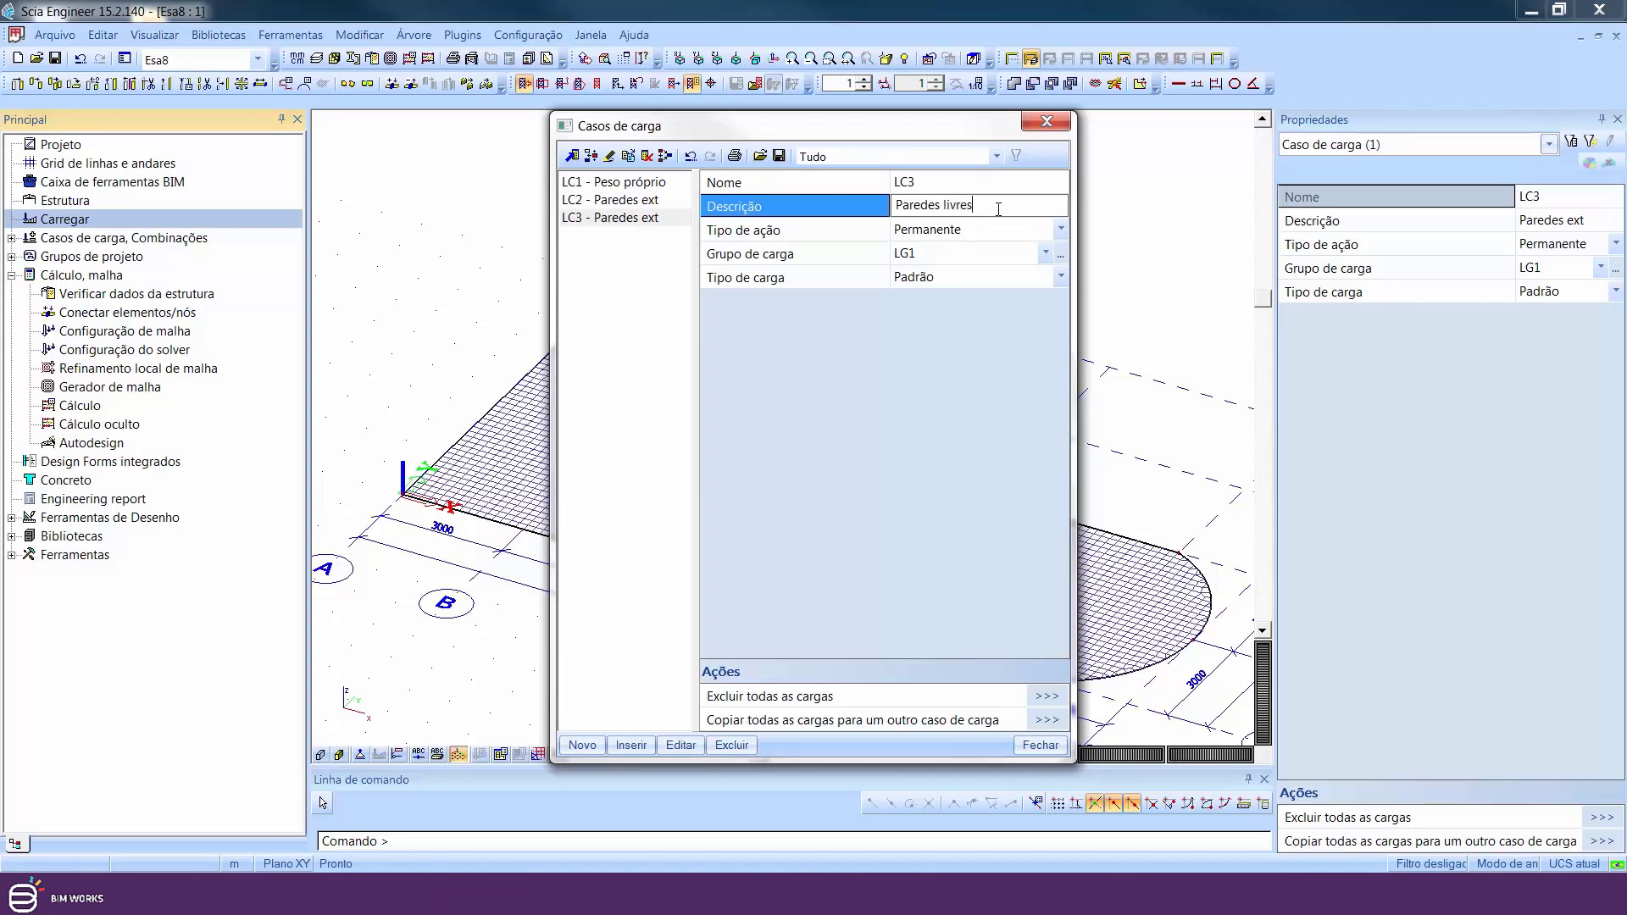
Describe load case LC3 as "Paredes livres" and add a load case described as "Sobrecarga" with variable action type (Variável)
key(Return)
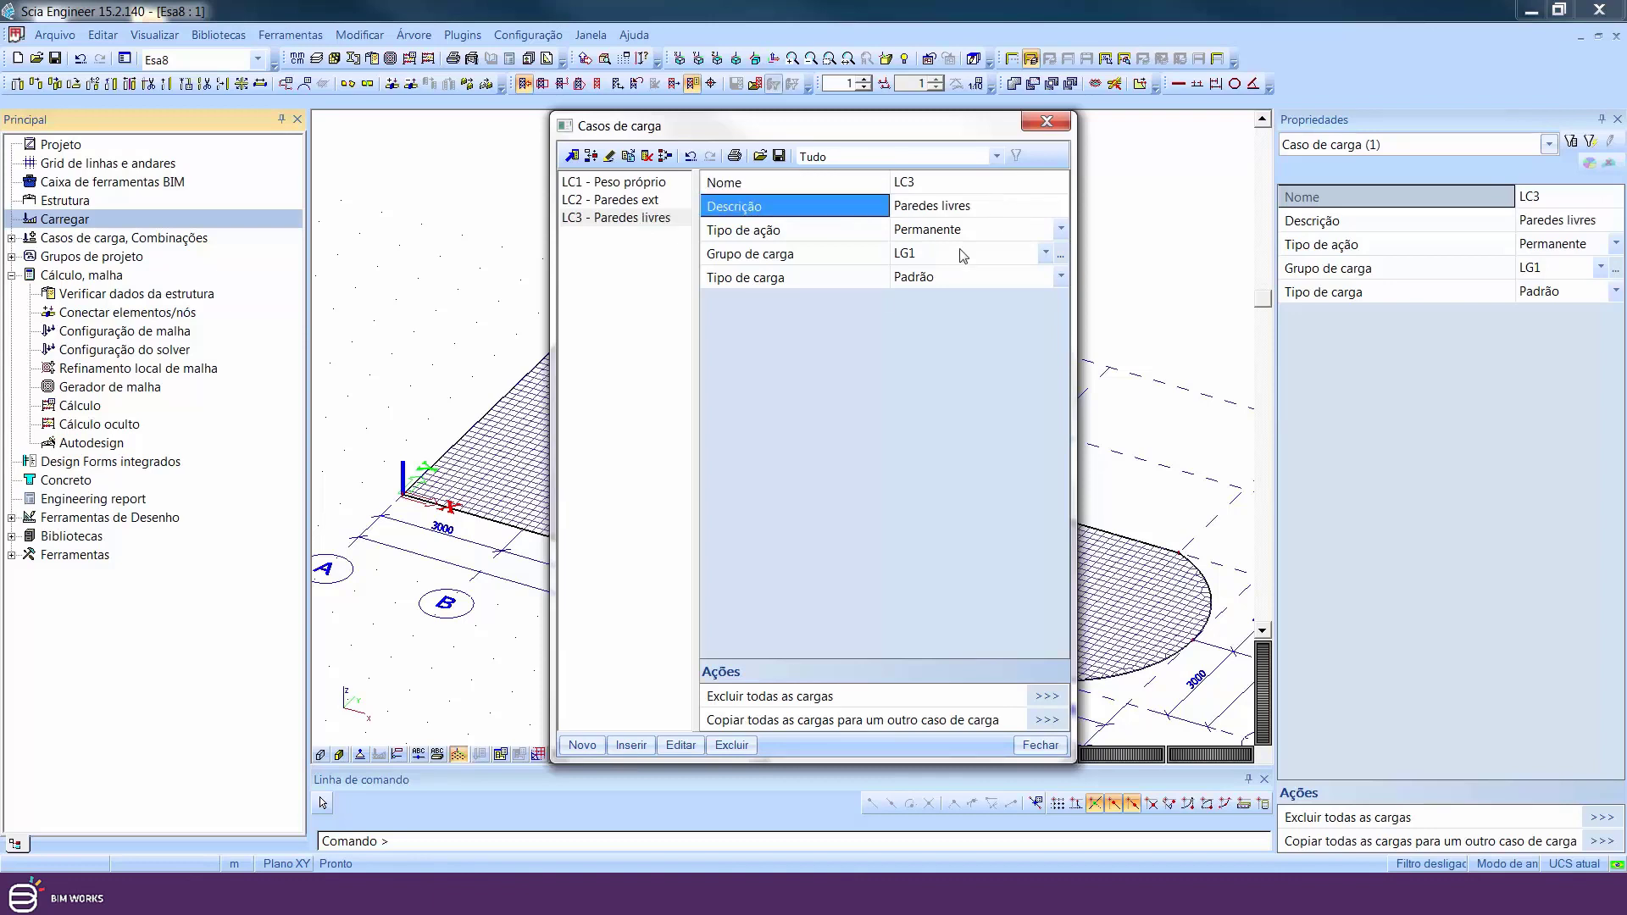
click(585, 745)
click(981, 208)
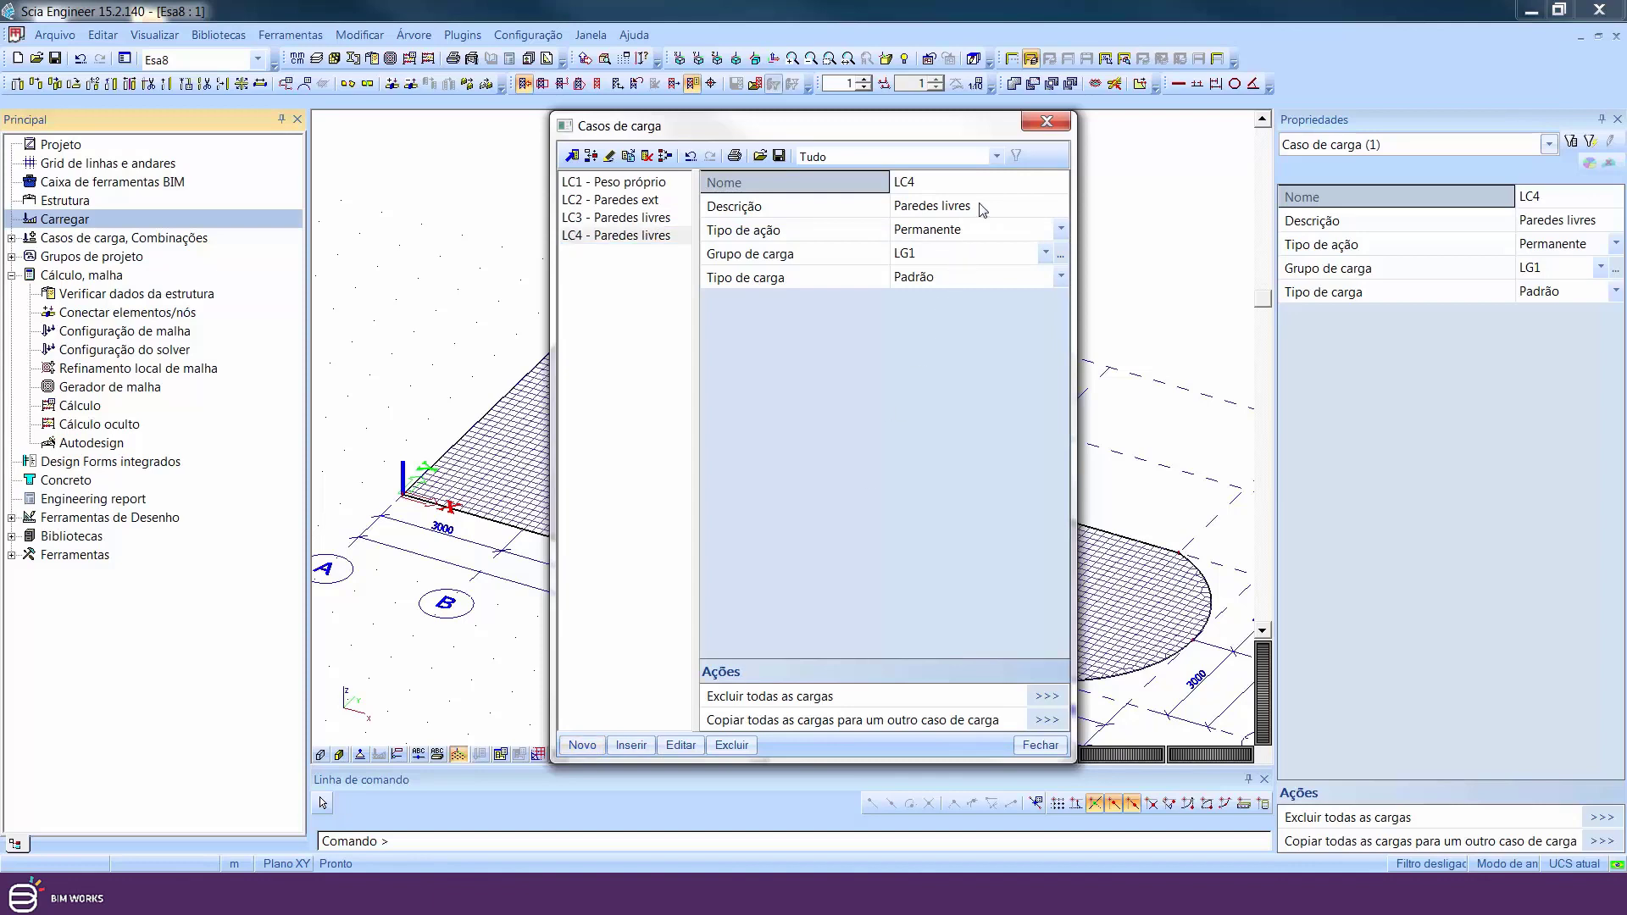
text(Sobrecarga)
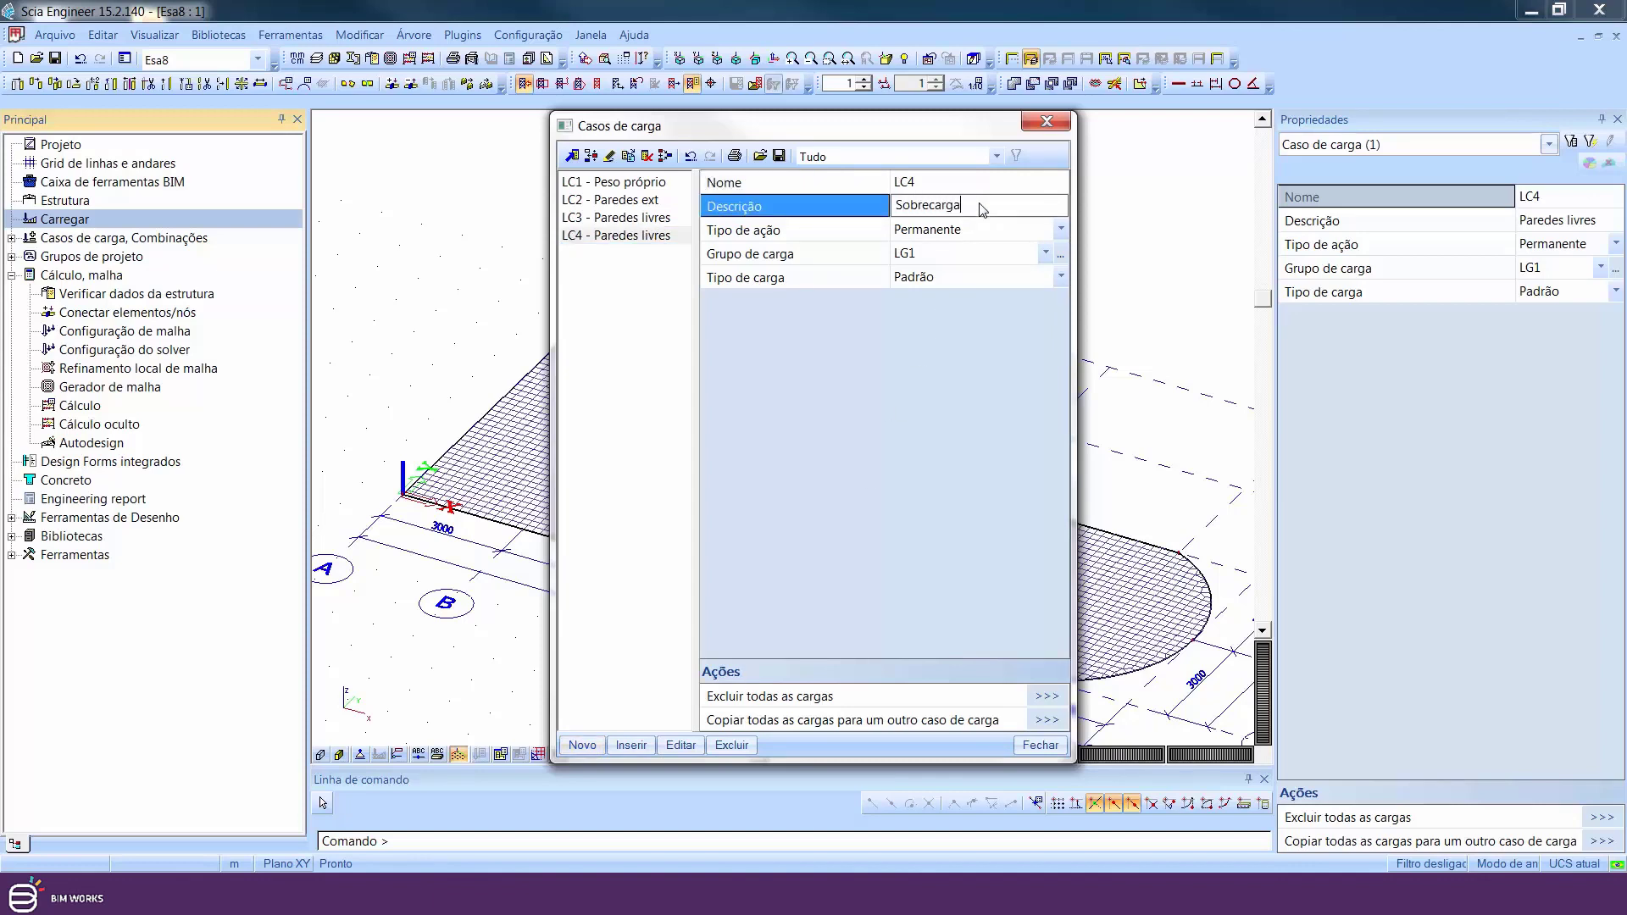
key(Return)
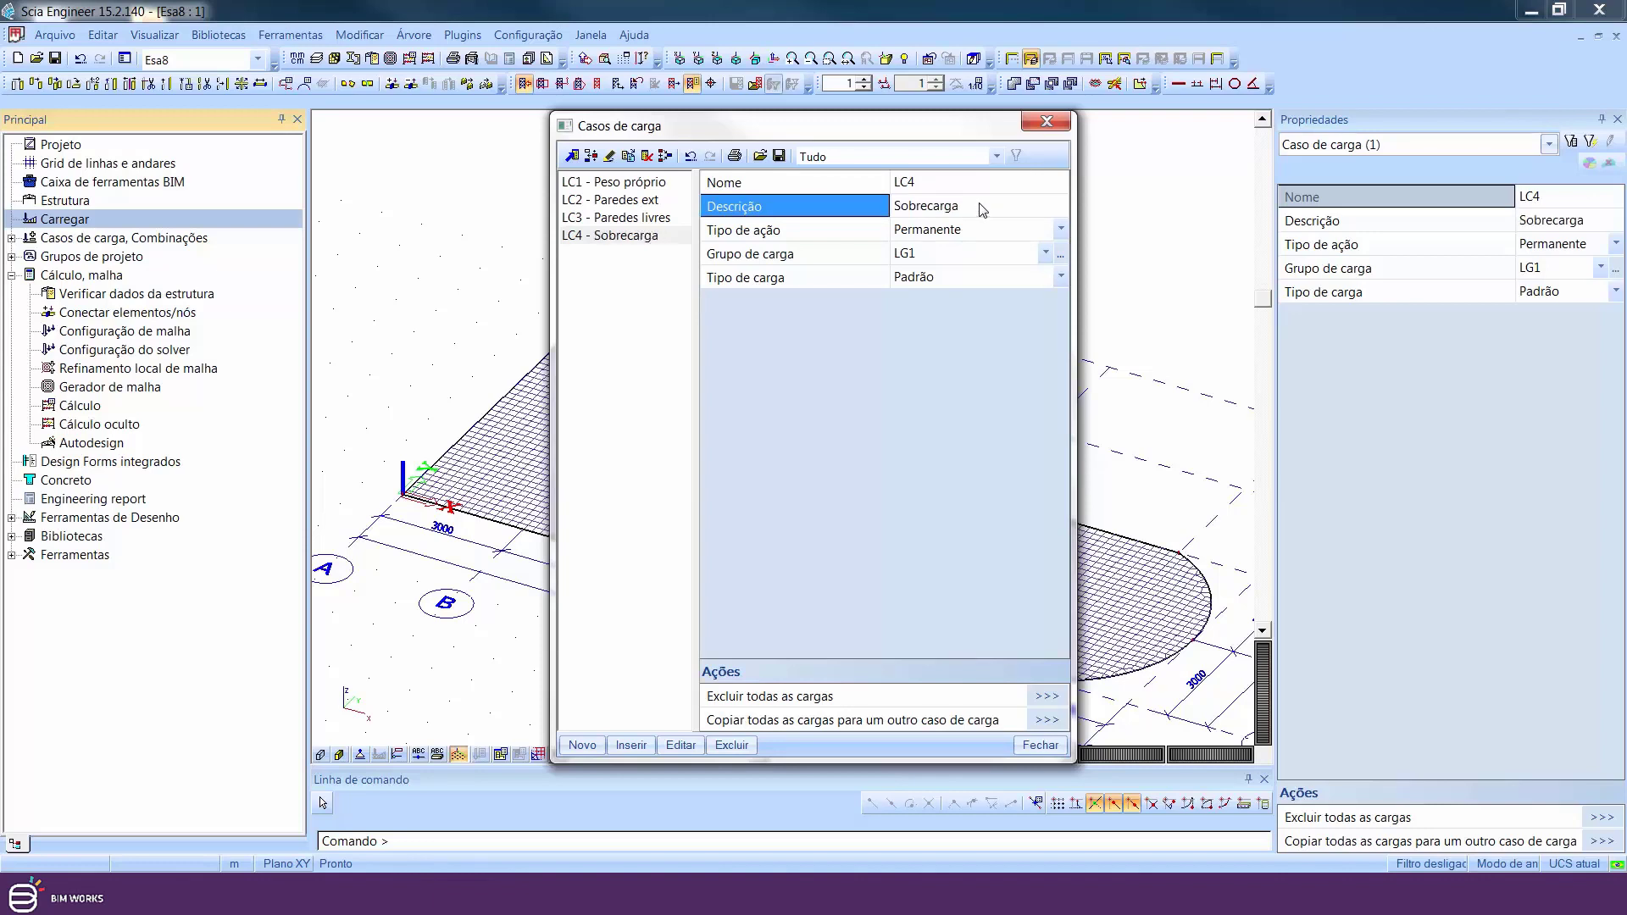
click(943, 231)
click(928, 261)
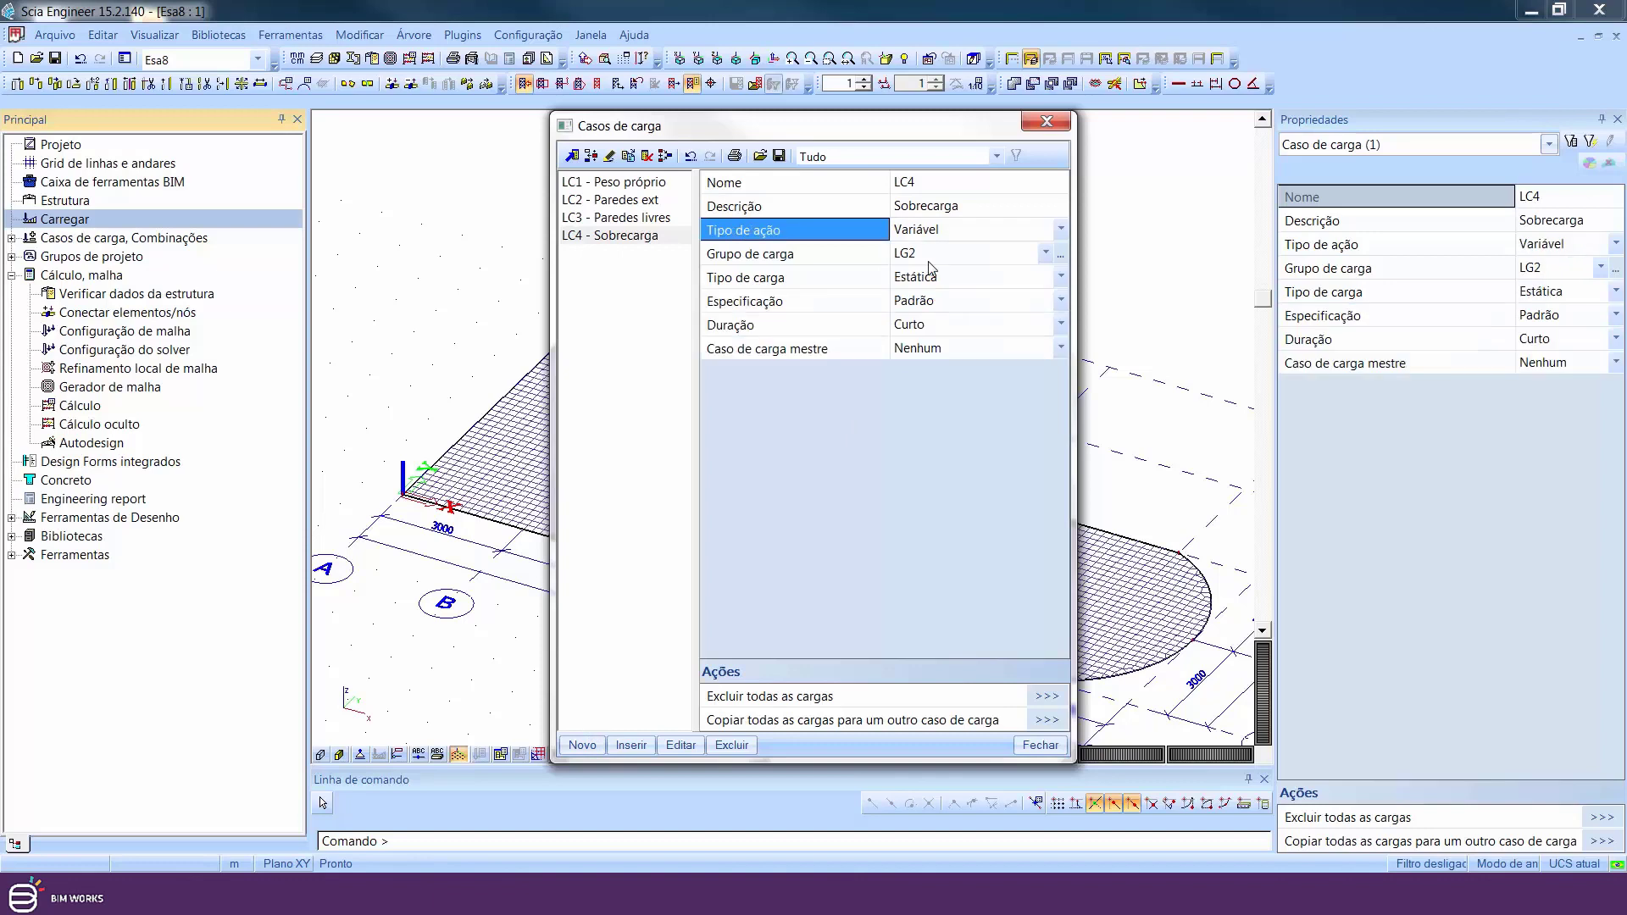
Set the load type of load group LG2 to "Edifícios - Comerciais"
click(1061, 253)
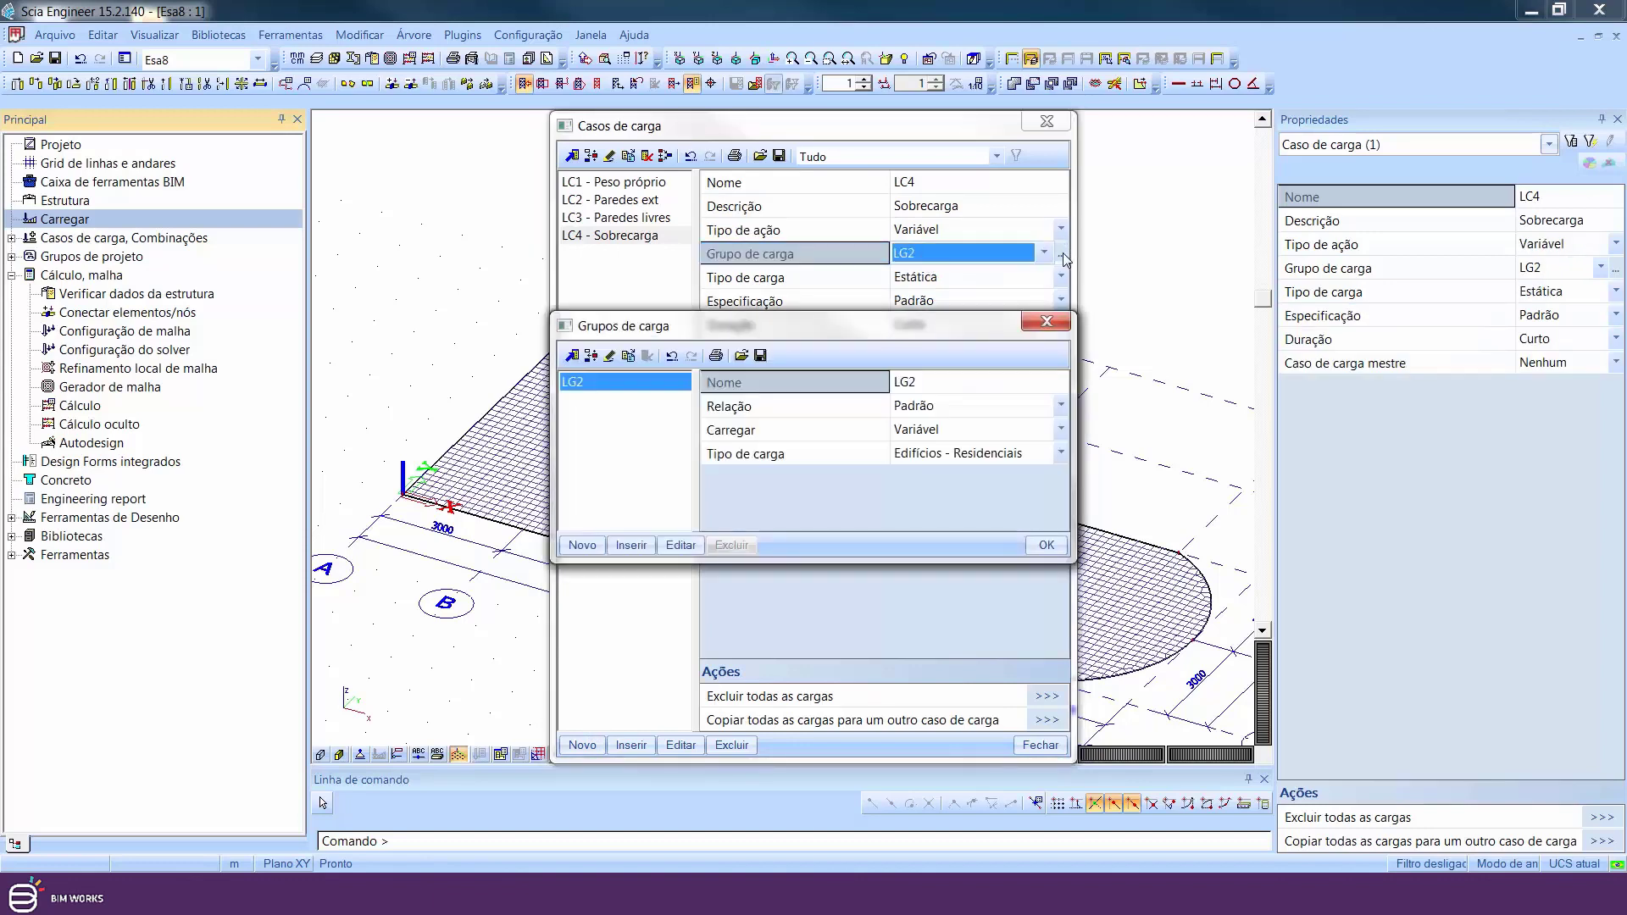
click(1060, 455)
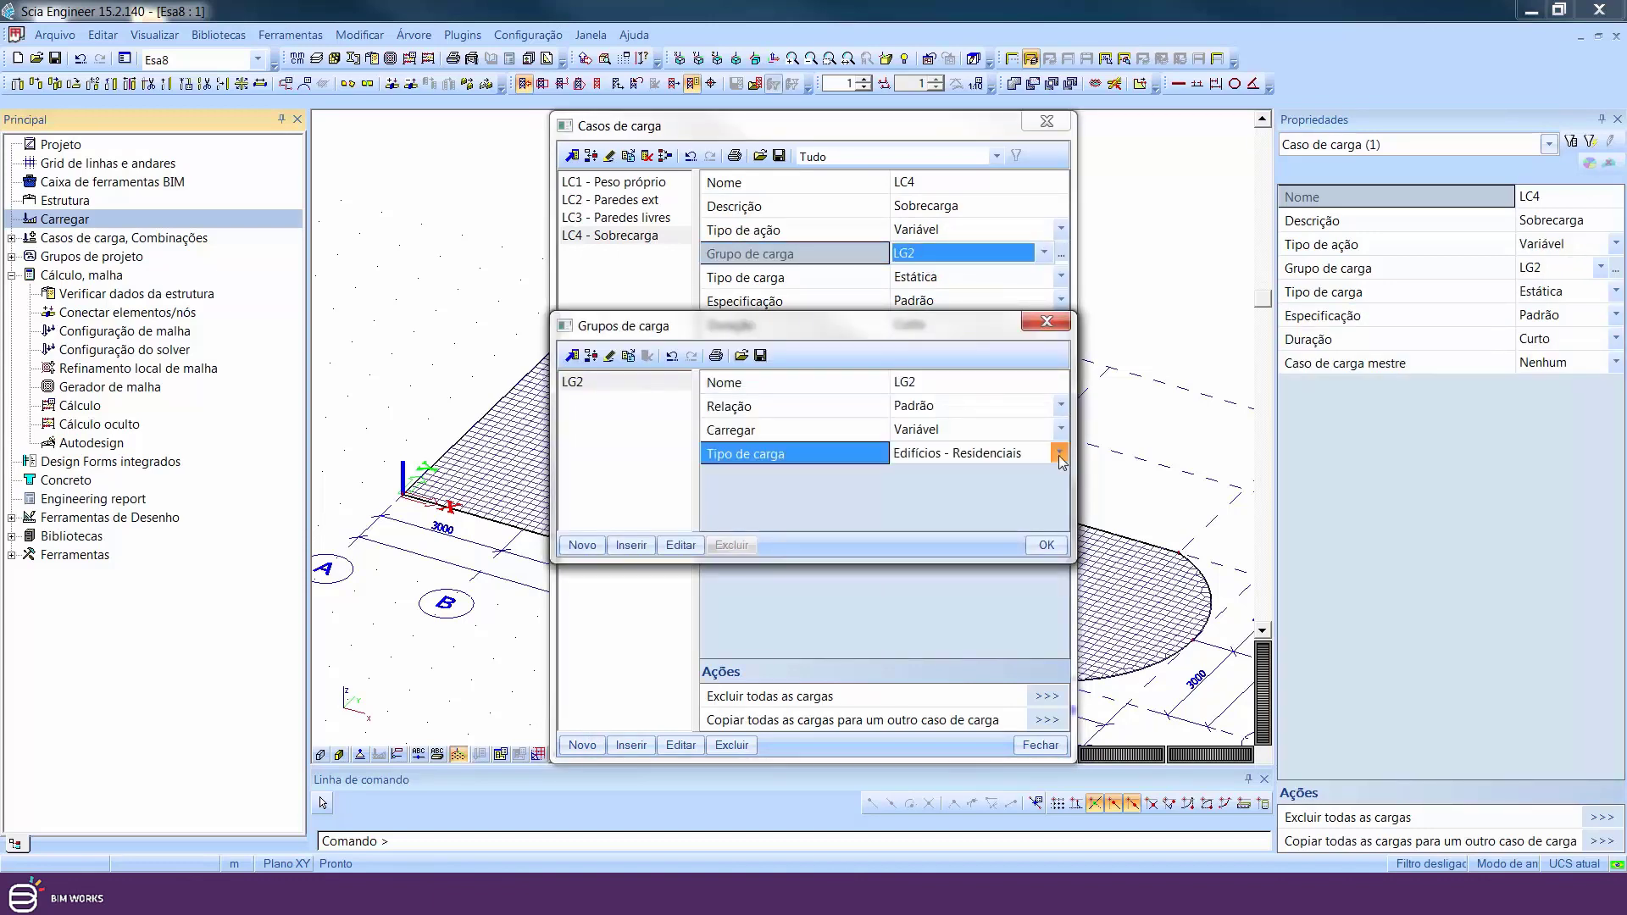
click(1059, 455)
click(1029, 477)
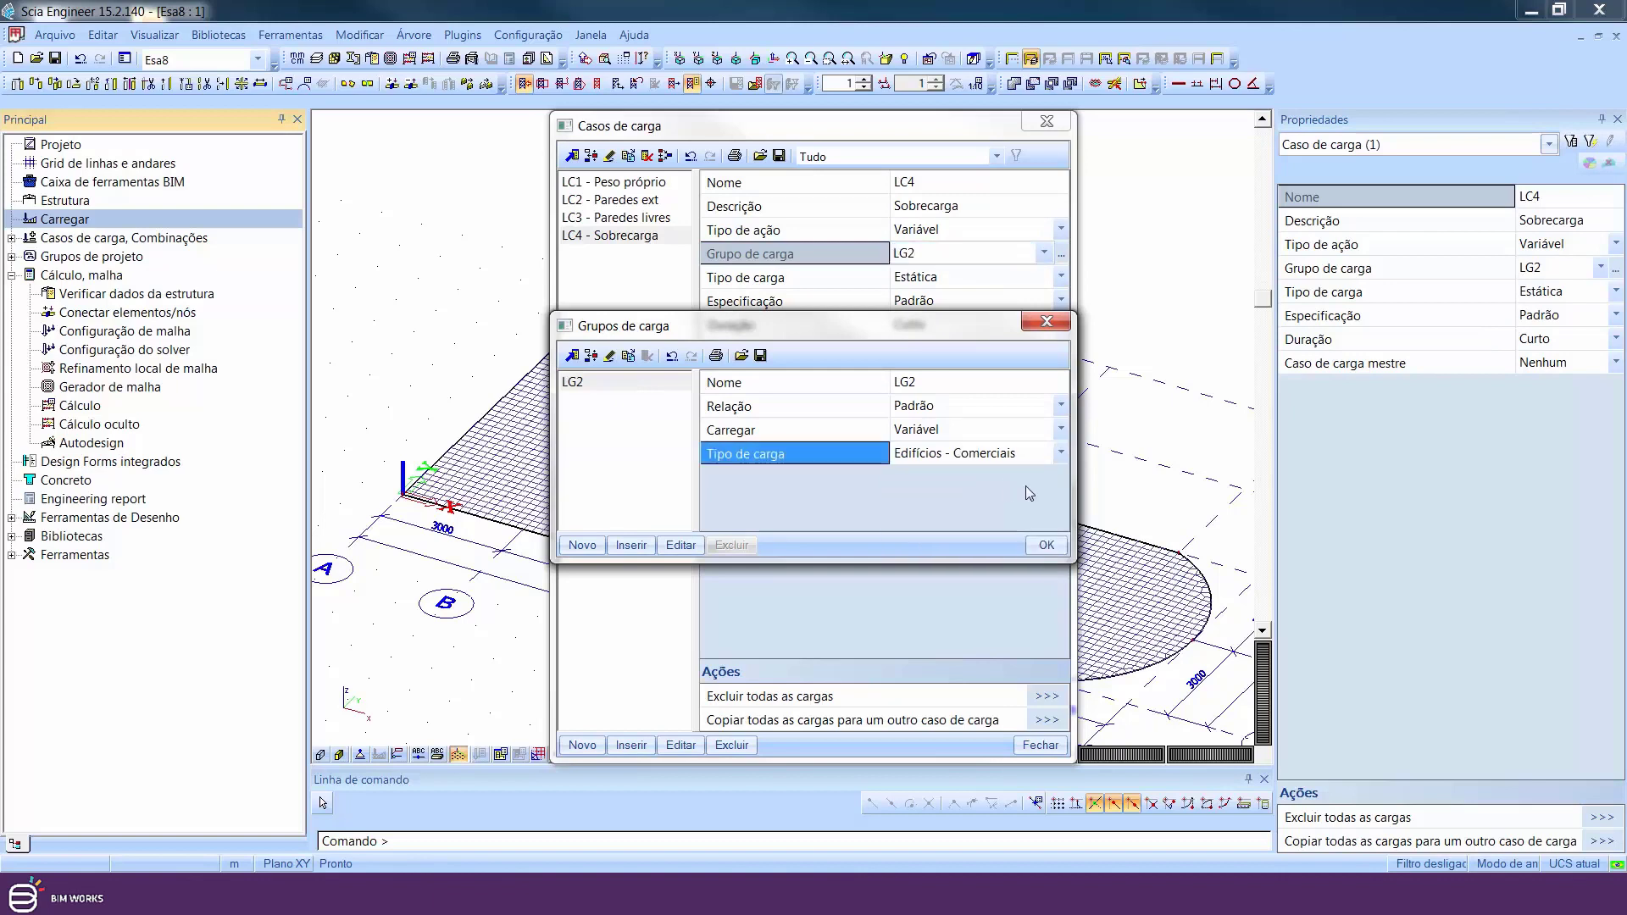
click(1047, 545)
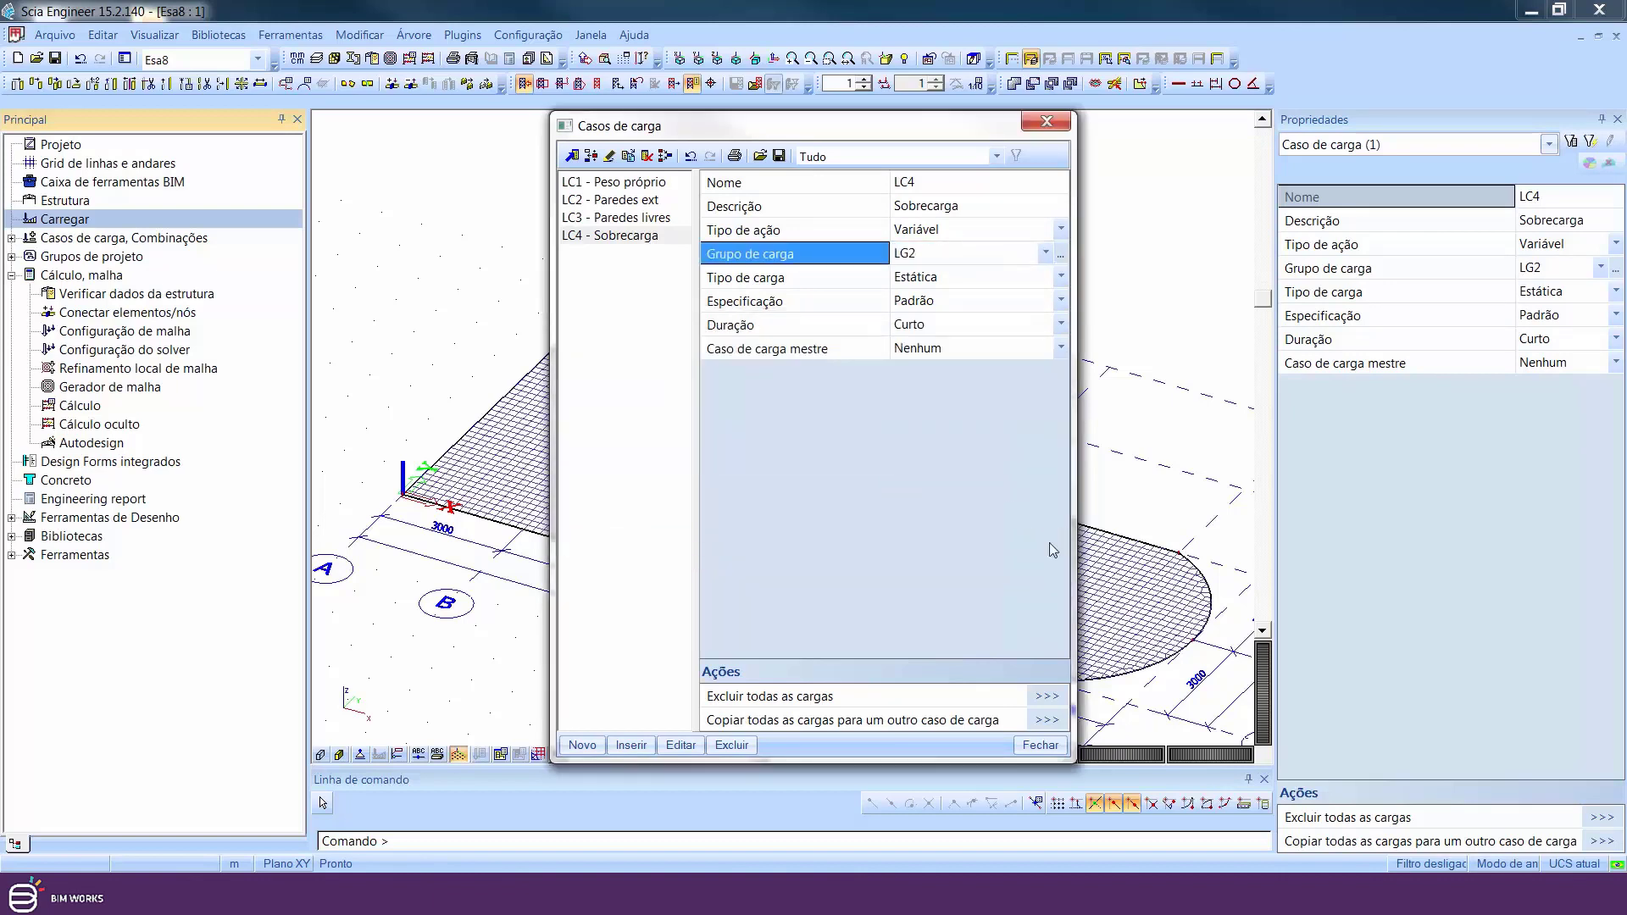
Add another variable load case in group LG2 and describe it as "Sobrecarga sub"
click(582, 745)
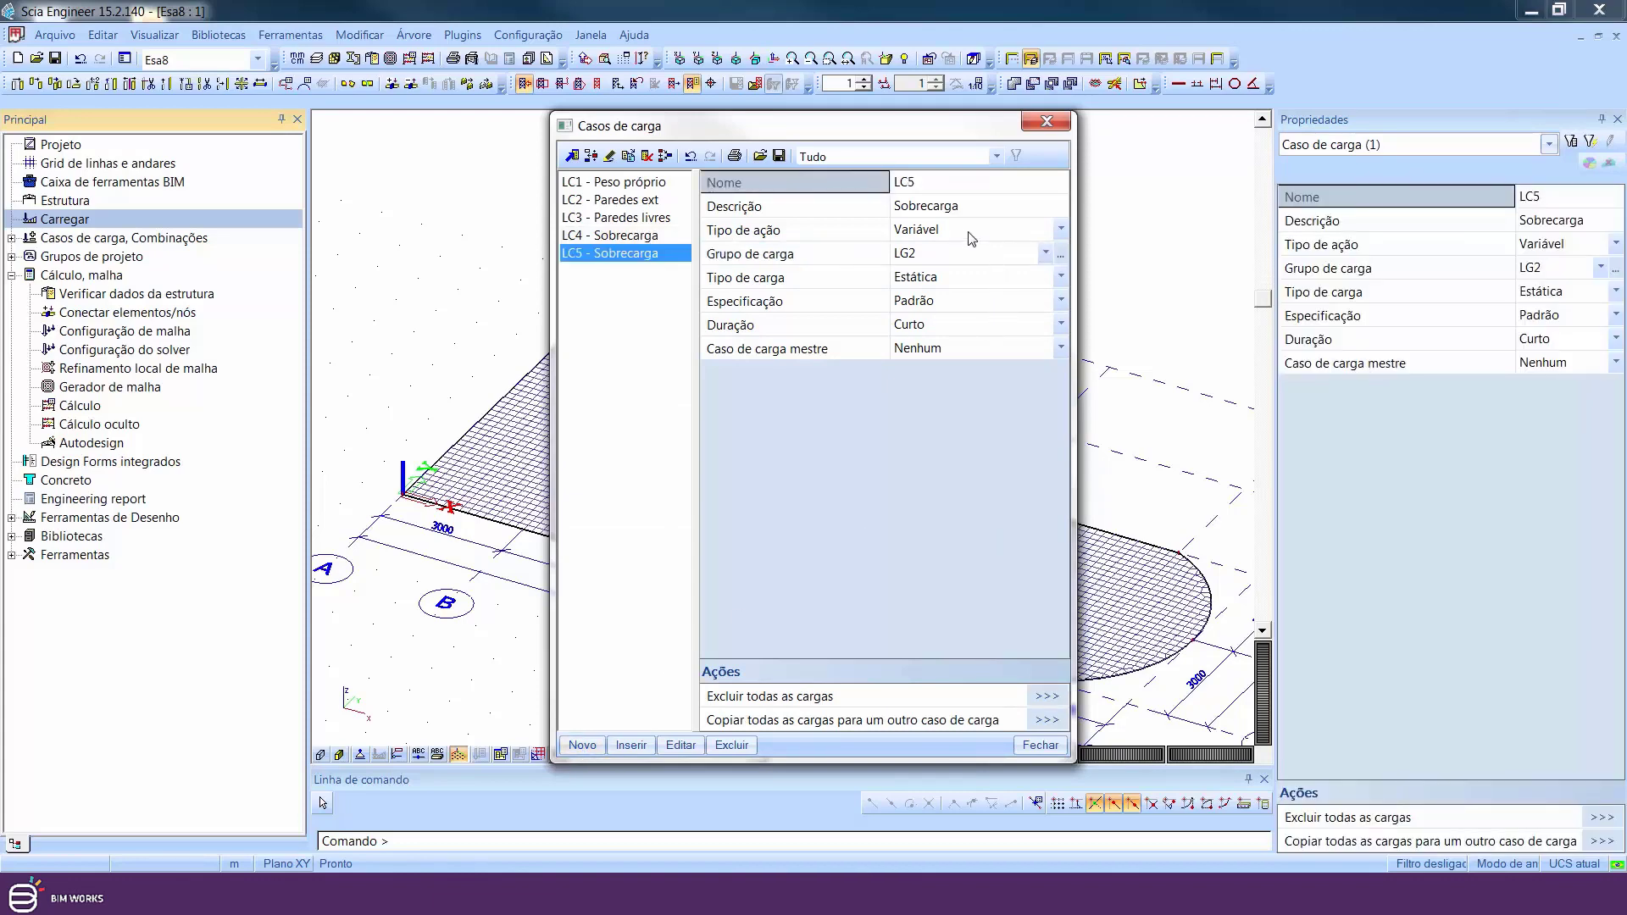
click(987, 206)
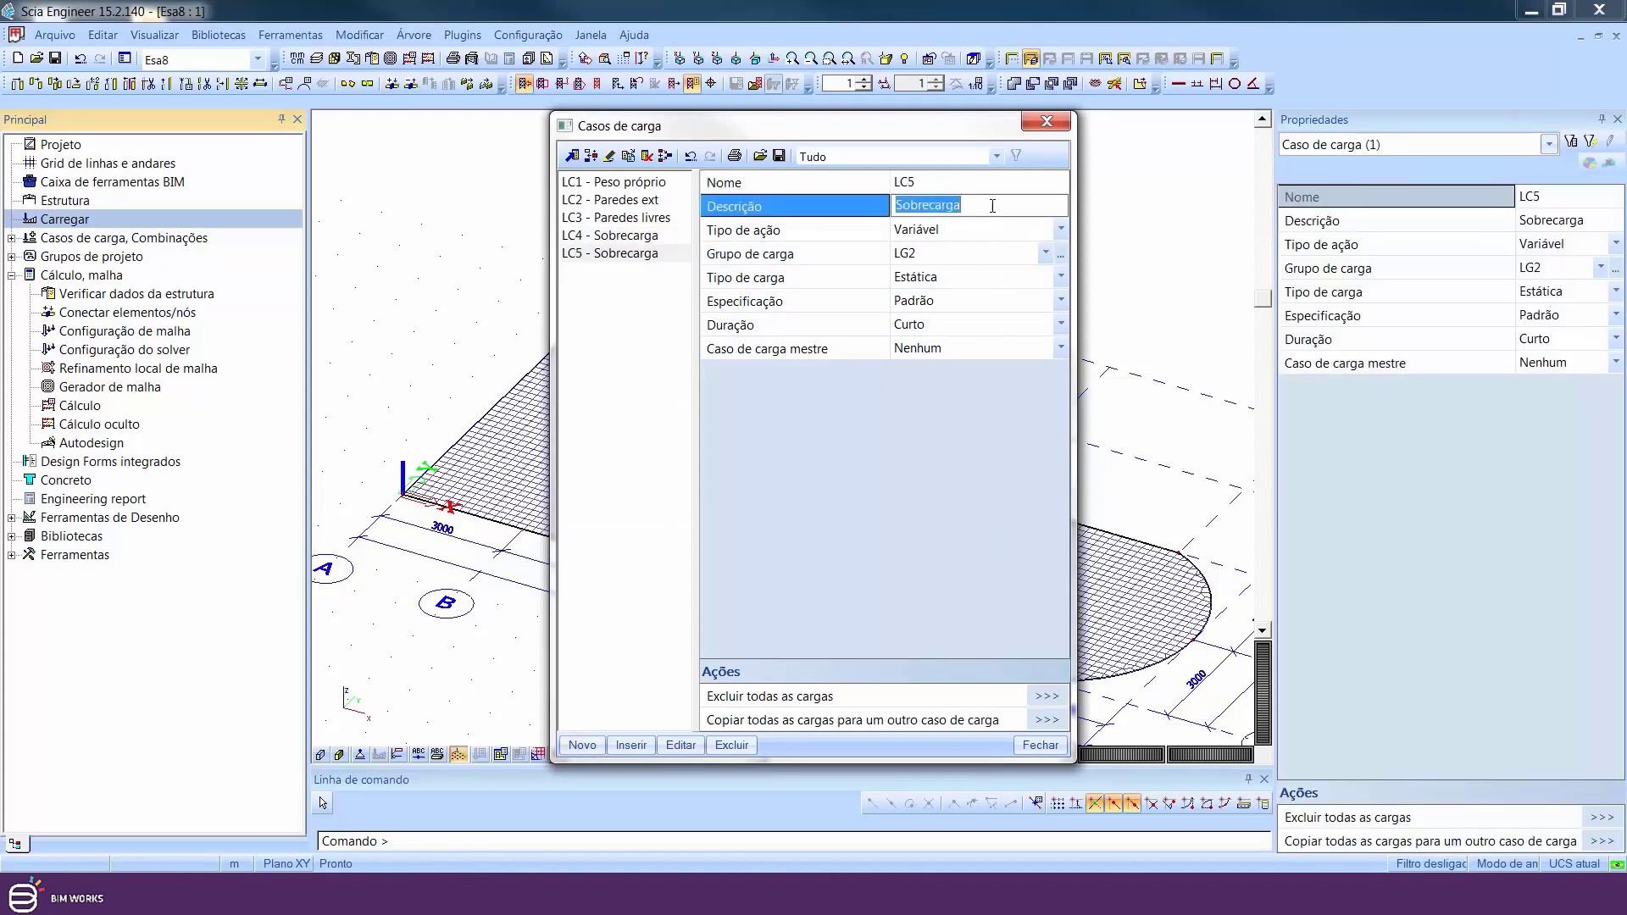
click(992, 206)
key(Return)
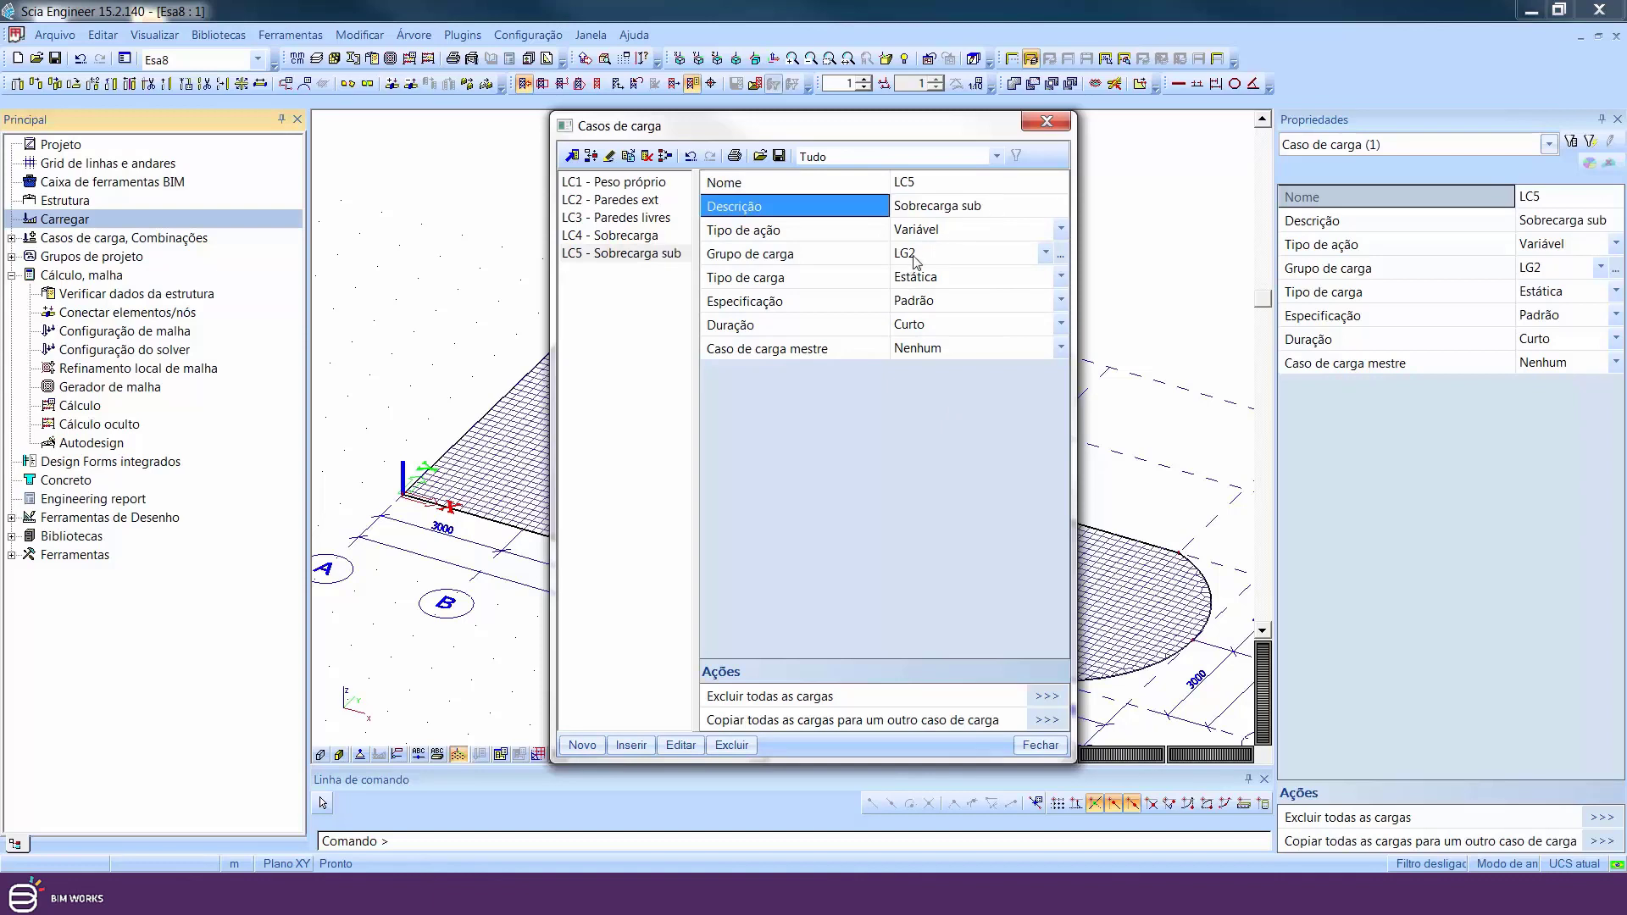
Review the settings of load cases LC1 to LC5 and close the load case manager
click(656, 239)
click(657, 220)
click(657, 201)
click(657, 183)
click(658, 200)
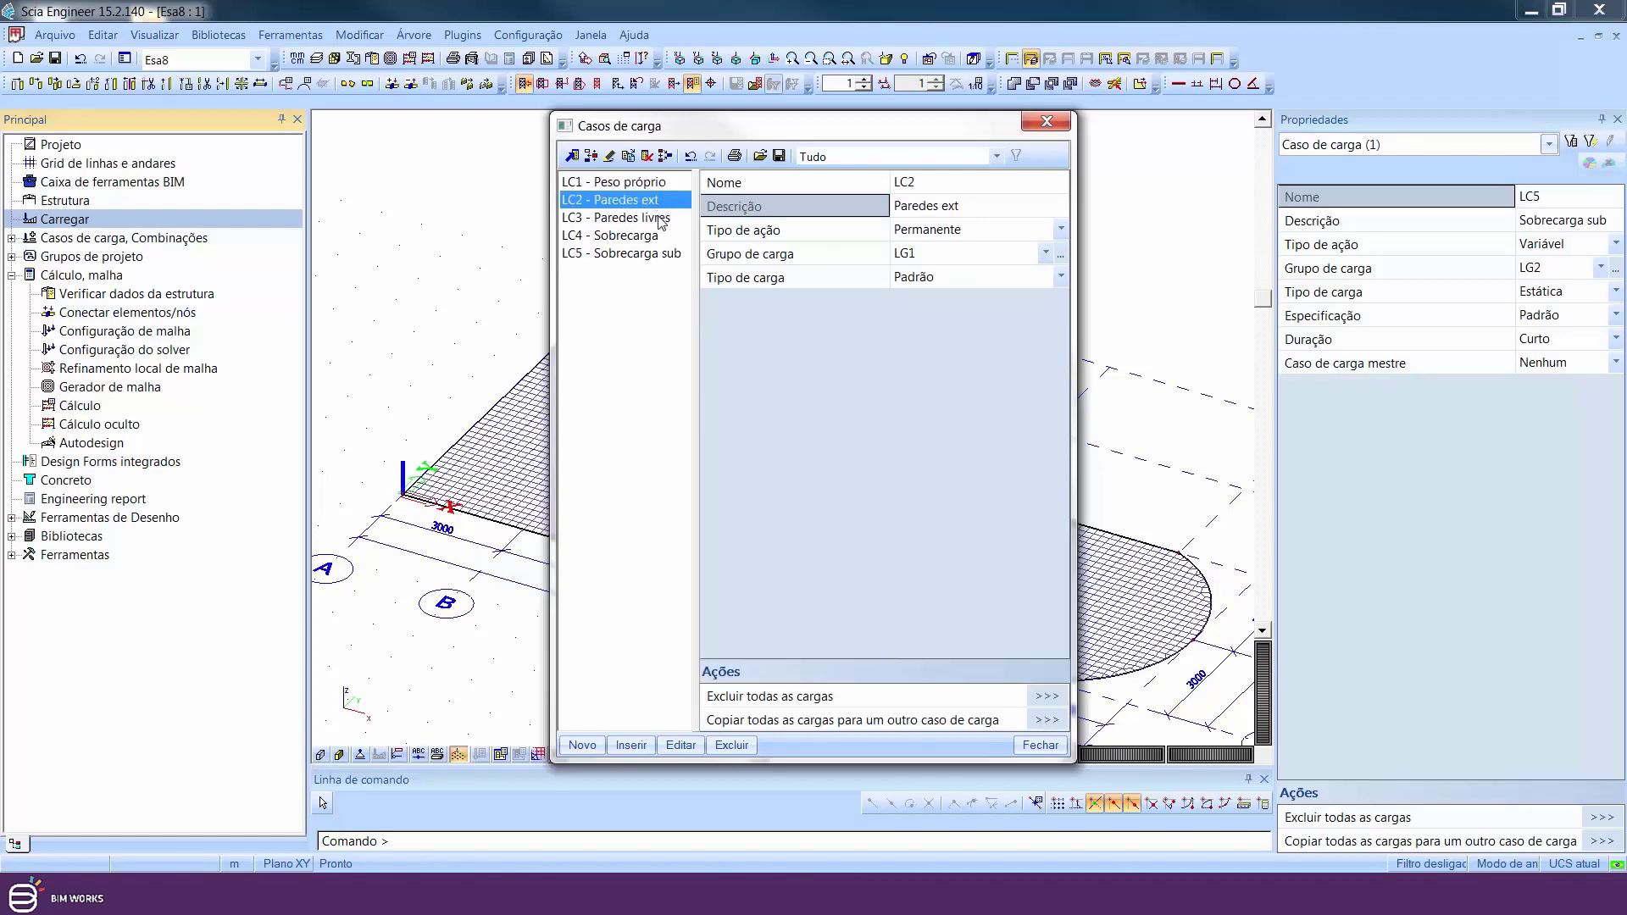
click(659, 218)
click(651, 238)
click(652, 254)
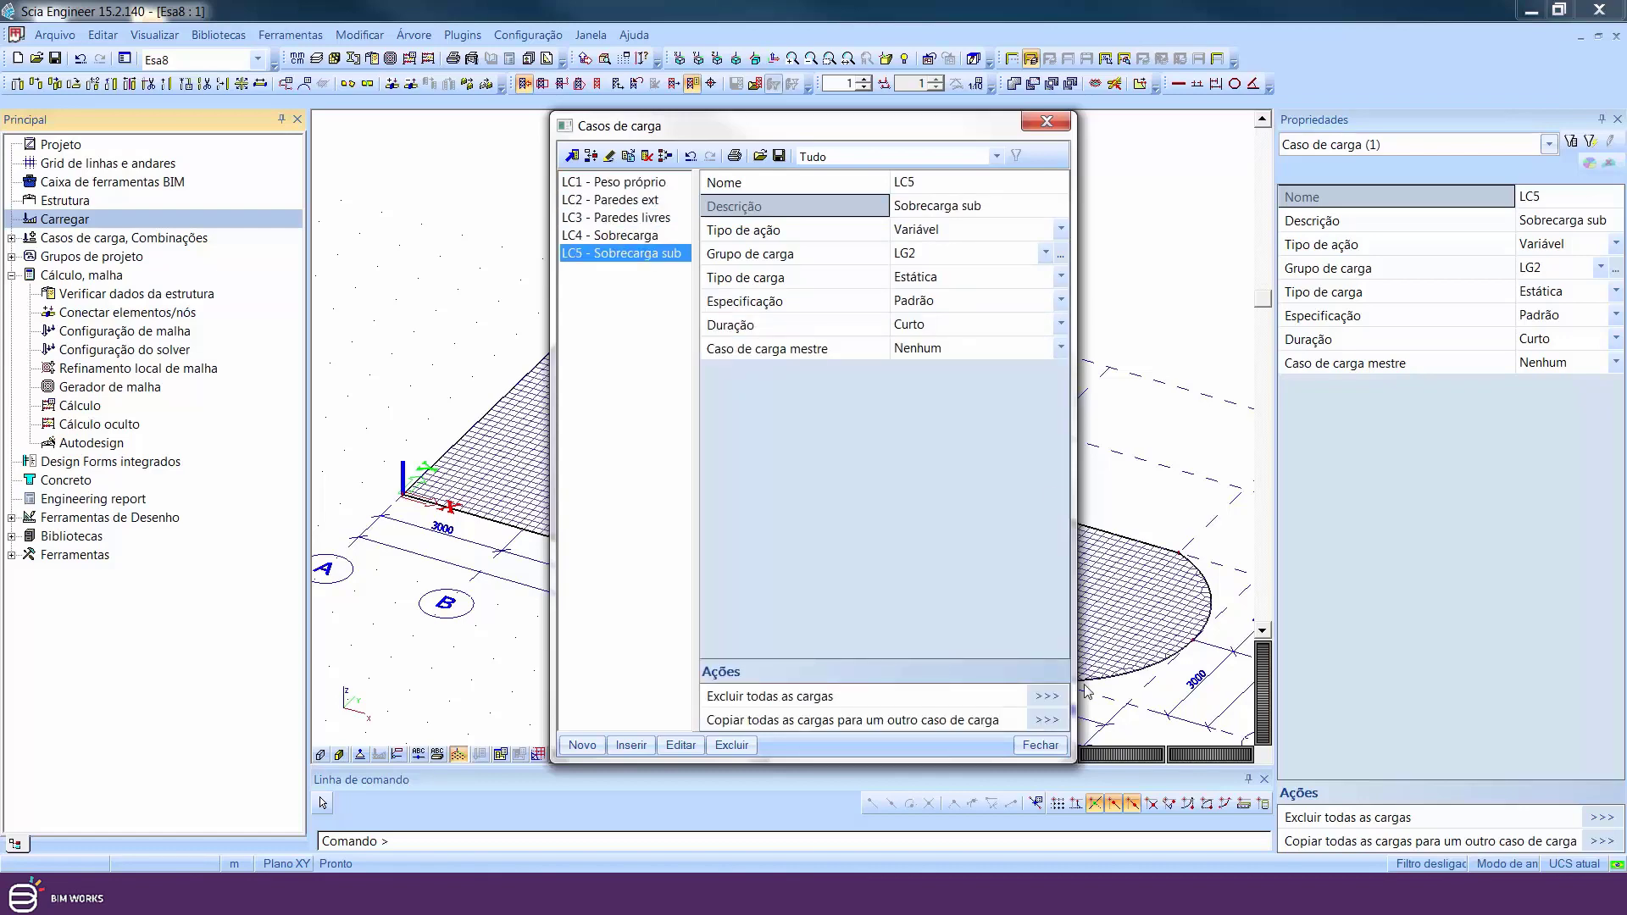
click(1051, 746)
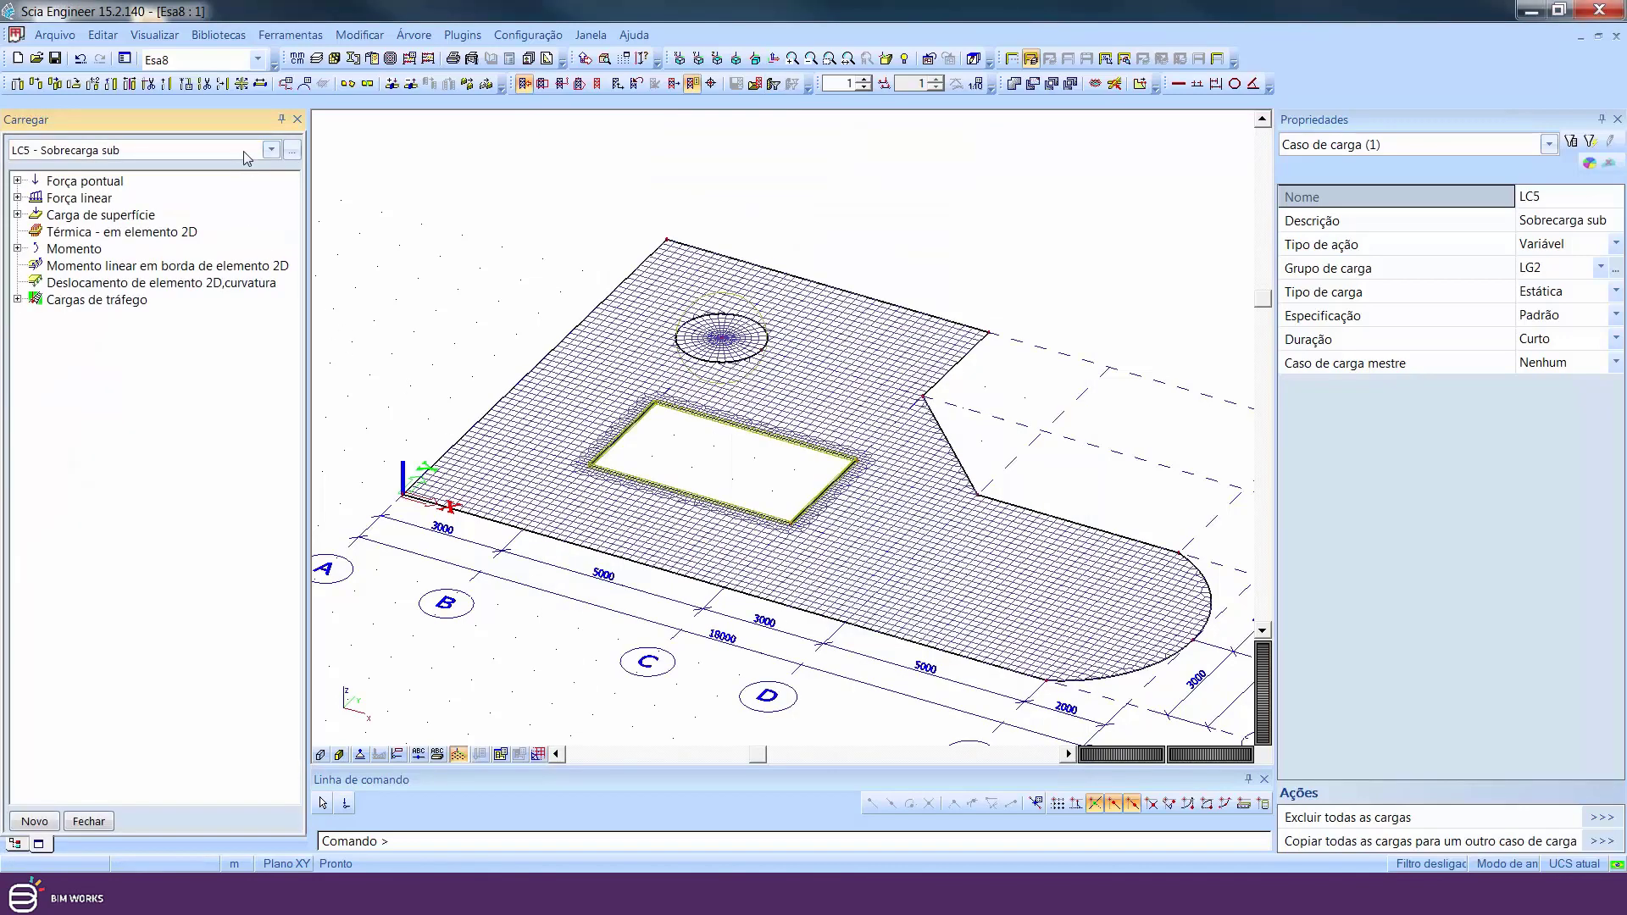
In load case "LC2 - Paredes ext", define a uniform line force of -10 kN/m for 2D element edges
click(242, 150)
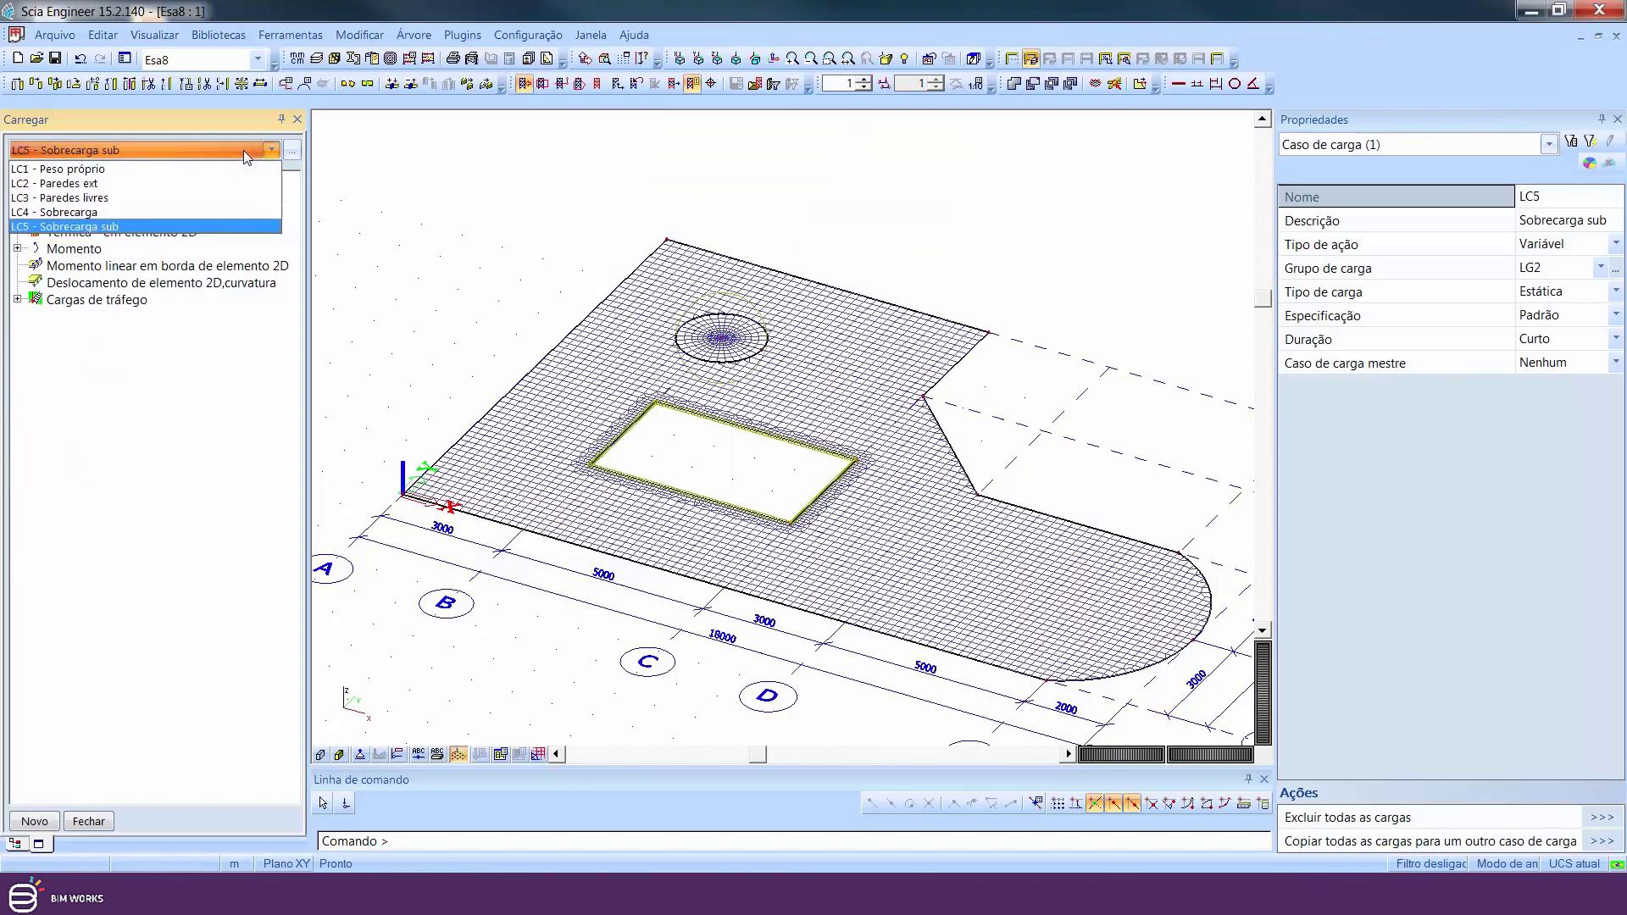
click(93, 184)
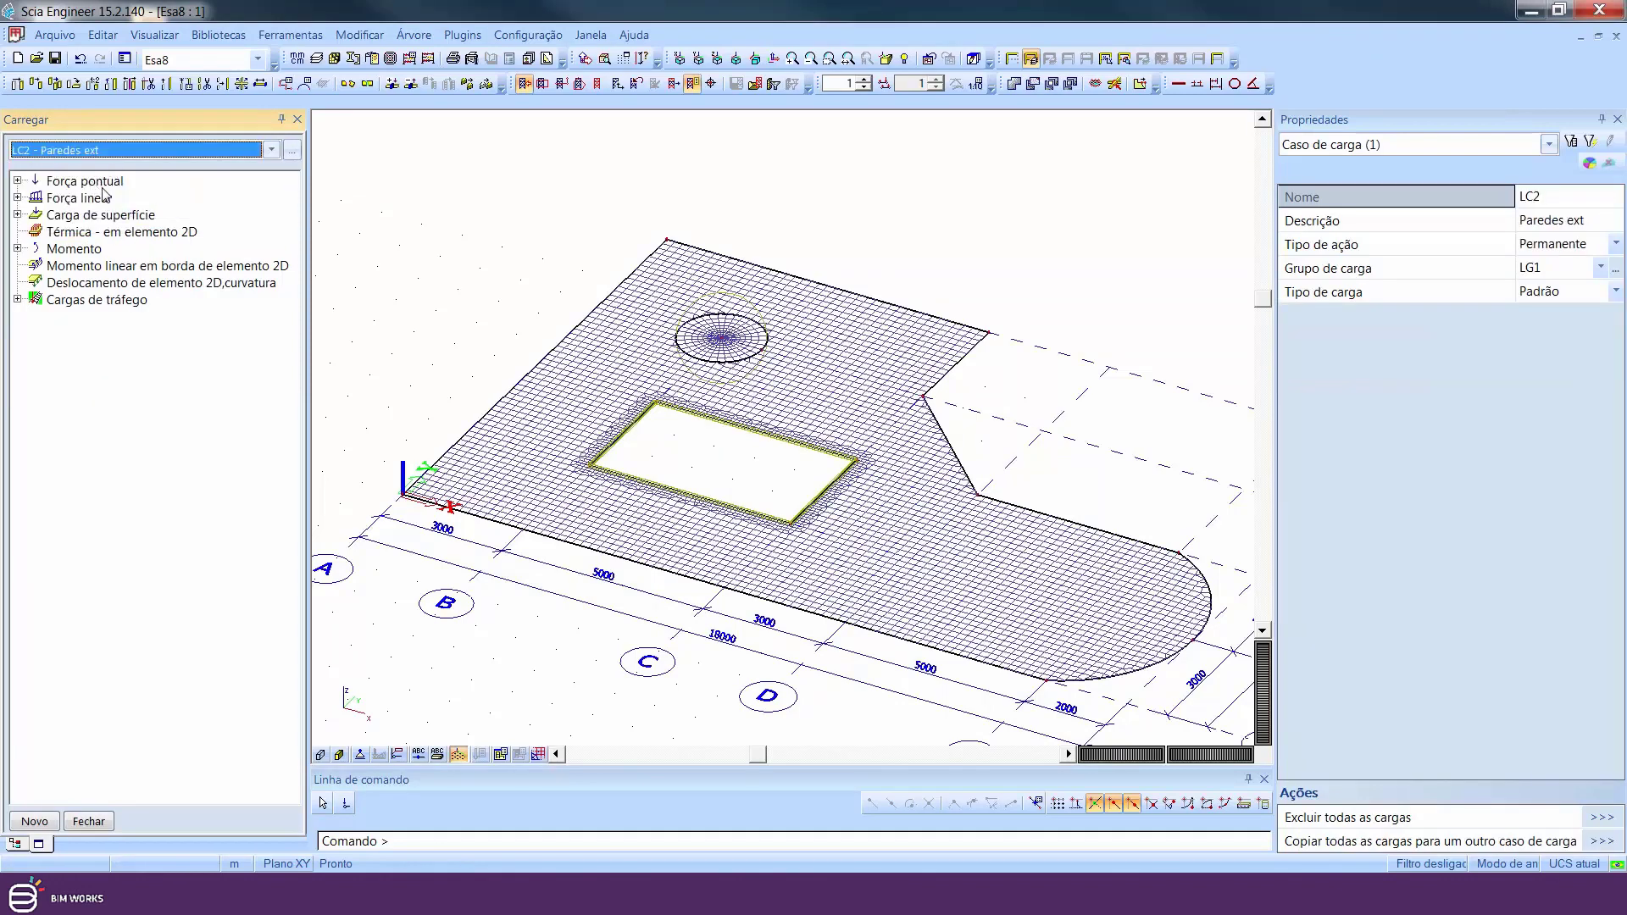
click(17, 198)
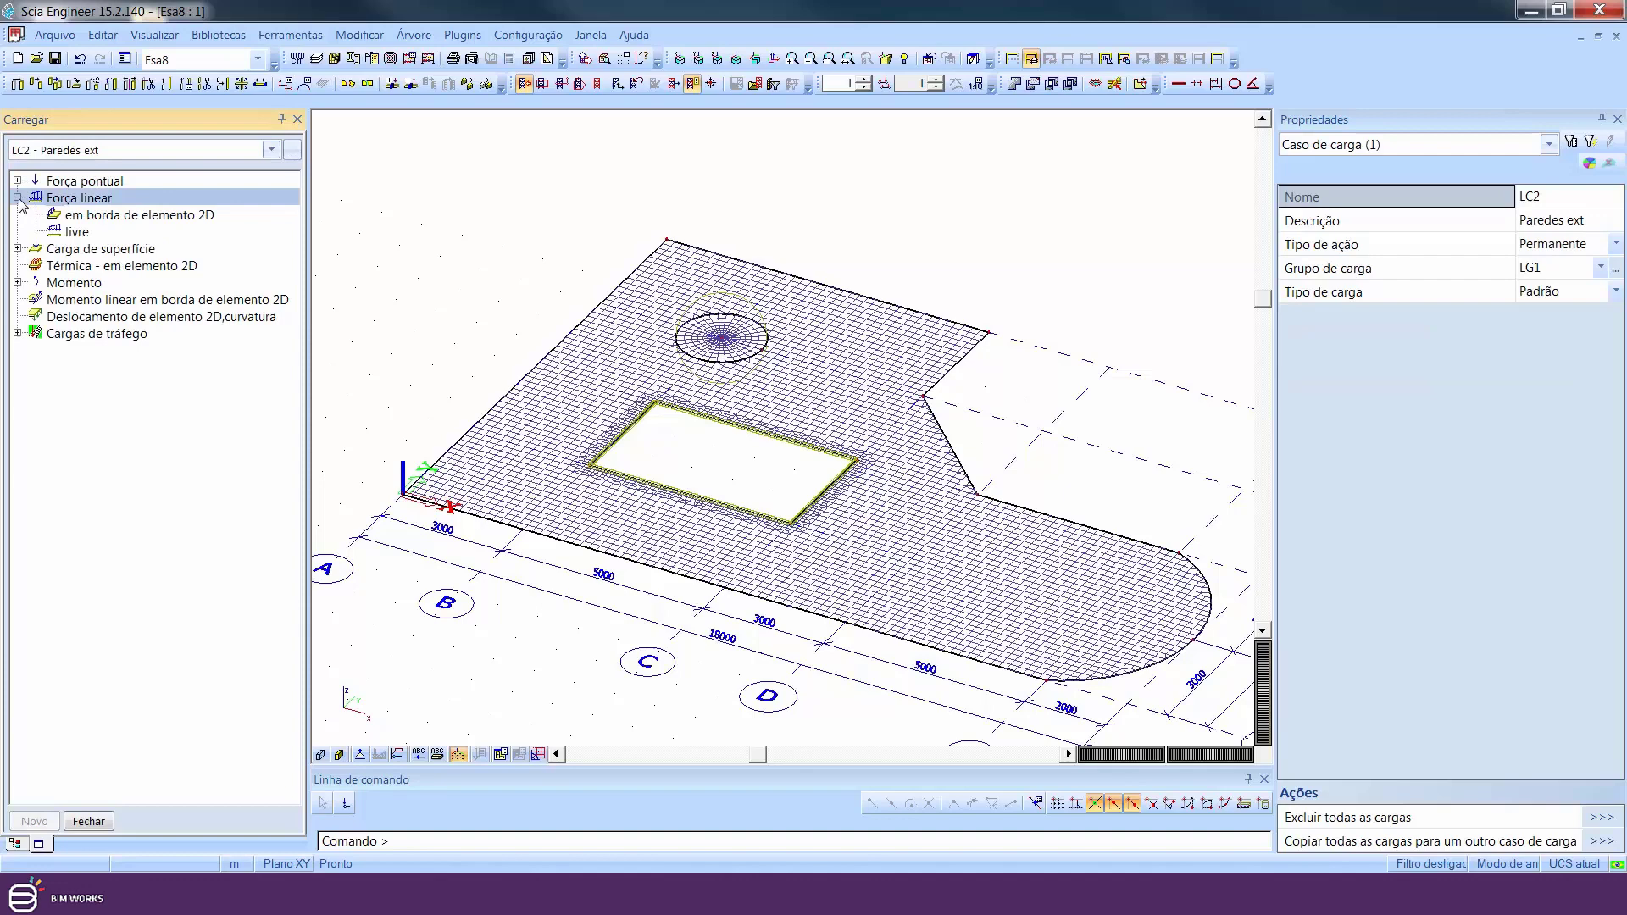
double_click(115, 215)
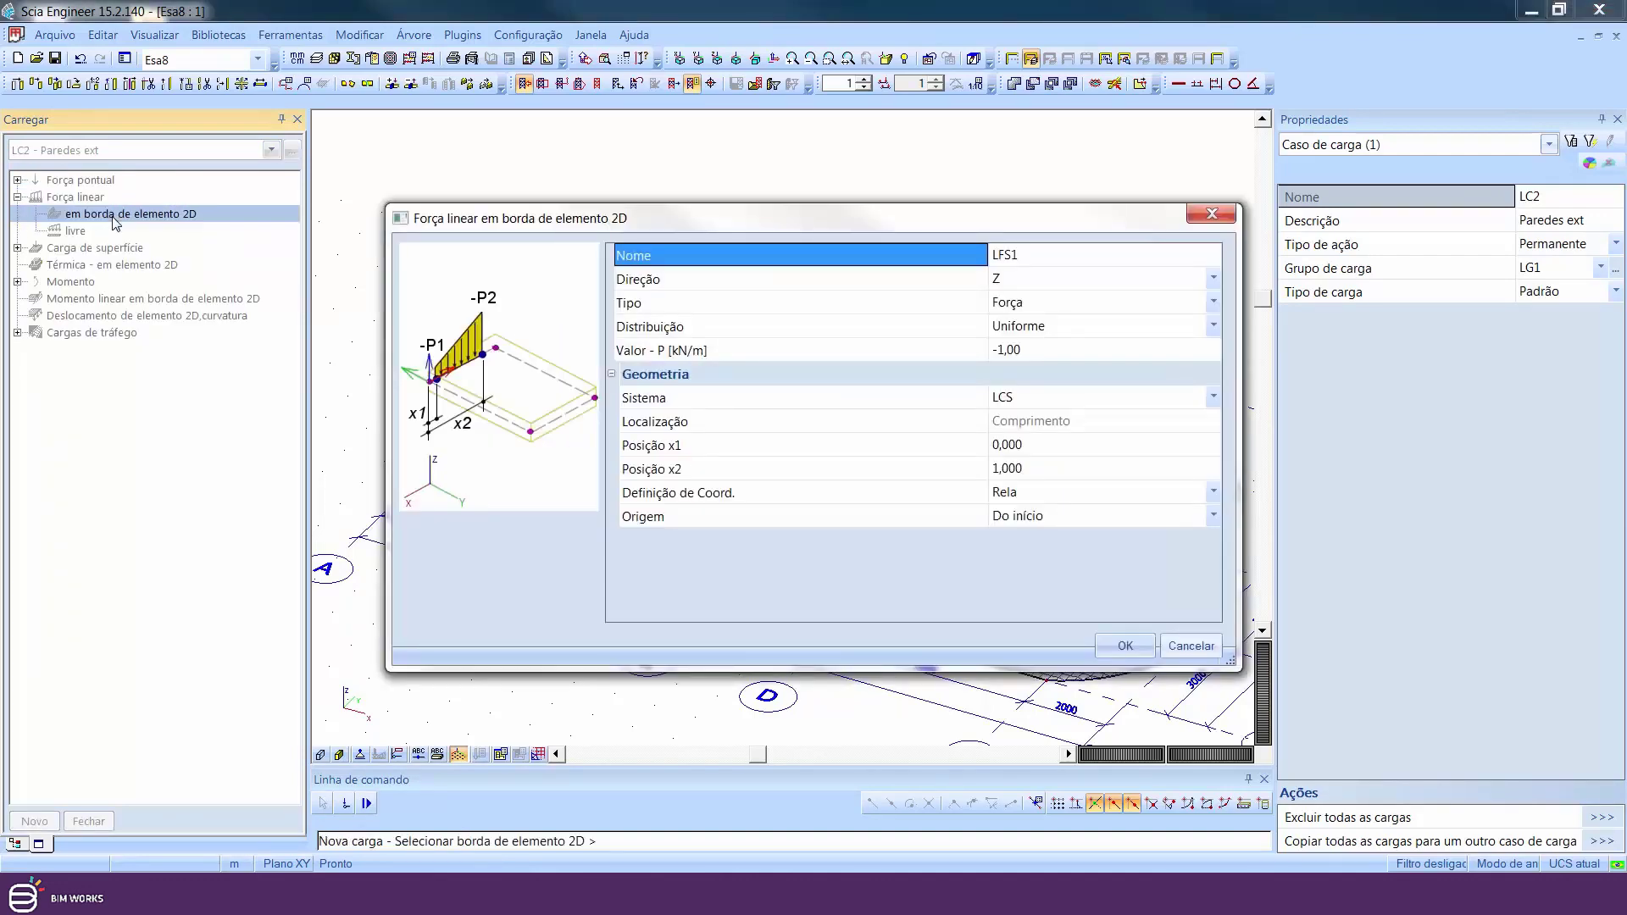
click(1036, 354)
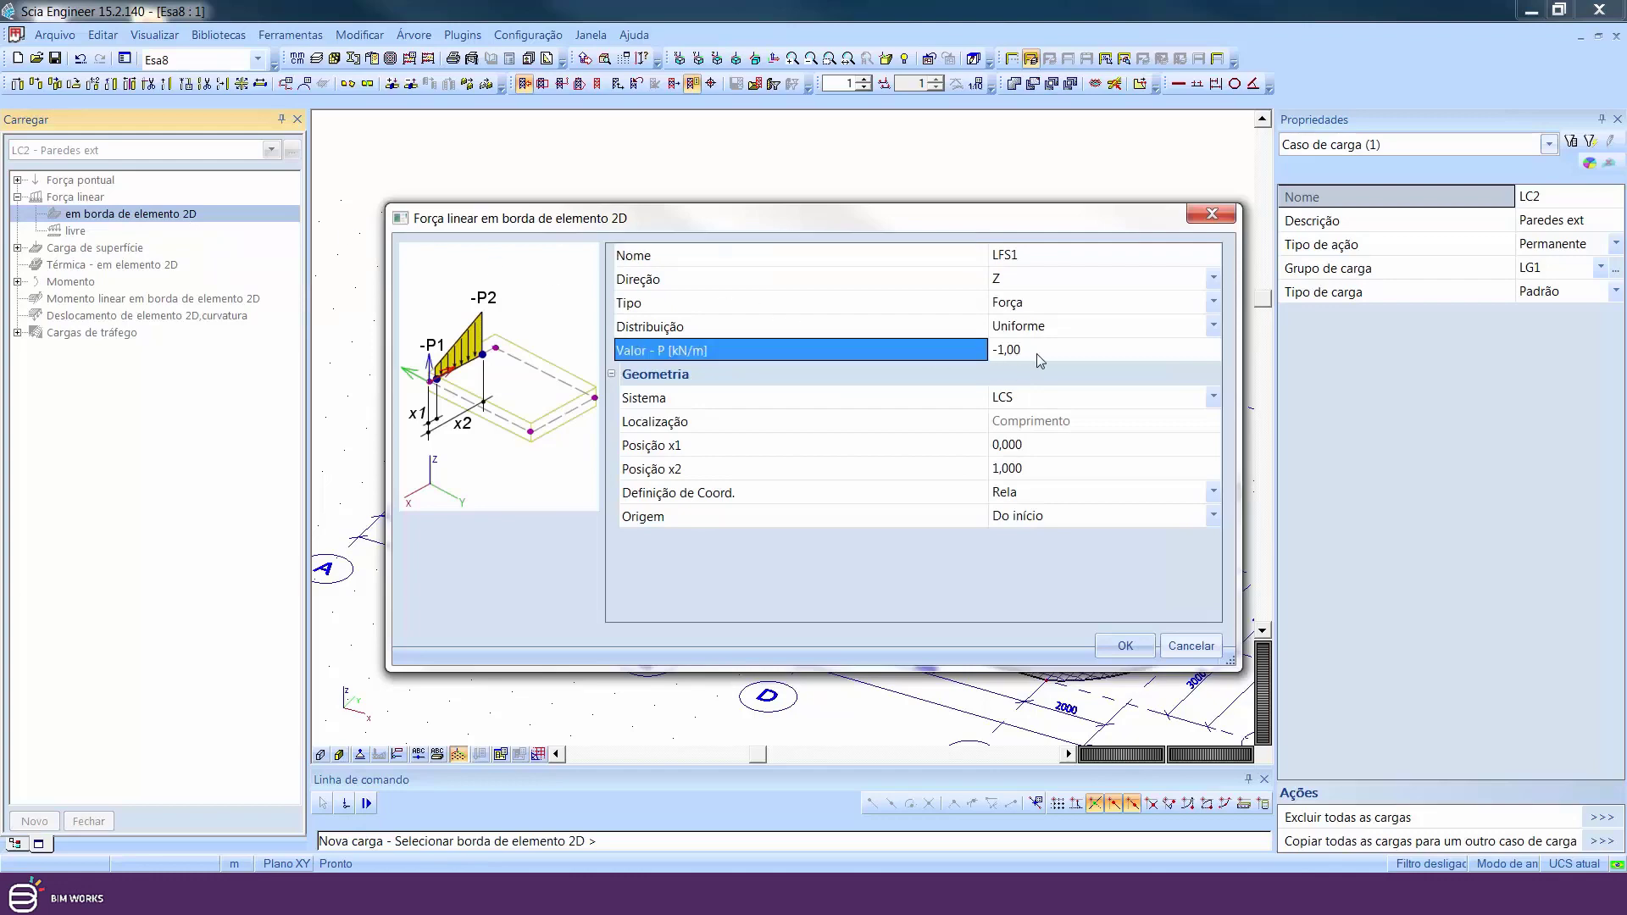
text(-10)
key(Return)
click(1136, 645)
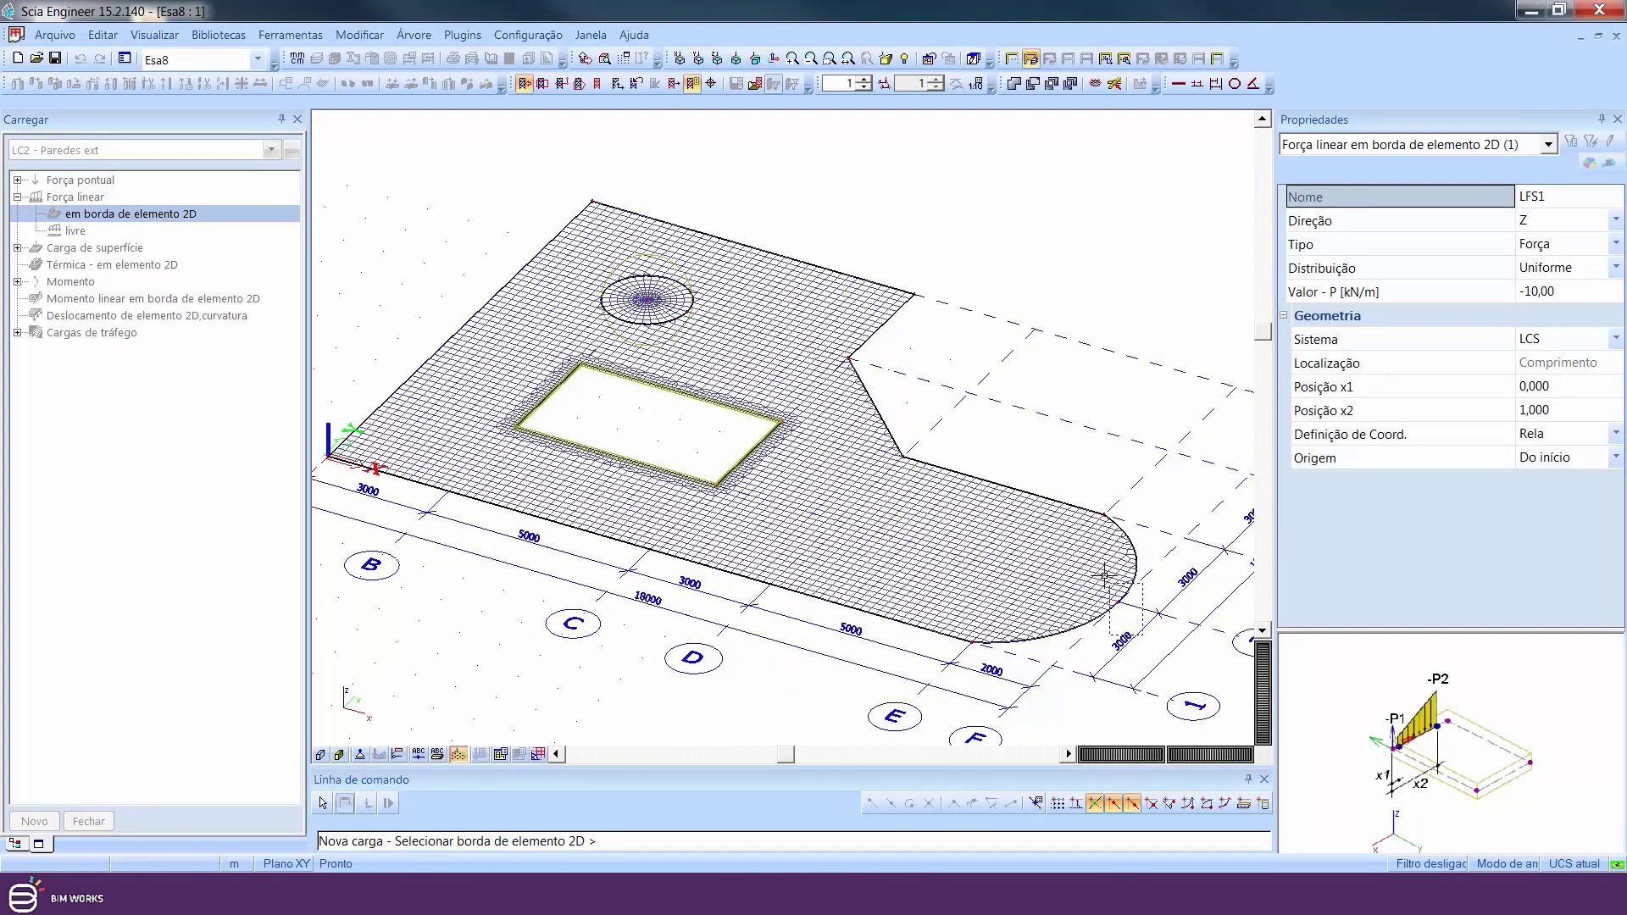
Apply the line force to all seven outer edges of the slab, including the curved end
click(1131, 587)
click(938, 473)
click(882, 411)
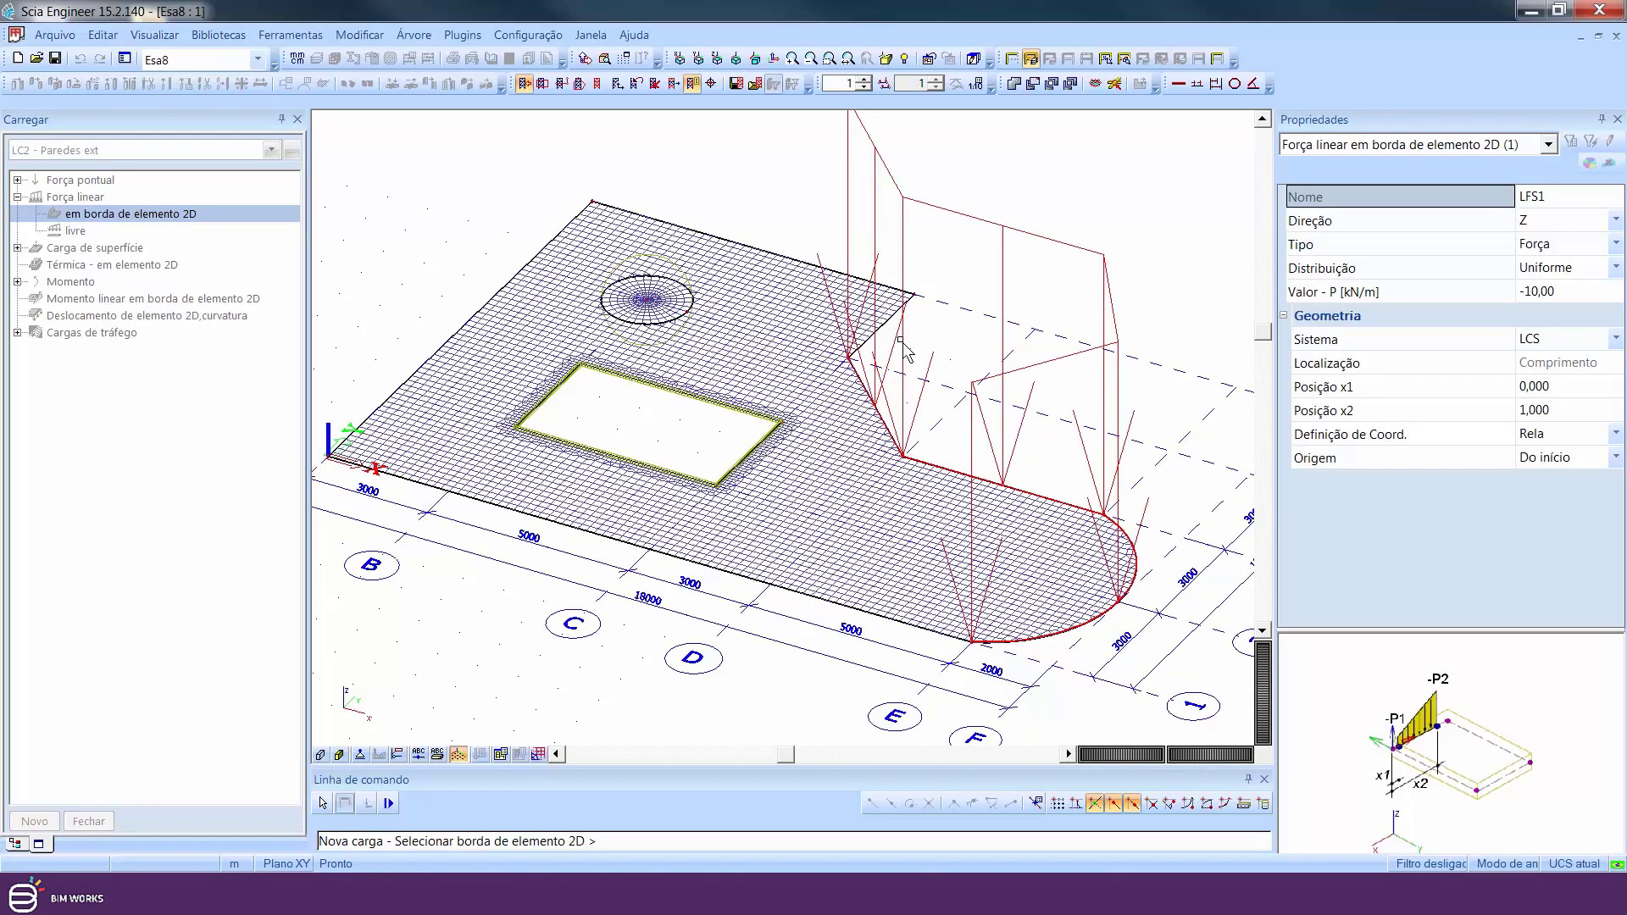
click(893, 319)
click(873, 278)
click(462, 328)
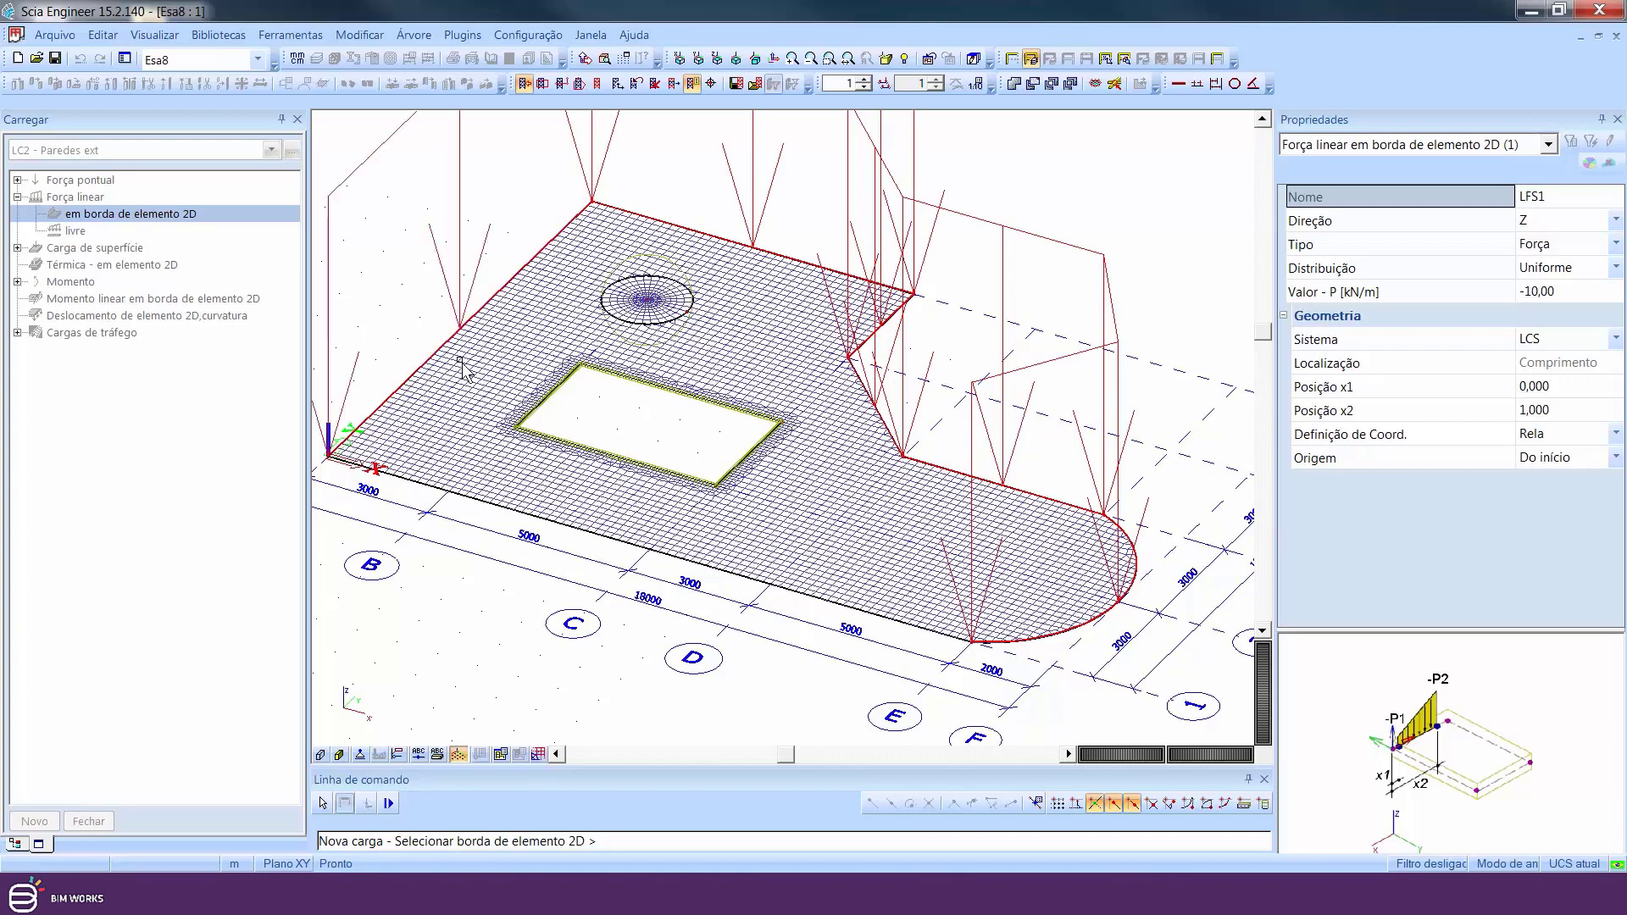
click(441, 479)
key(Escape)
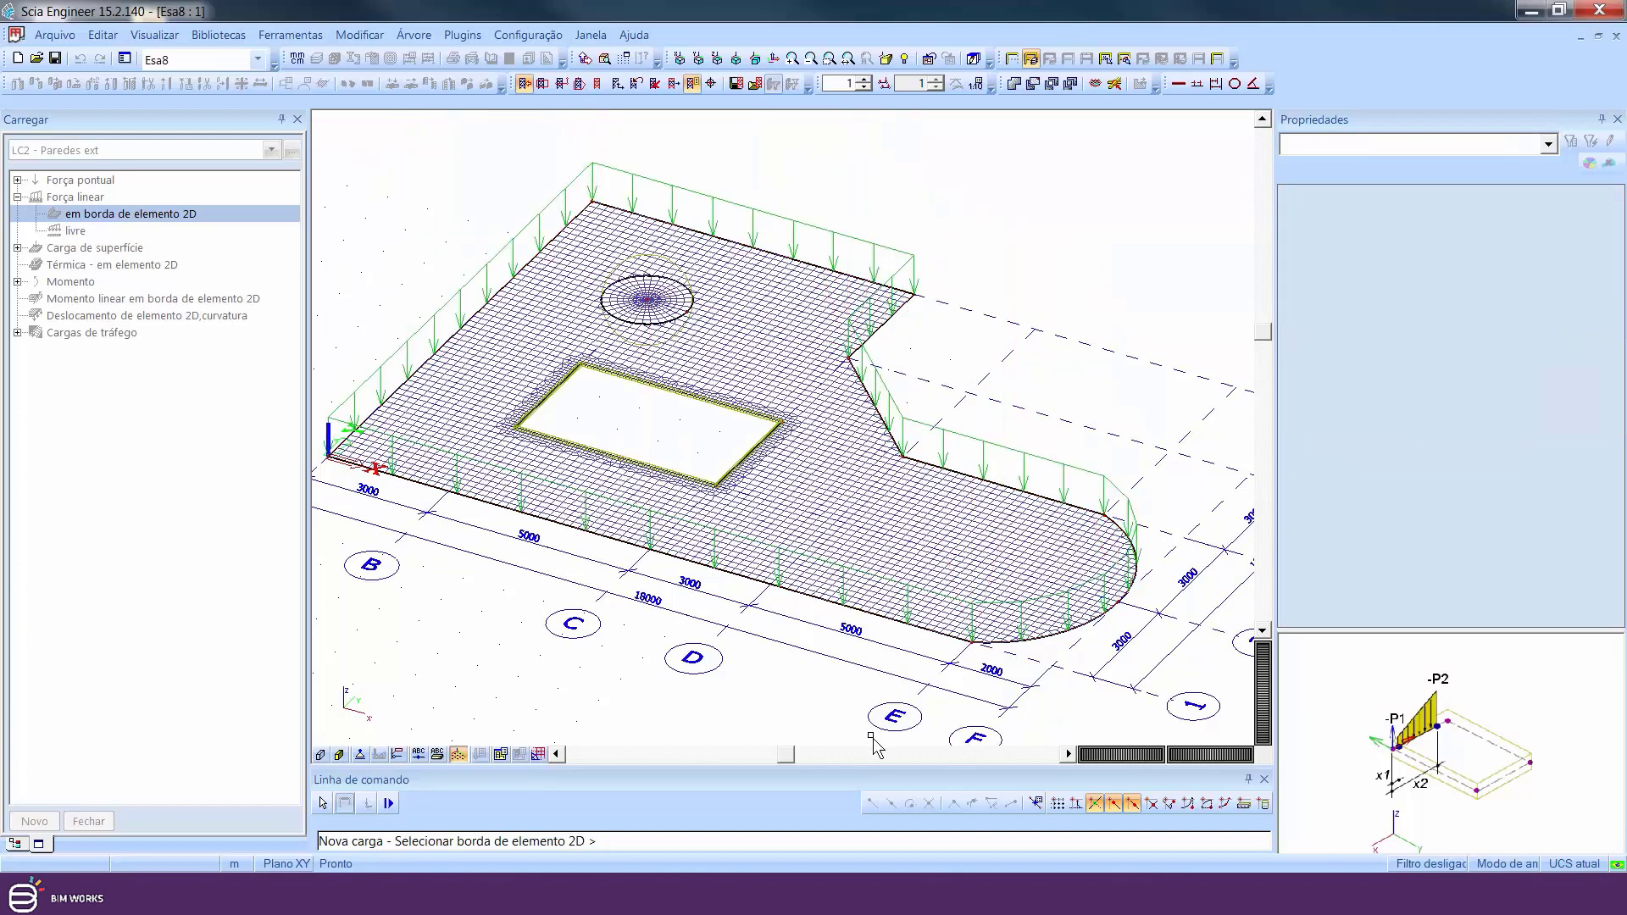
key(Escape)
Turn on the load labels in the model view
middle_drag(686, 555, 715, 567)
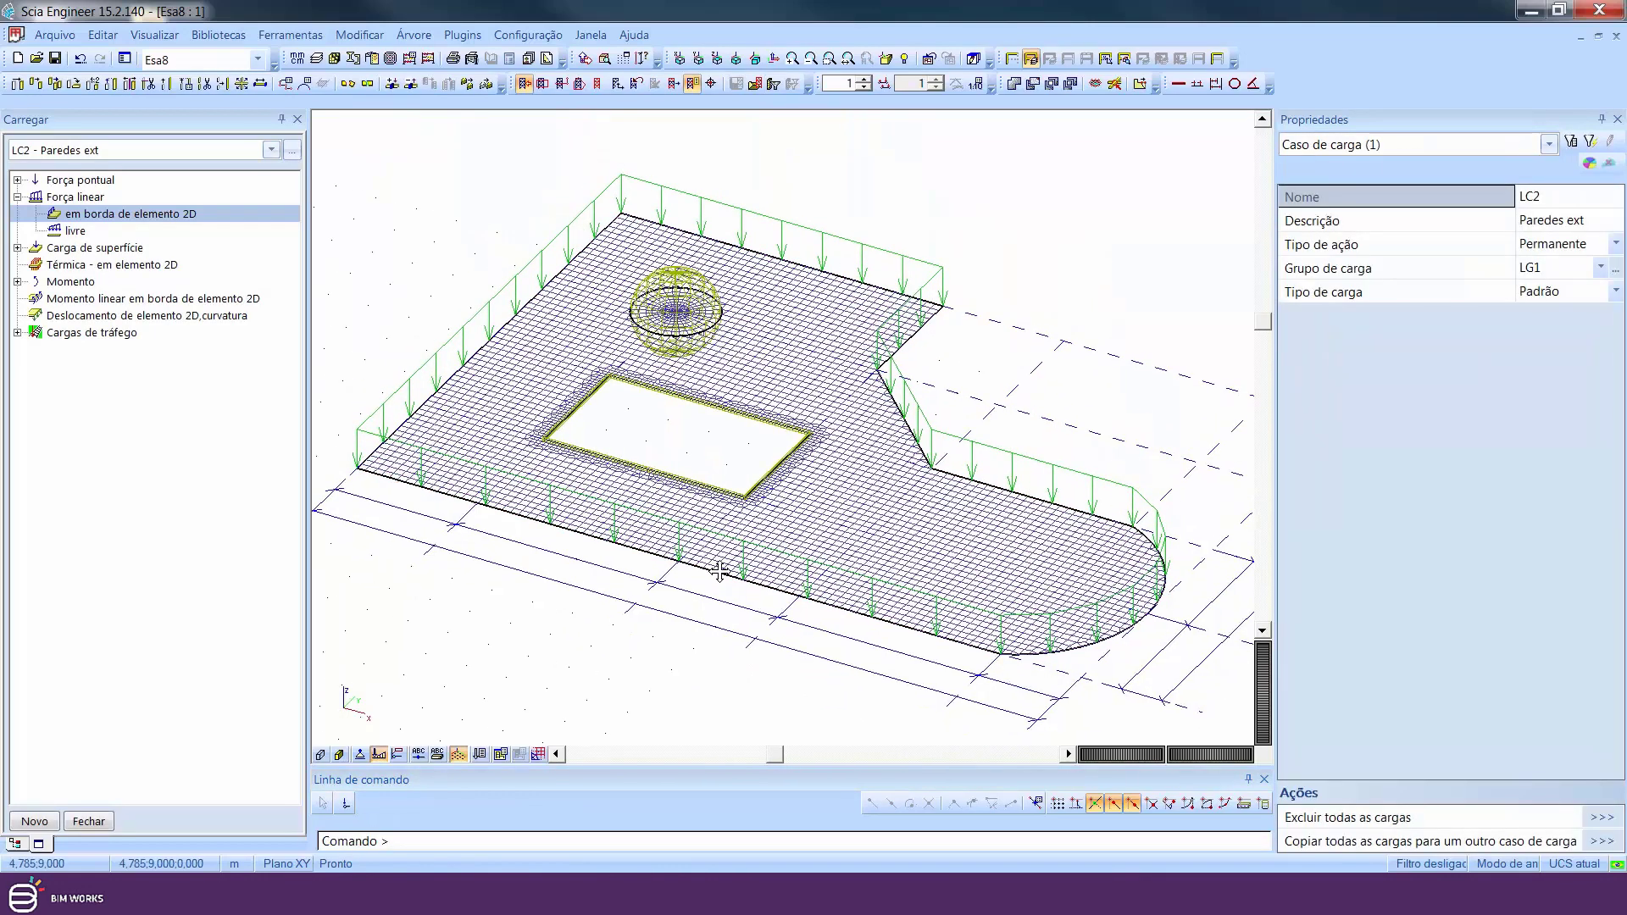
click(494, 757)
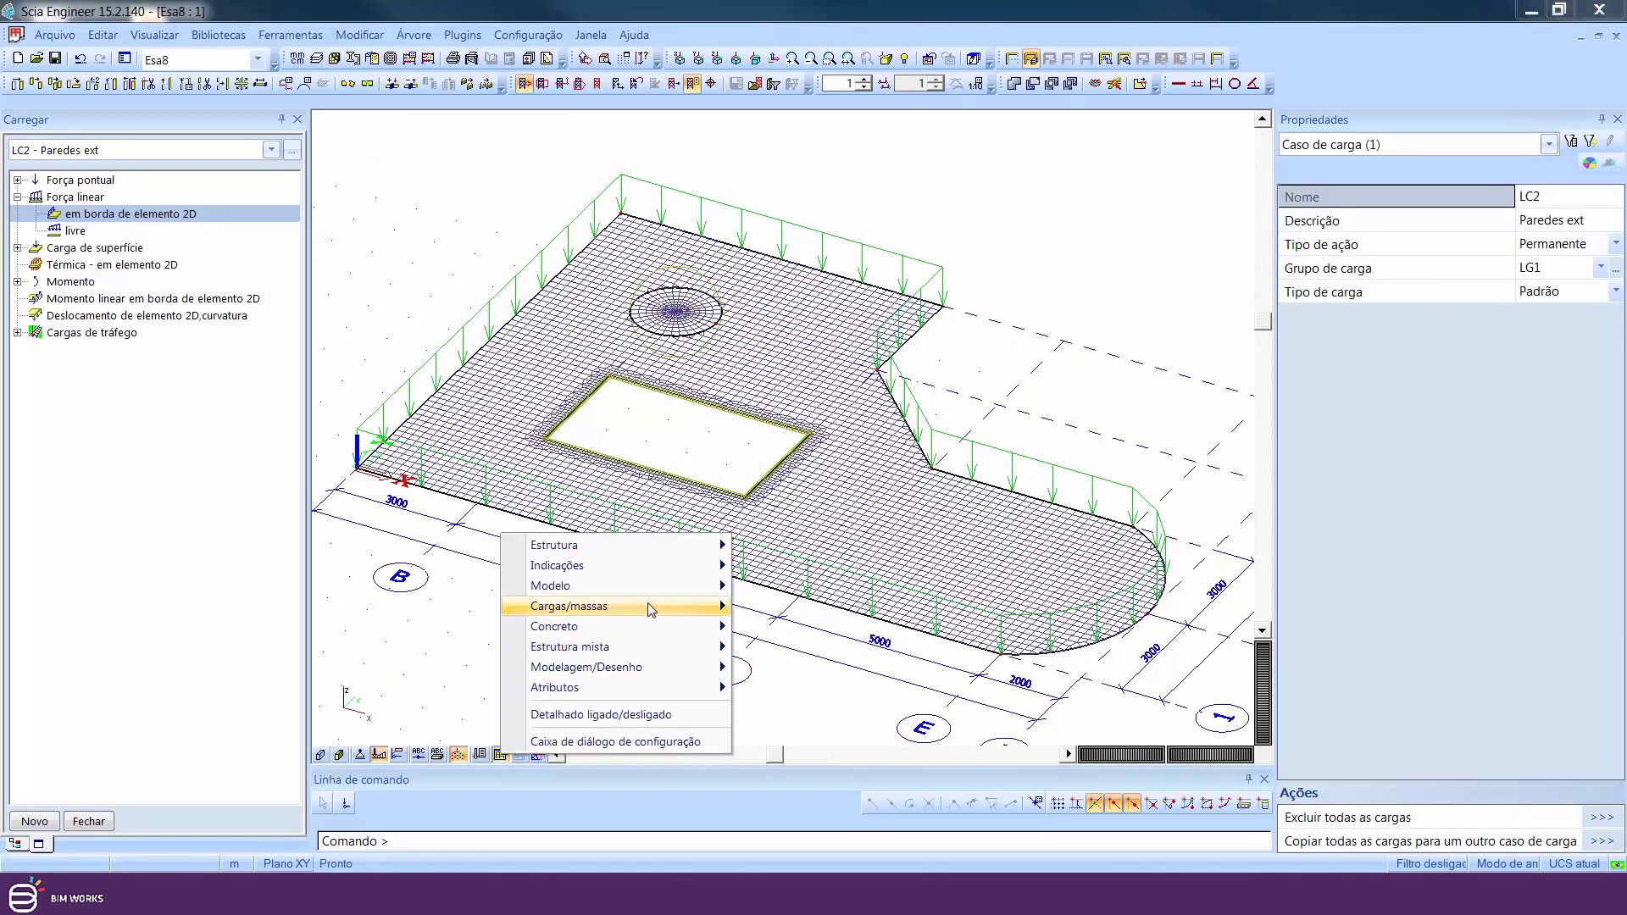
mouse_move(689, 611)
click(788, 648)
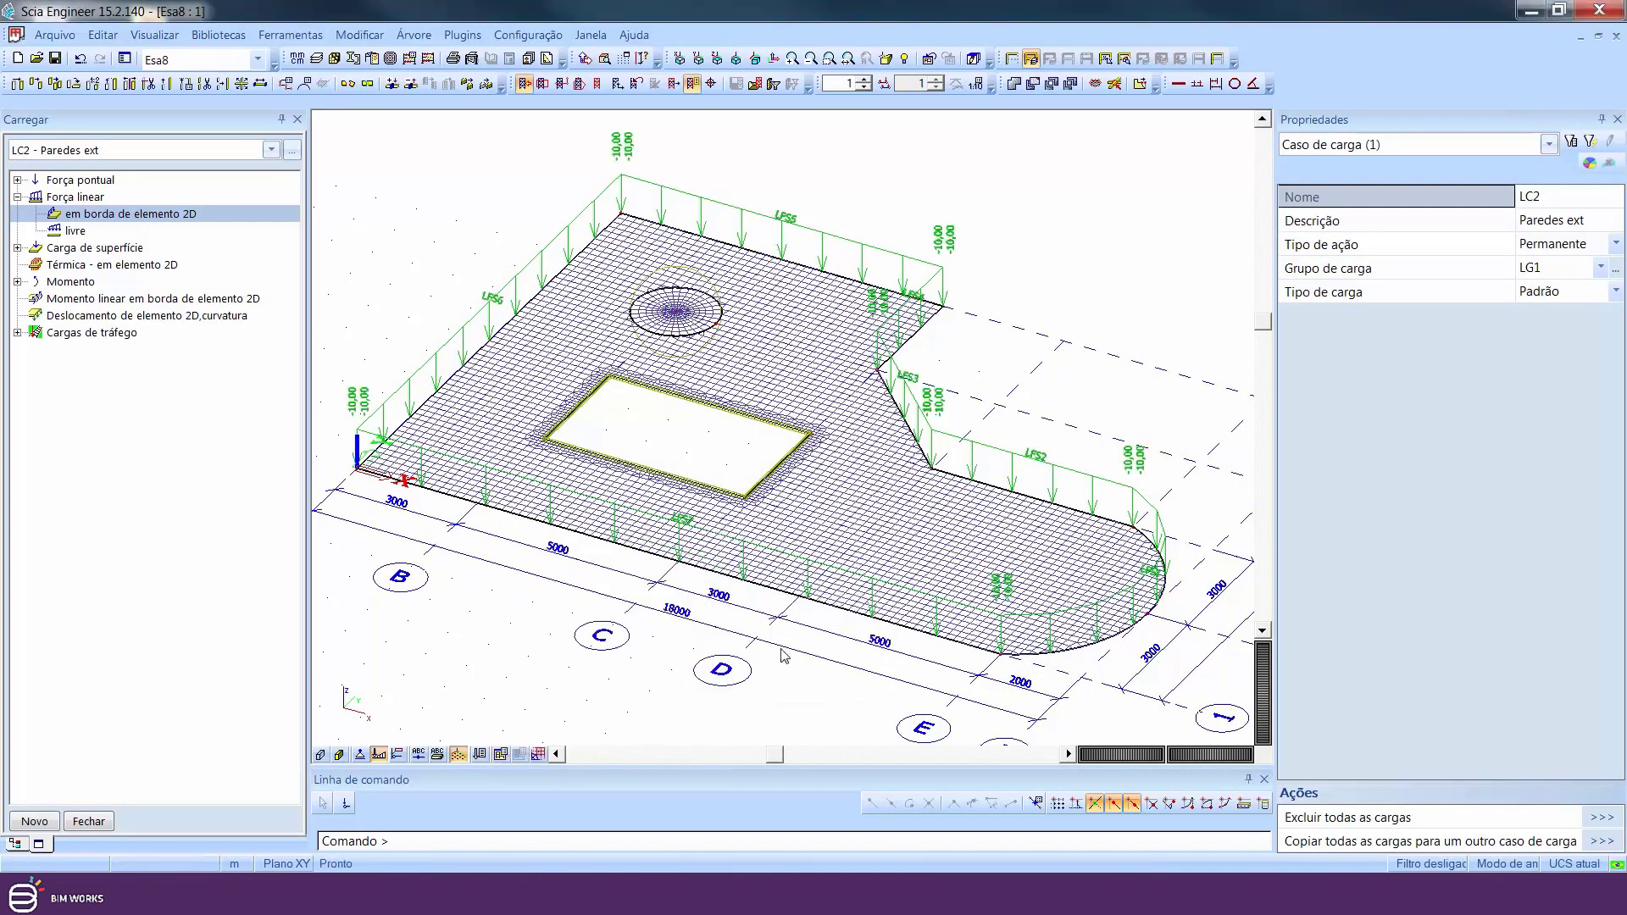
In load case "LC4 - Sobrecarga", define a surface force of -2 kN/m² for a 2D element
scroll(729, 534, down, 3)
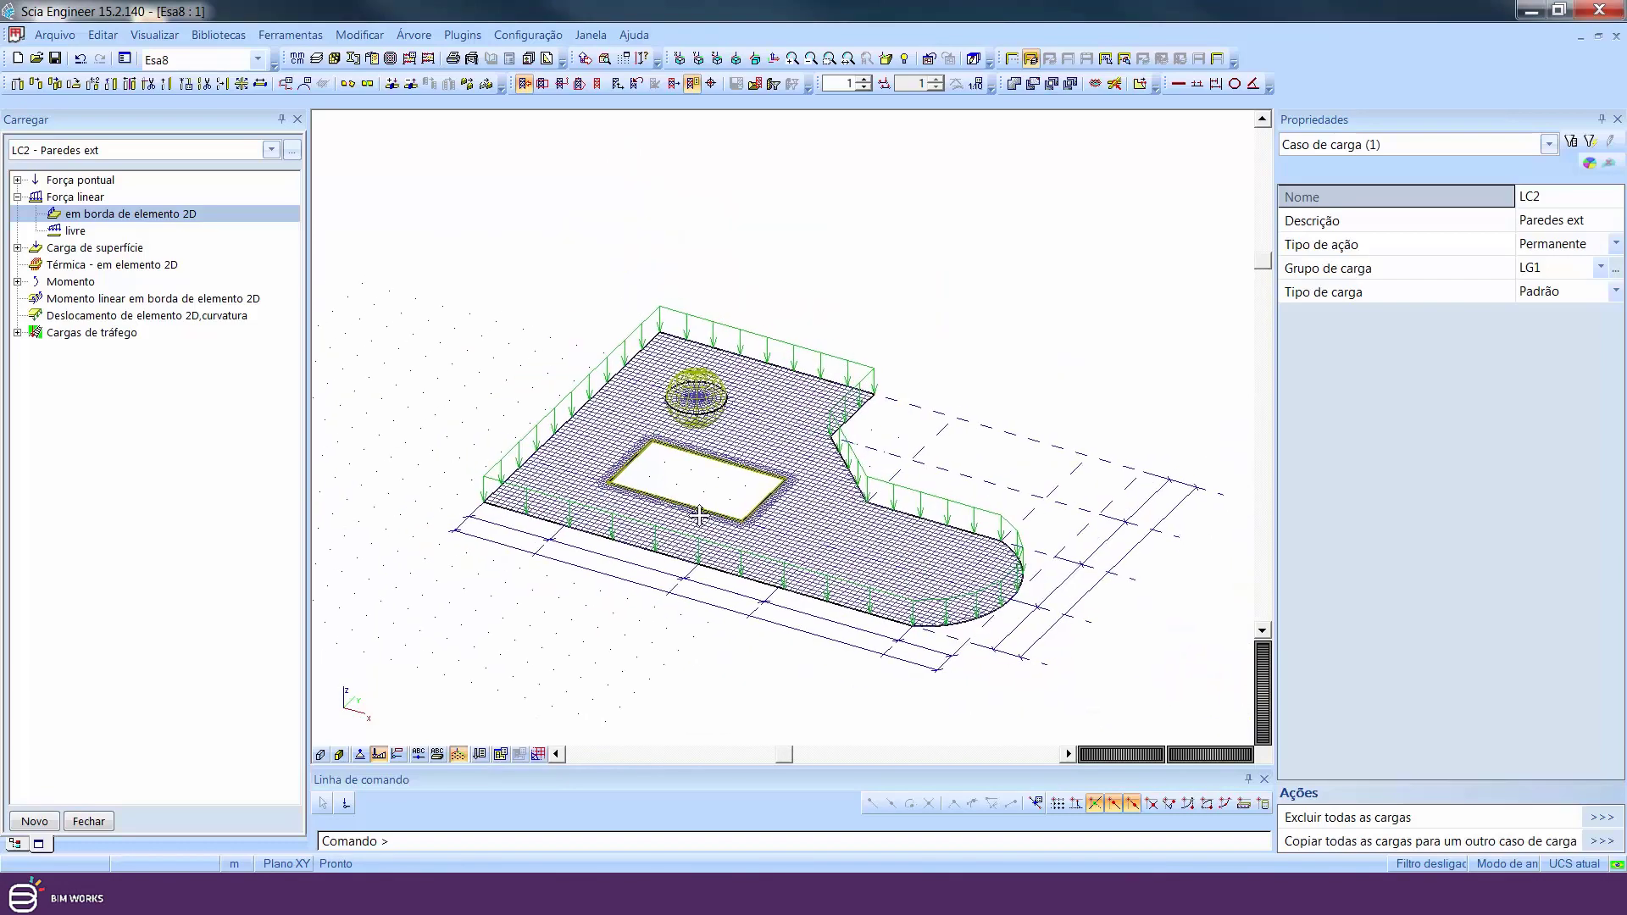
ctrl+right_drag(762, 523, 797, 517)
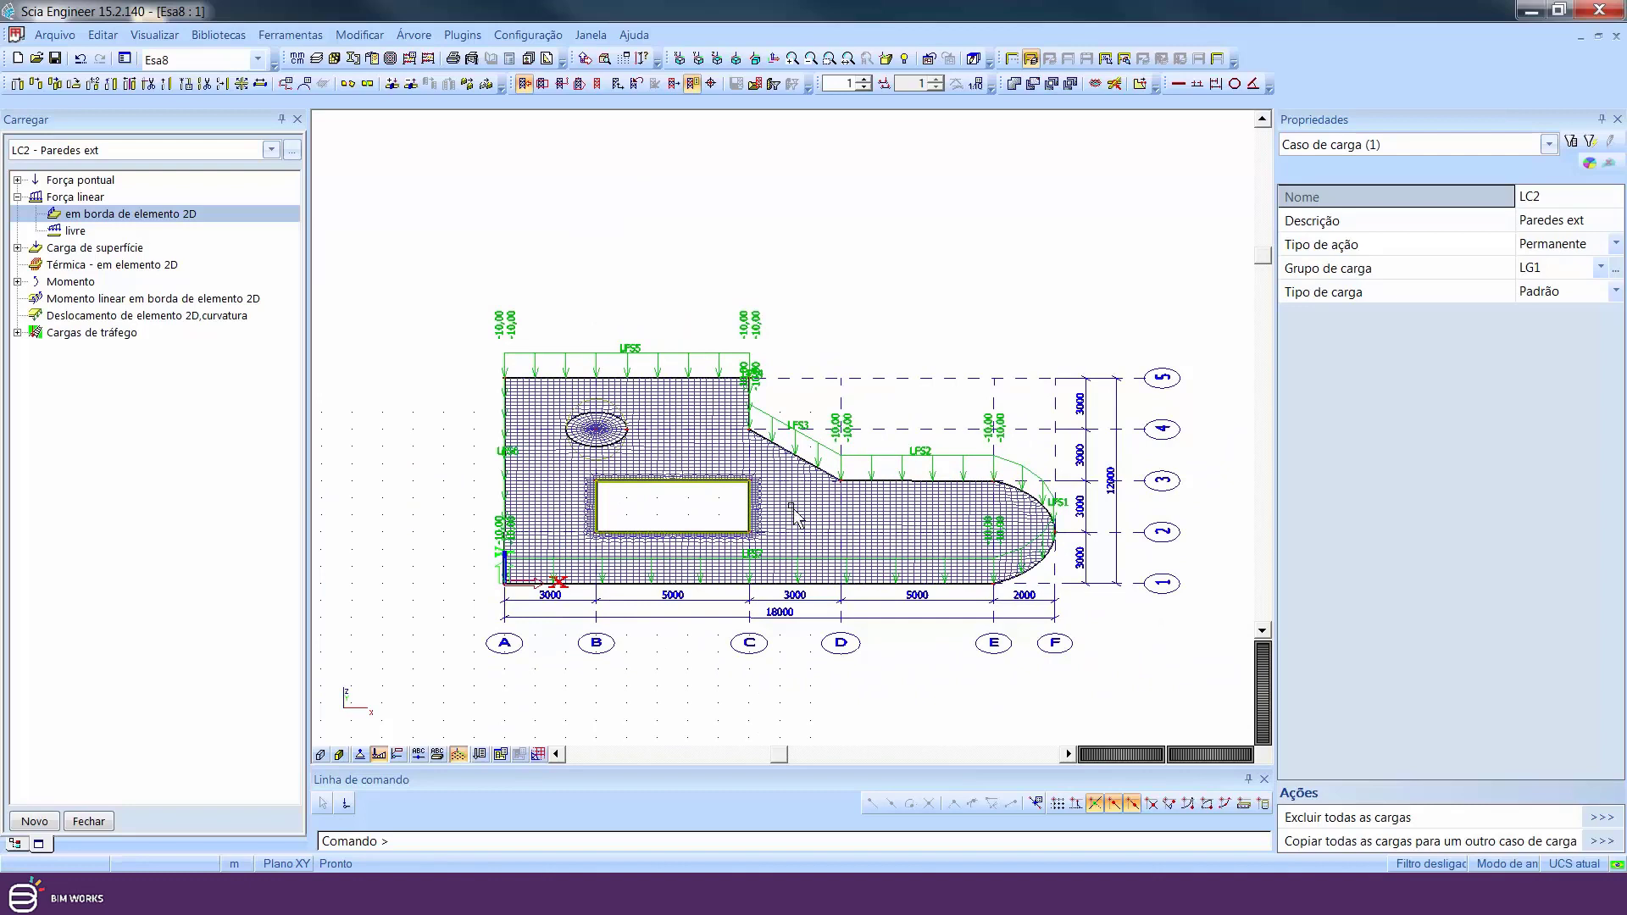
click(261, 154)
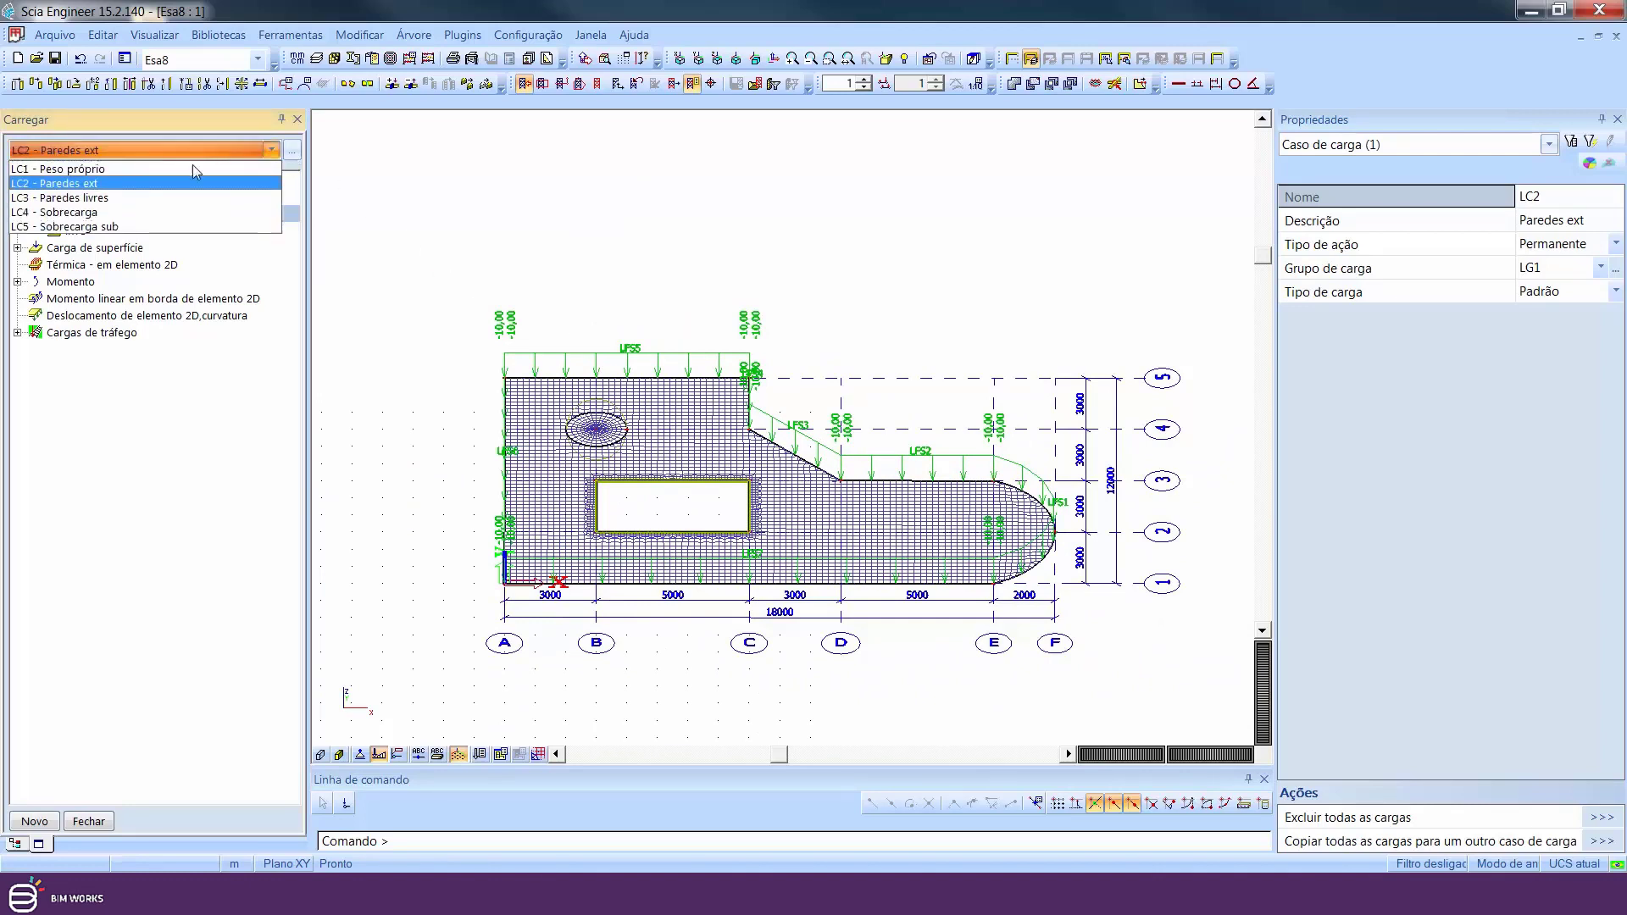
click(79, 213)
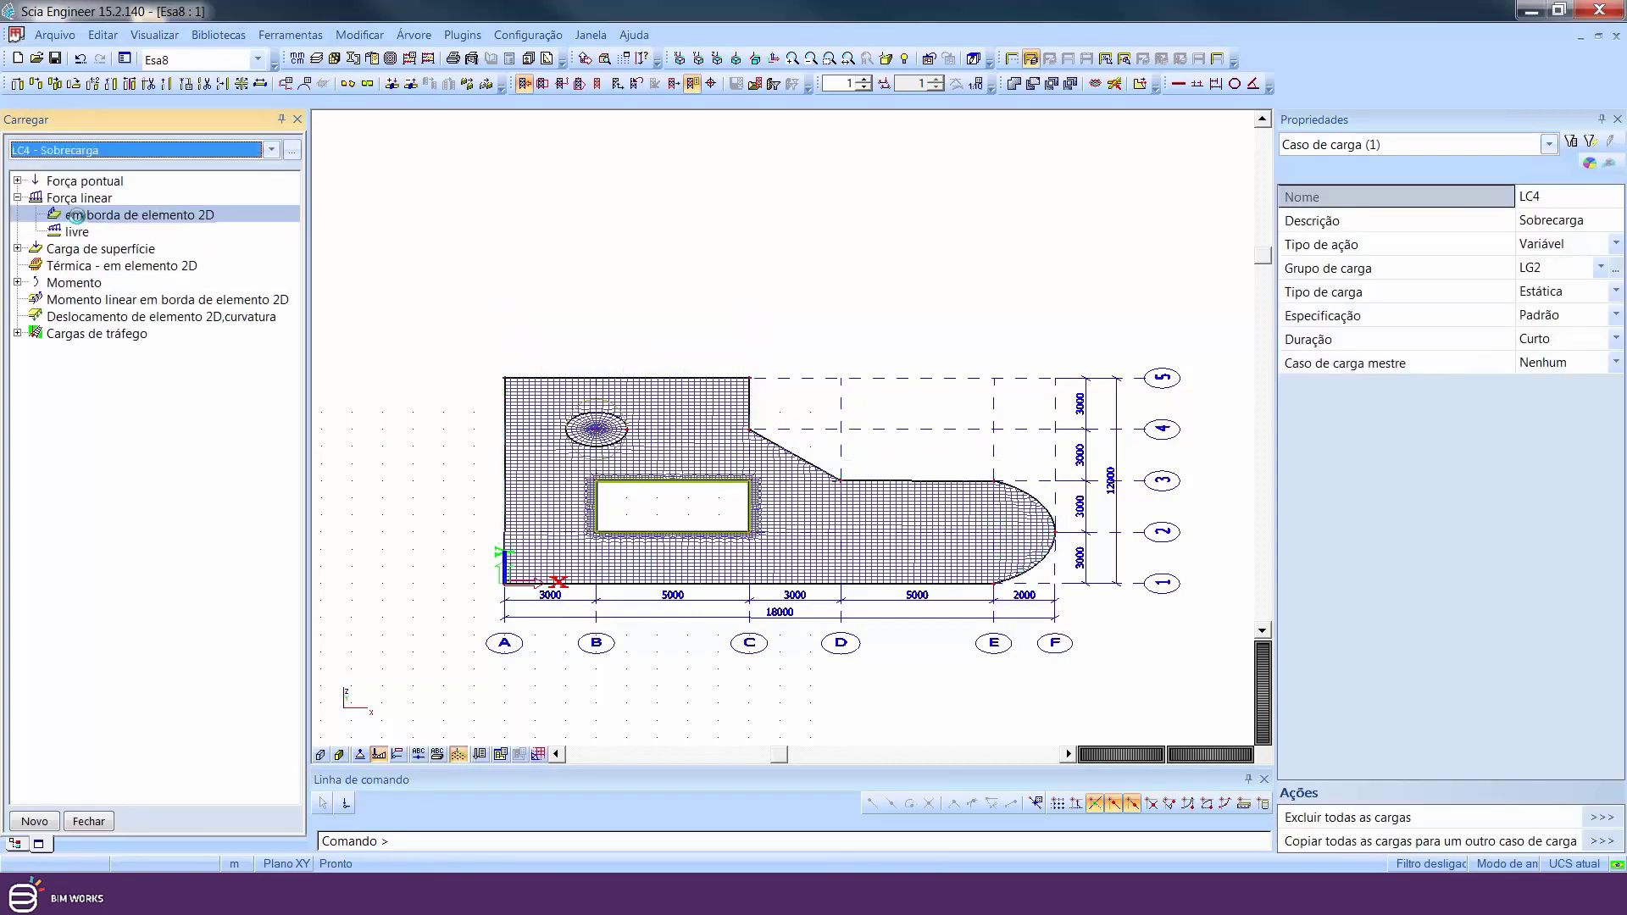
double_click(39, 250)
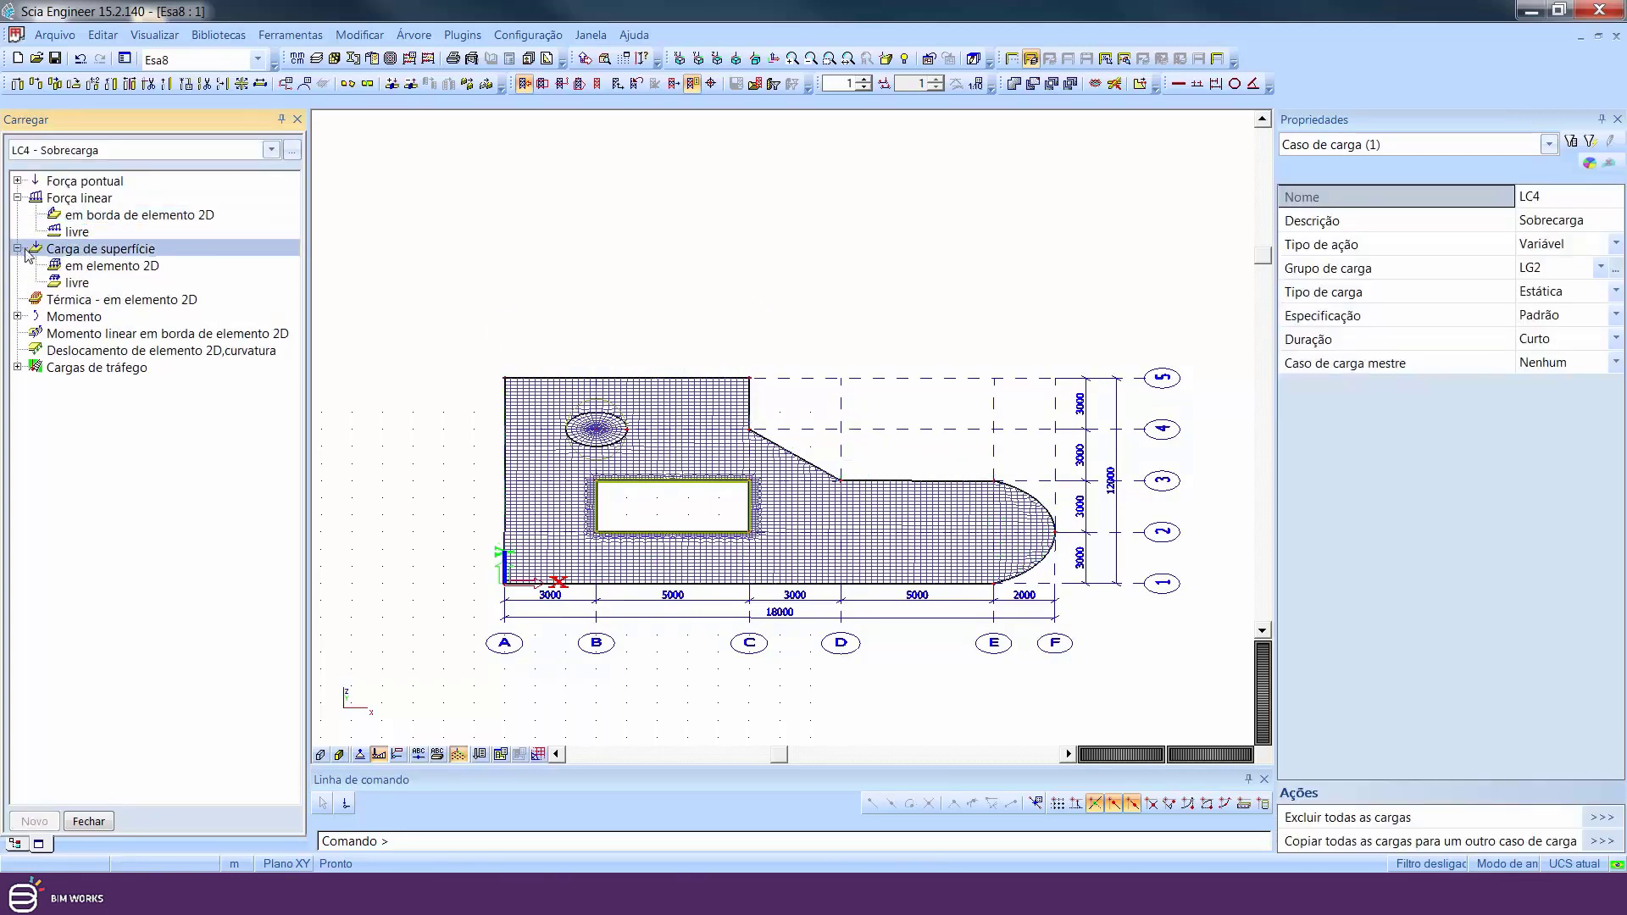
double_click(98, 266)
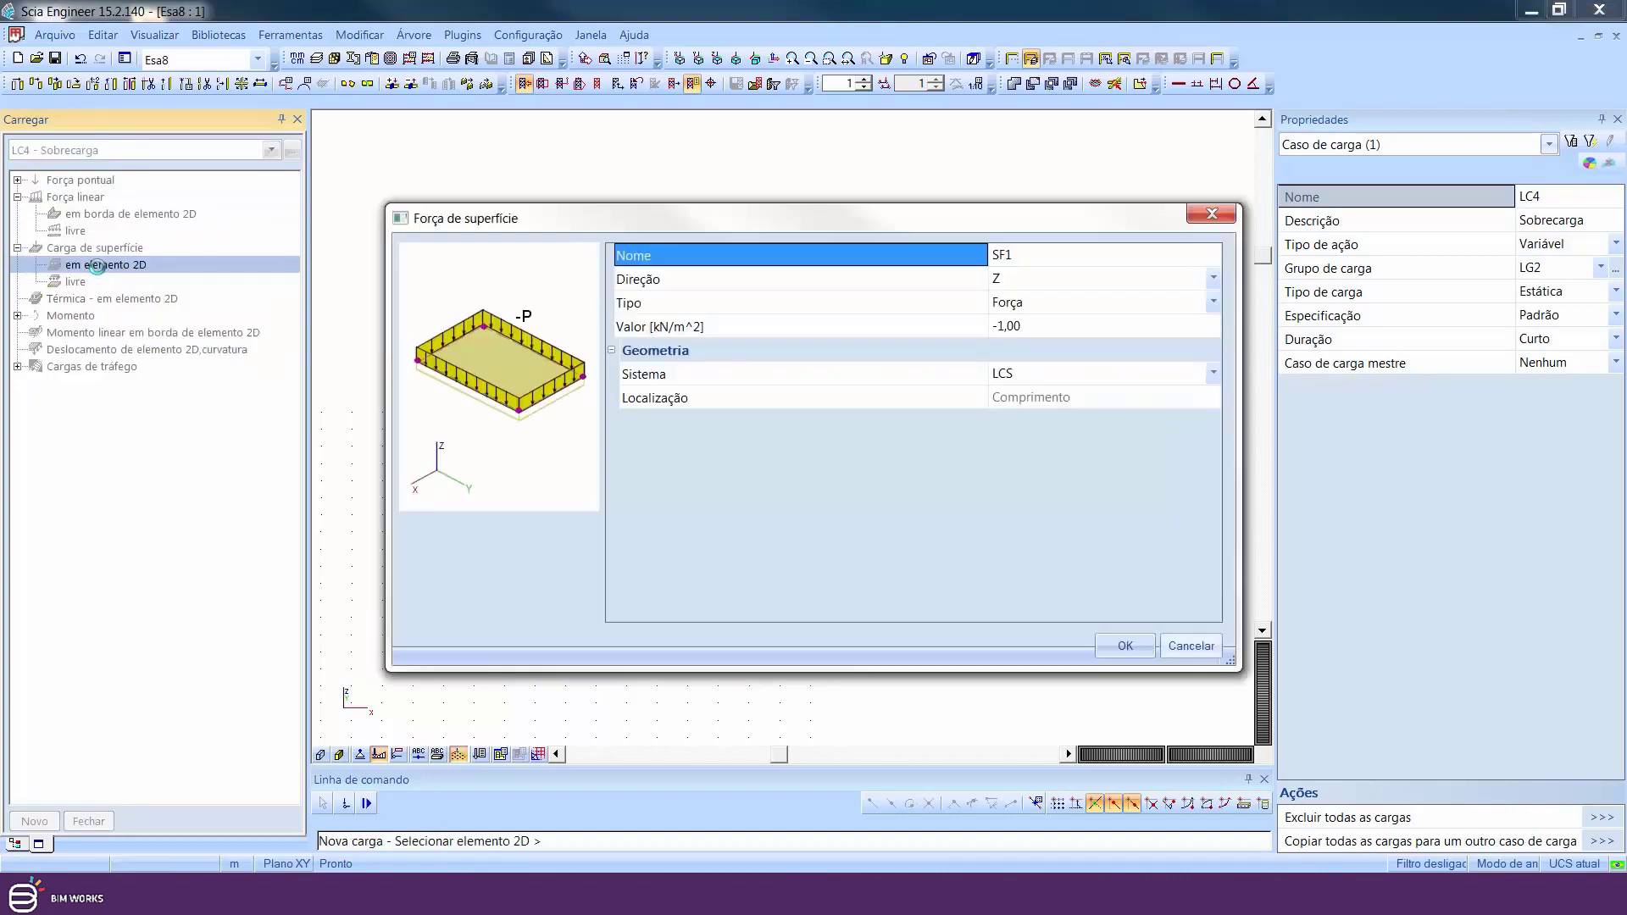
click(1065, 335)
text(-2)
key(Return)
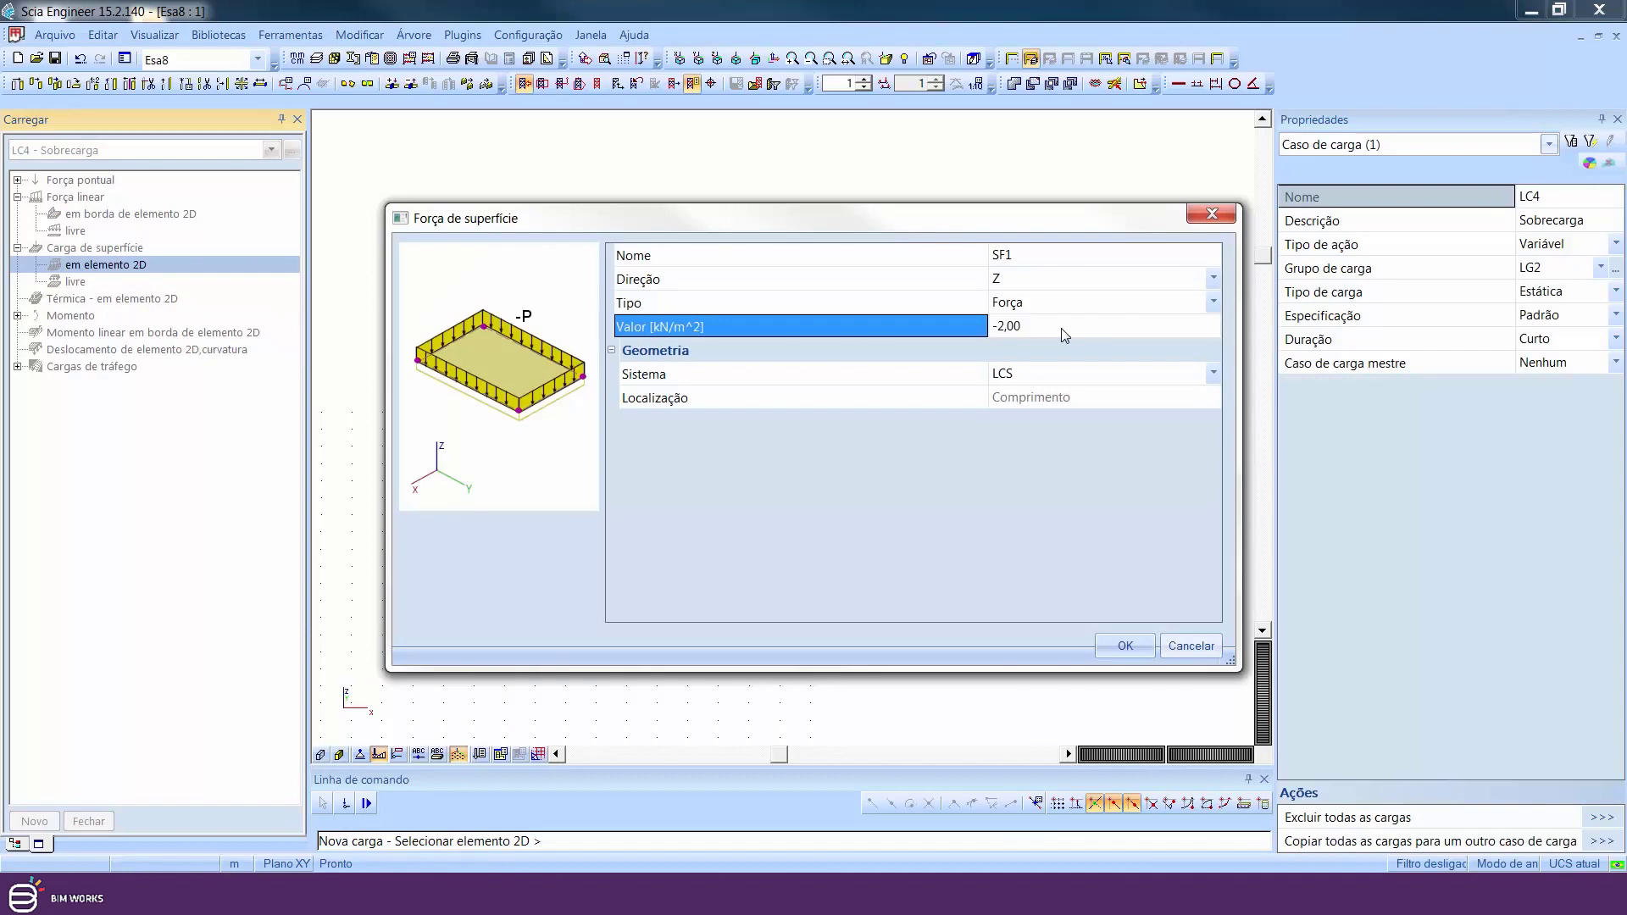
click(1125, 645)
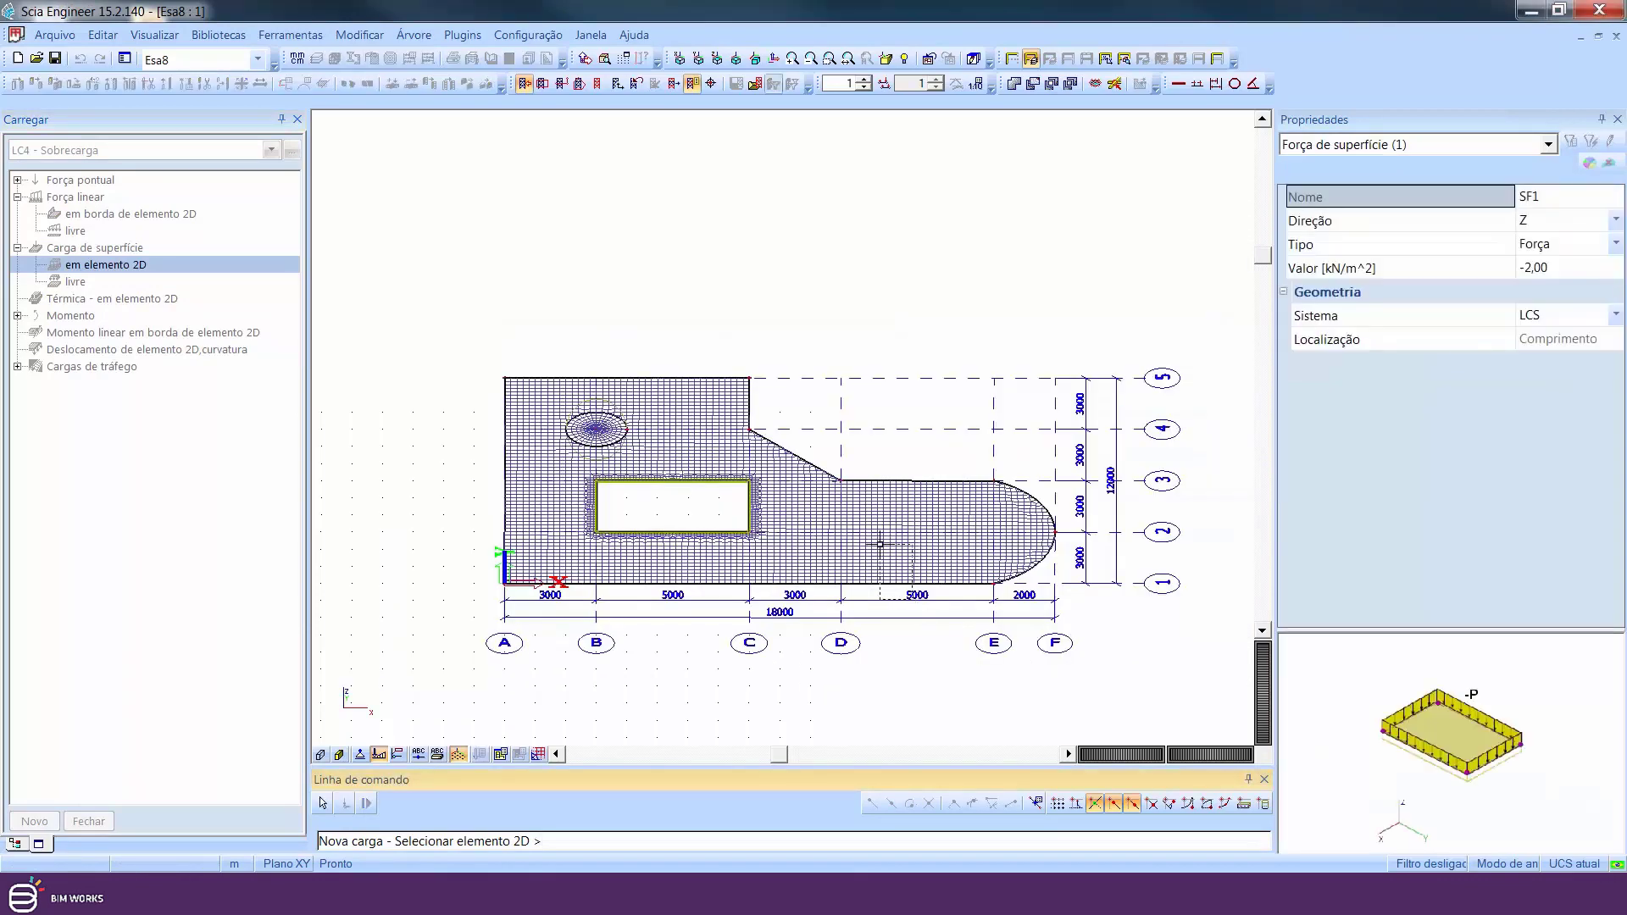
Apply the surface force to the whole slab
click(880, 543)
key(Escape)
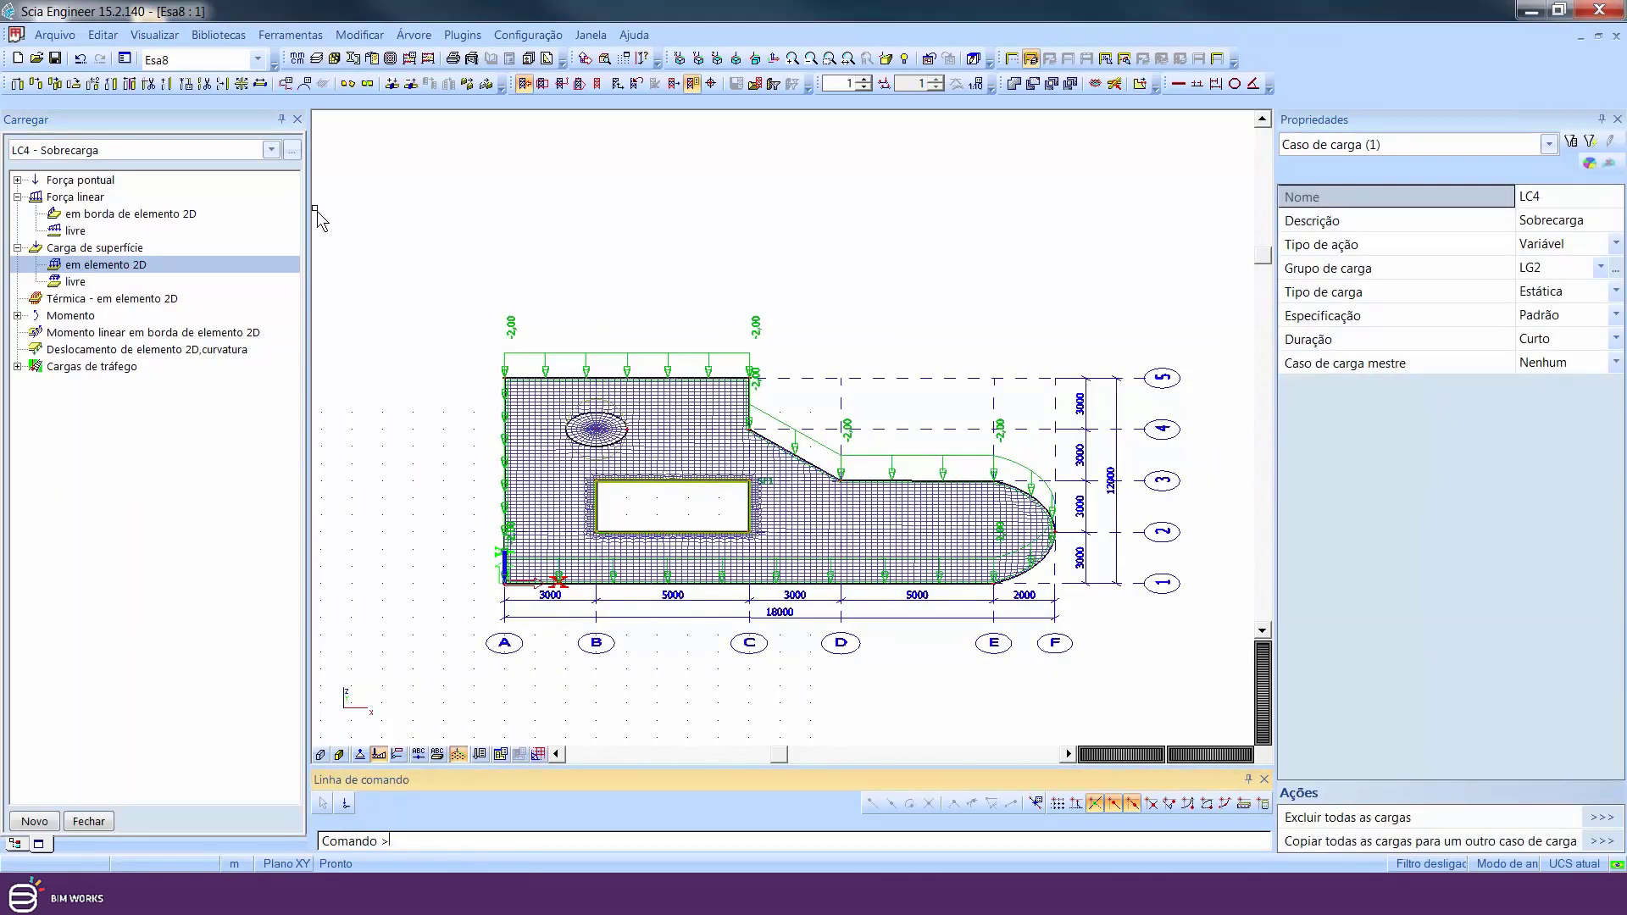
In load case "LC5 - Sobrecarga sub", apply a surface force of -1.5 kN/m² to the circular subregion of the slab
click(270, 151)
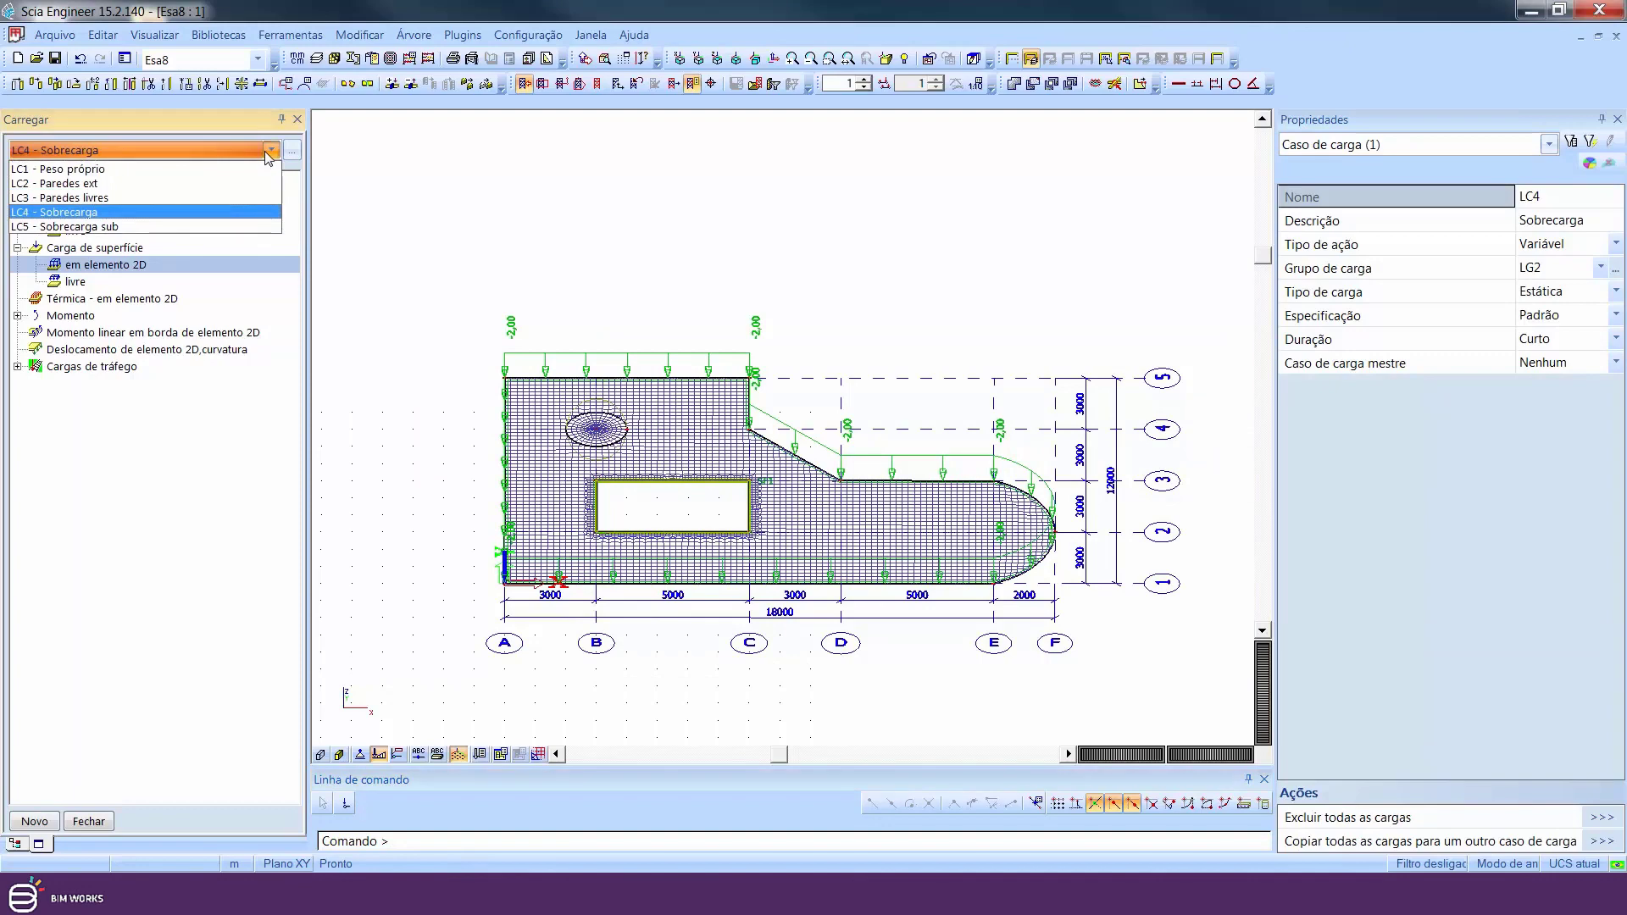
click(92, 227)
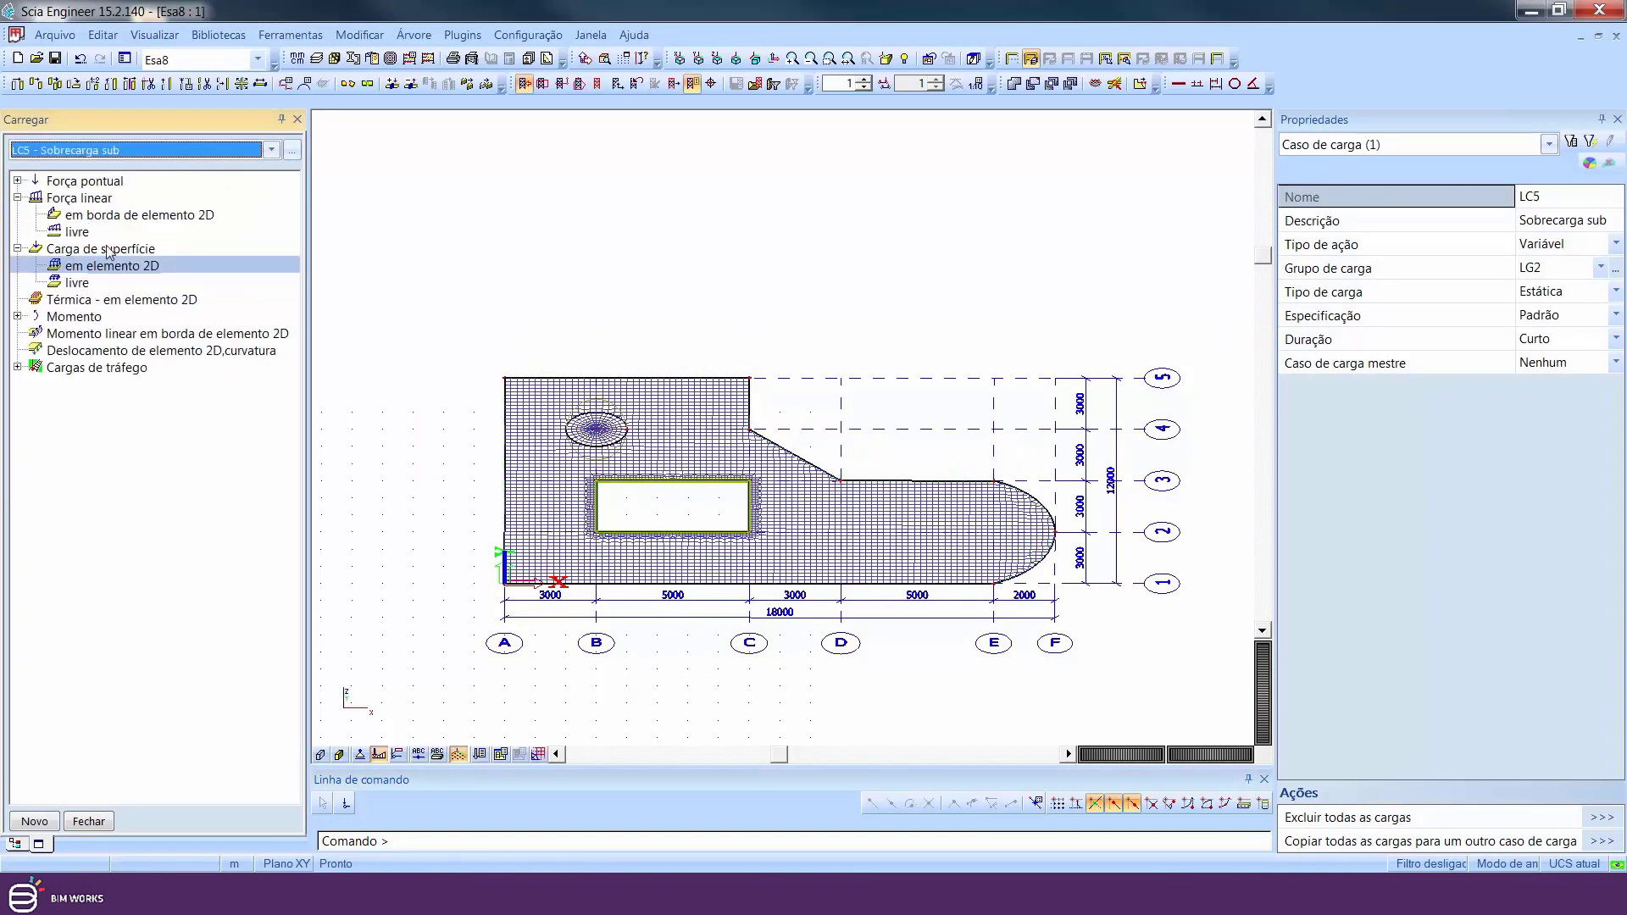
double_click(116, 270)
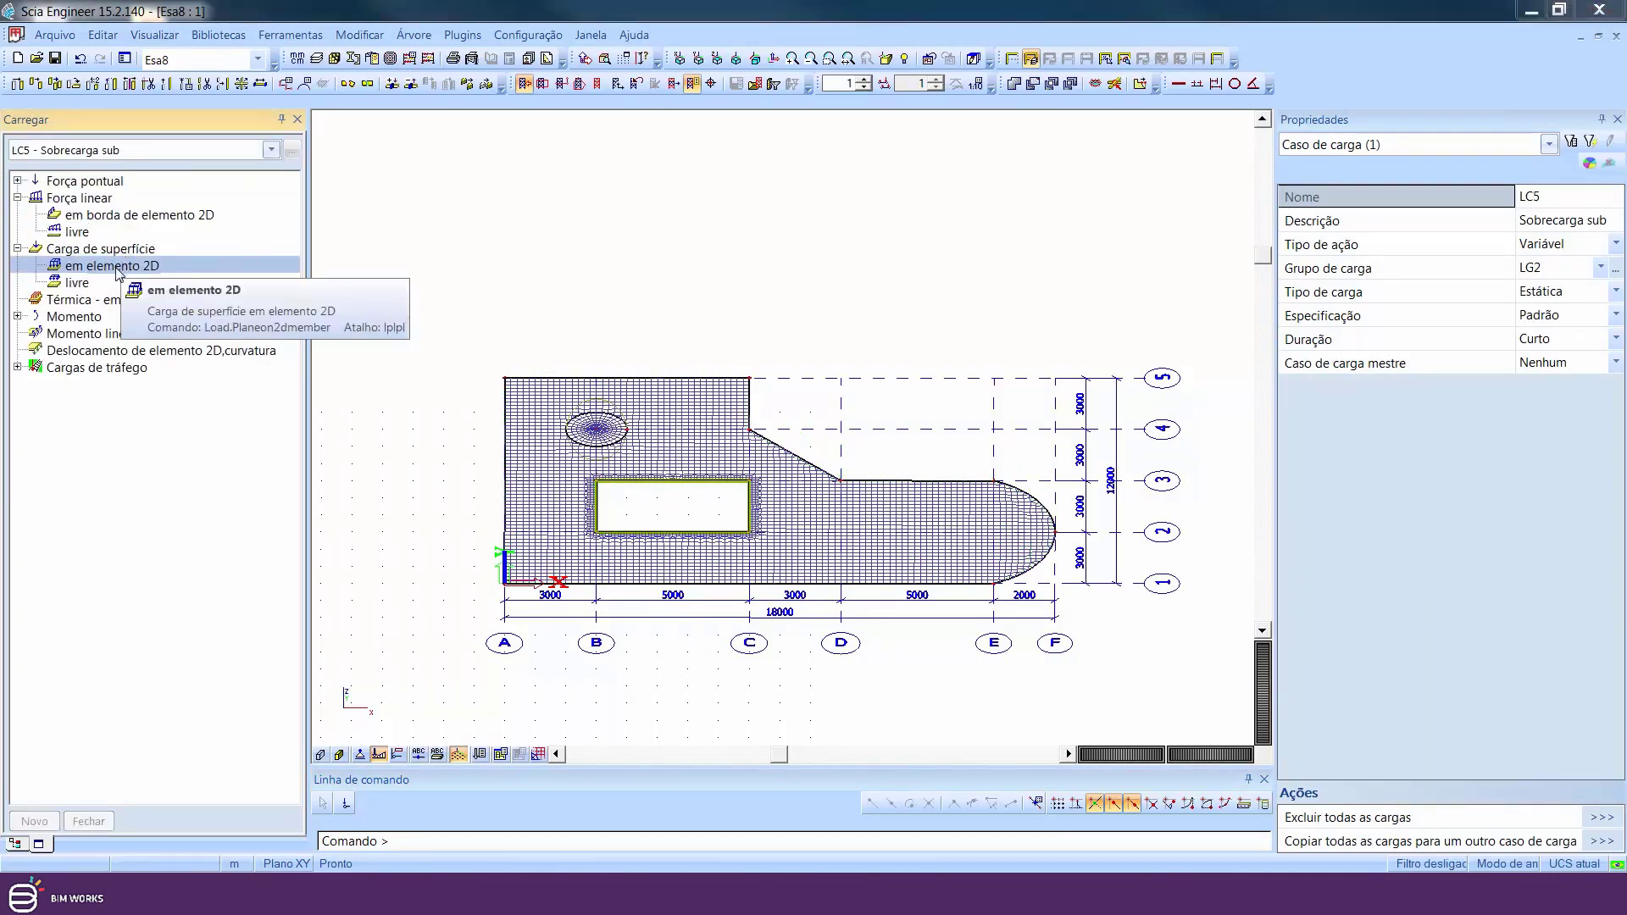
click(1042, 327)
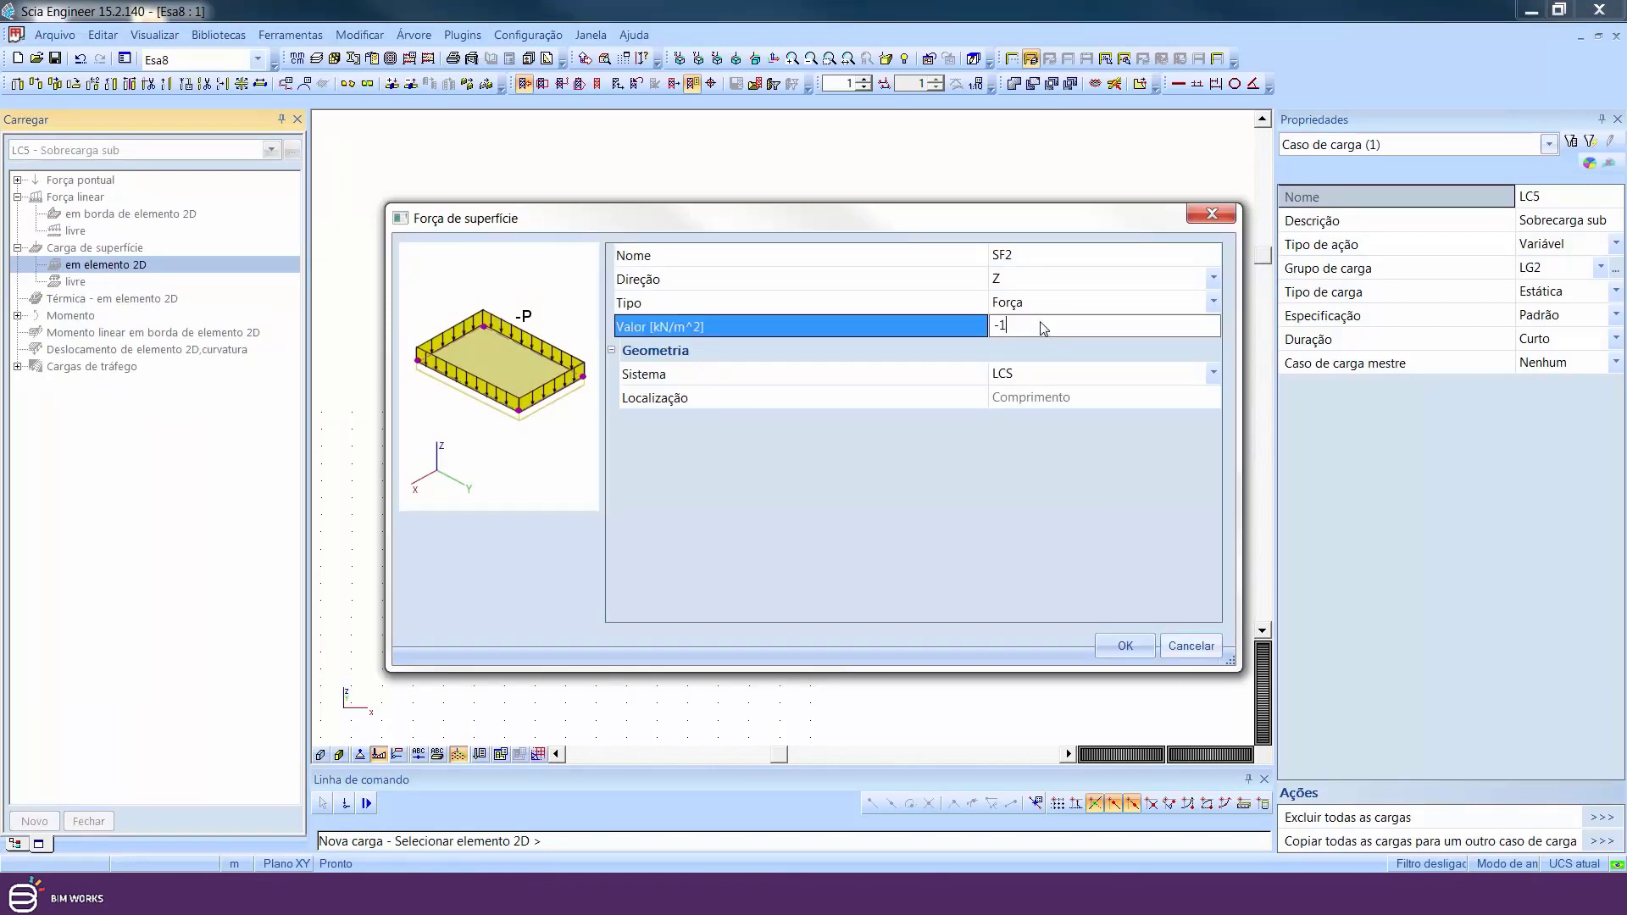
key(Return)
click(1125, 646)
scroll(615, 449, up, 3)
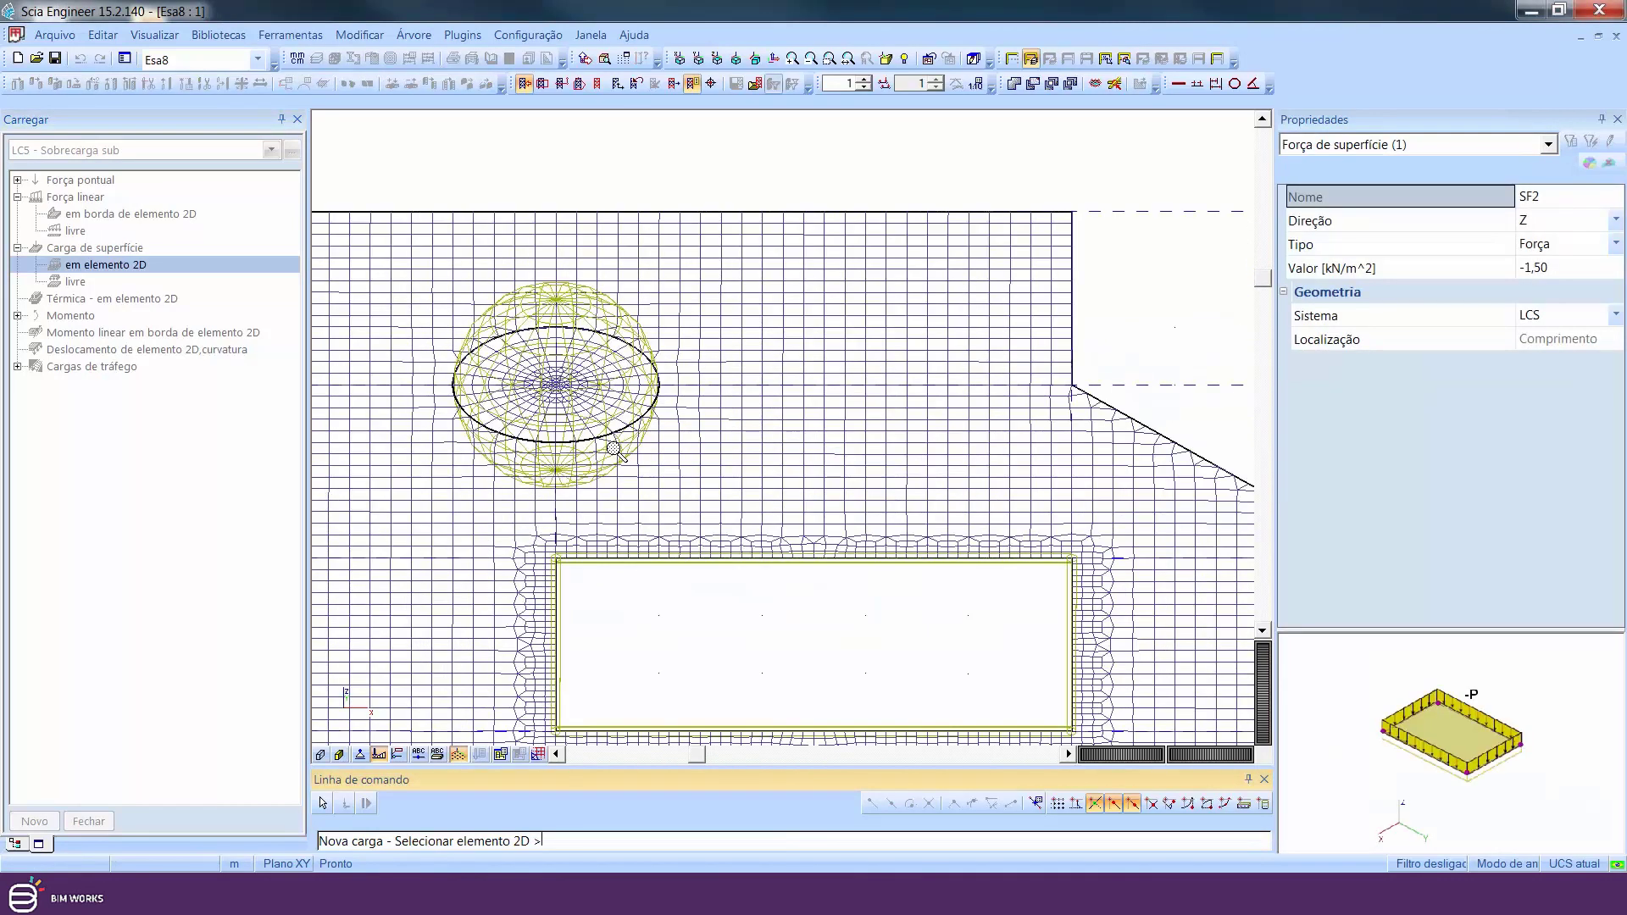
click(599, 439)
key(Escape)
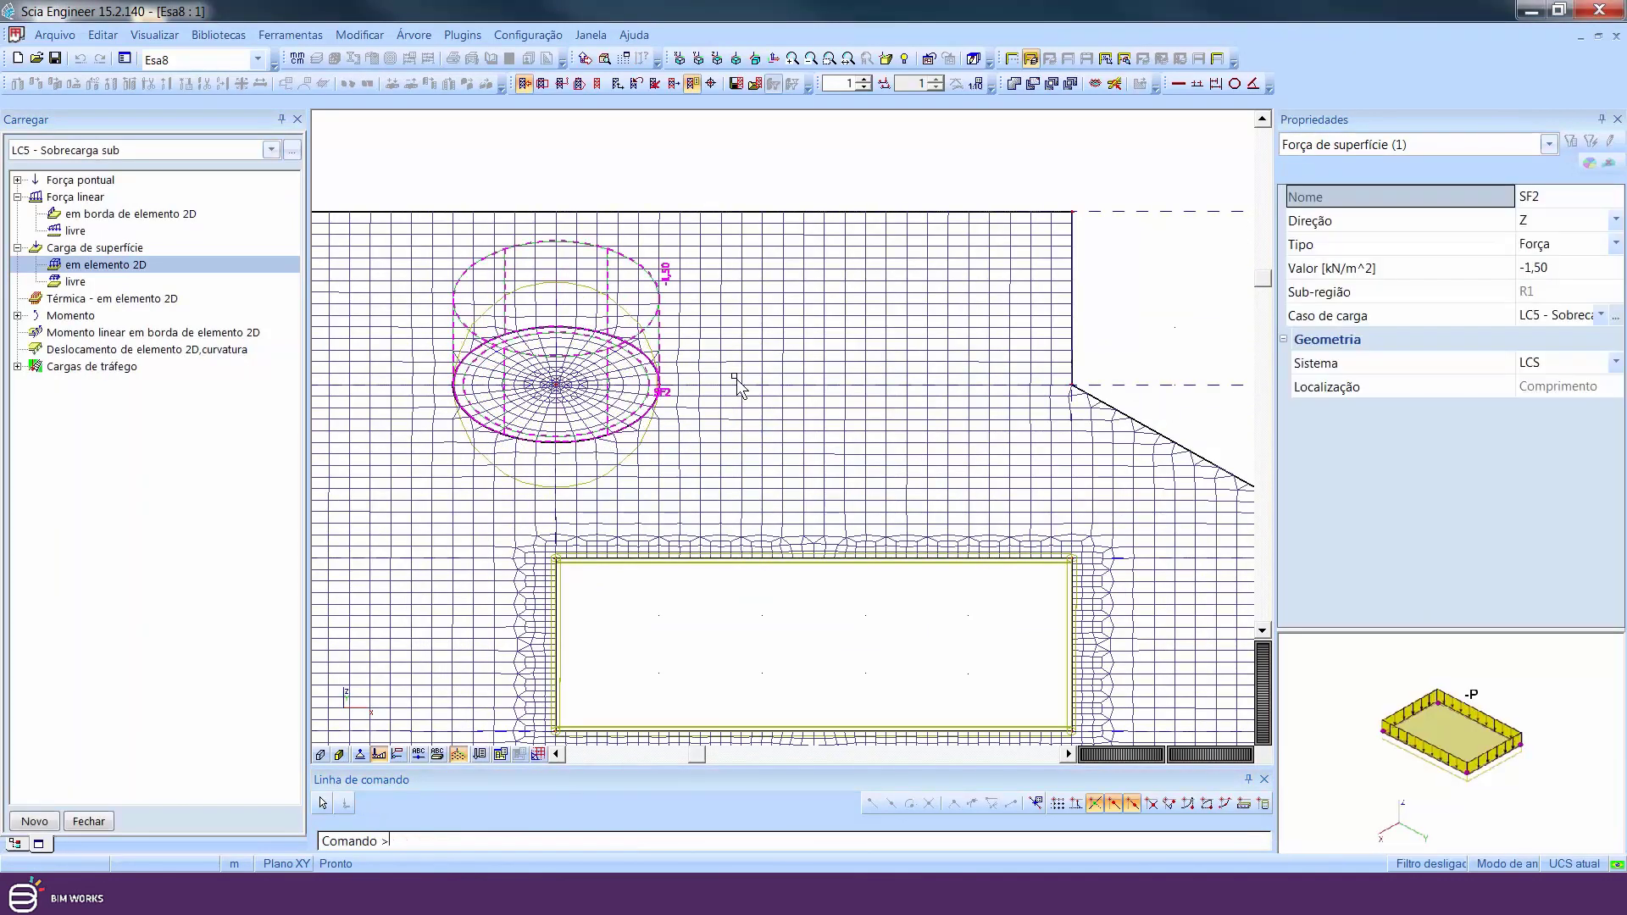
key(Escape)
In load case "LC3 - Paredes livres", define a uniform free line force of -6.5 kN/m in direction Z
scroll(736, 379, down, 5)
ctrl+right_drag(879, 458, 824, 451)
click(150, 154)
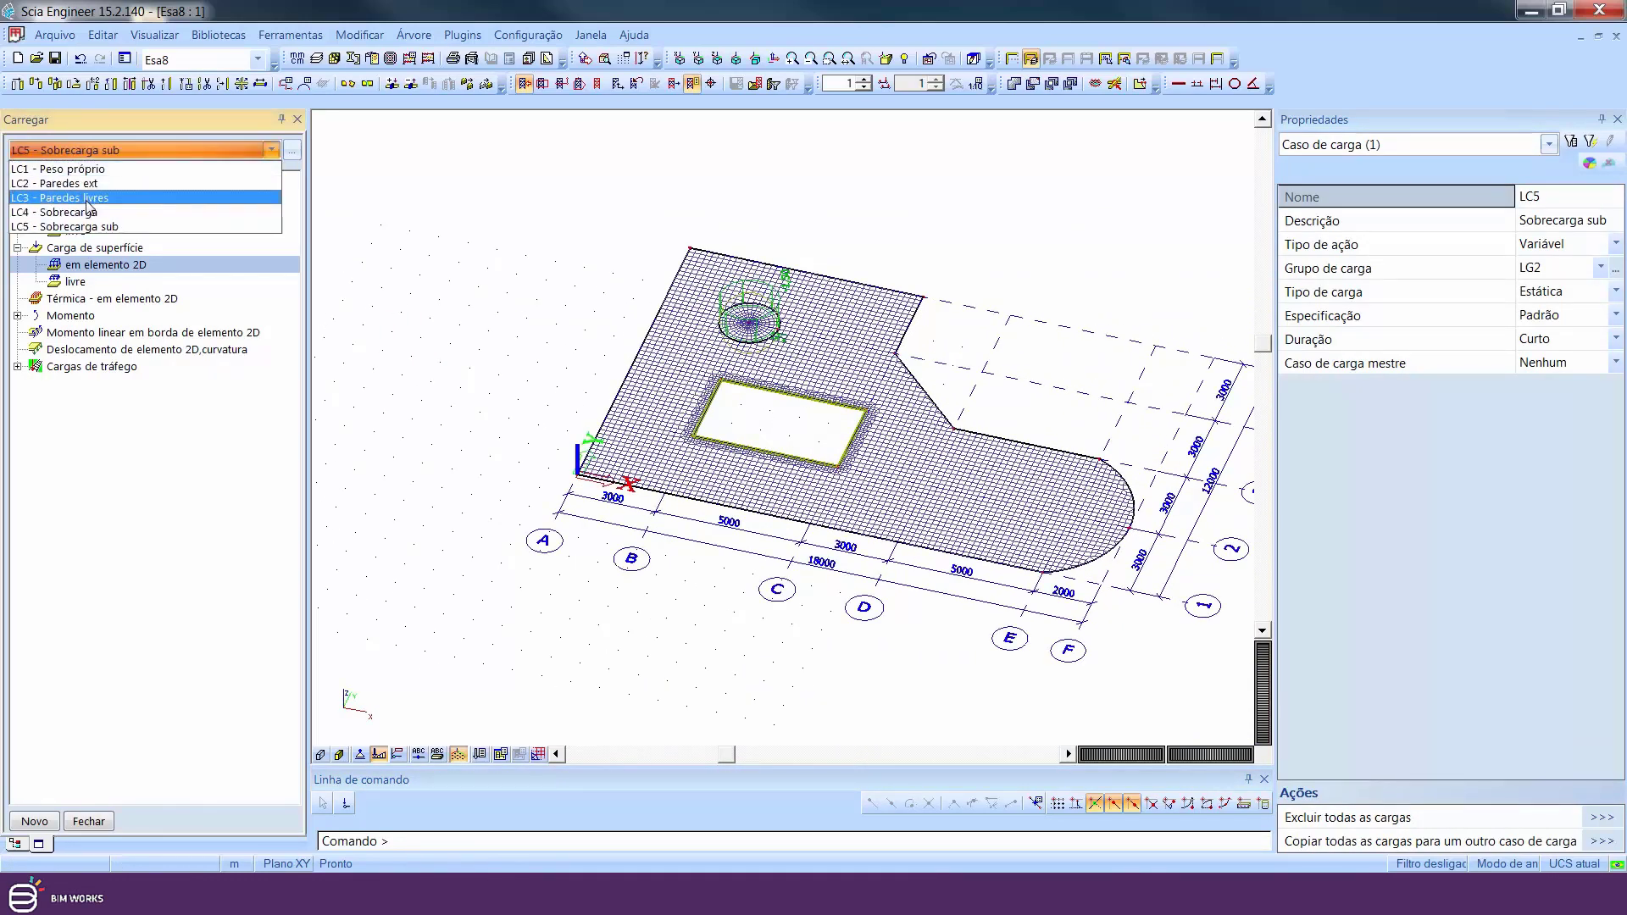
click(90, 200)
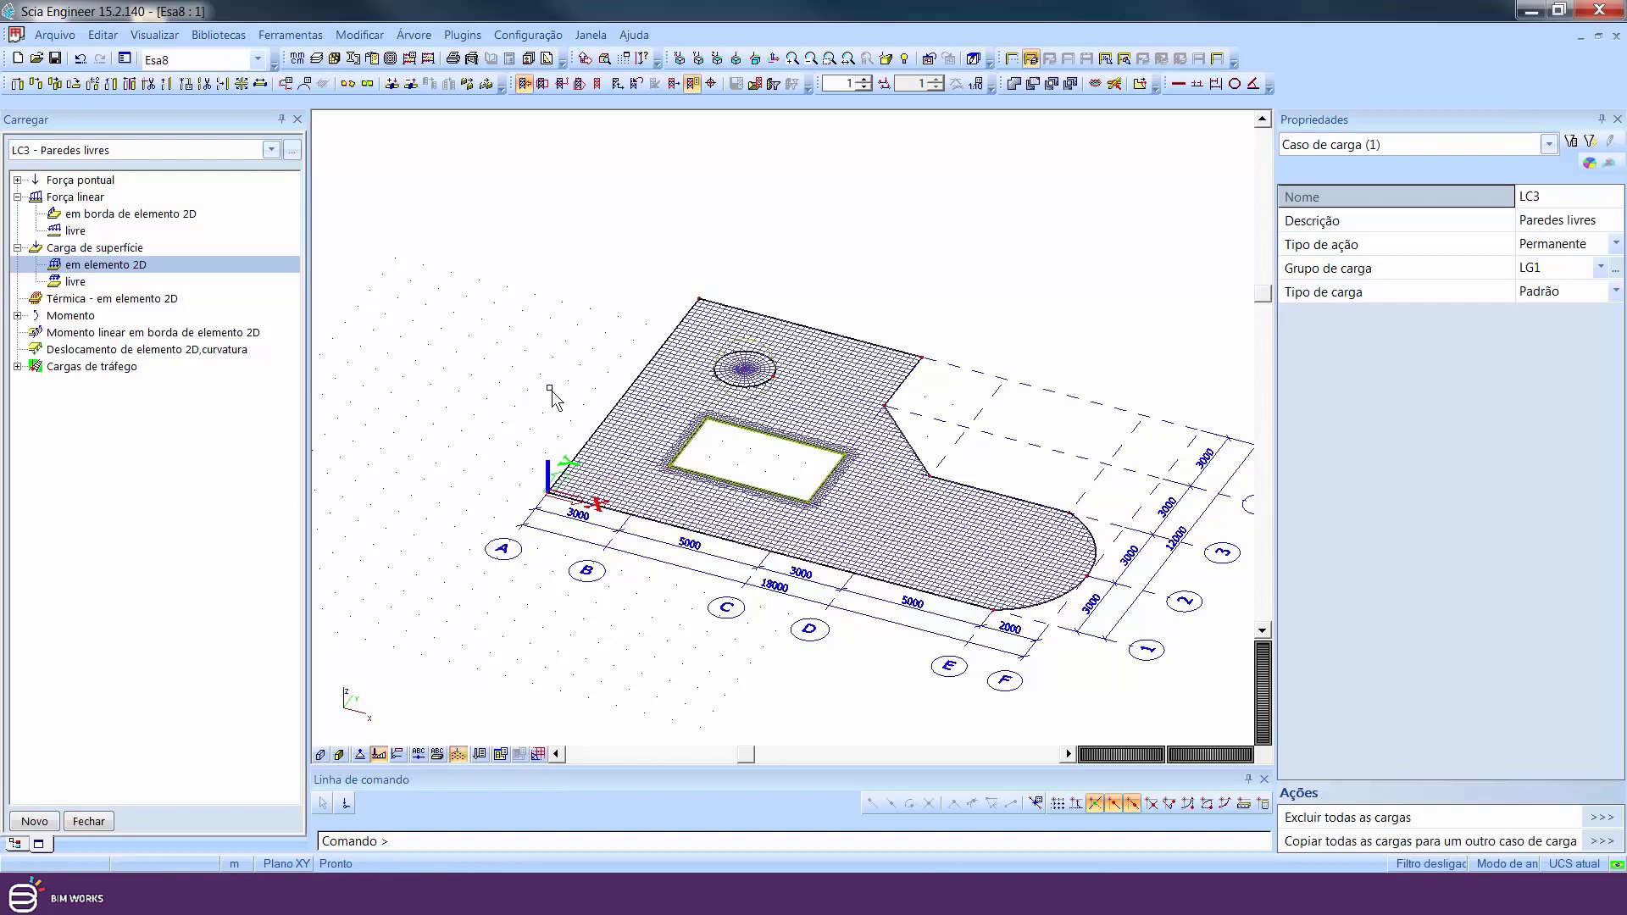
double_click(30, 180)
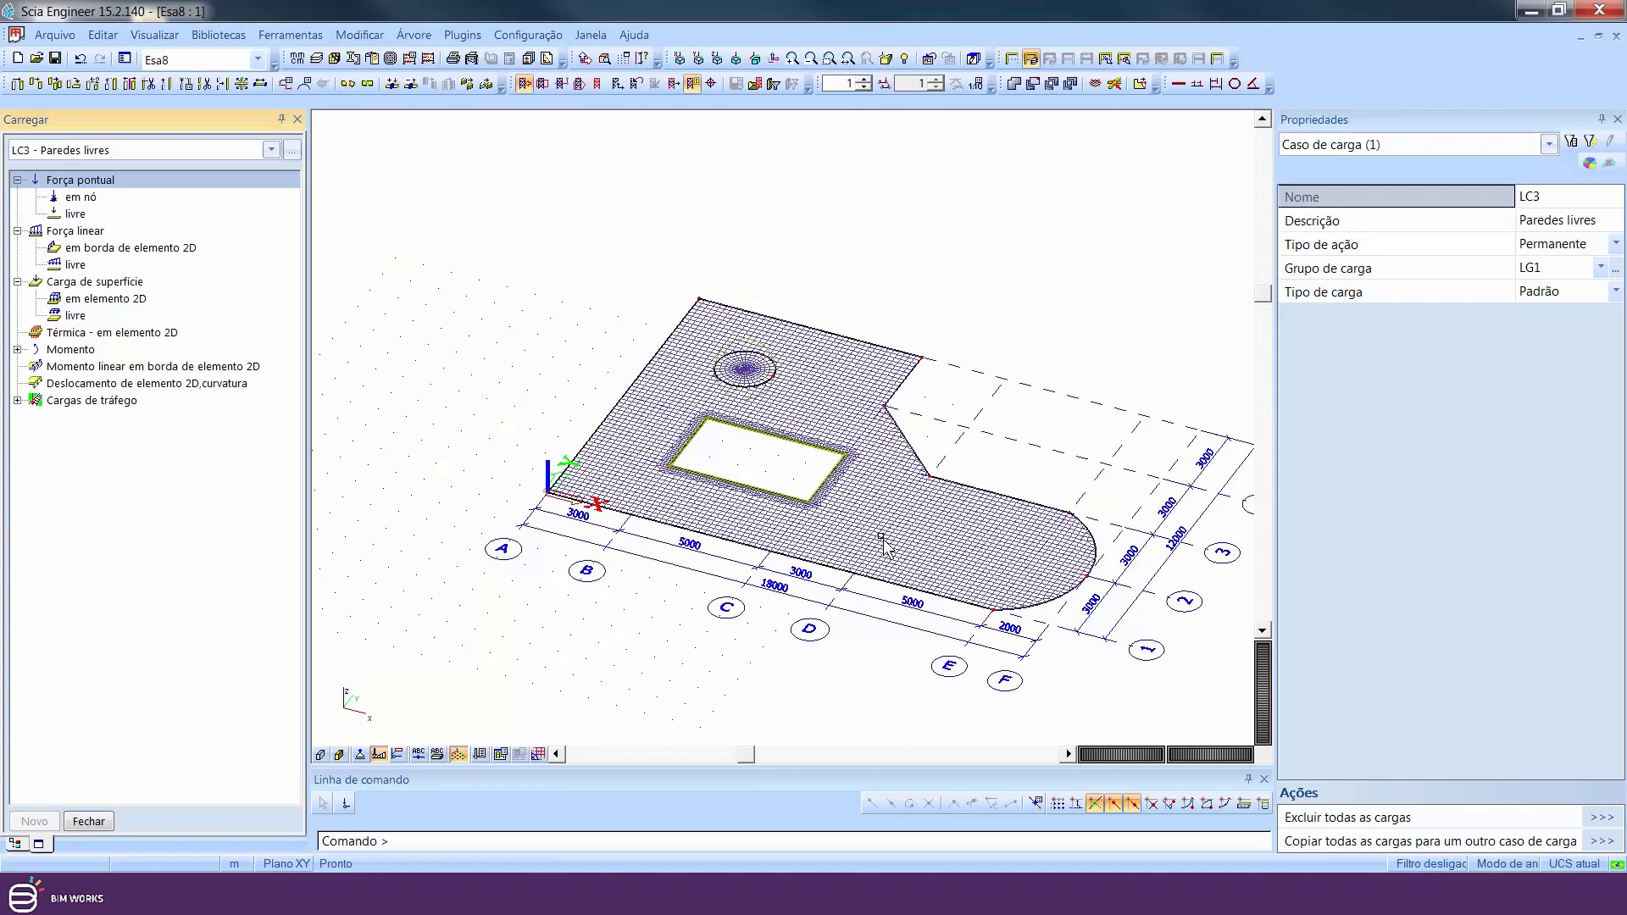
scroll(884, 547, up, 2)
scroll(854, 464, up, 2)
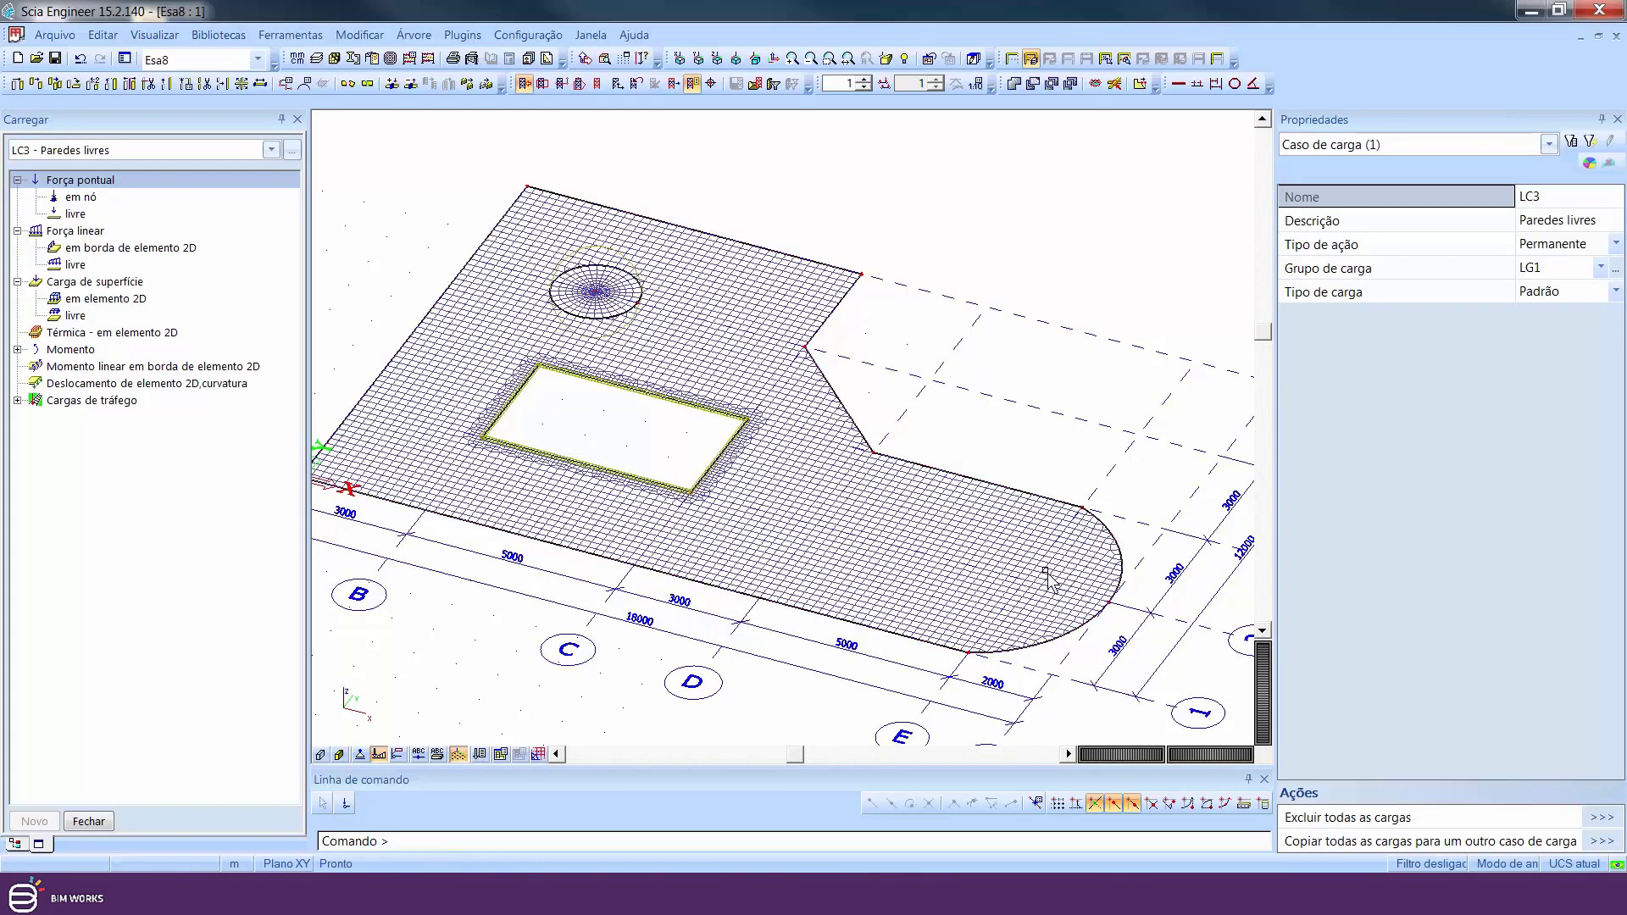
double_click(68, 265)
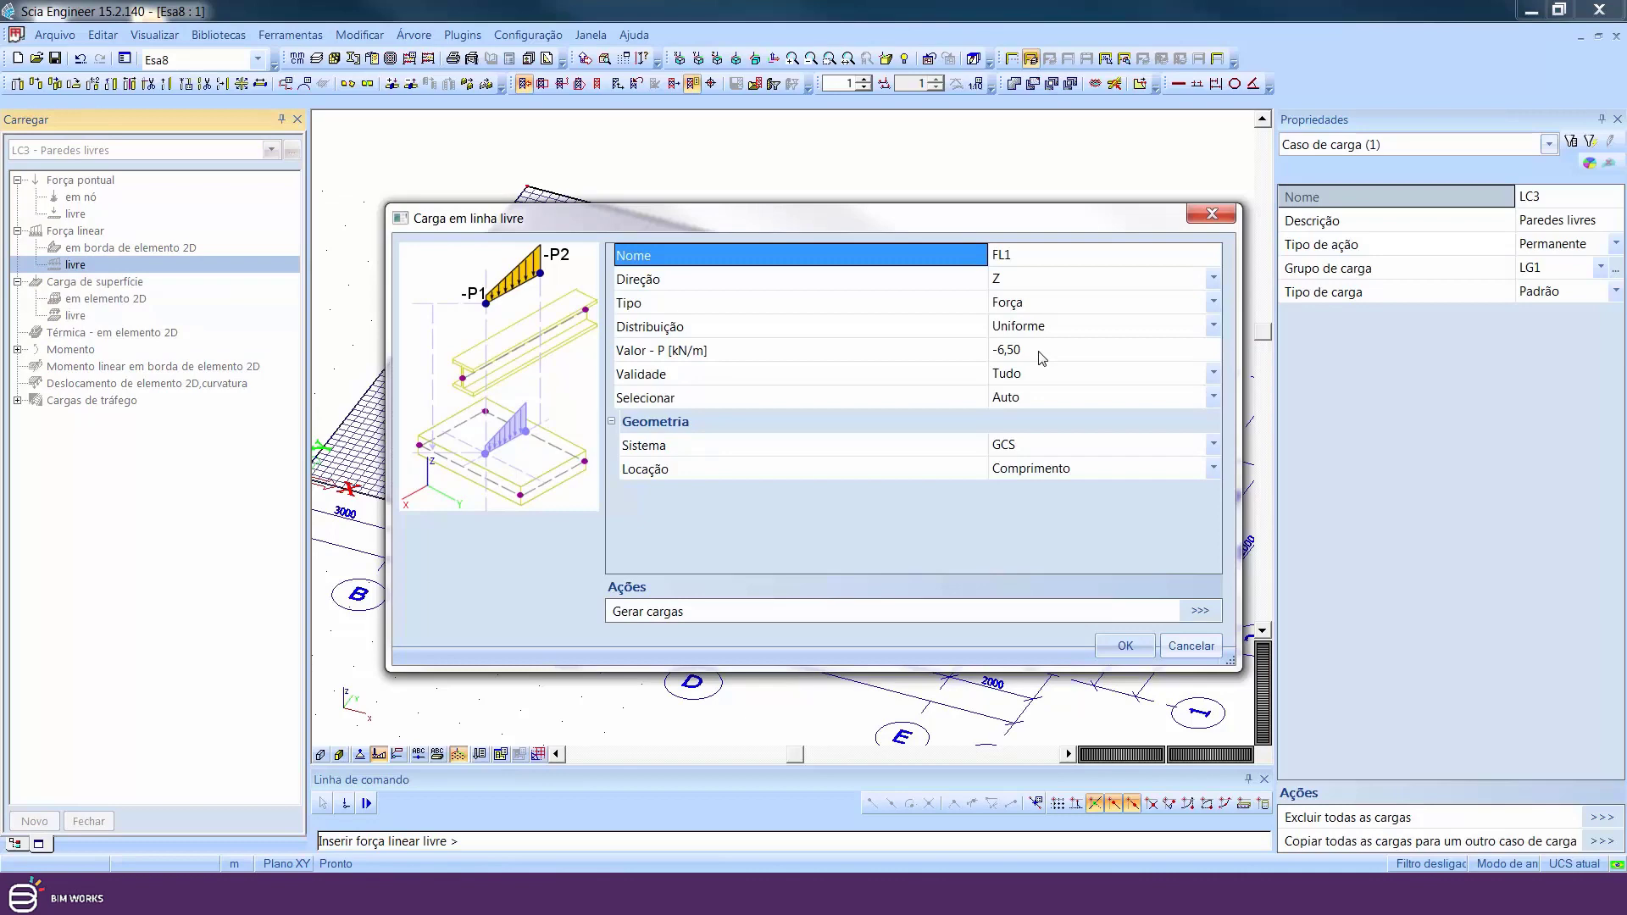
click(1042, 359)
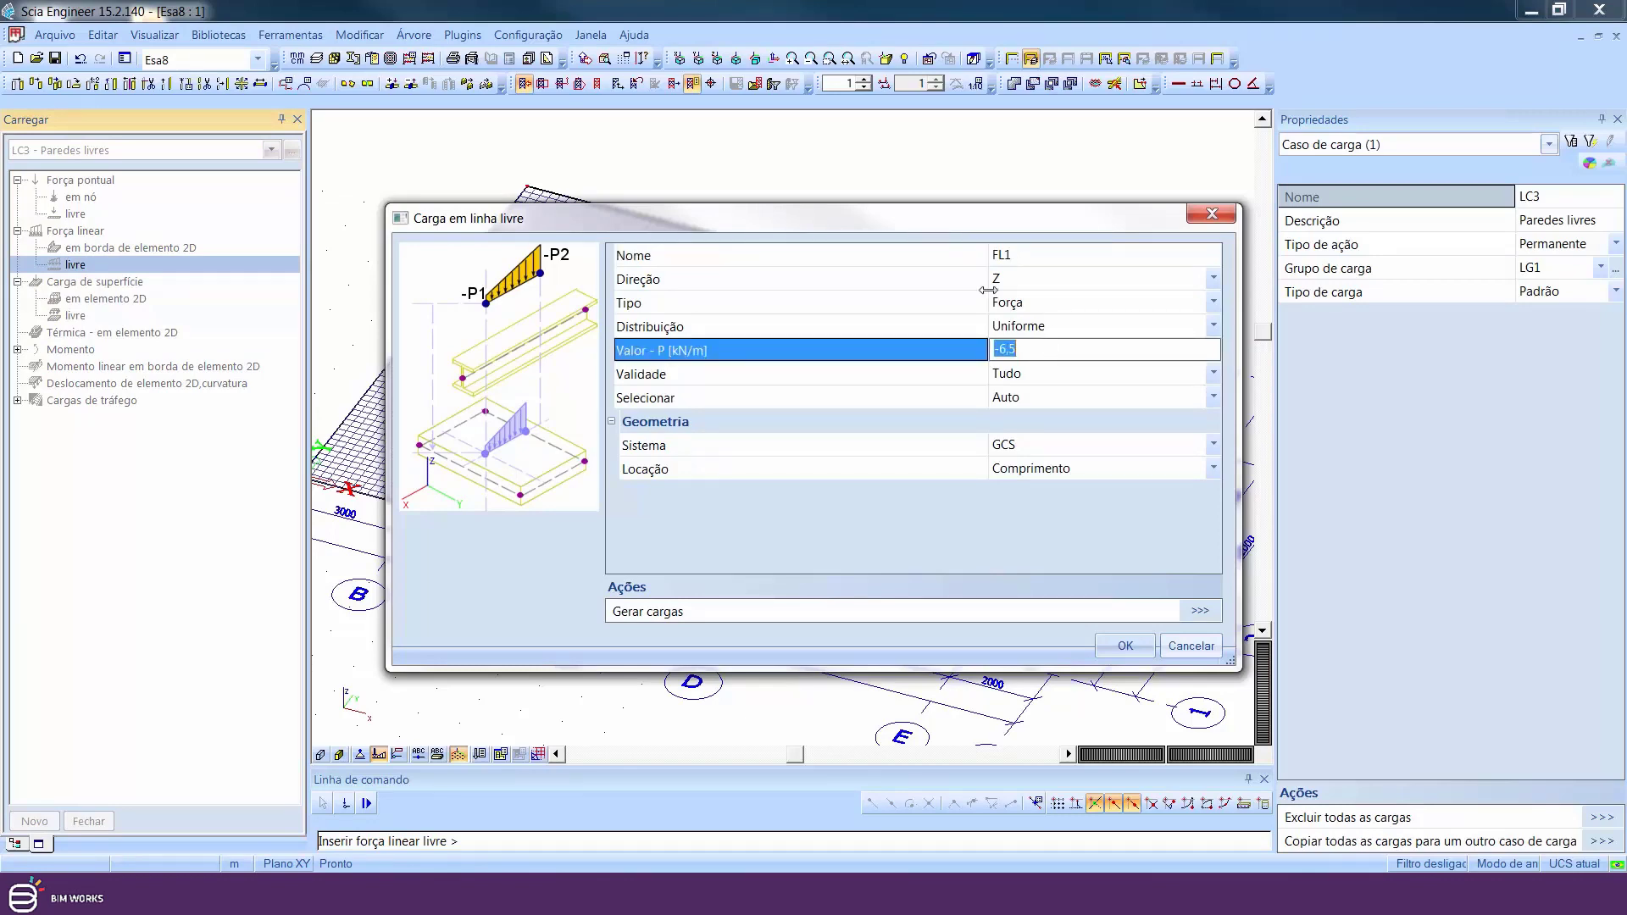
click(1136, 649)
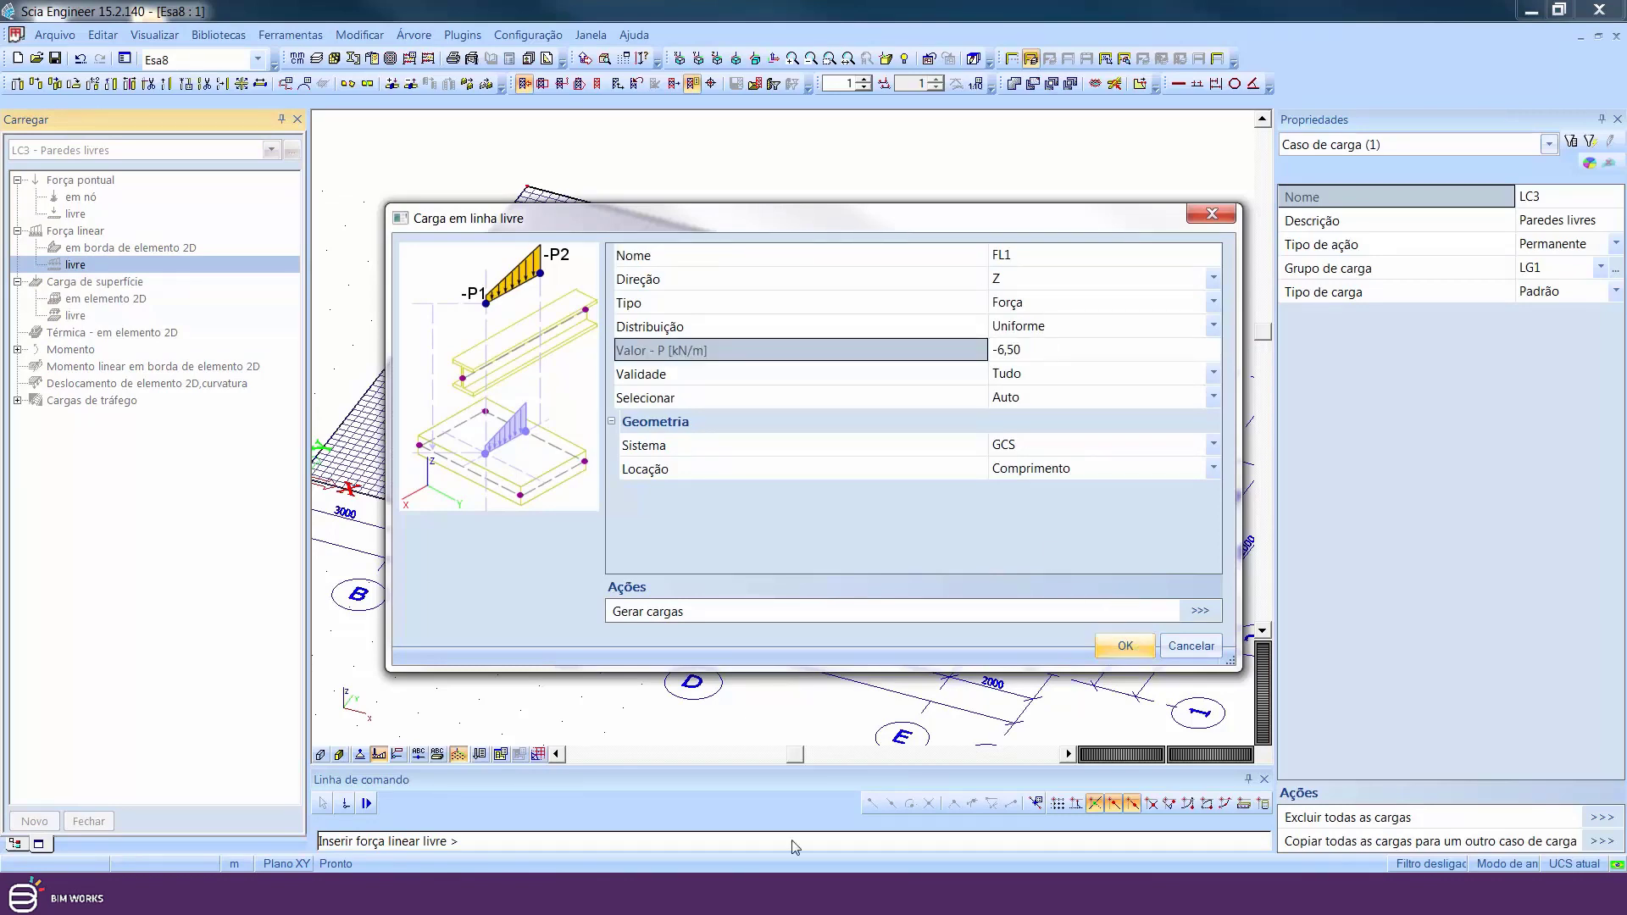
click(1125, 646)
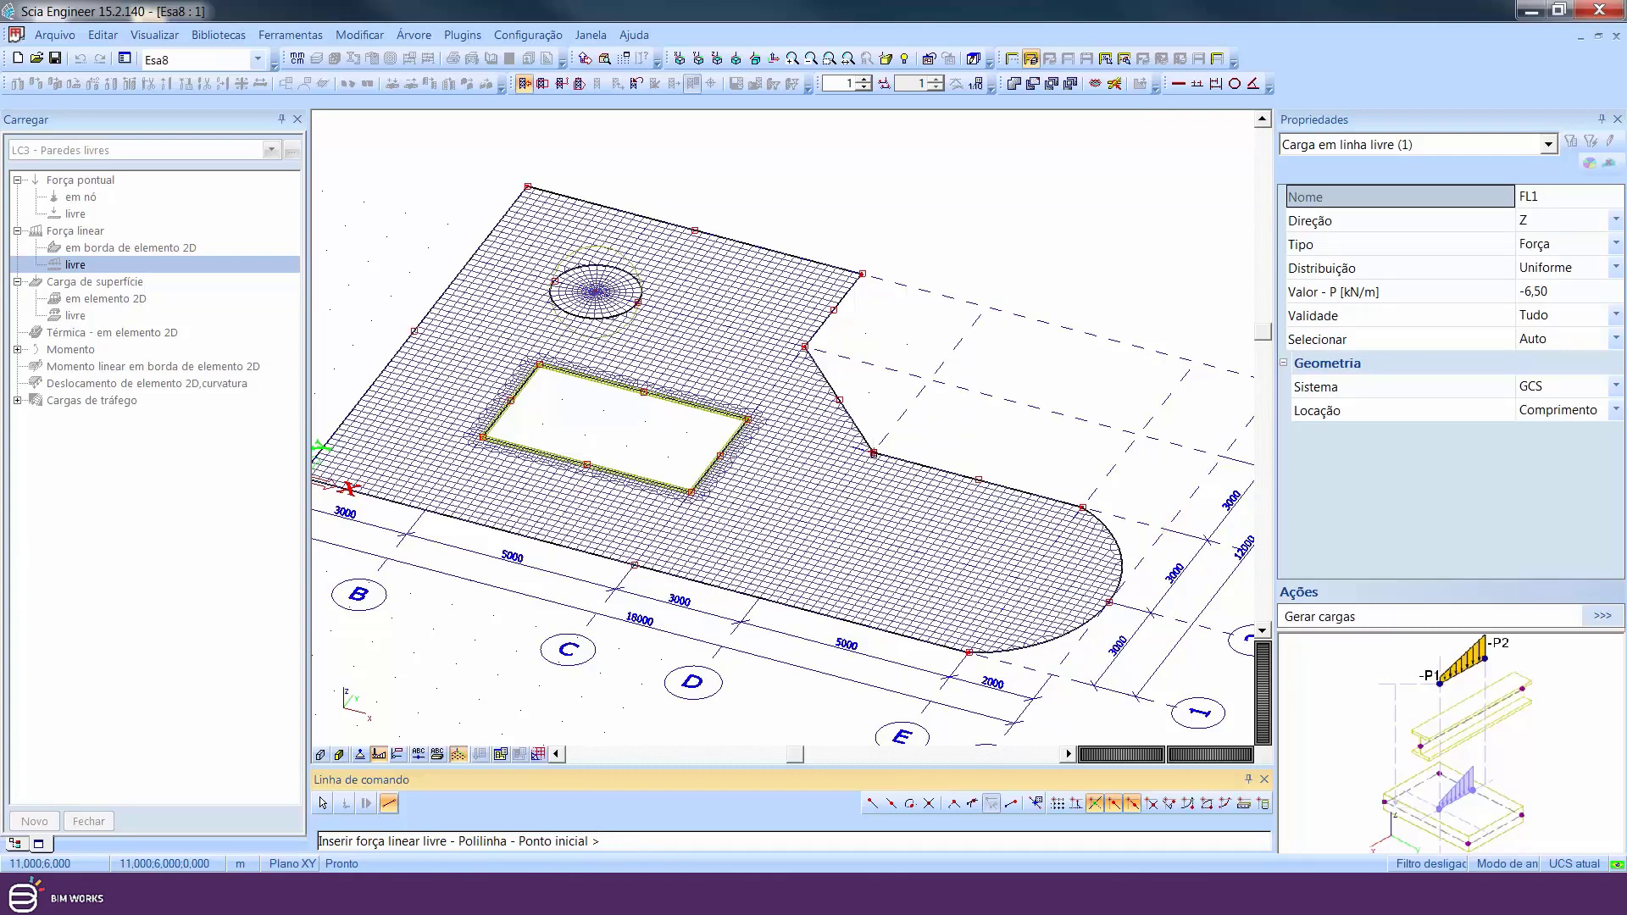
Place the free line force as a polyline from the slab's inner corner at (11, 6) through (11, 3) to (16, 3)
click(873, 453)
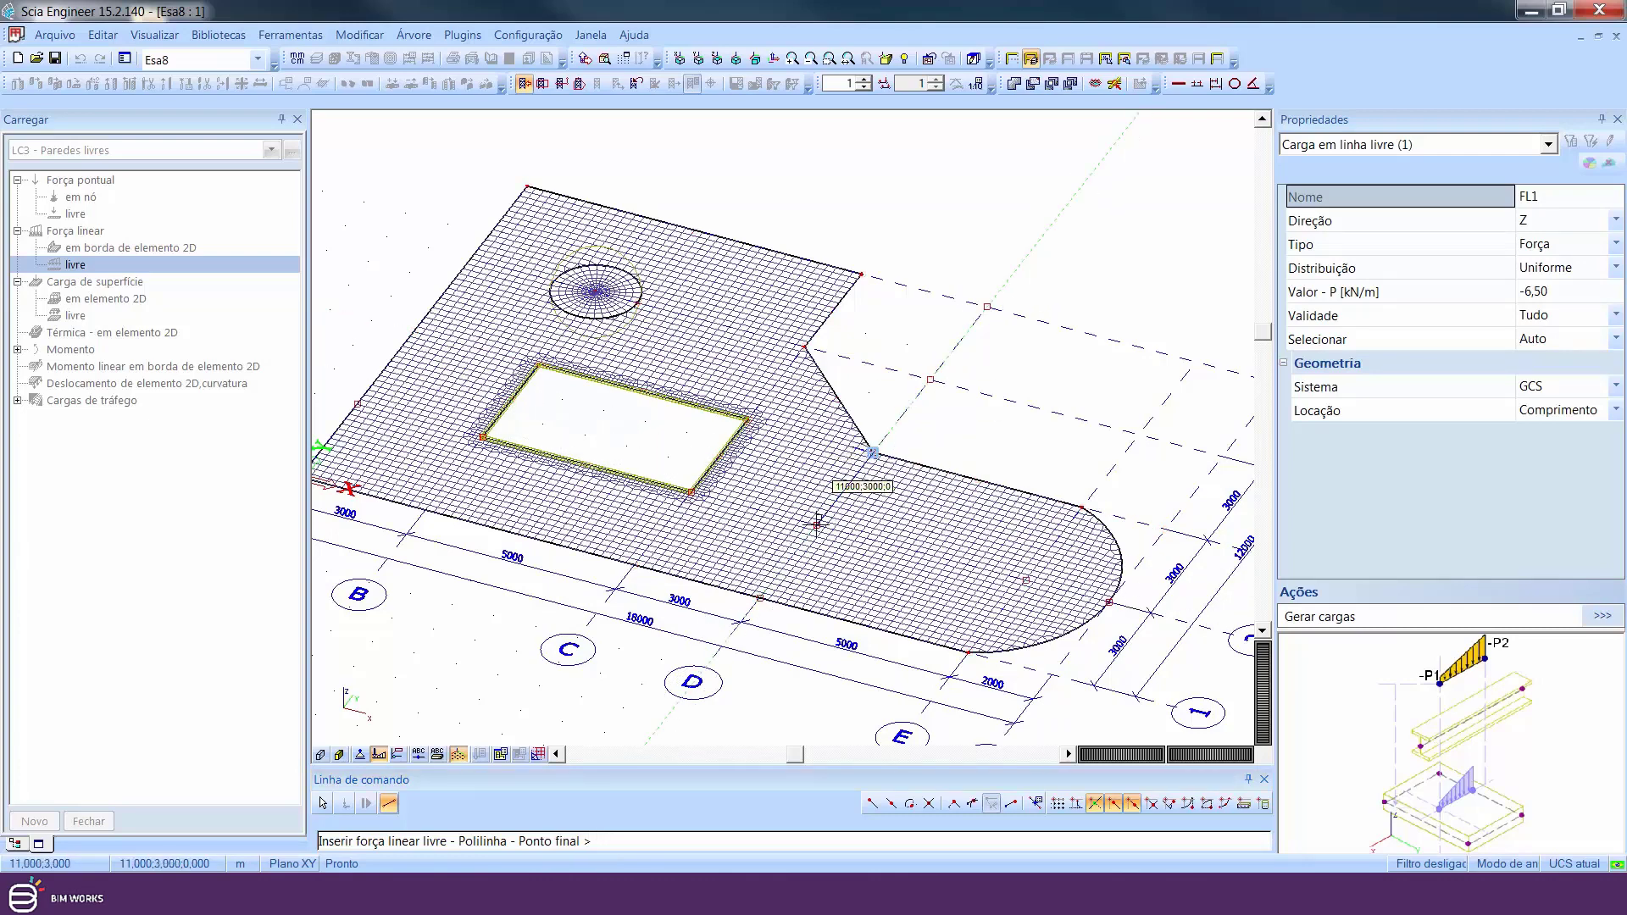
click(816, 523)
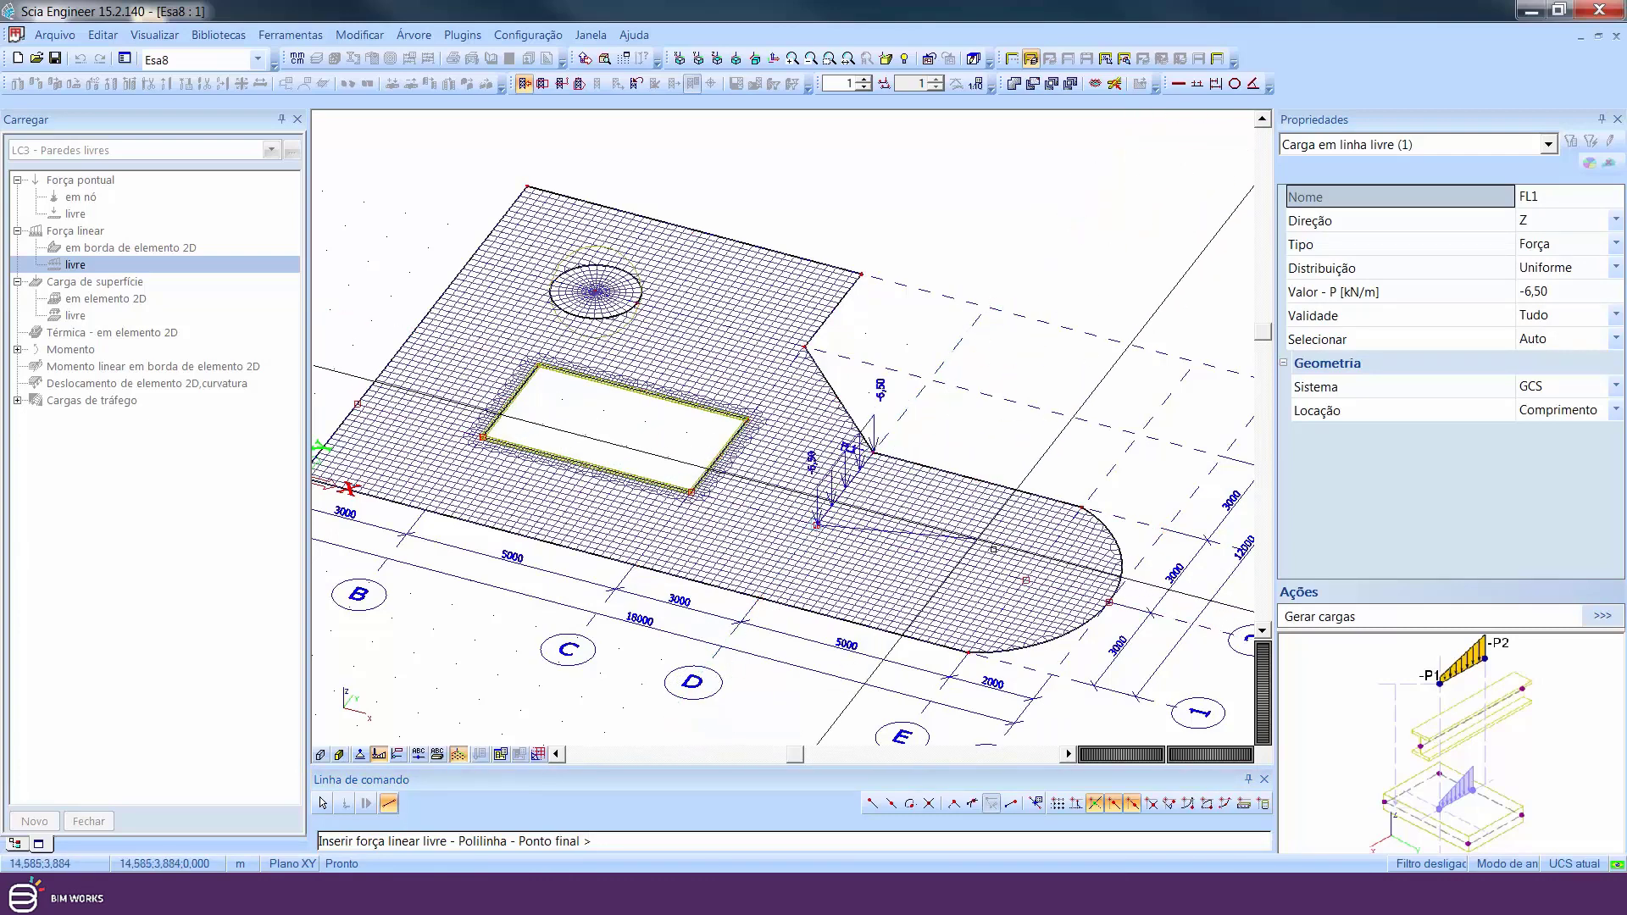
click(1028, 580)
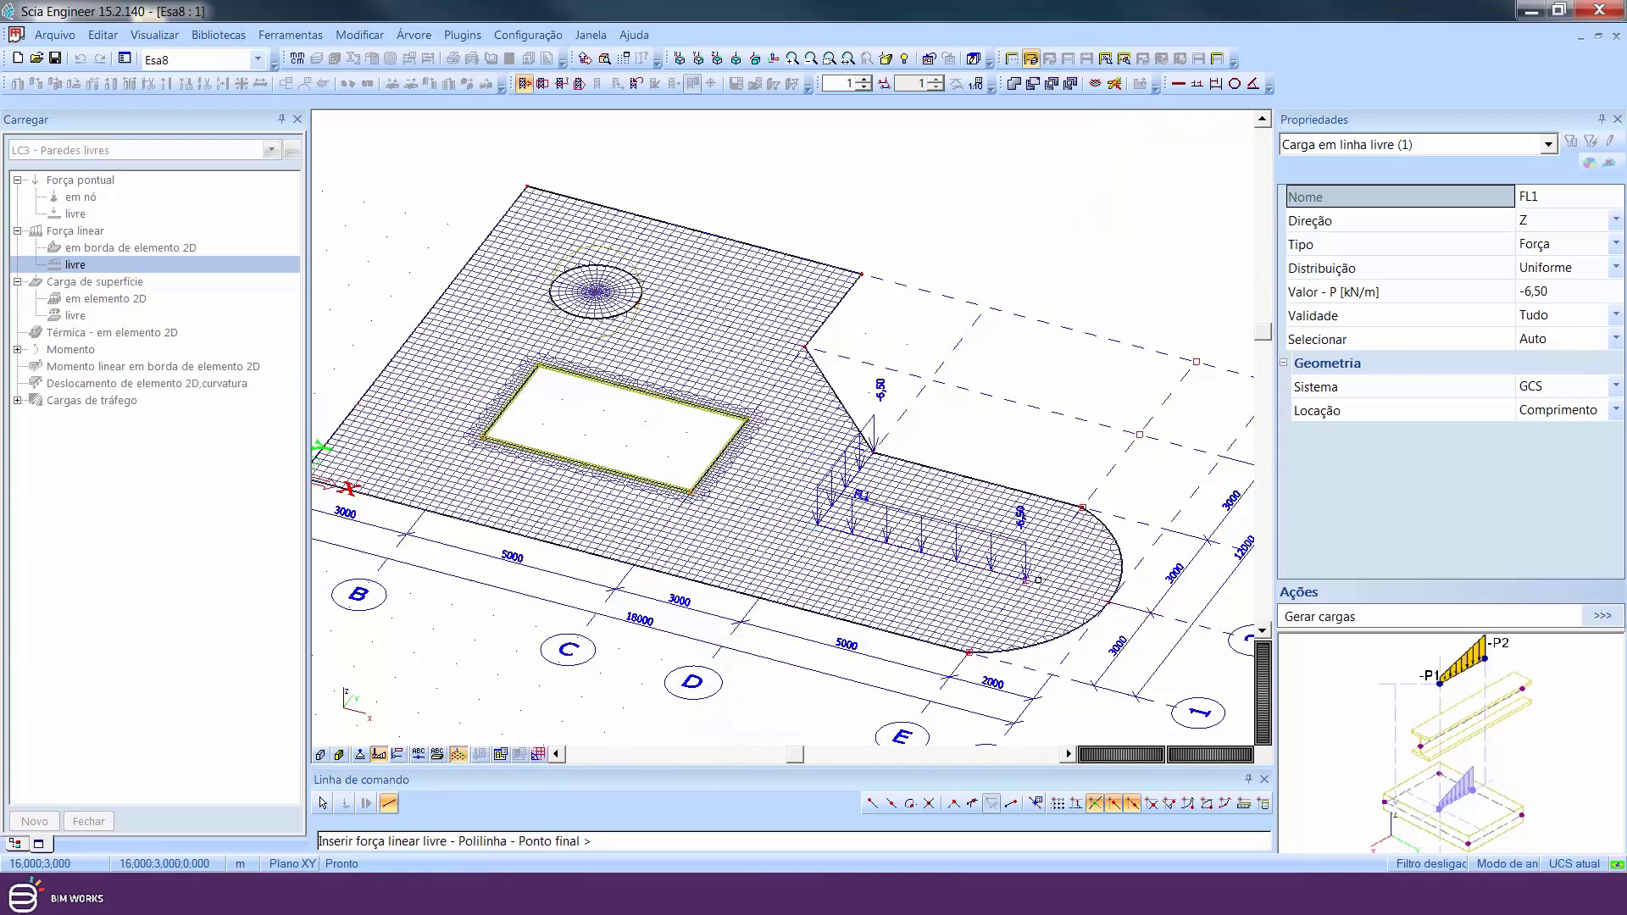
key(Escape)
key(Escape)
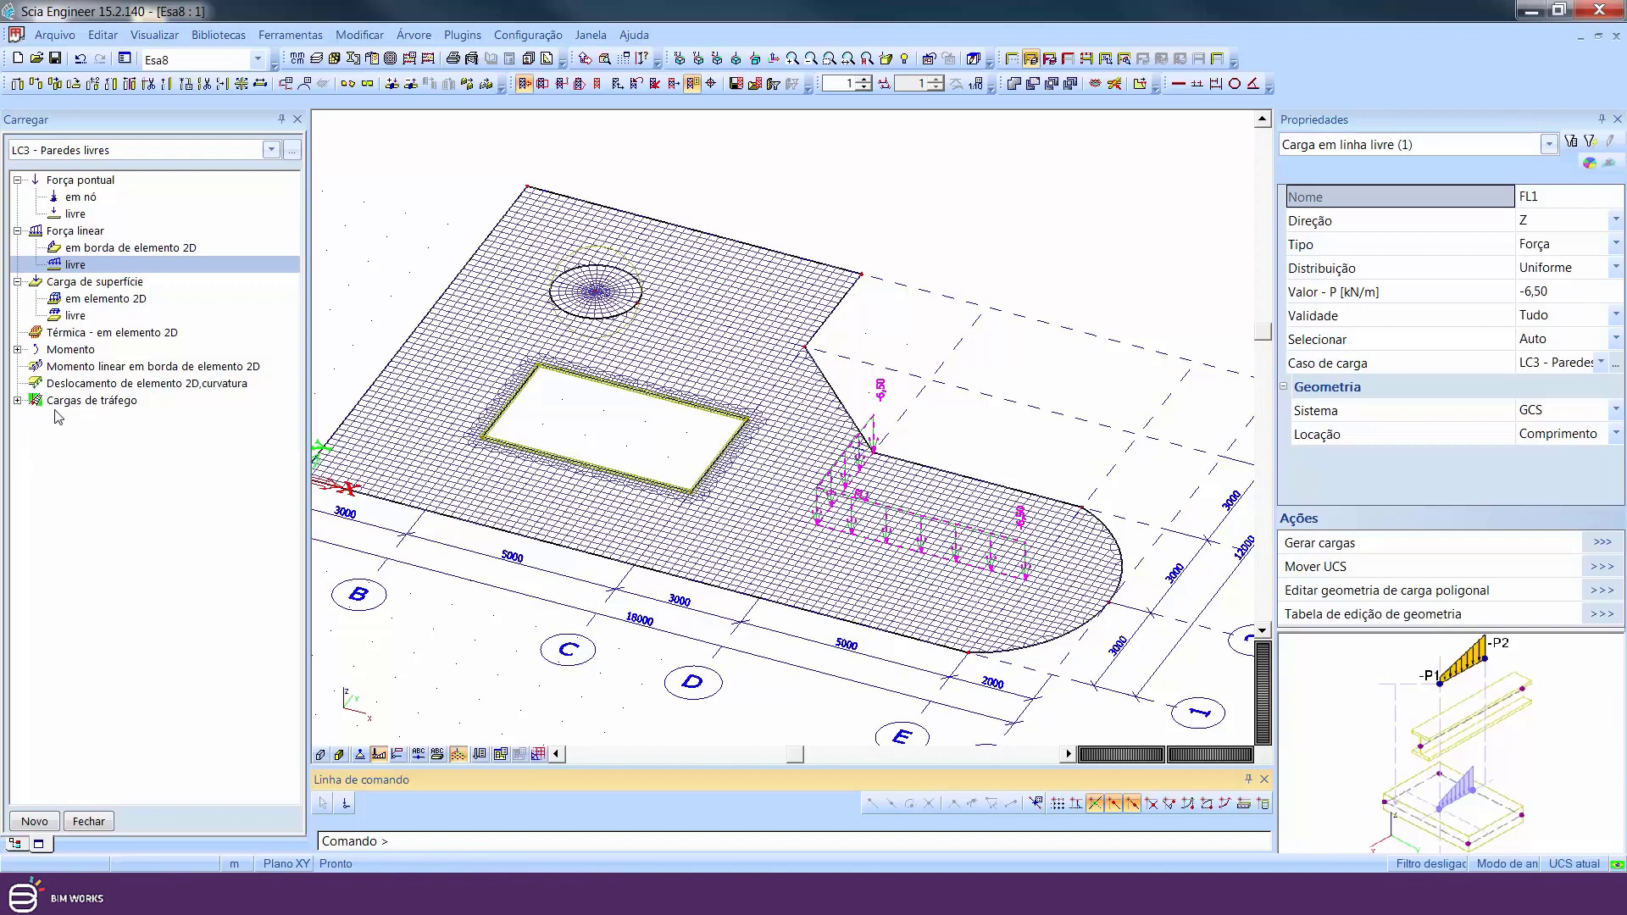
Examine the properties of the edge line force beside the curved end in load case "LC2 - Paredes ext"
click(110, 153)
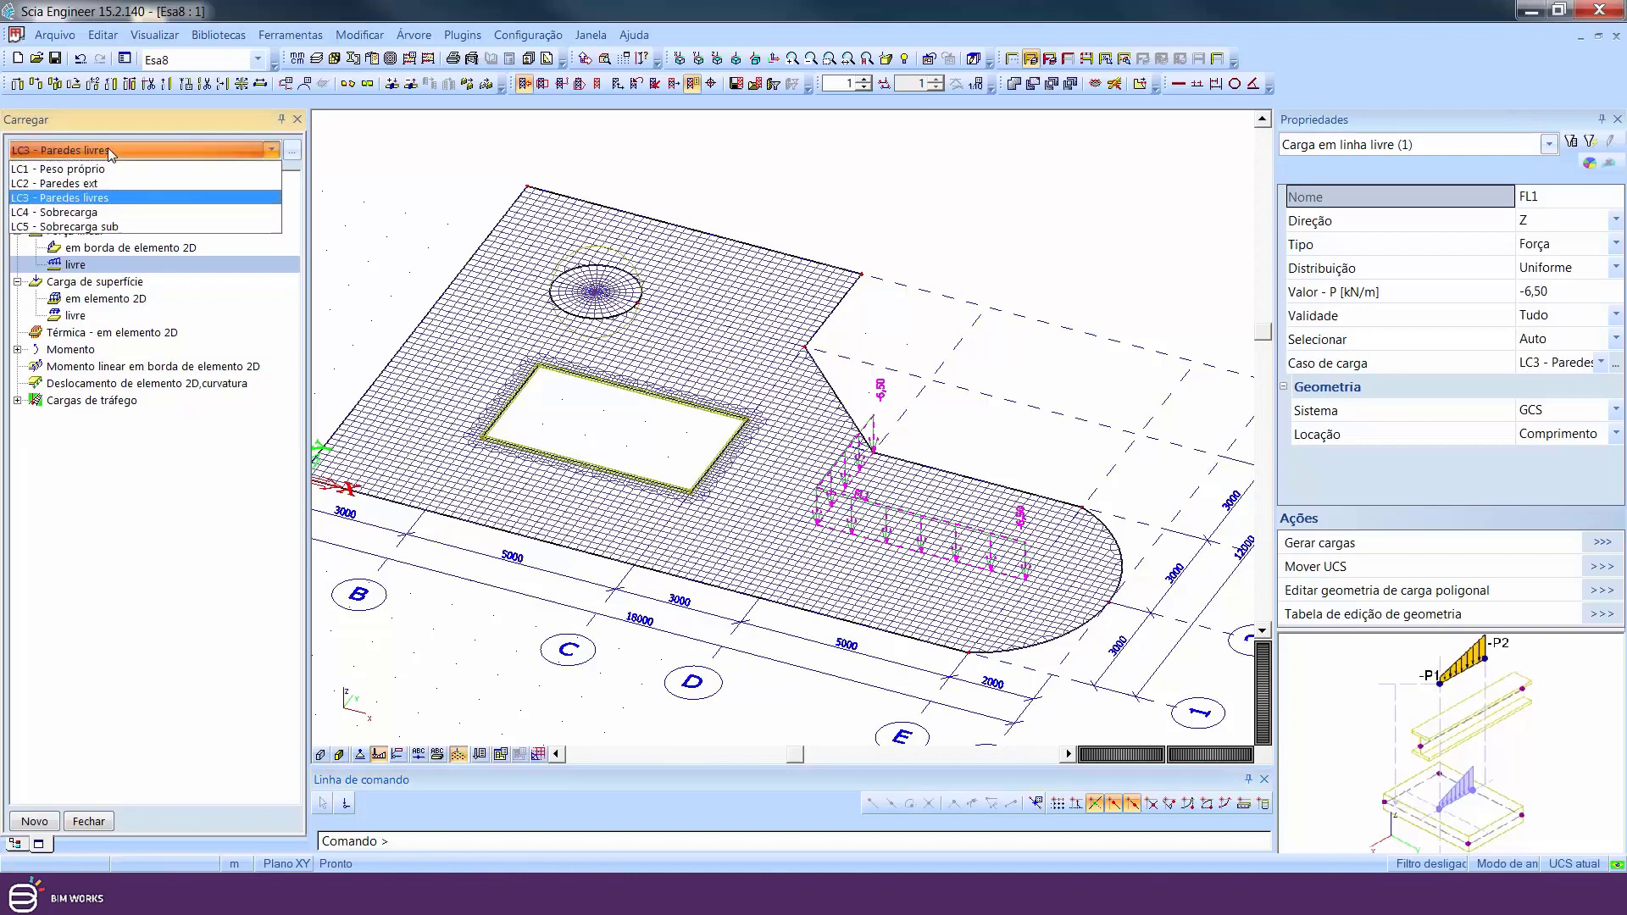
click(102, 181)
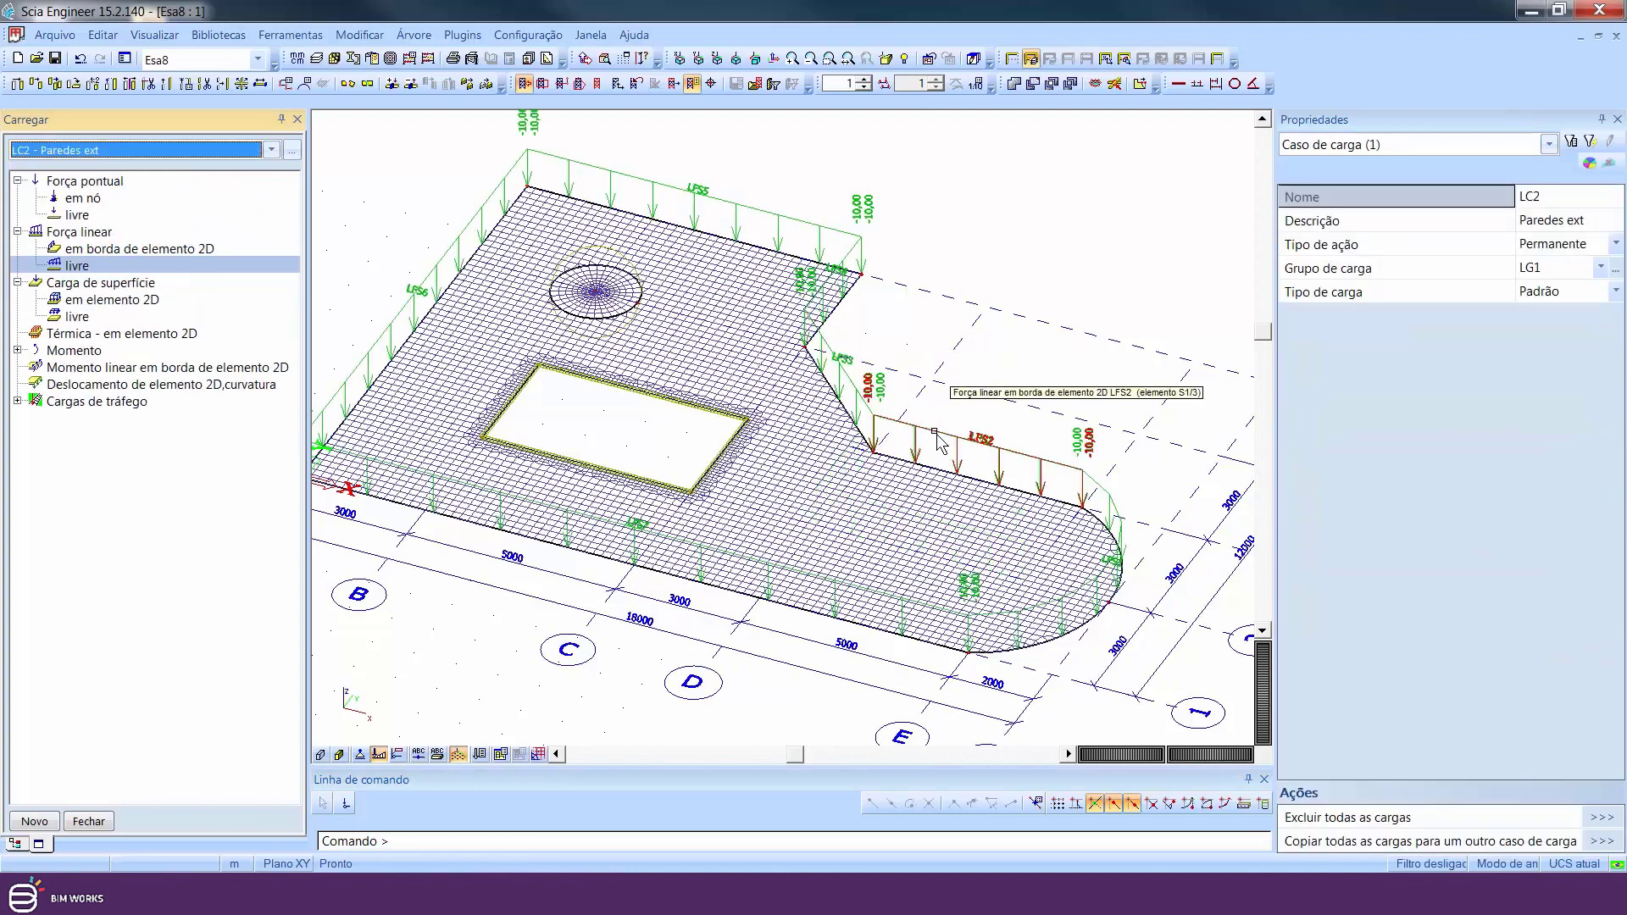
click(936, 420)
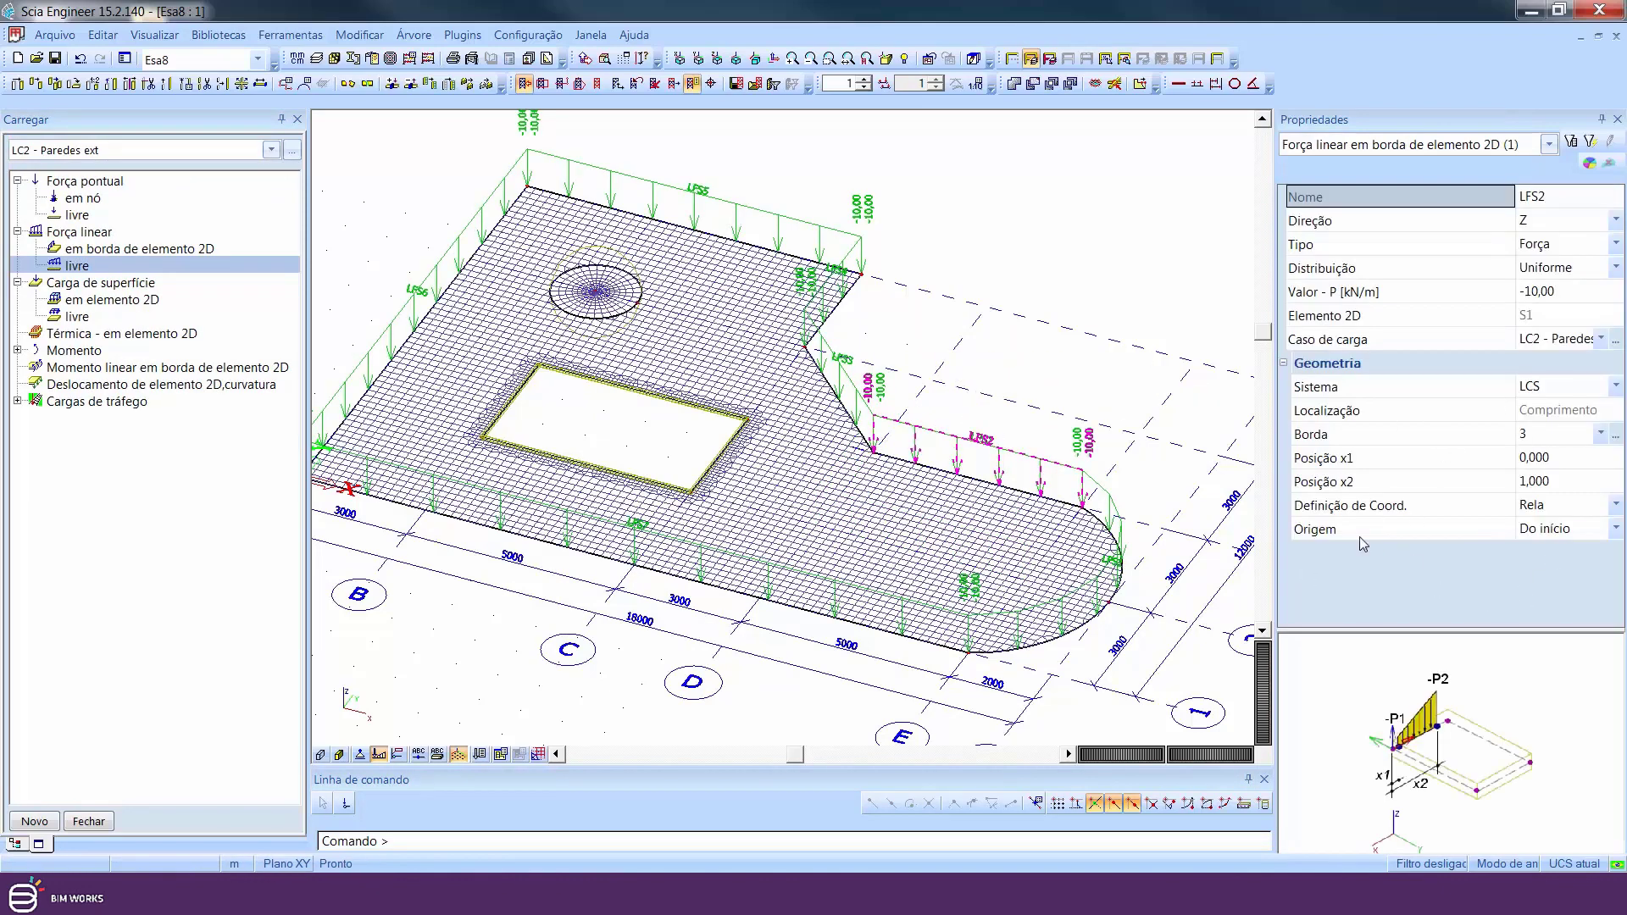
In load case "LC3 - Paredes livres", generate the loads from the free line force
click(237, 151)
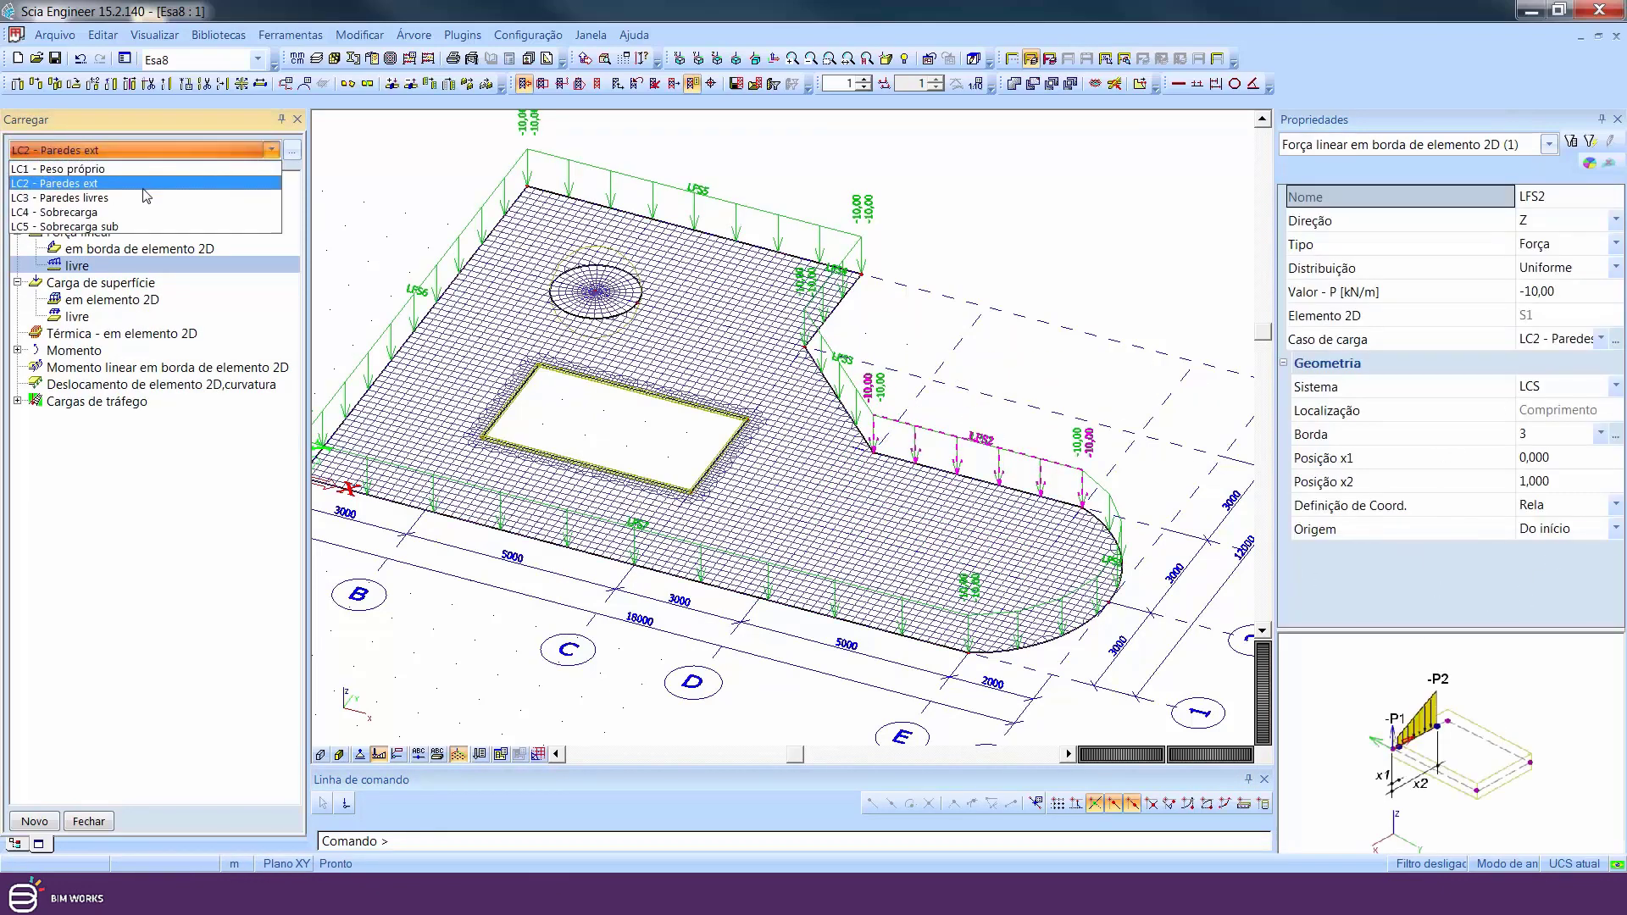
click(133, 200)
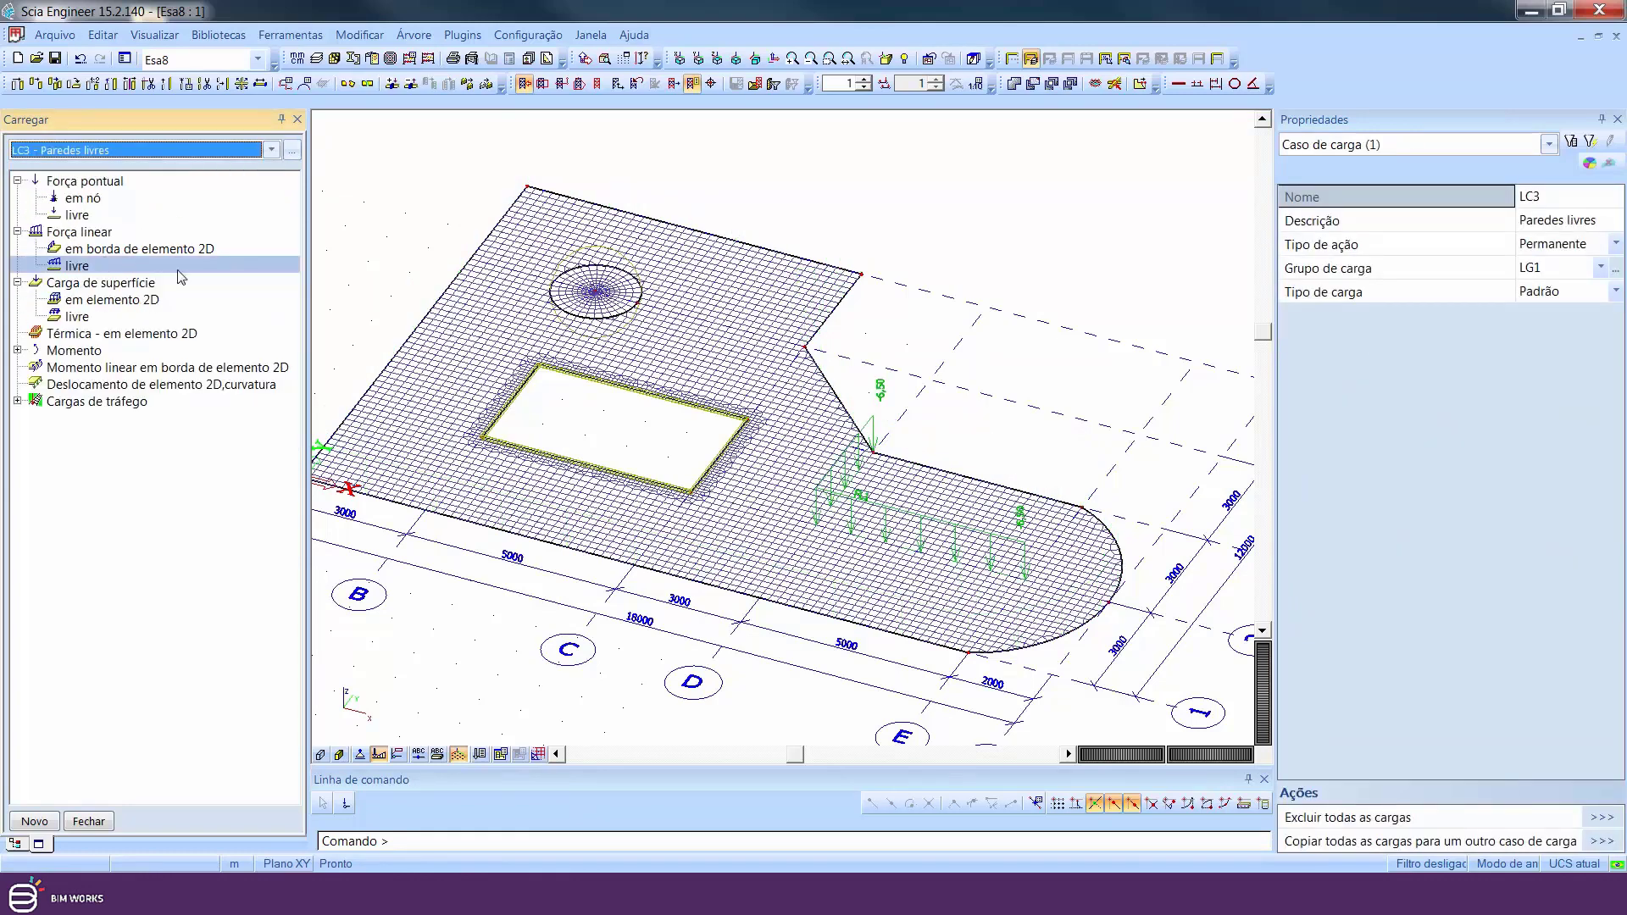
click(881, 391)
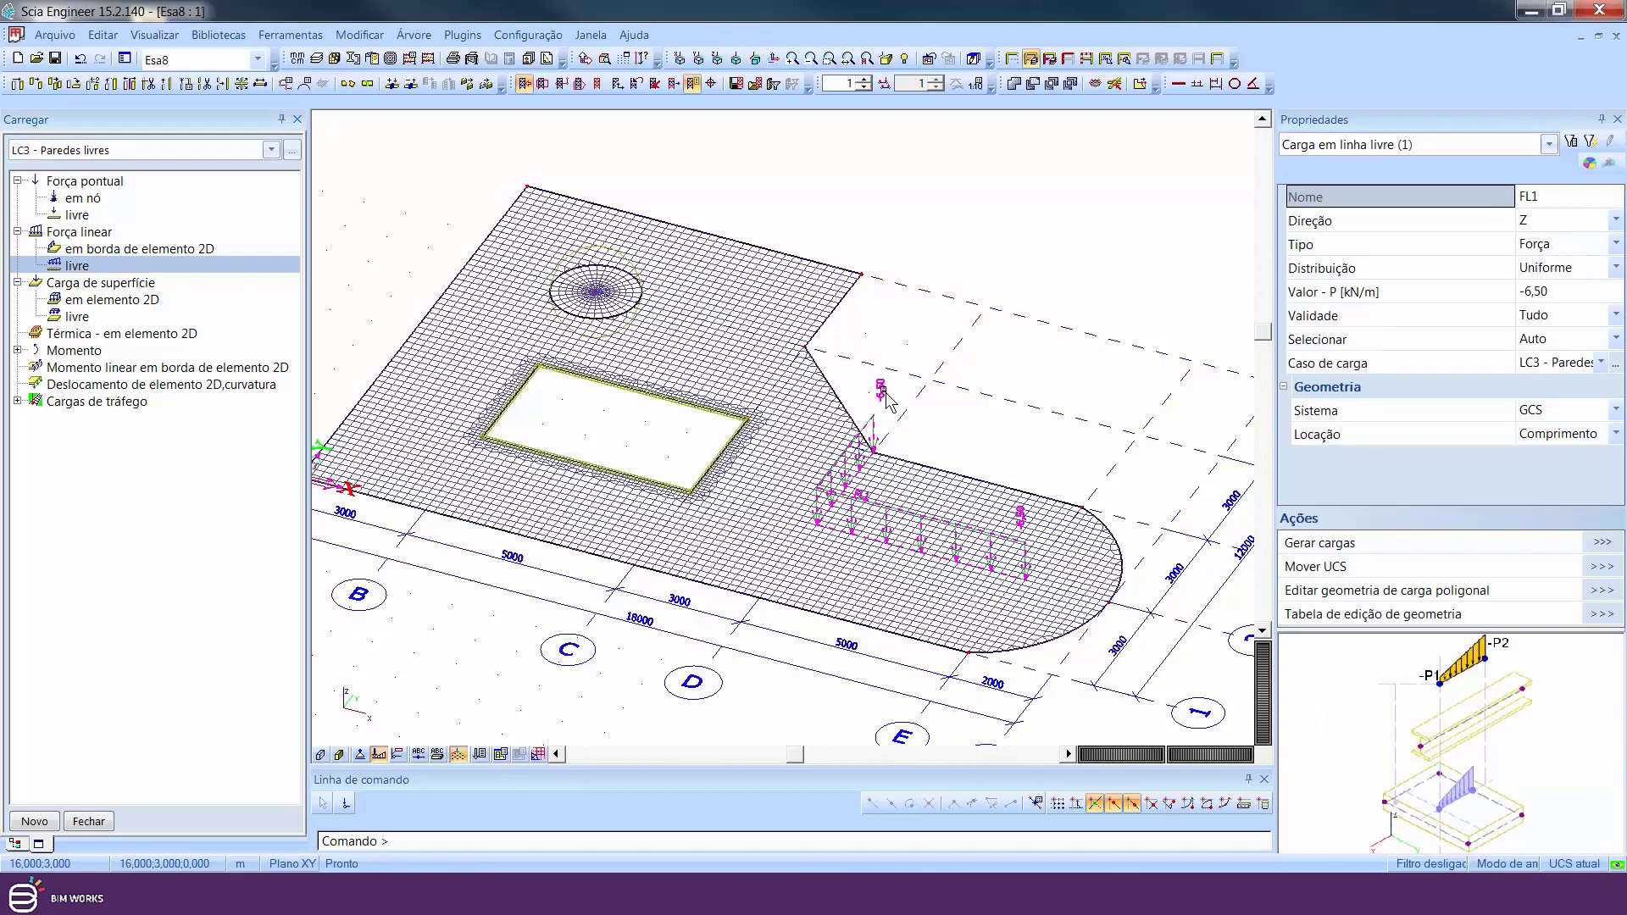
click(1598, 544)
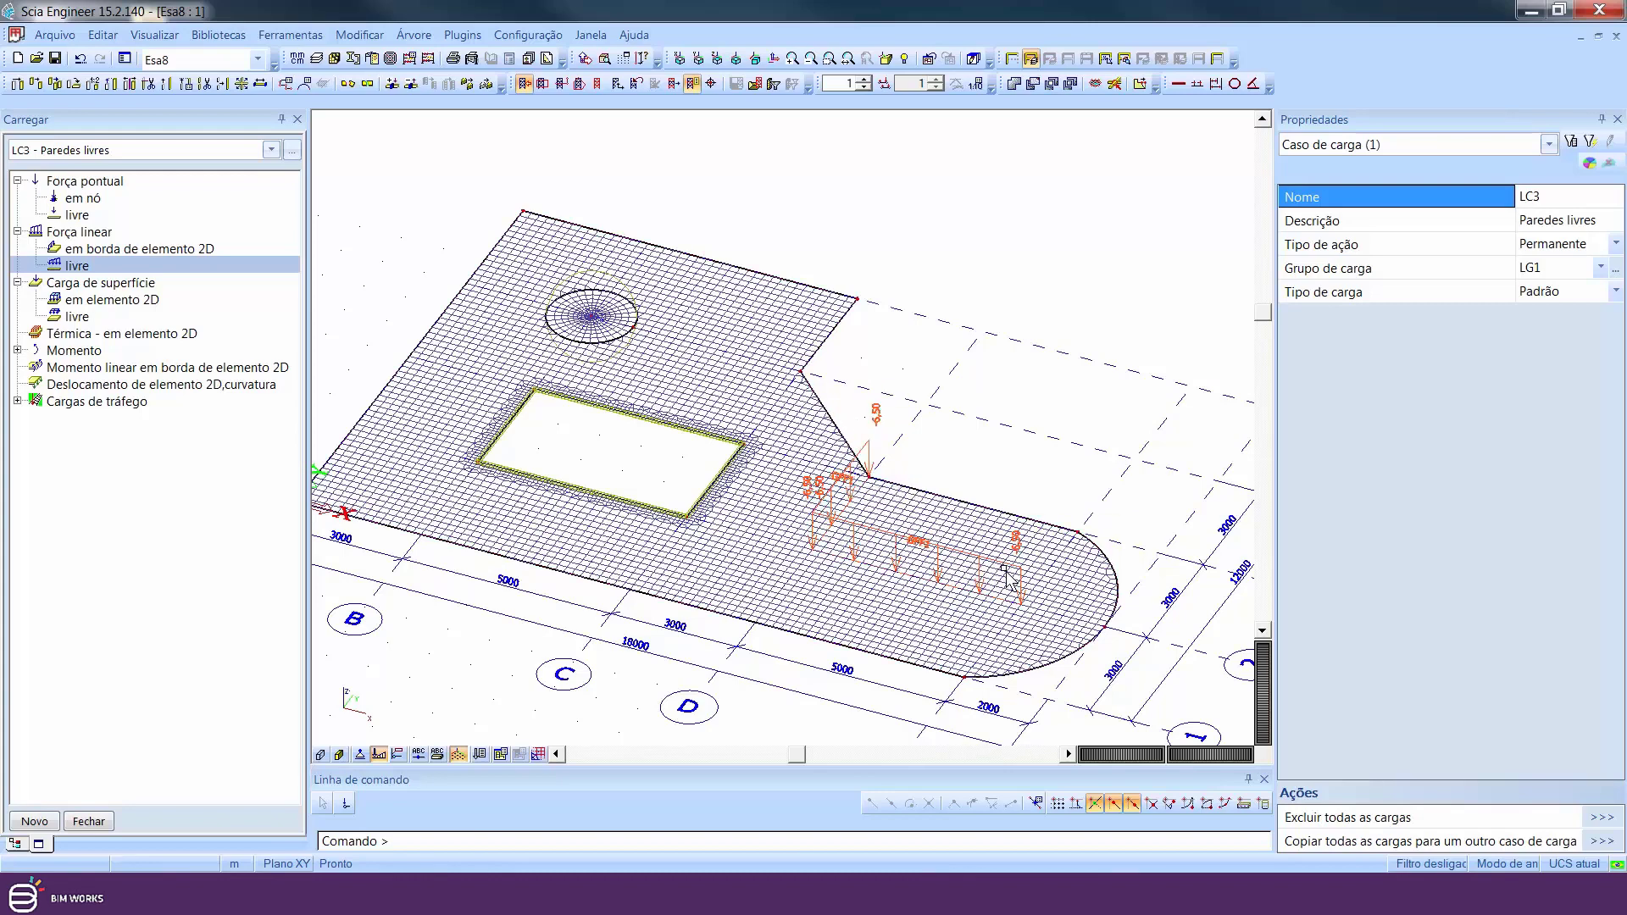
Copy the slab about 23.1 m away in the negative X direction
scroll(784, 472, down, 2)
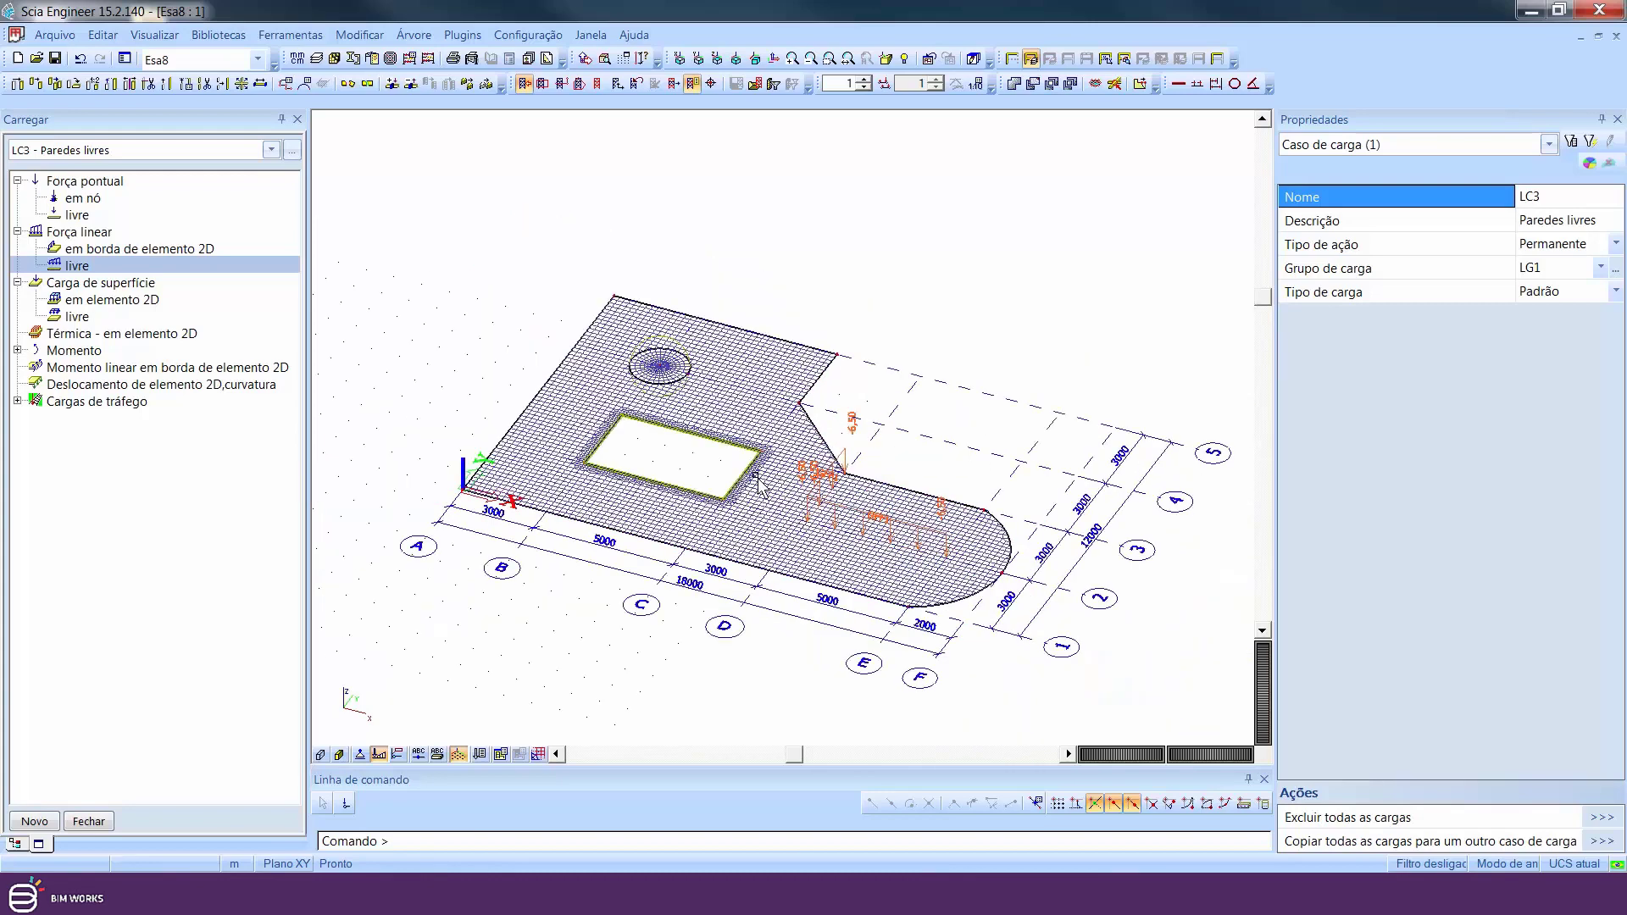
scroll(797, 495, up, 1)
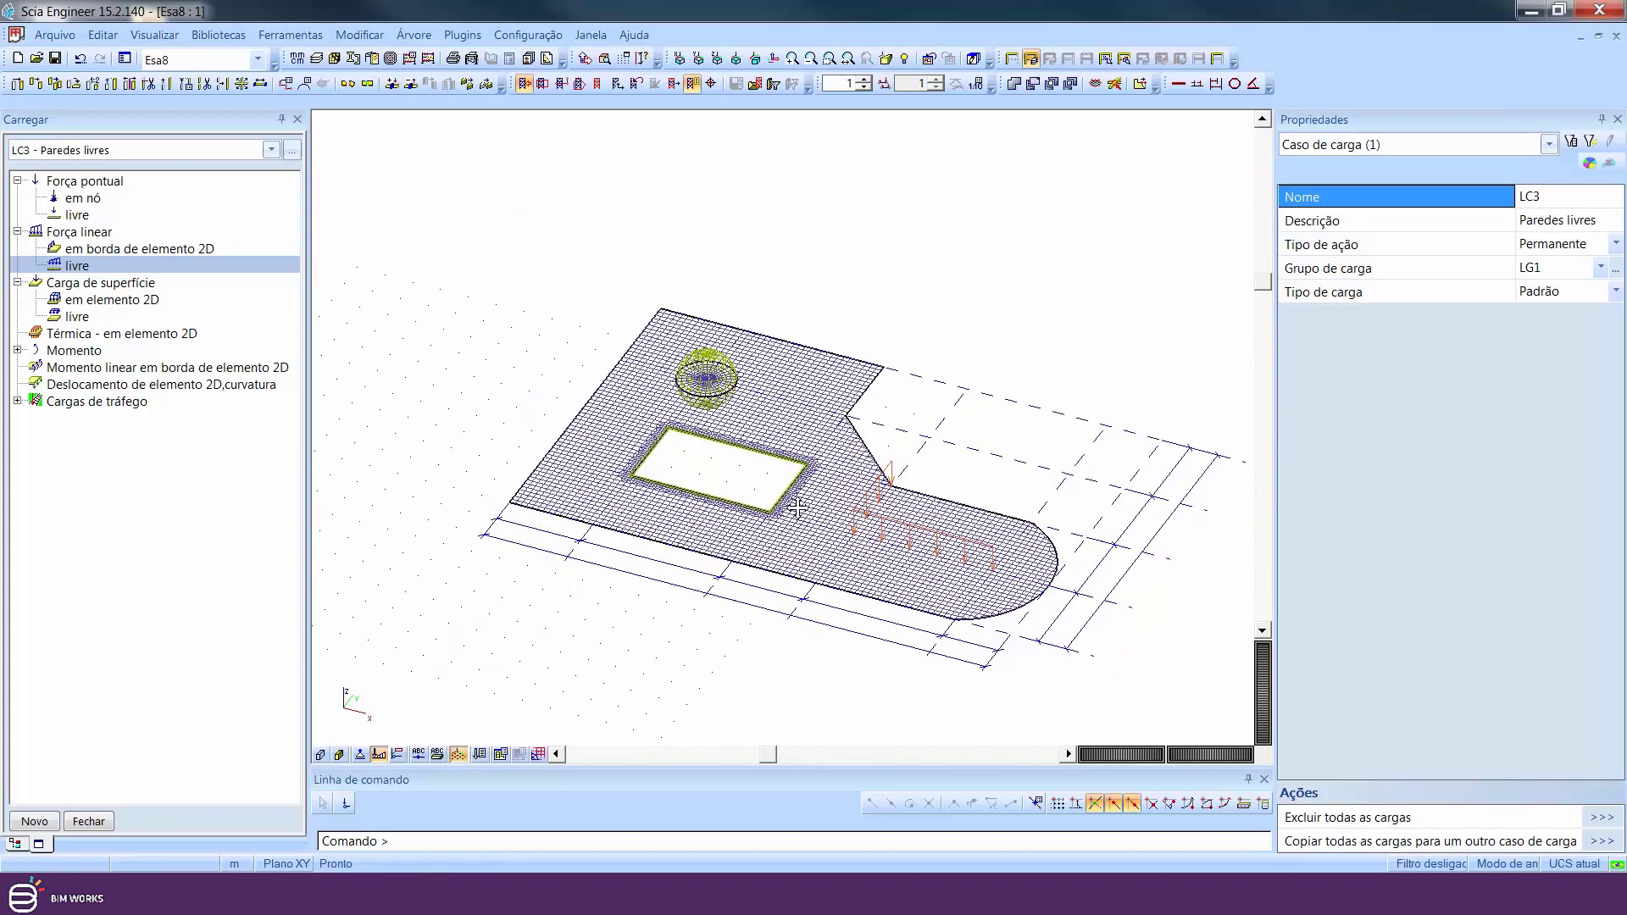
scroll(796, 504, down, 1)
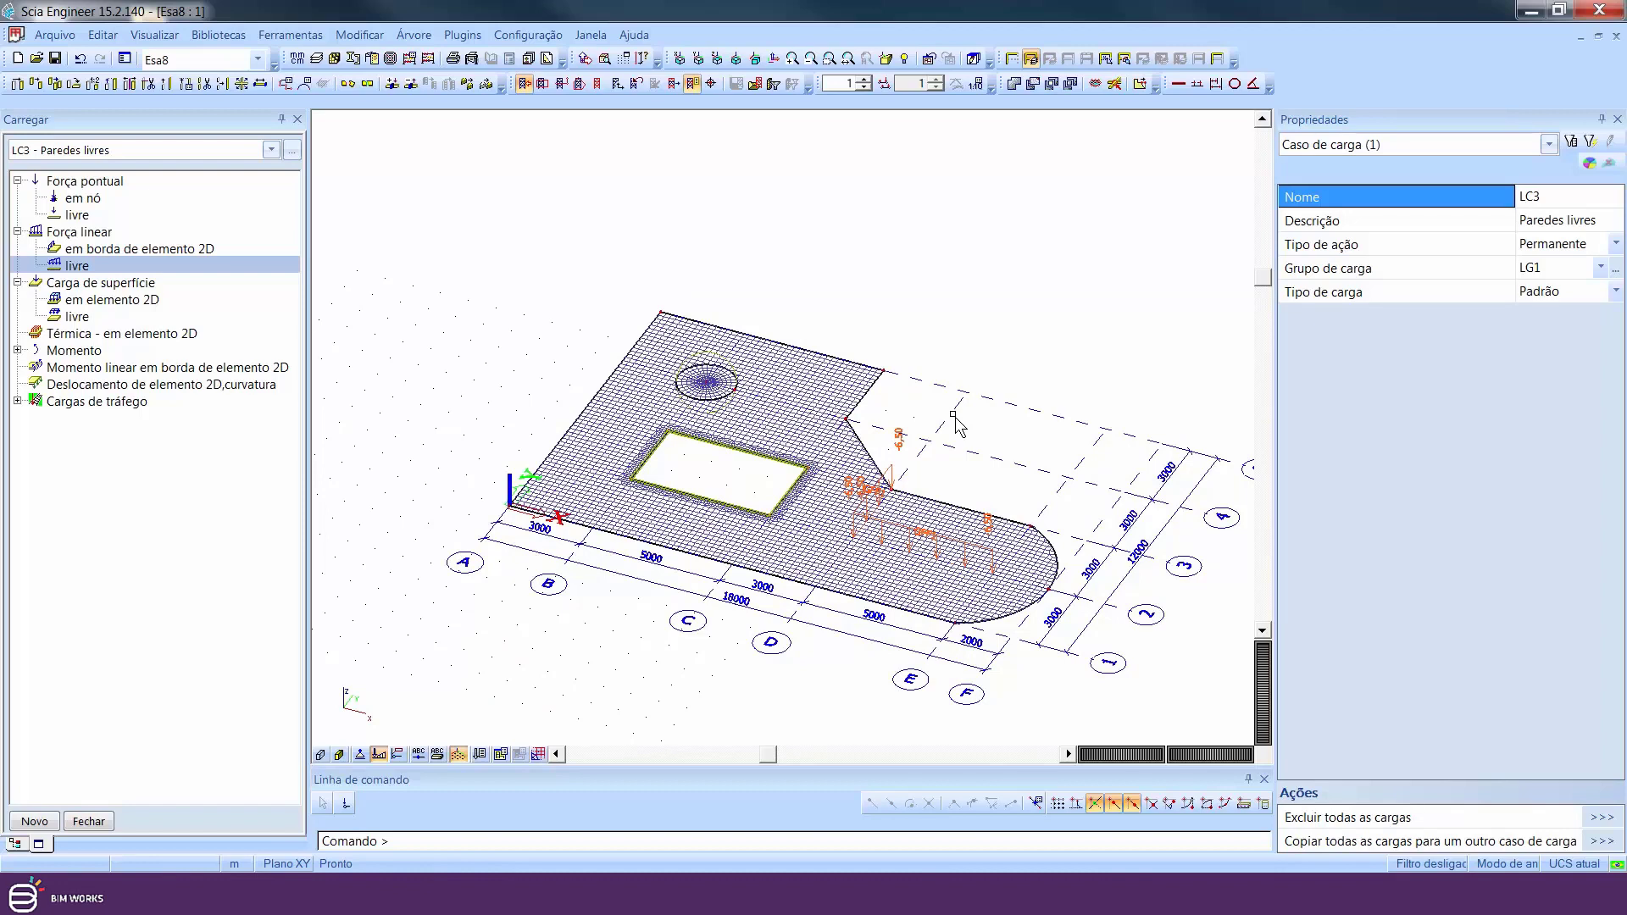
click(561, 437)
middle_drag(658, 424, 712, 450)
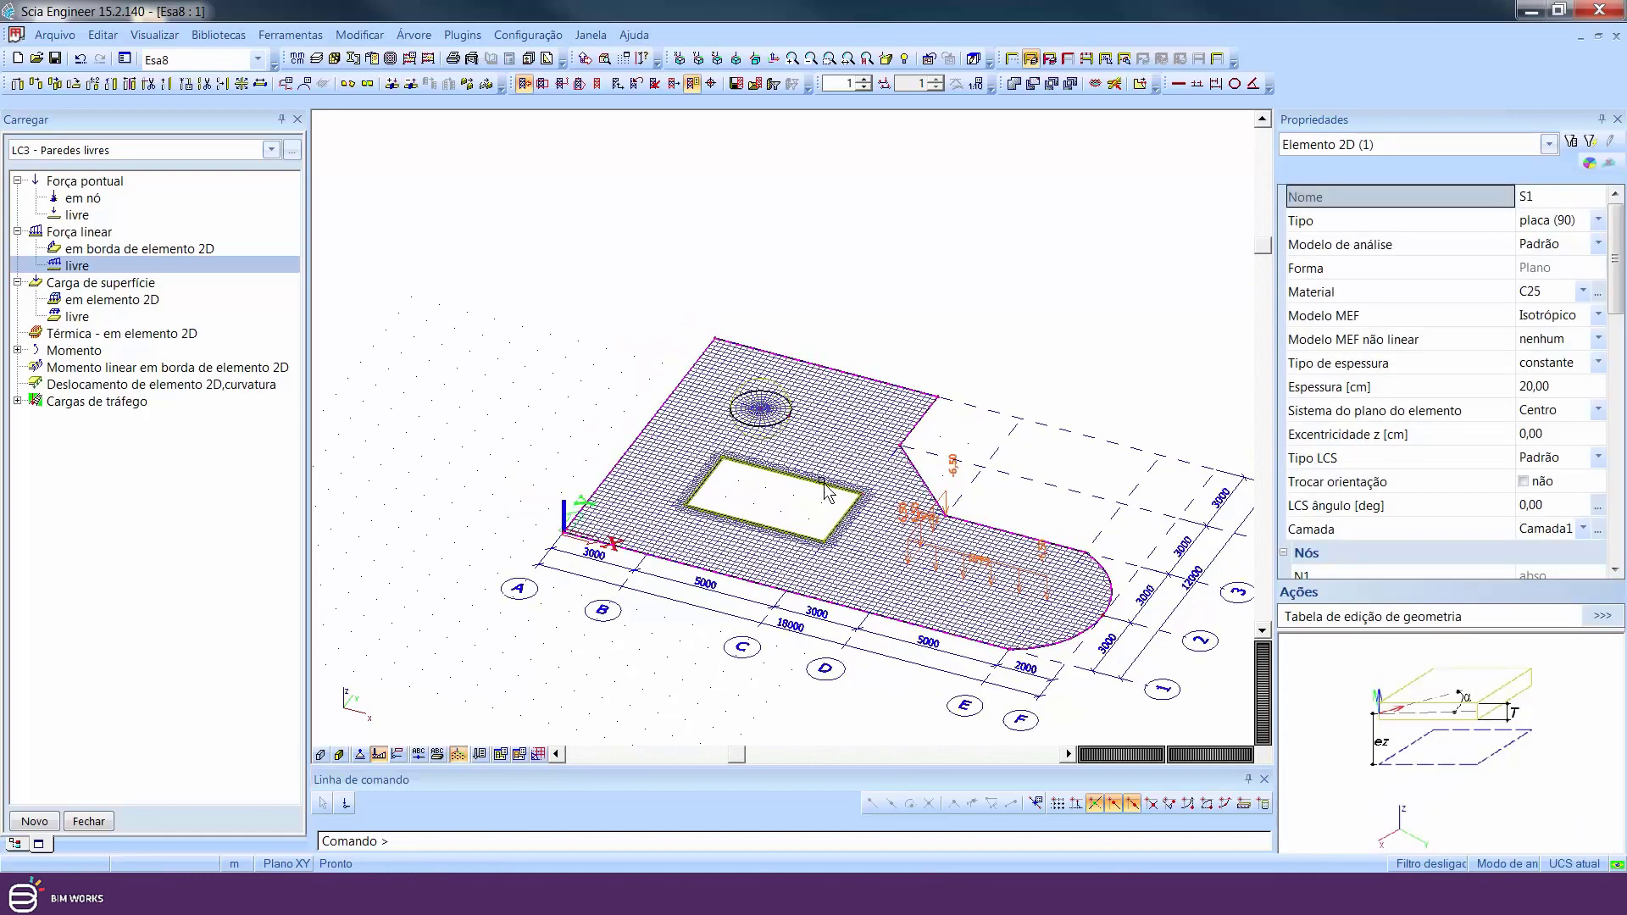
click(42, 79)
click(783, 701)
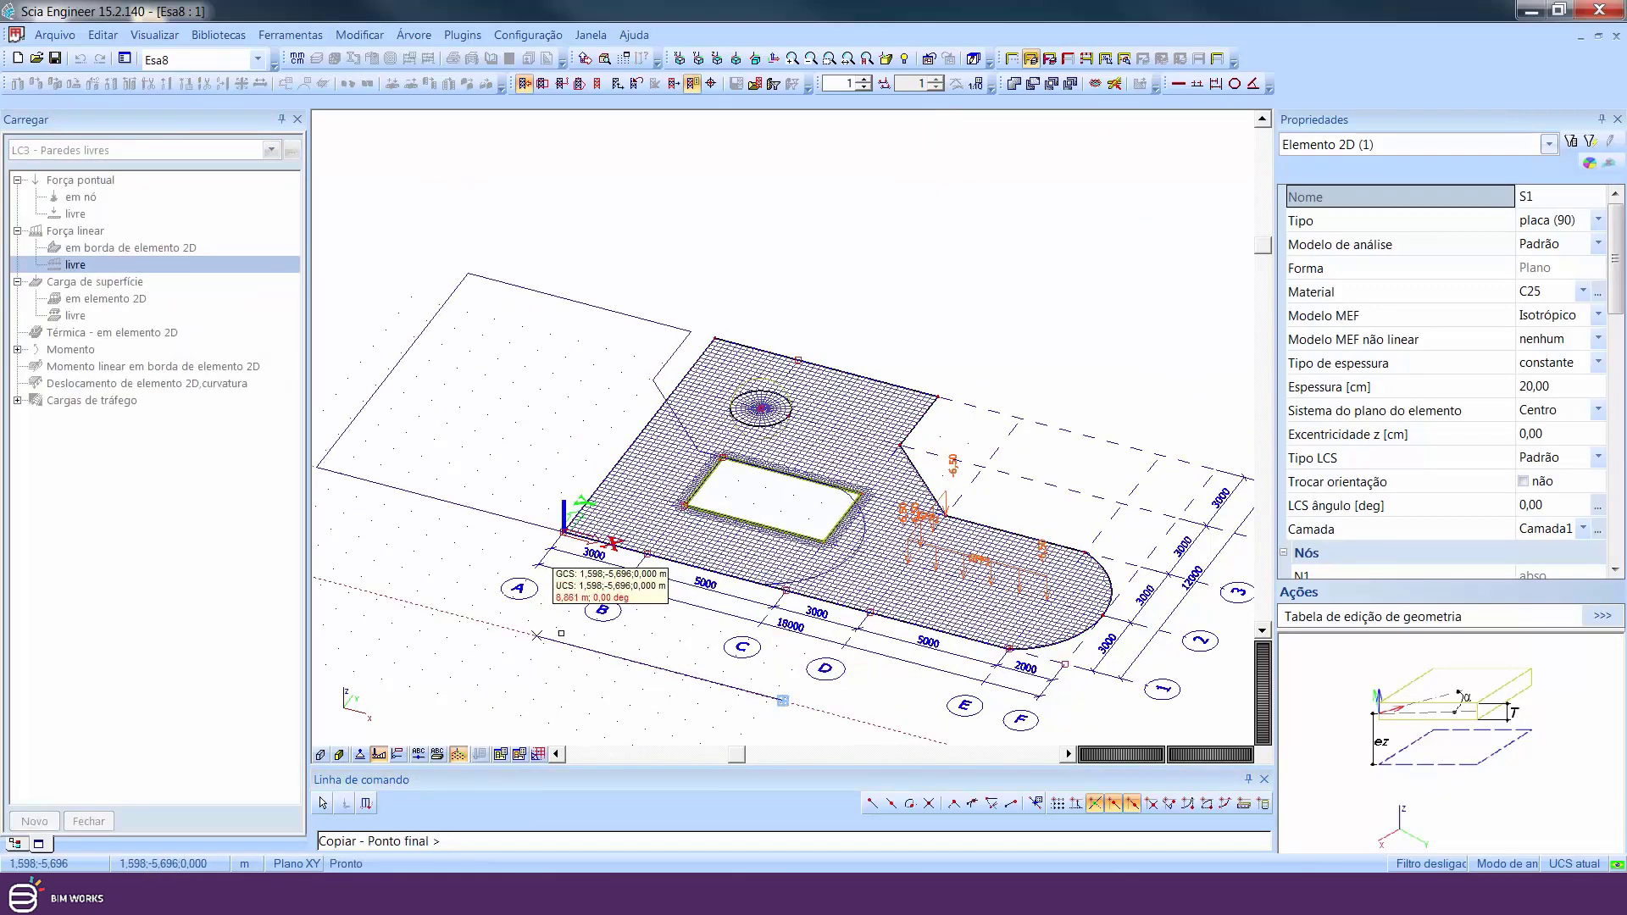
middle_drag(531, 638, 858, 690)
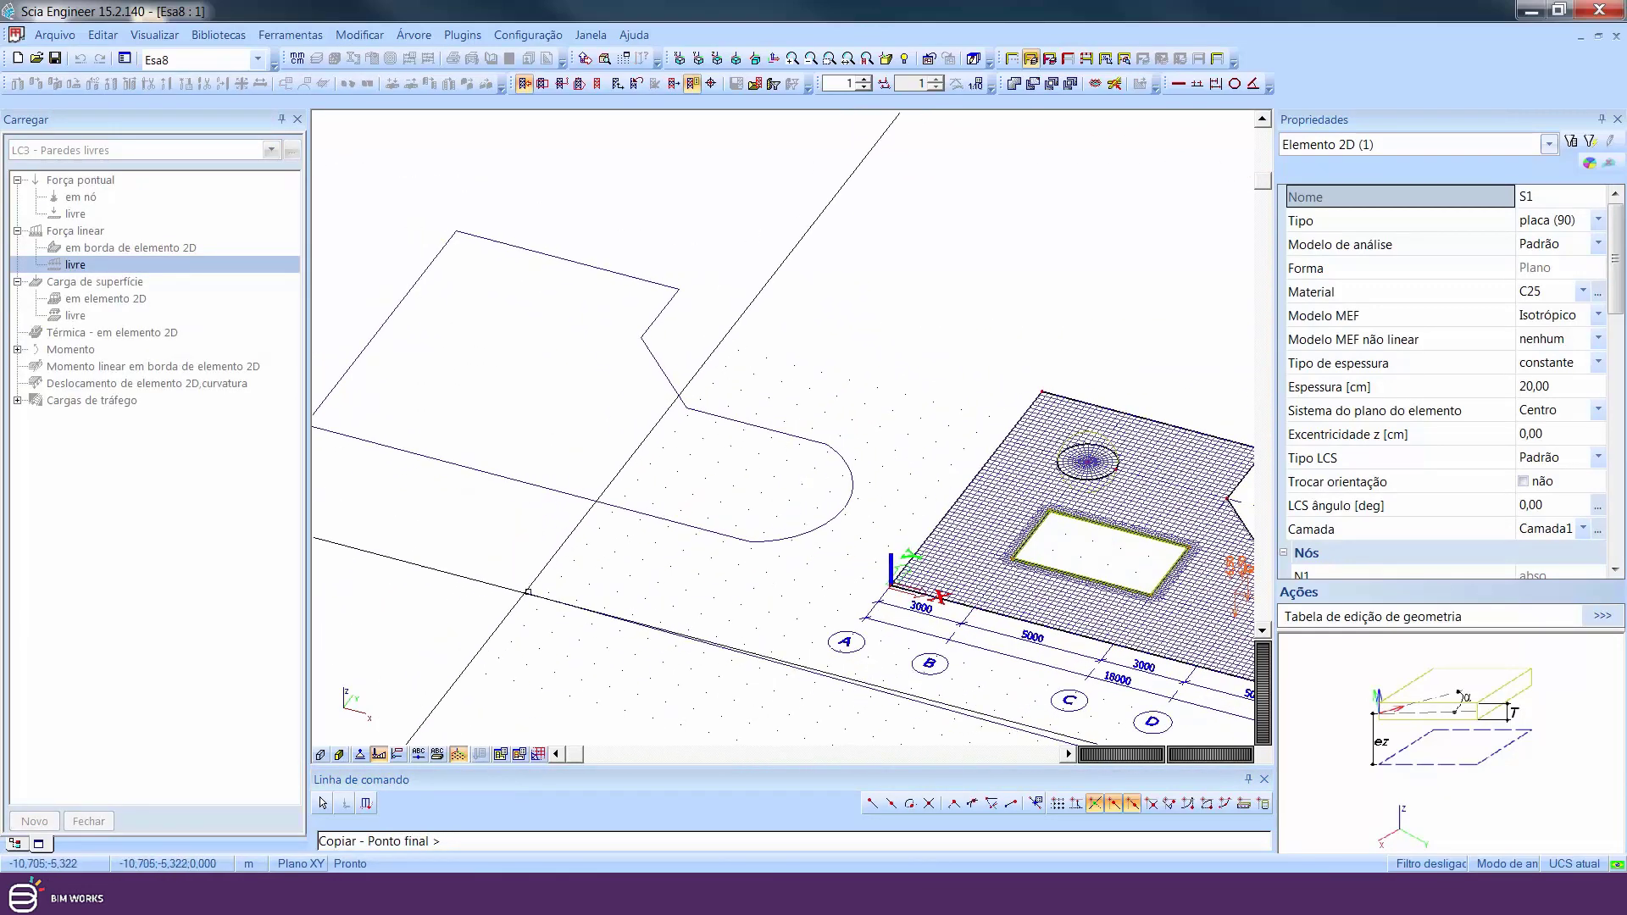
middle_drag(524, 575, 501, 493)
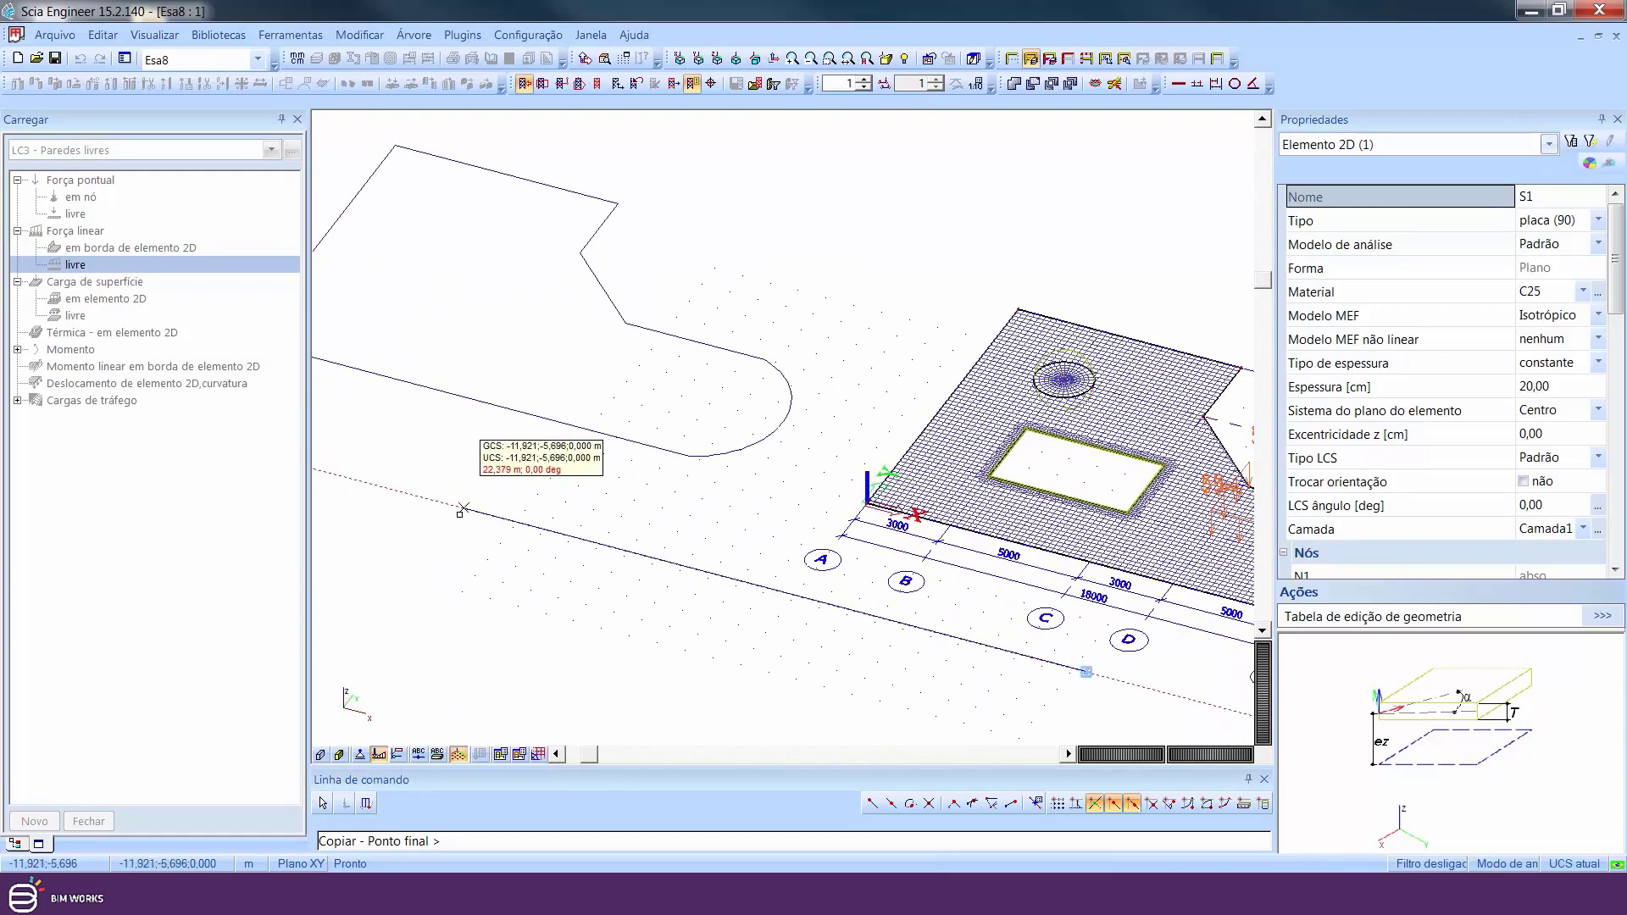
click(442, 506)
click(882, 521)
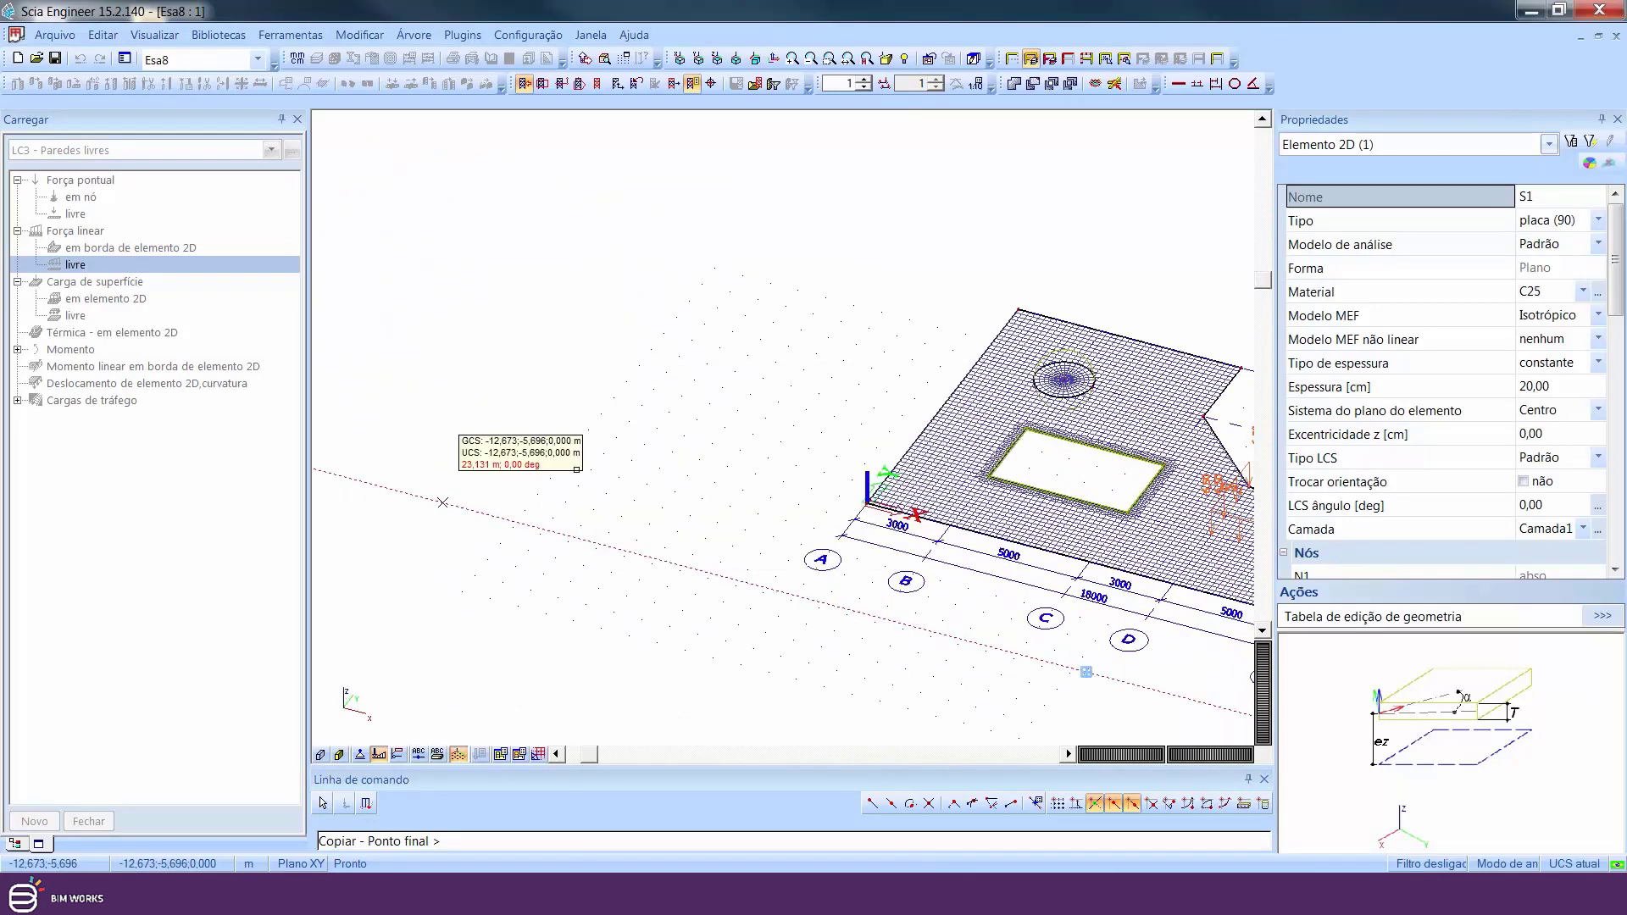
Multi-copy the copied slab upward four times, stacking the copies vertically with a spacing set freehand
middle_drag(586, 517, 742, 538)
click(55, 84)
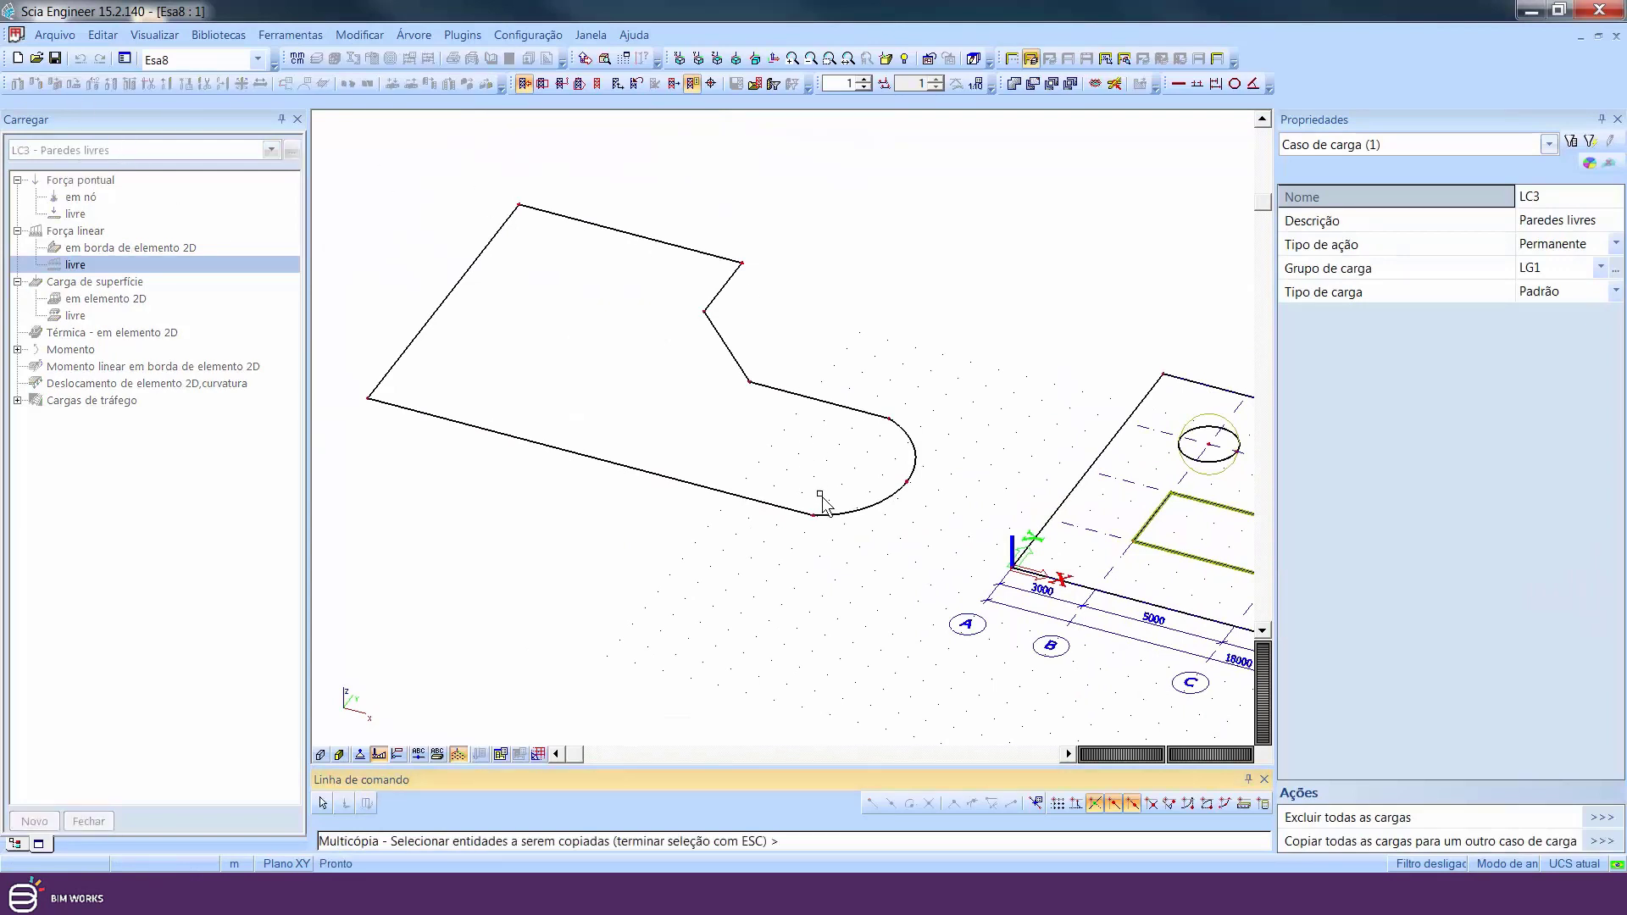
drag(819, 495, 702, 286)
key(Escape)
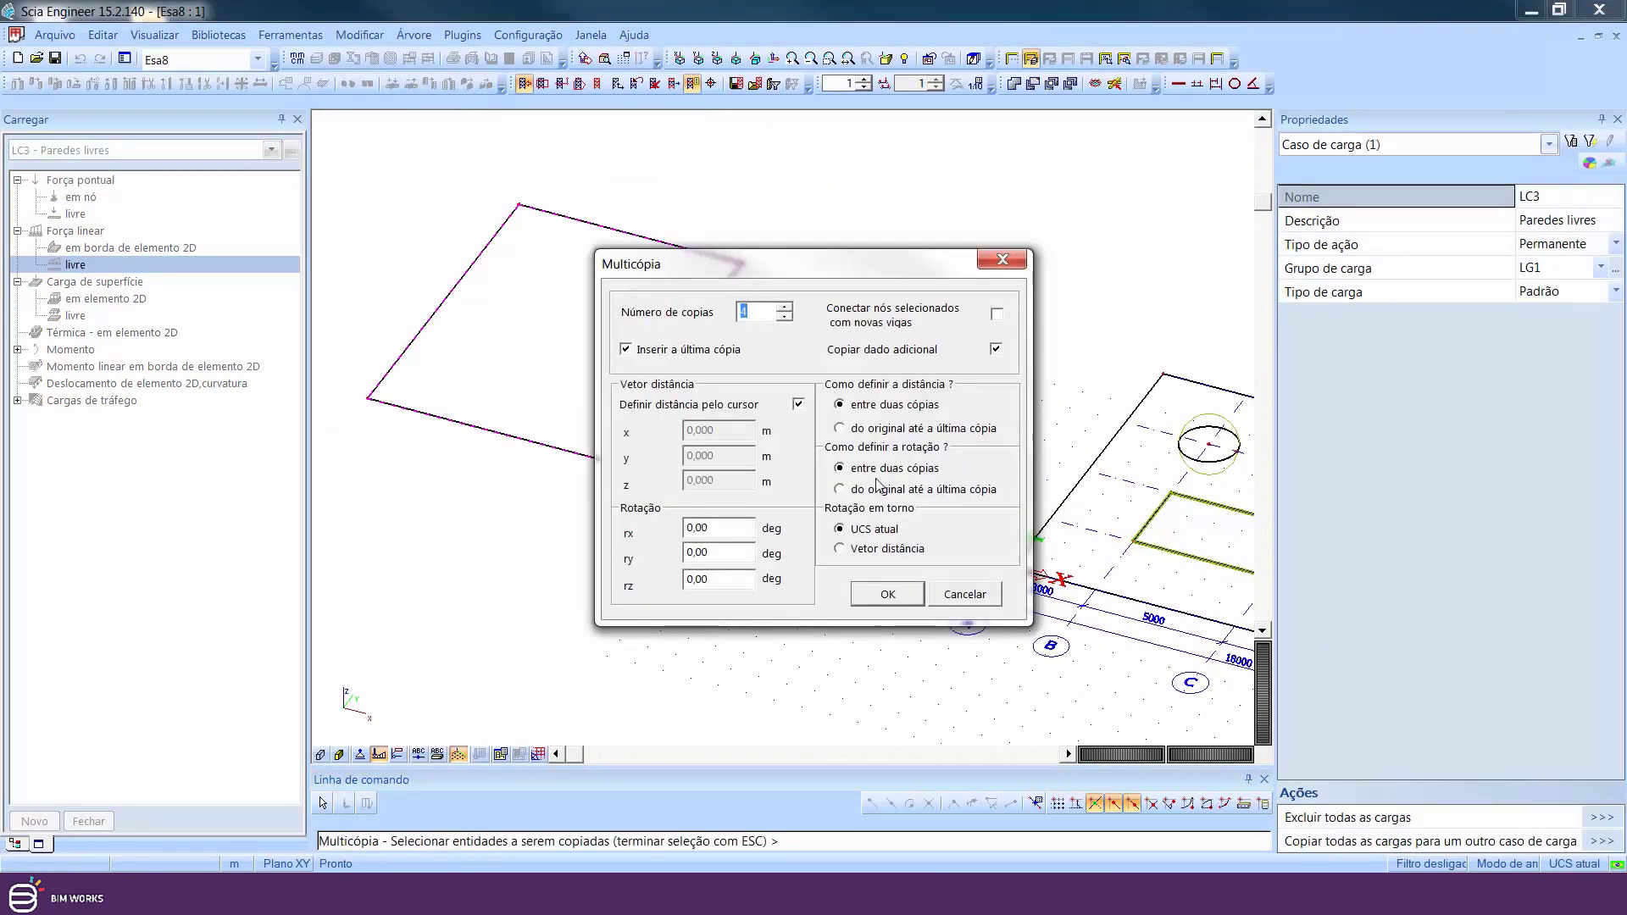
click(903, 597)
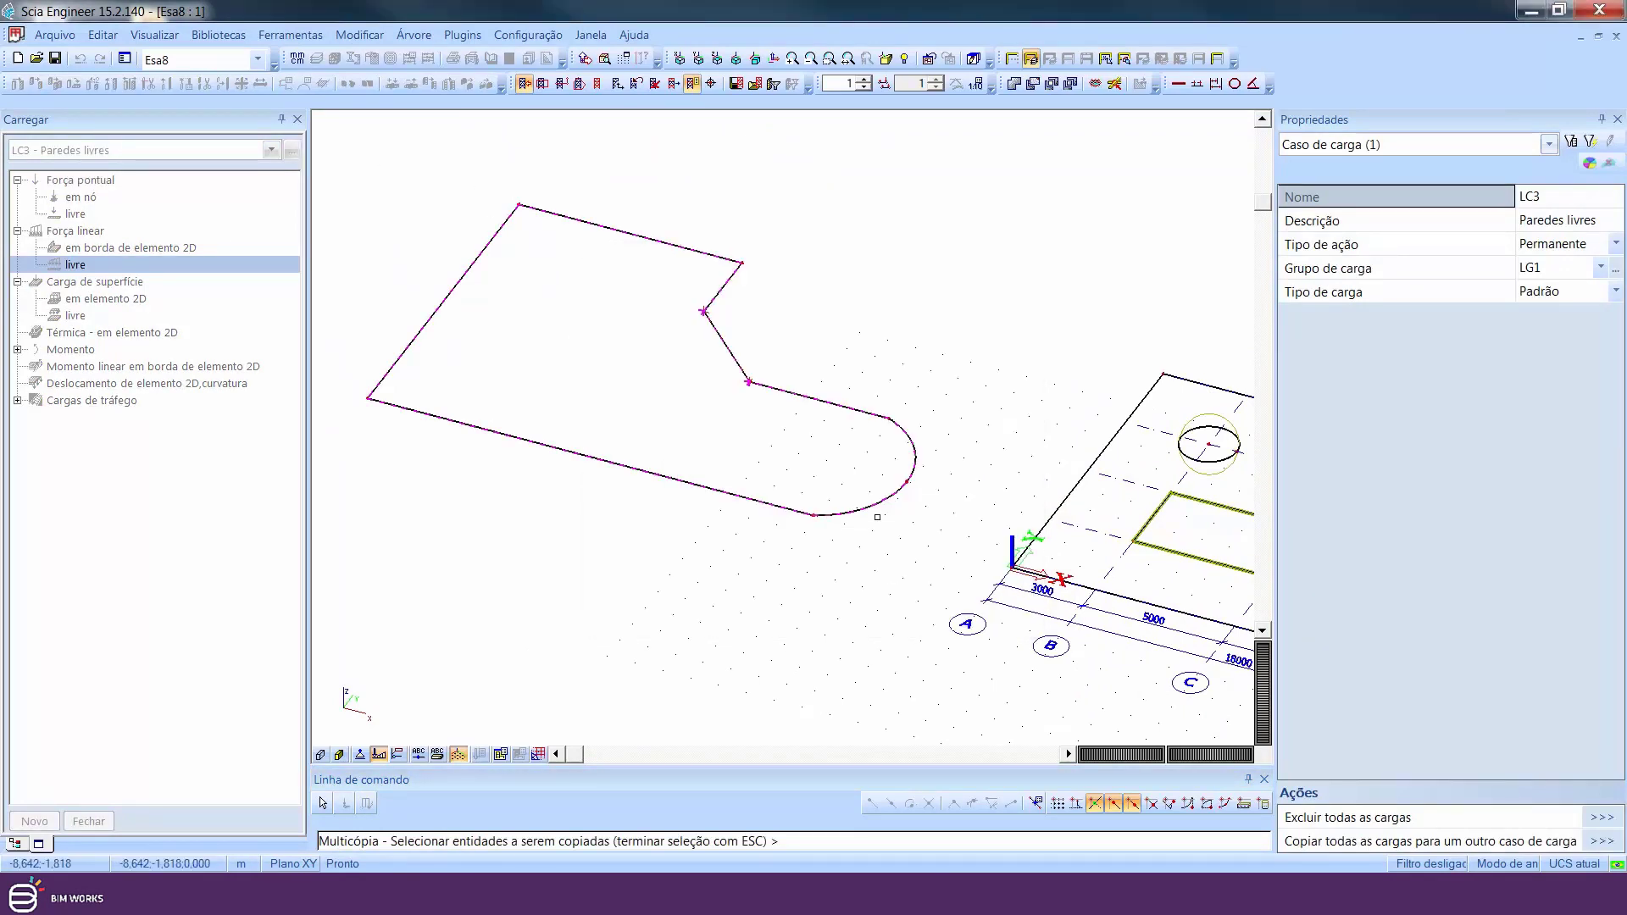
click(889, 417)
click(889, 349)
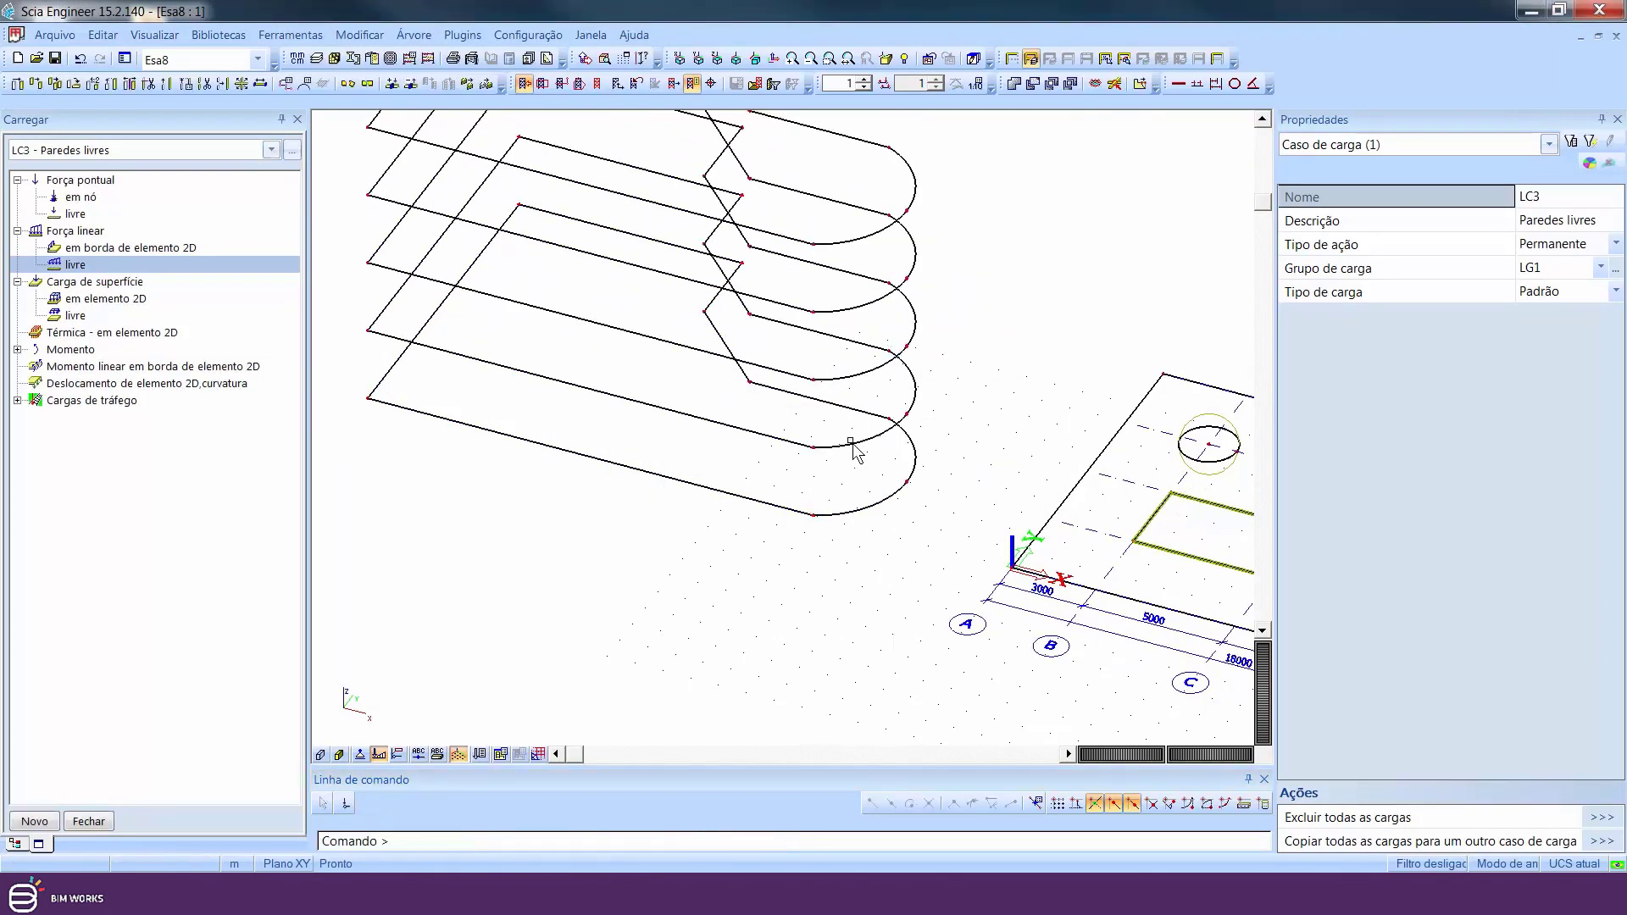
Multi-copy the original slab of the stack downward four times, with a similar vertical spacing set freehand
drag(778, 486, 727, 459)
click(55, 84)
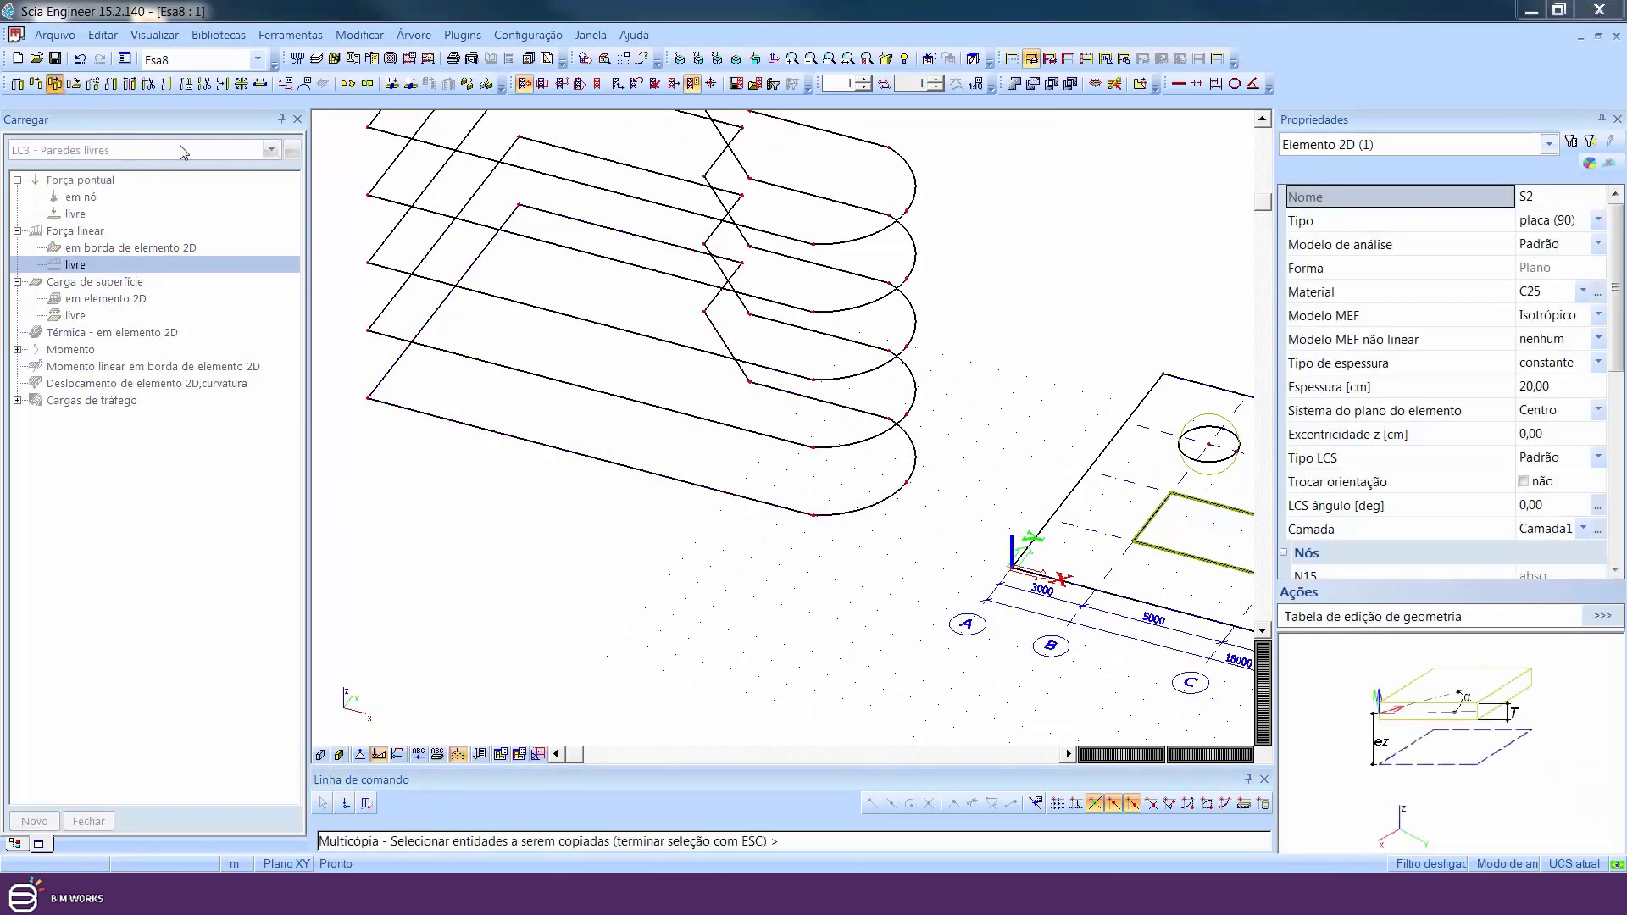
click(885, 597)
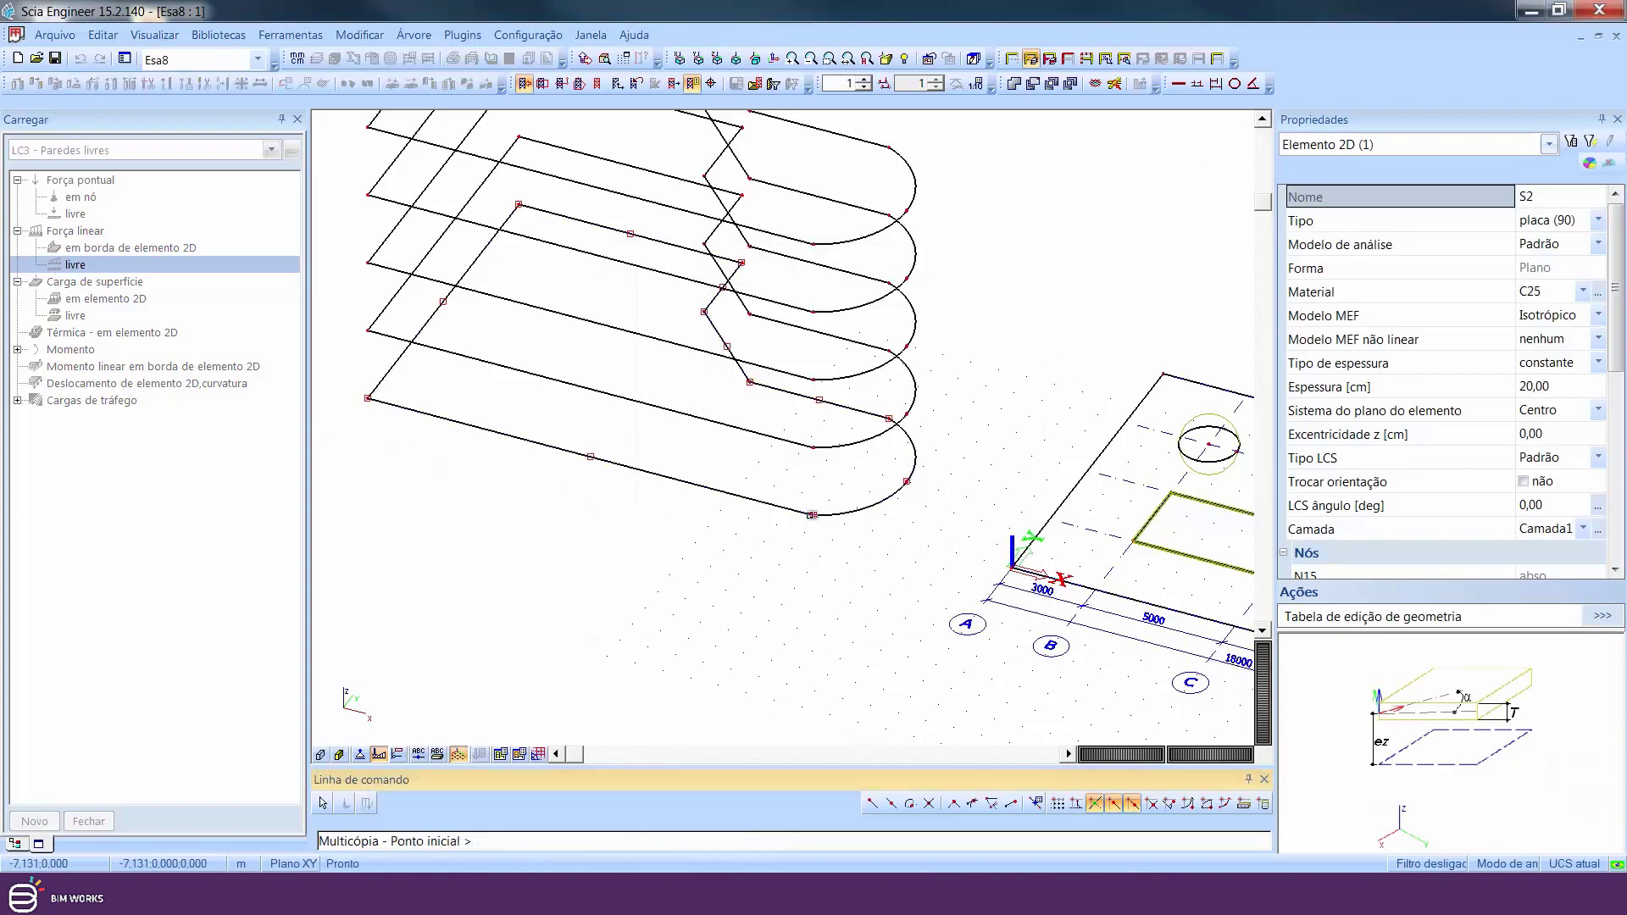
click(812, 515)
click(813, 576)
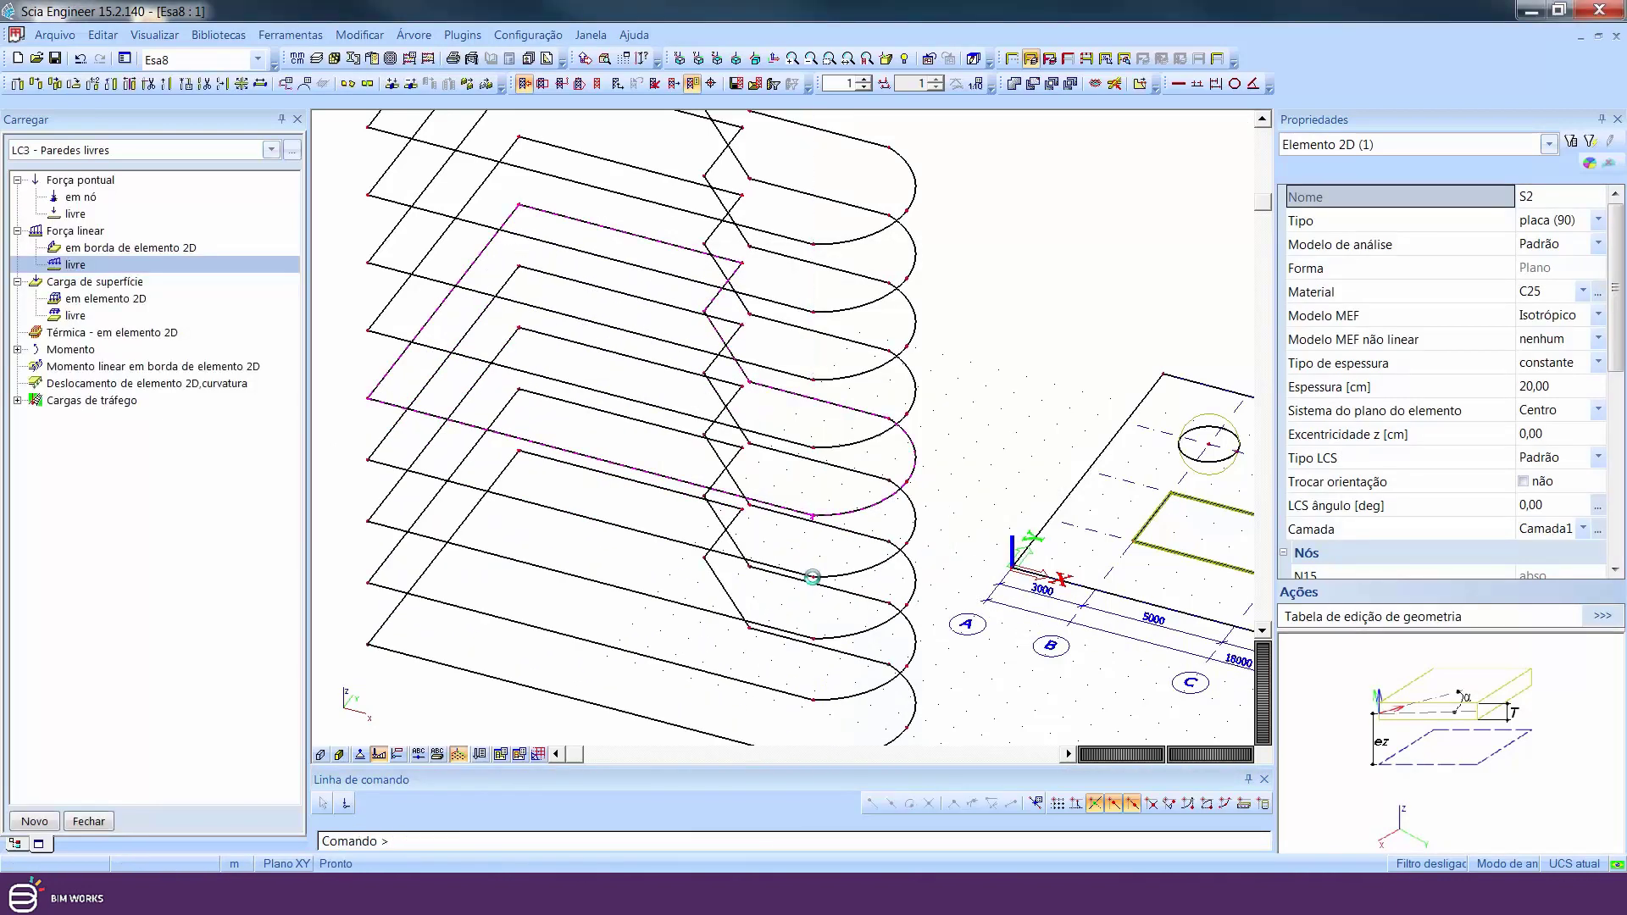
key(Escape)
Place a free line force of -6,50 kN/m on the stack's middle slab as a polyline through about (-12.131, 6), (-12.131, 3.173) and (-7.437, 3.173)
scroll(904, 492, down, 2)
ctrl+right_drag(934, 506, 797, 498)
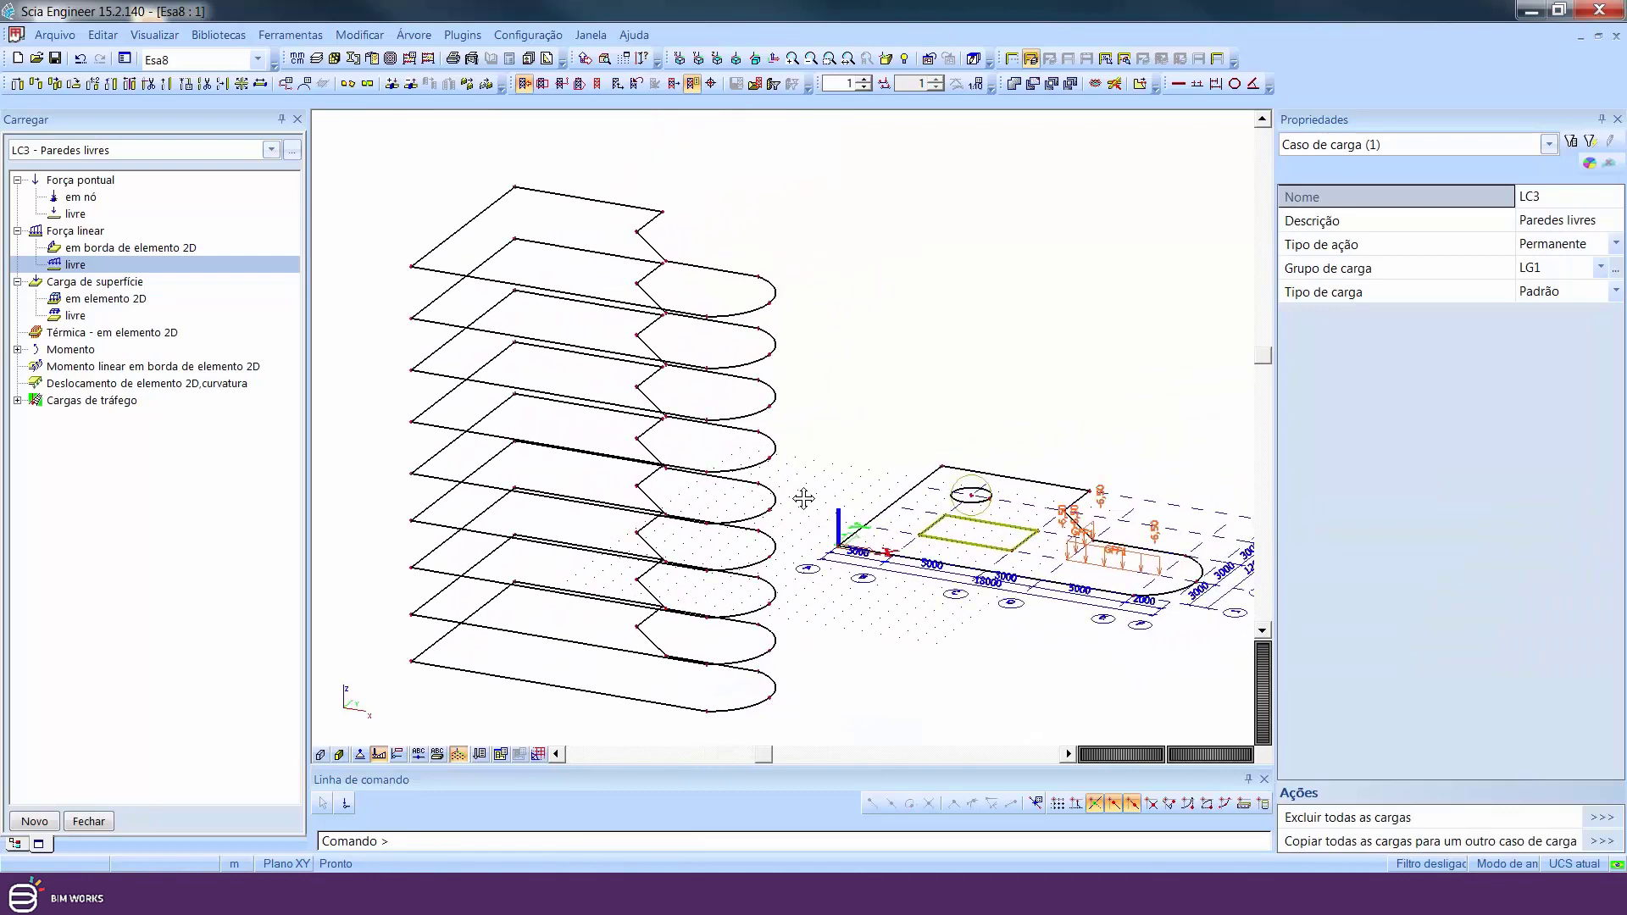
double_click(82, 267)
click(1127, 646)
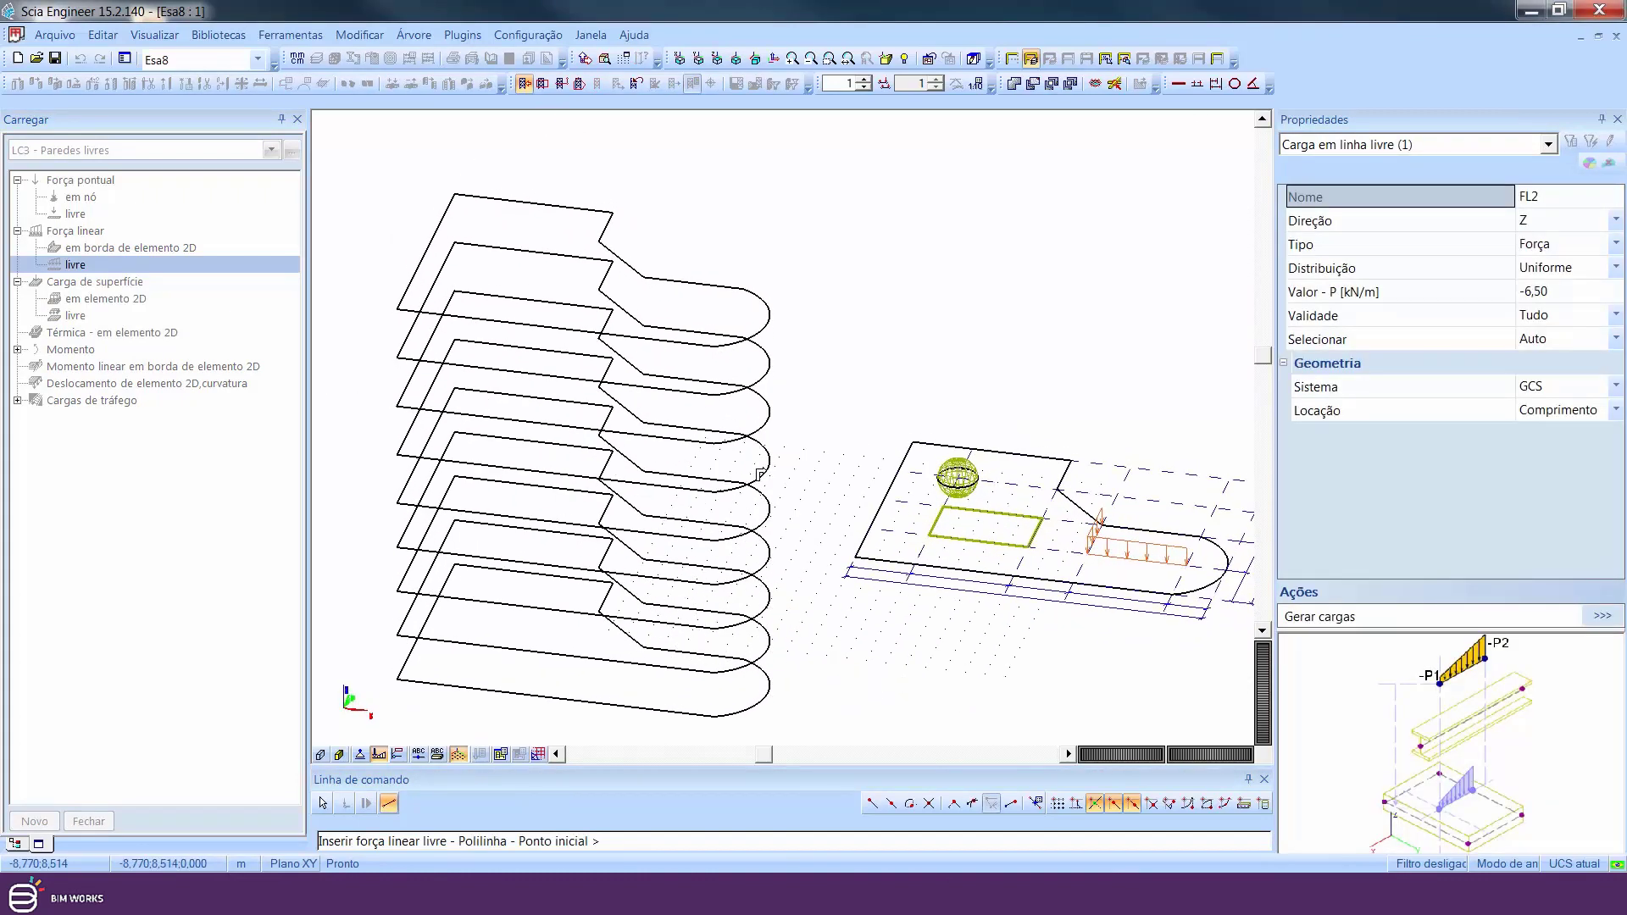
scroll(654, 508, up, 5)
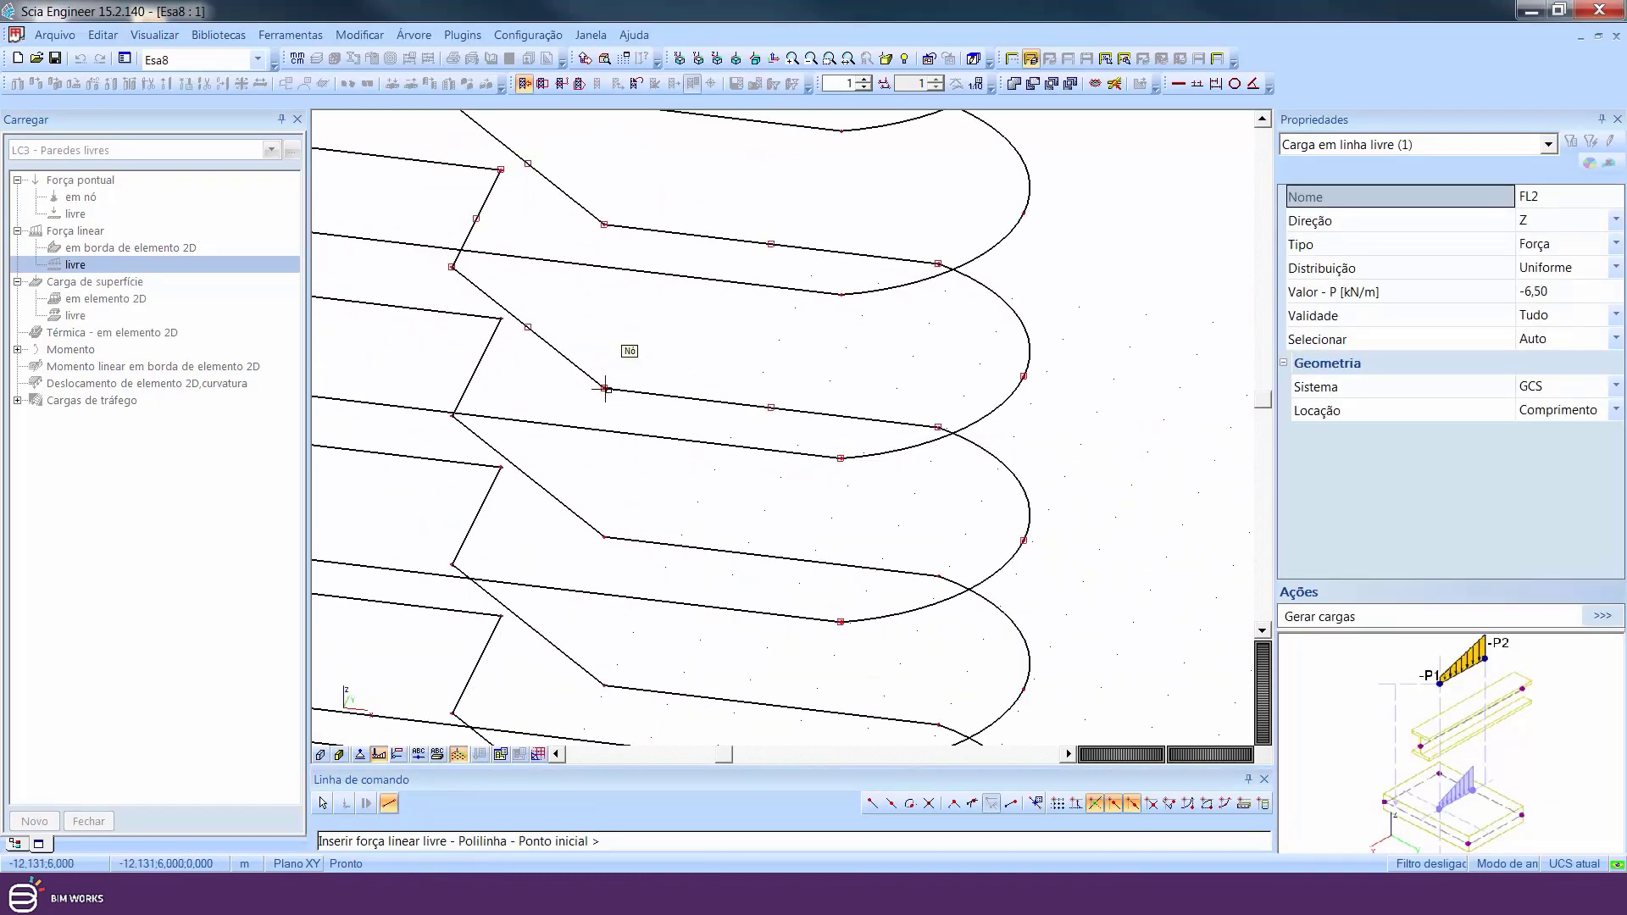
click(605, 388)
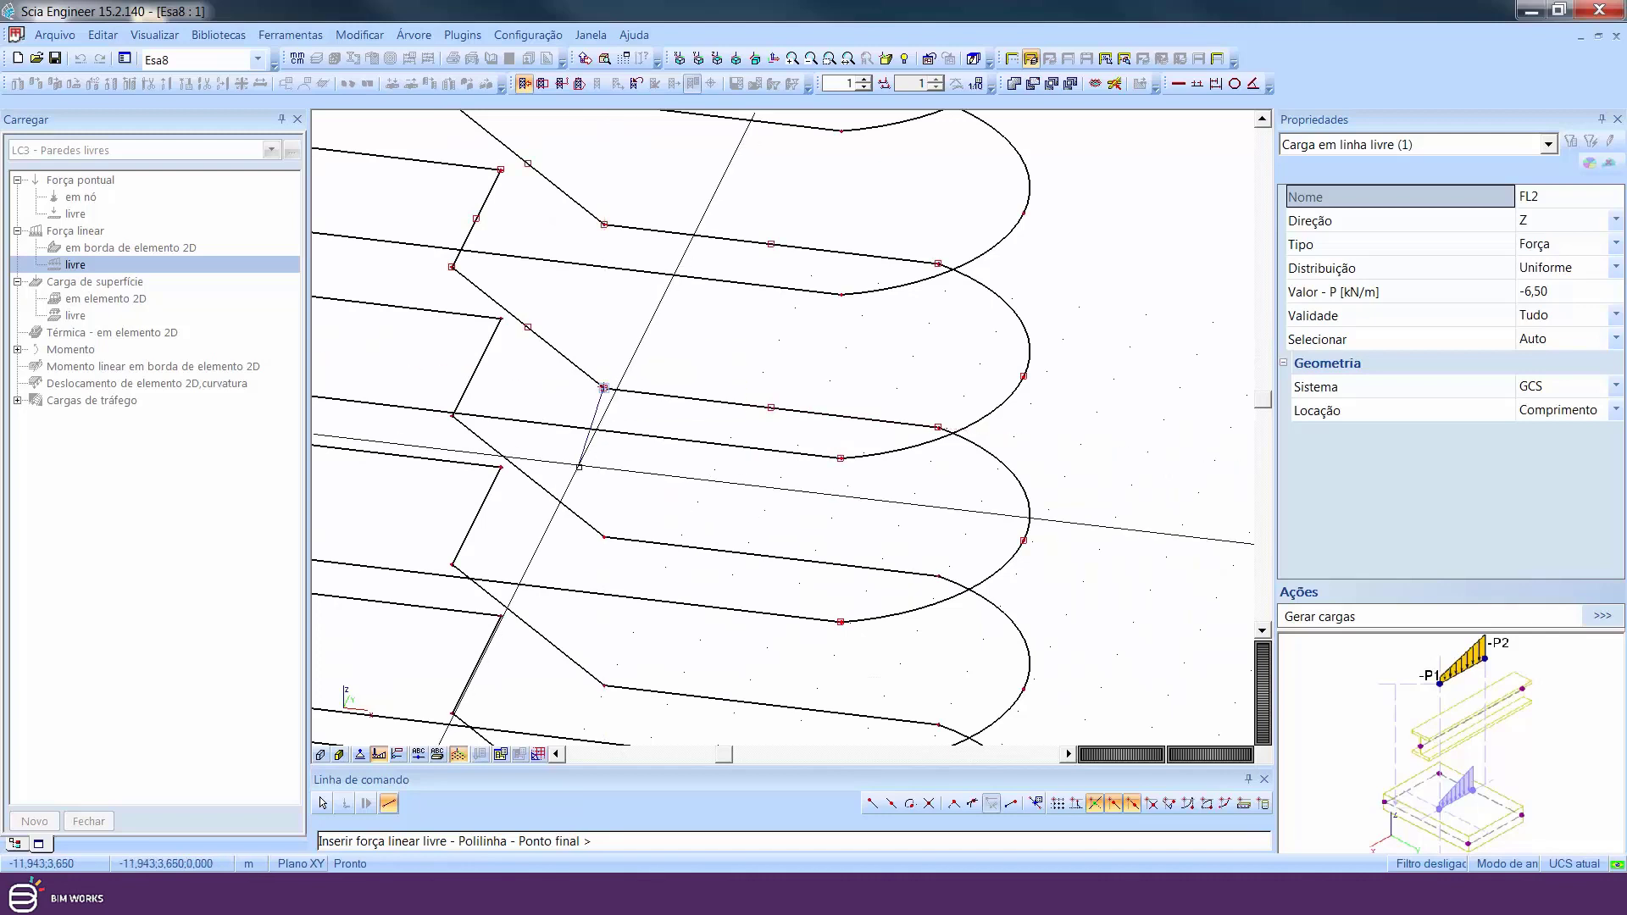
click(559, 480)
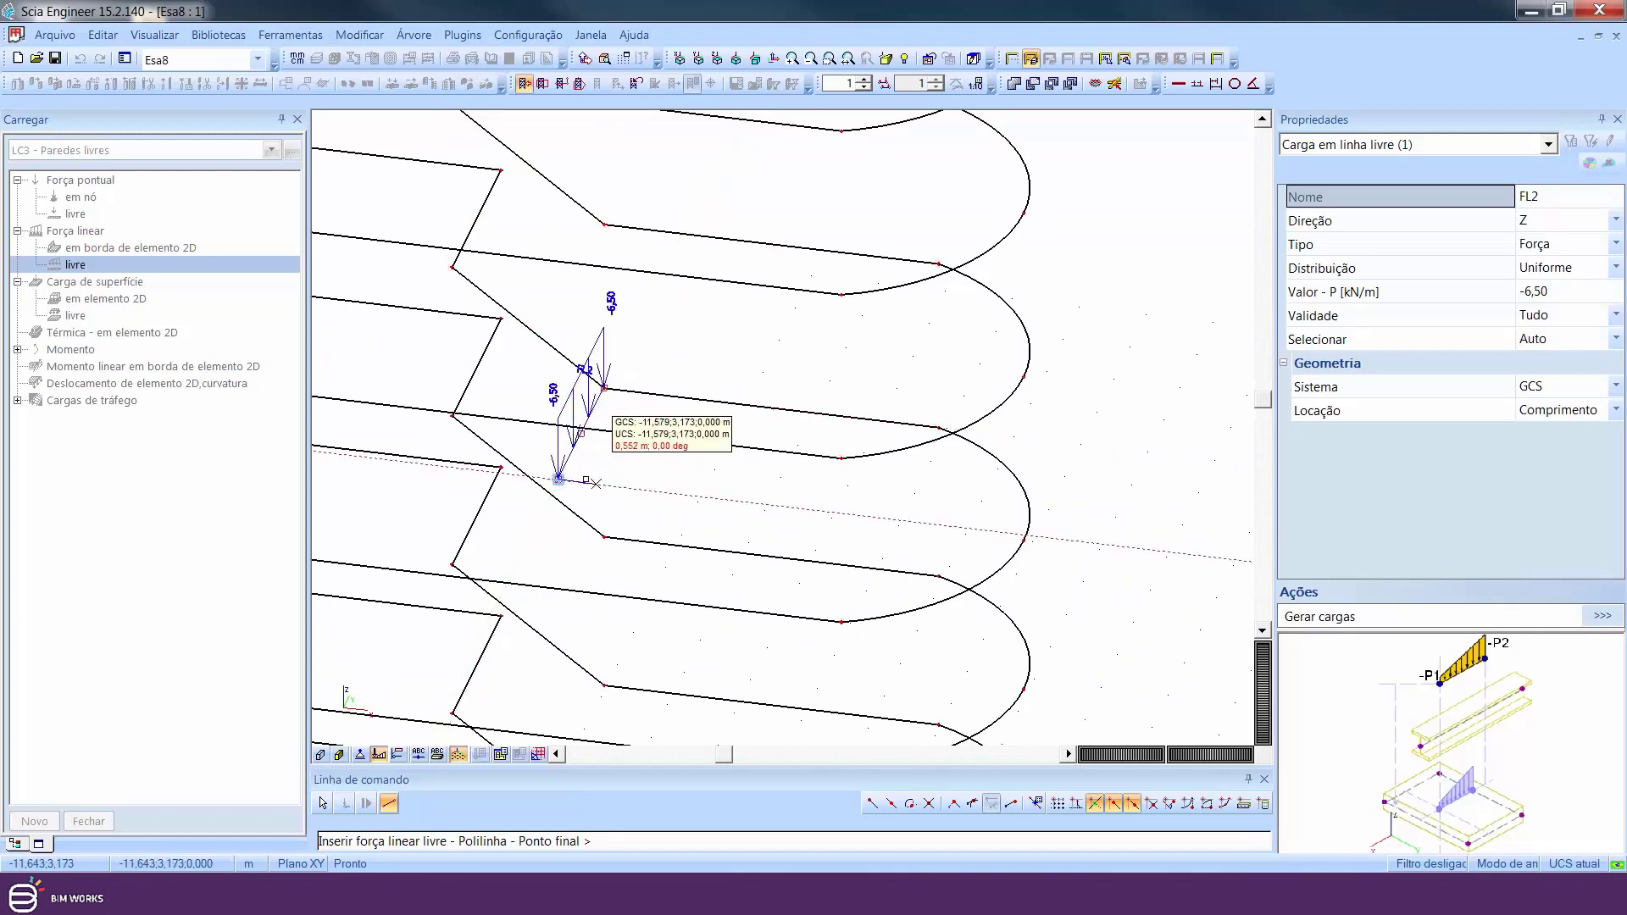
click(872, 515)
key(Escape)
key(Escape)
key(Escape)
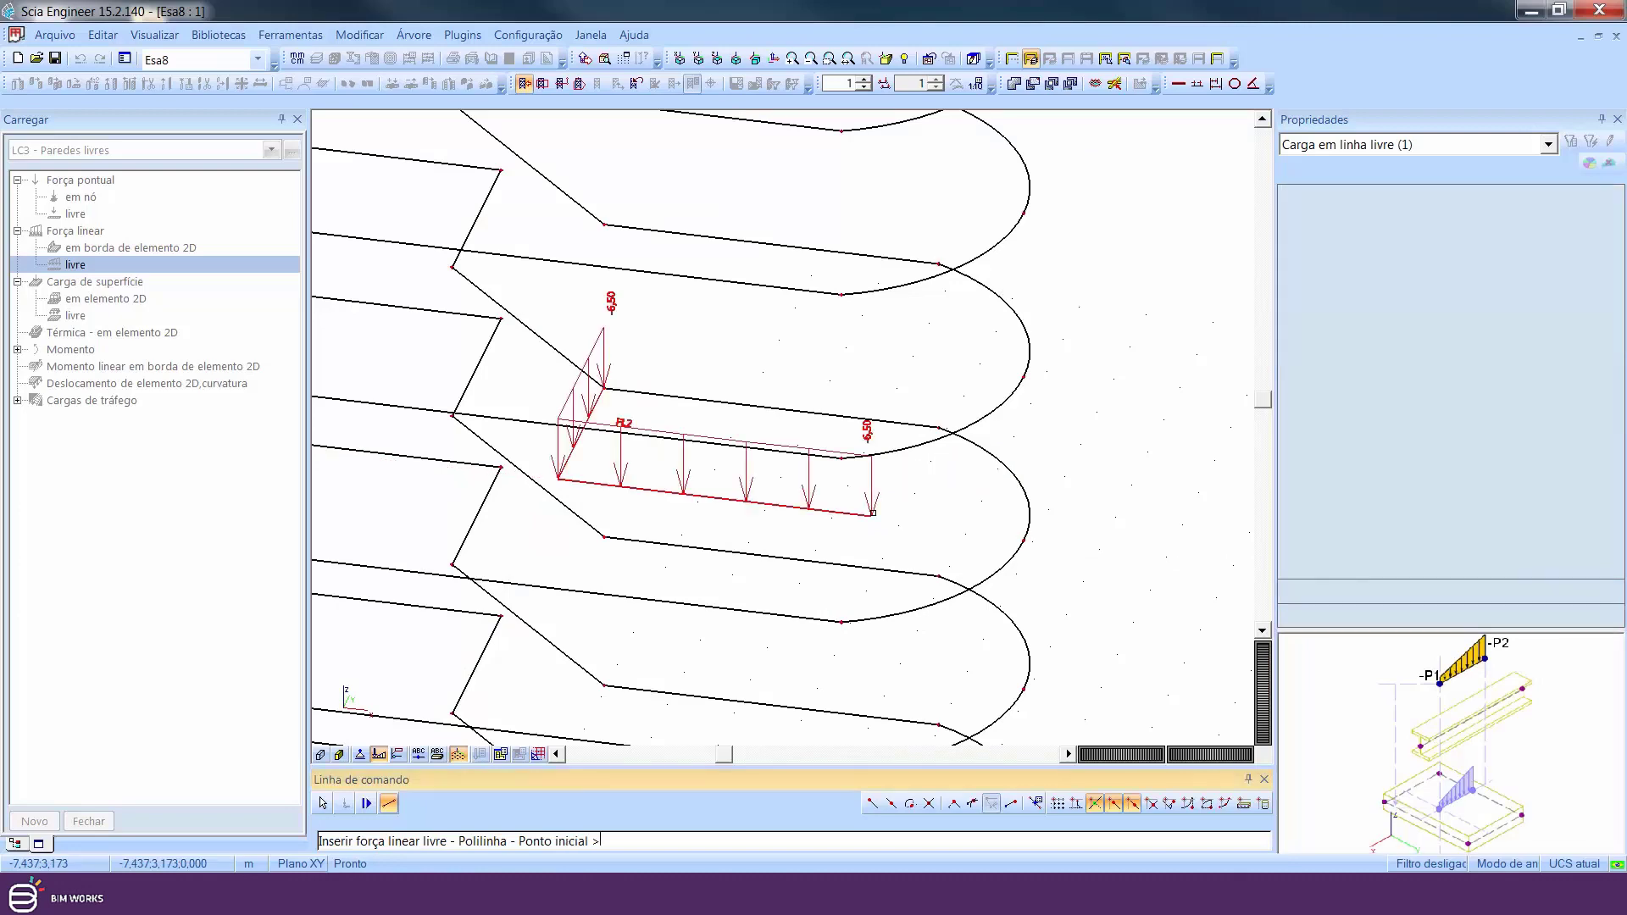
Generate the loads from the stack's free line force with validity Tudo and undo the generation
scroll(884, 514, down, 5)
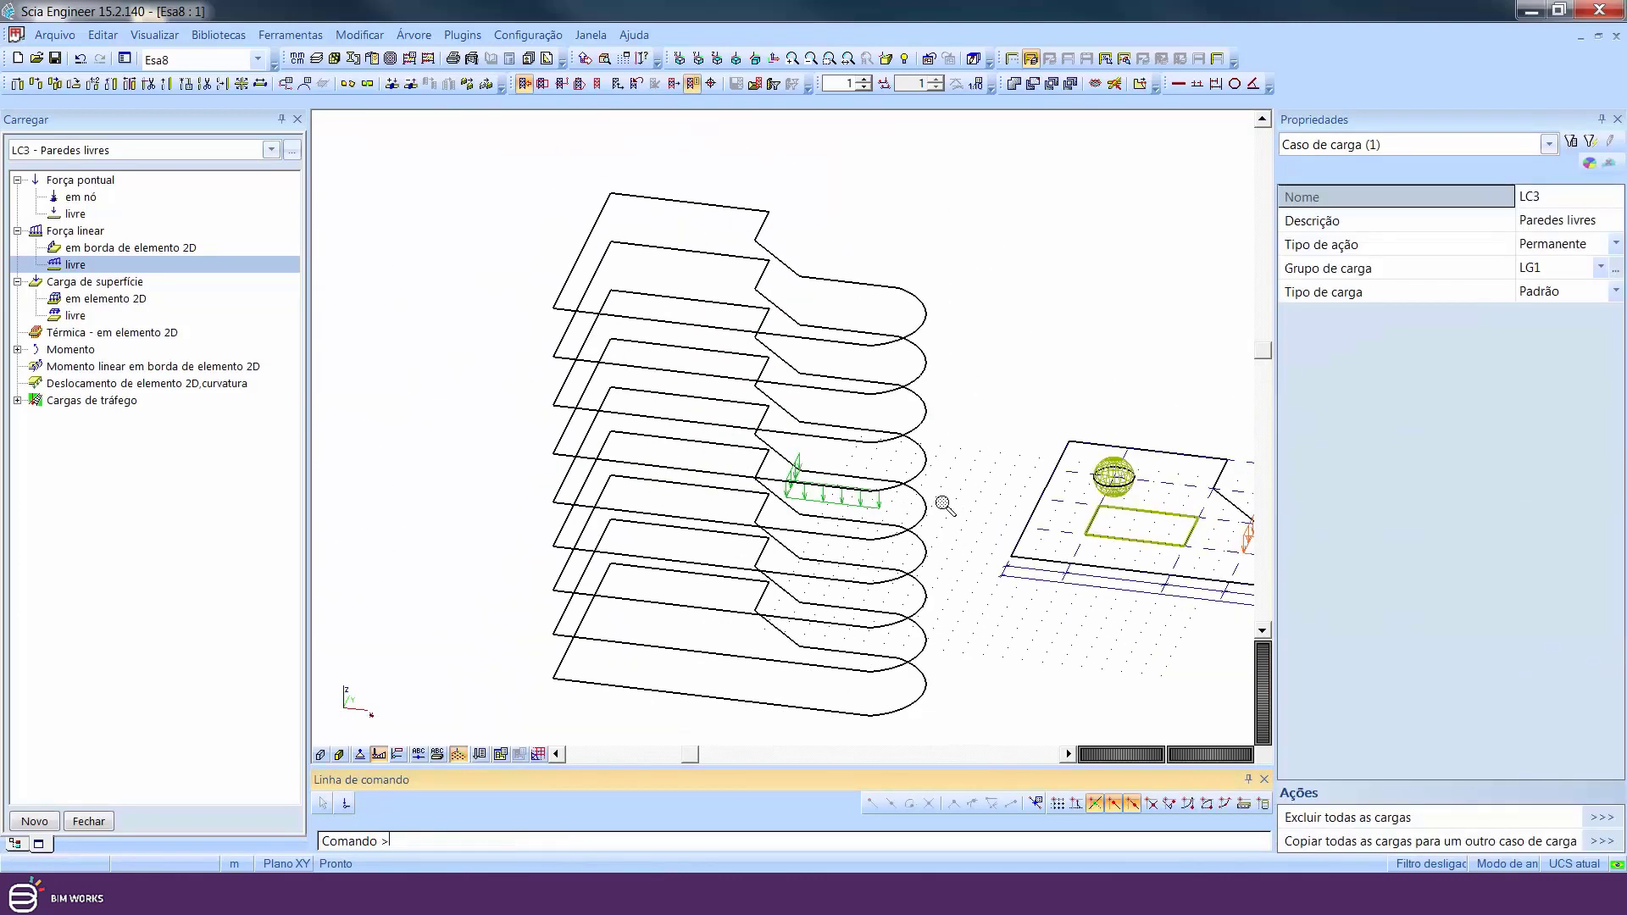
scroll(860, 606, up, 3)
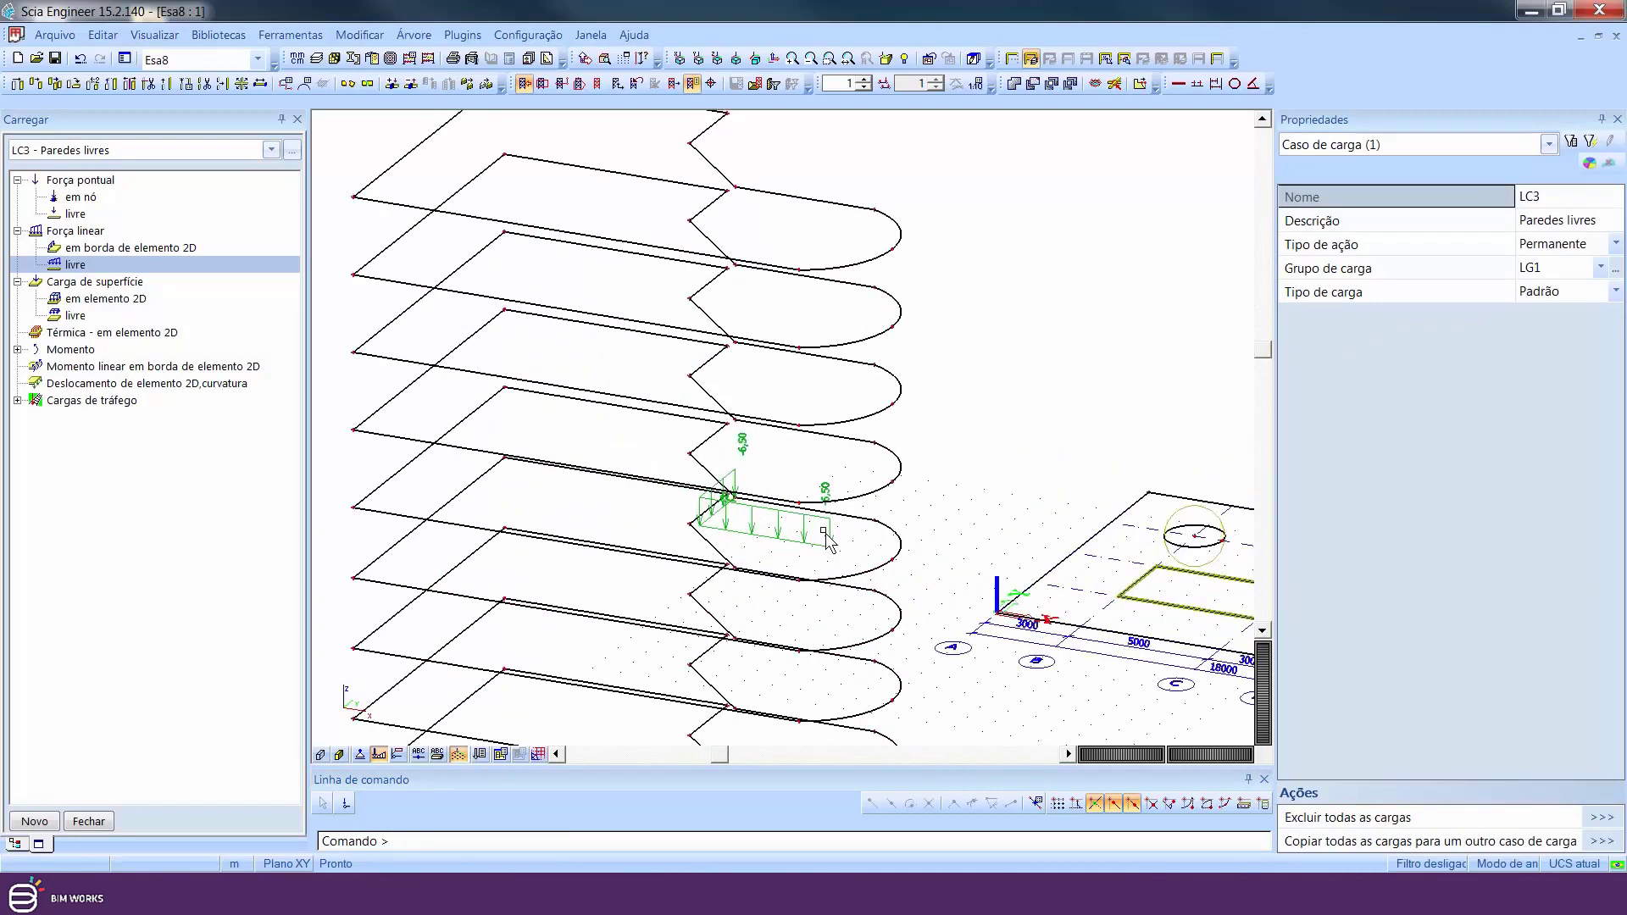
click(831, 539)
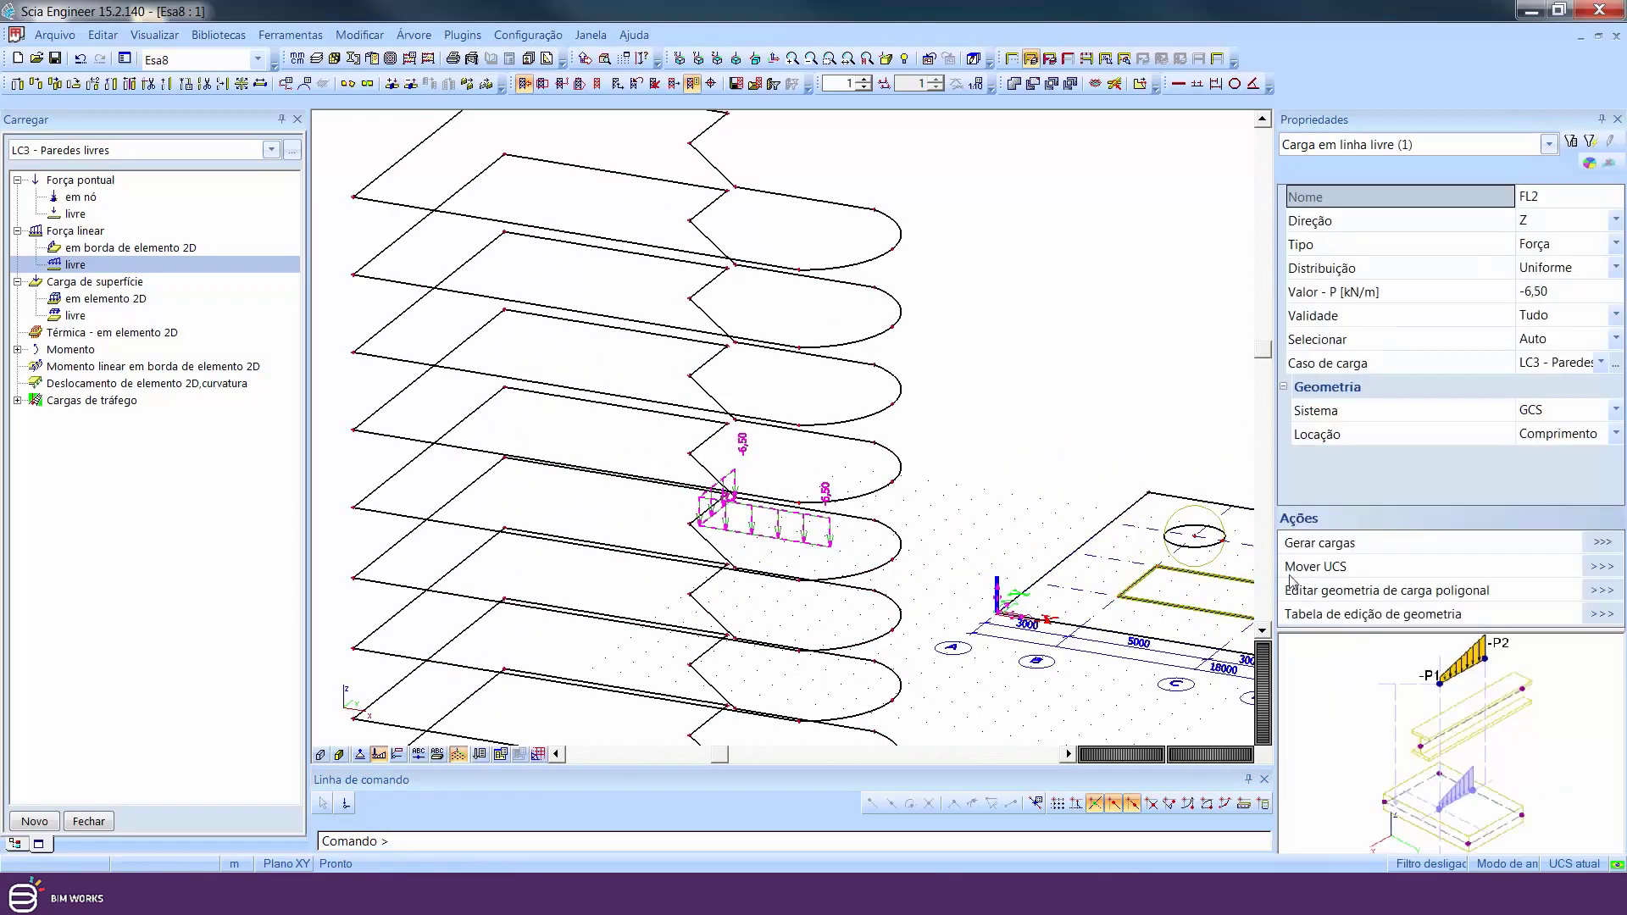
click(1602, 544)
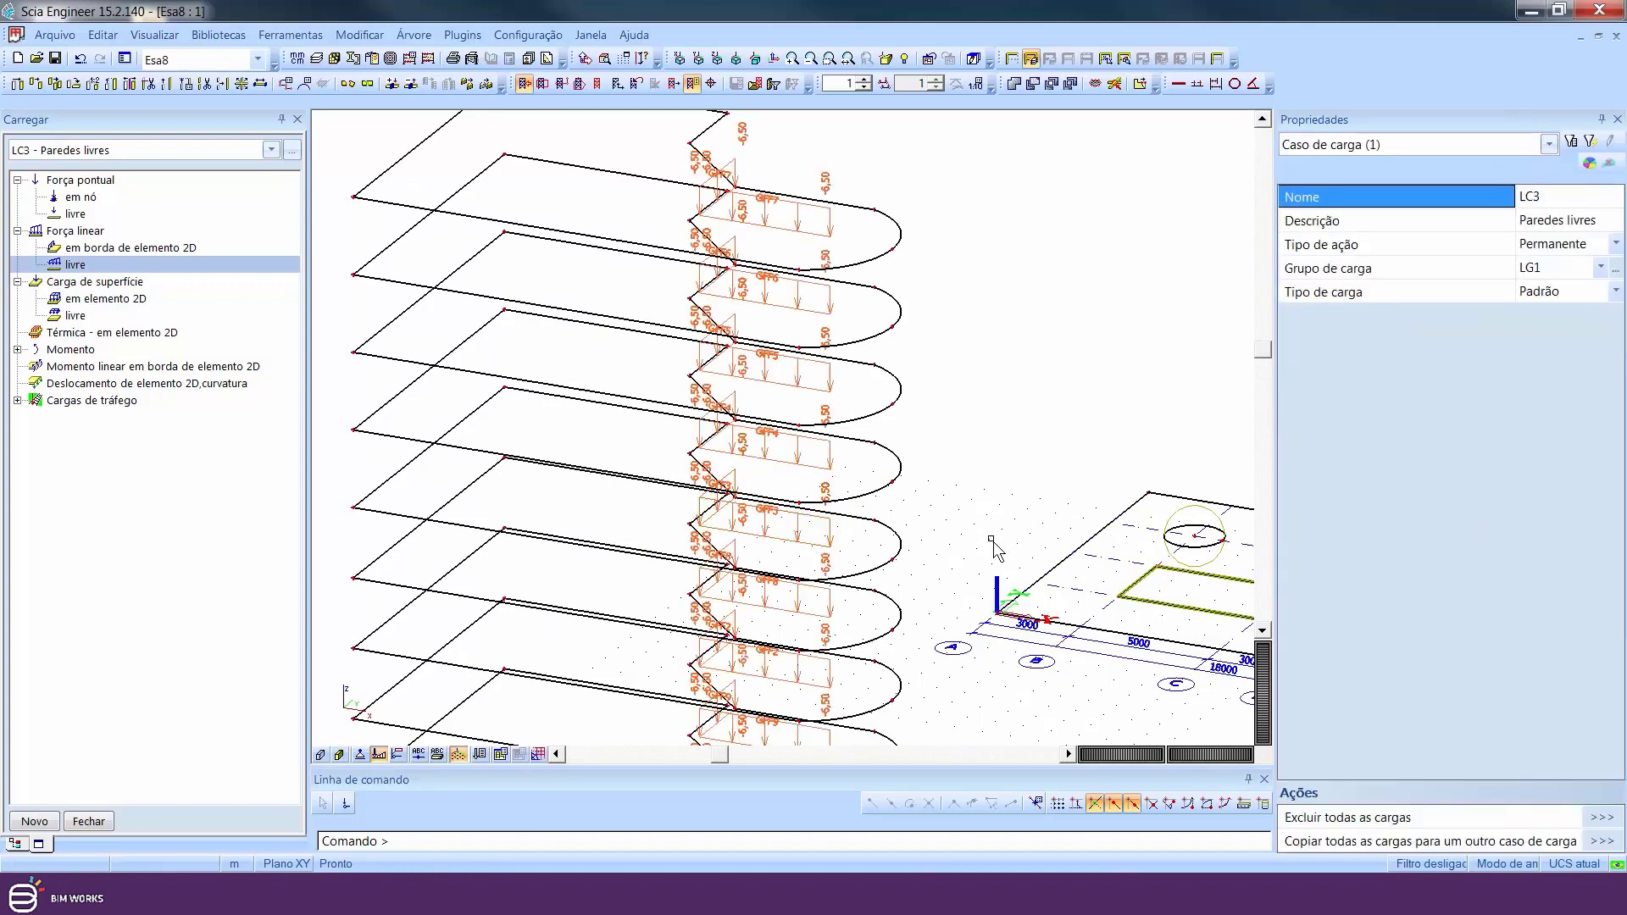
scroll(867, 482, down, 4)
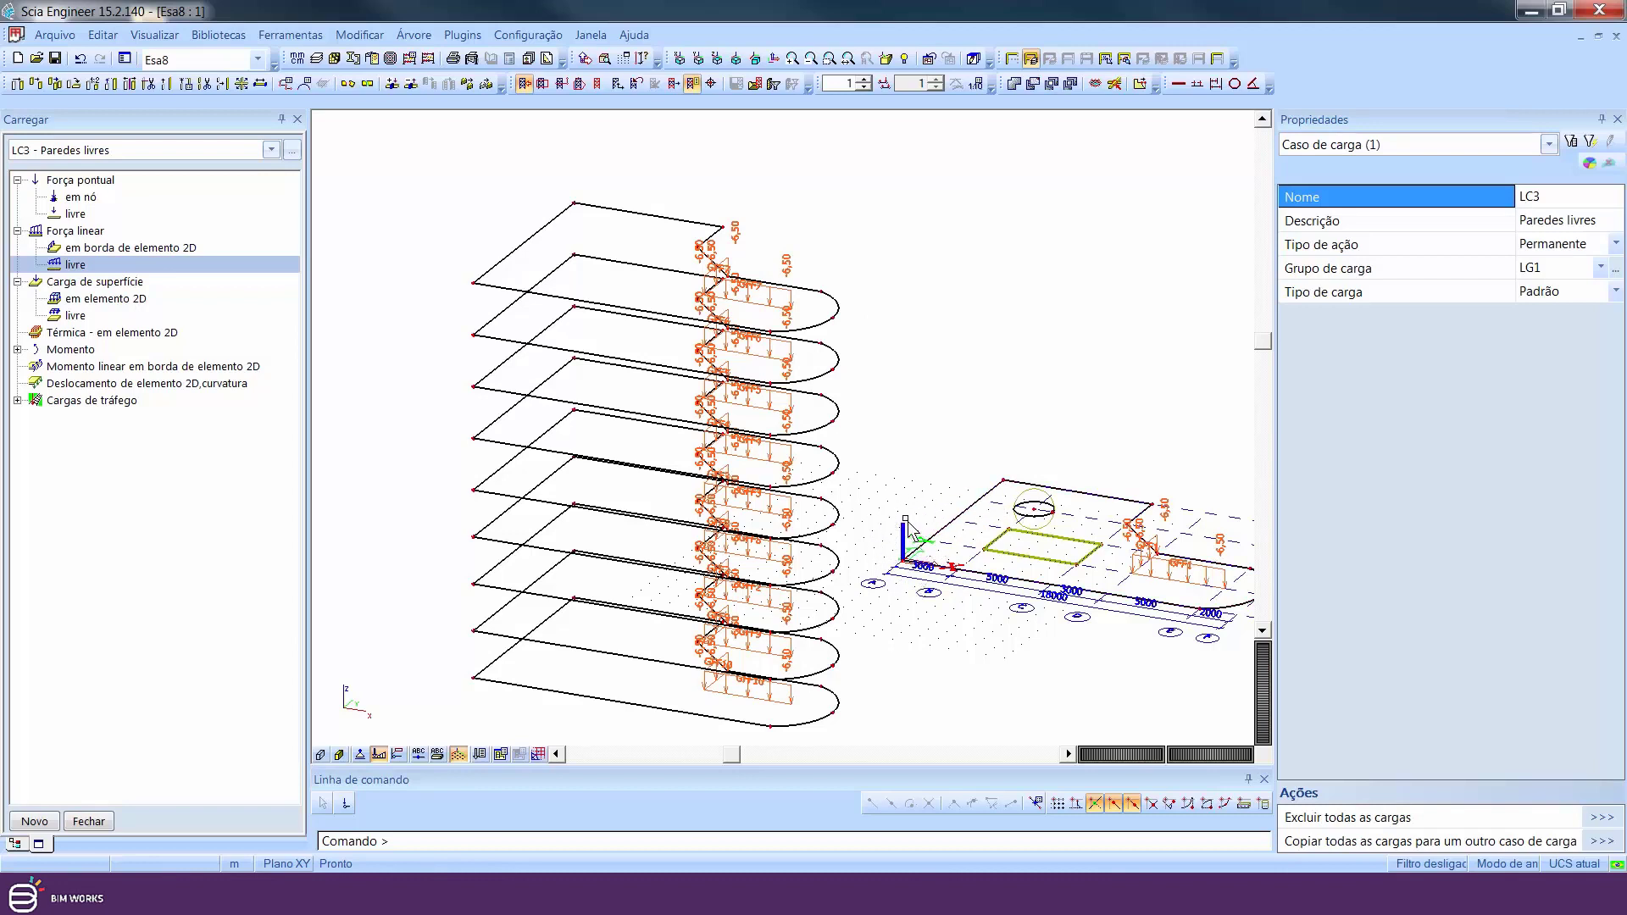
middle_drag(951, 543, 837, 509)
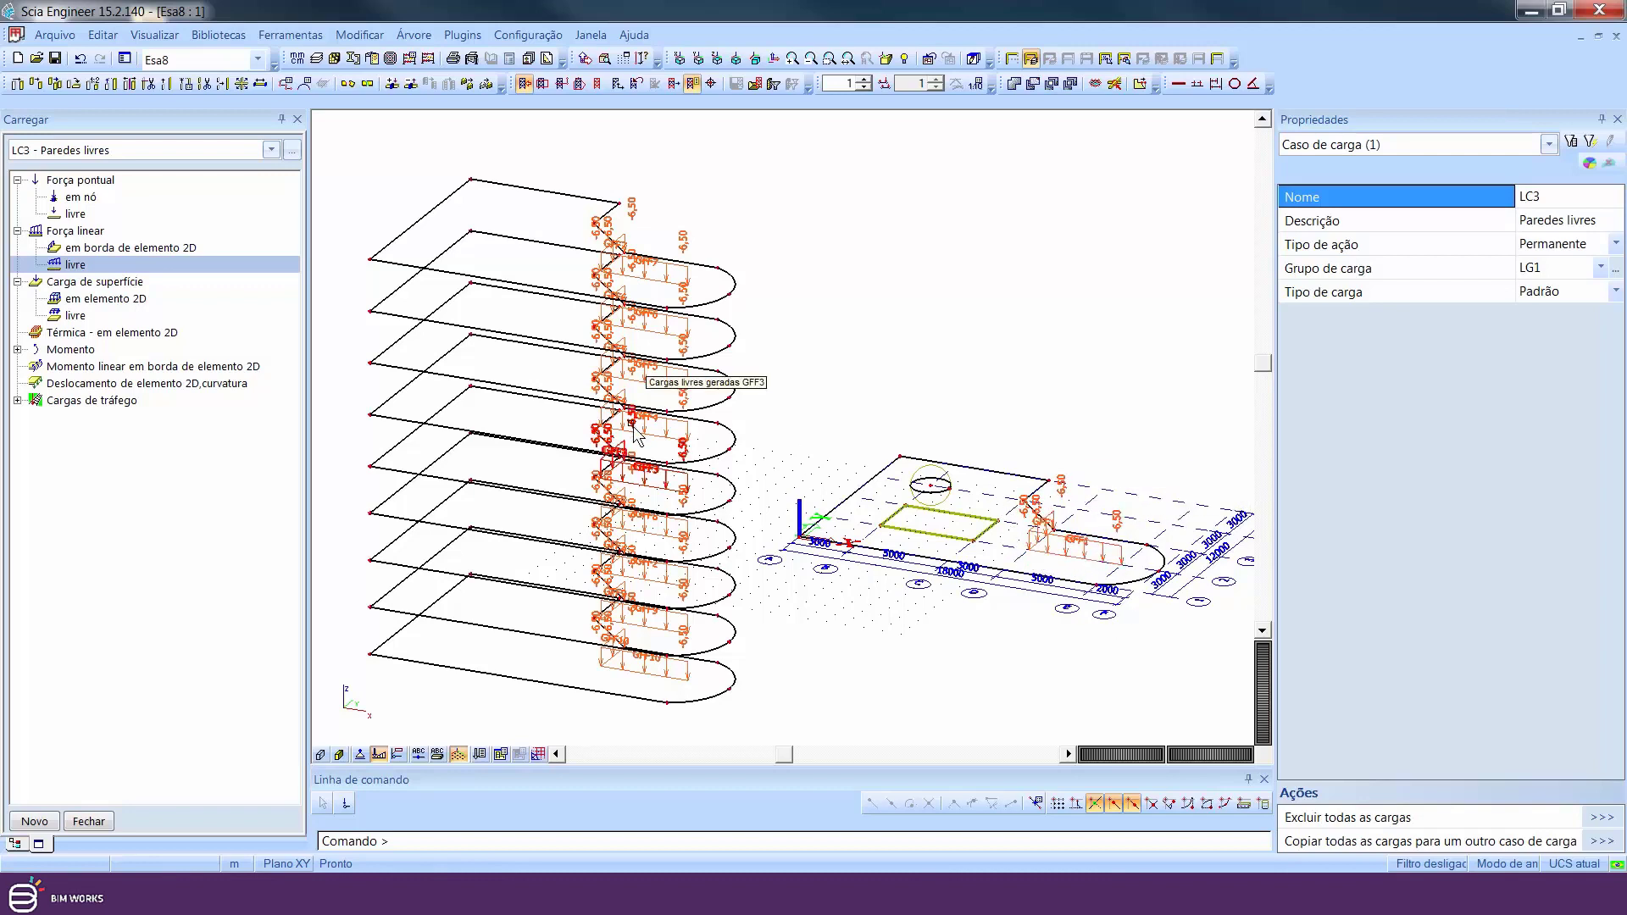
middle_drag(702, 440, 783, 463)
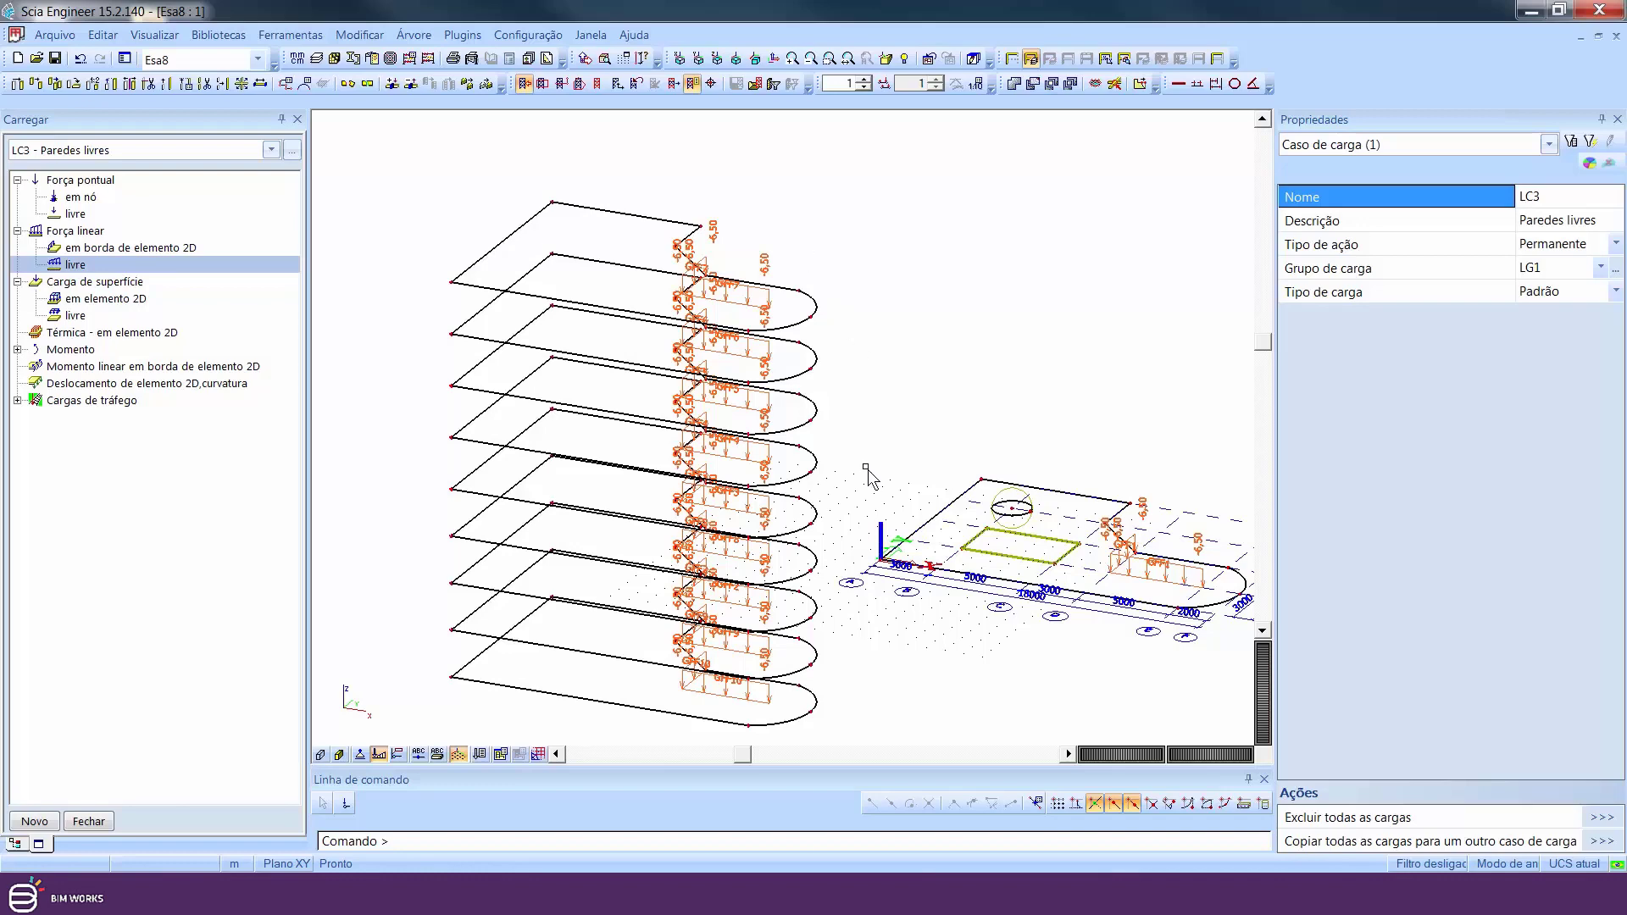
key(ctrl+z)
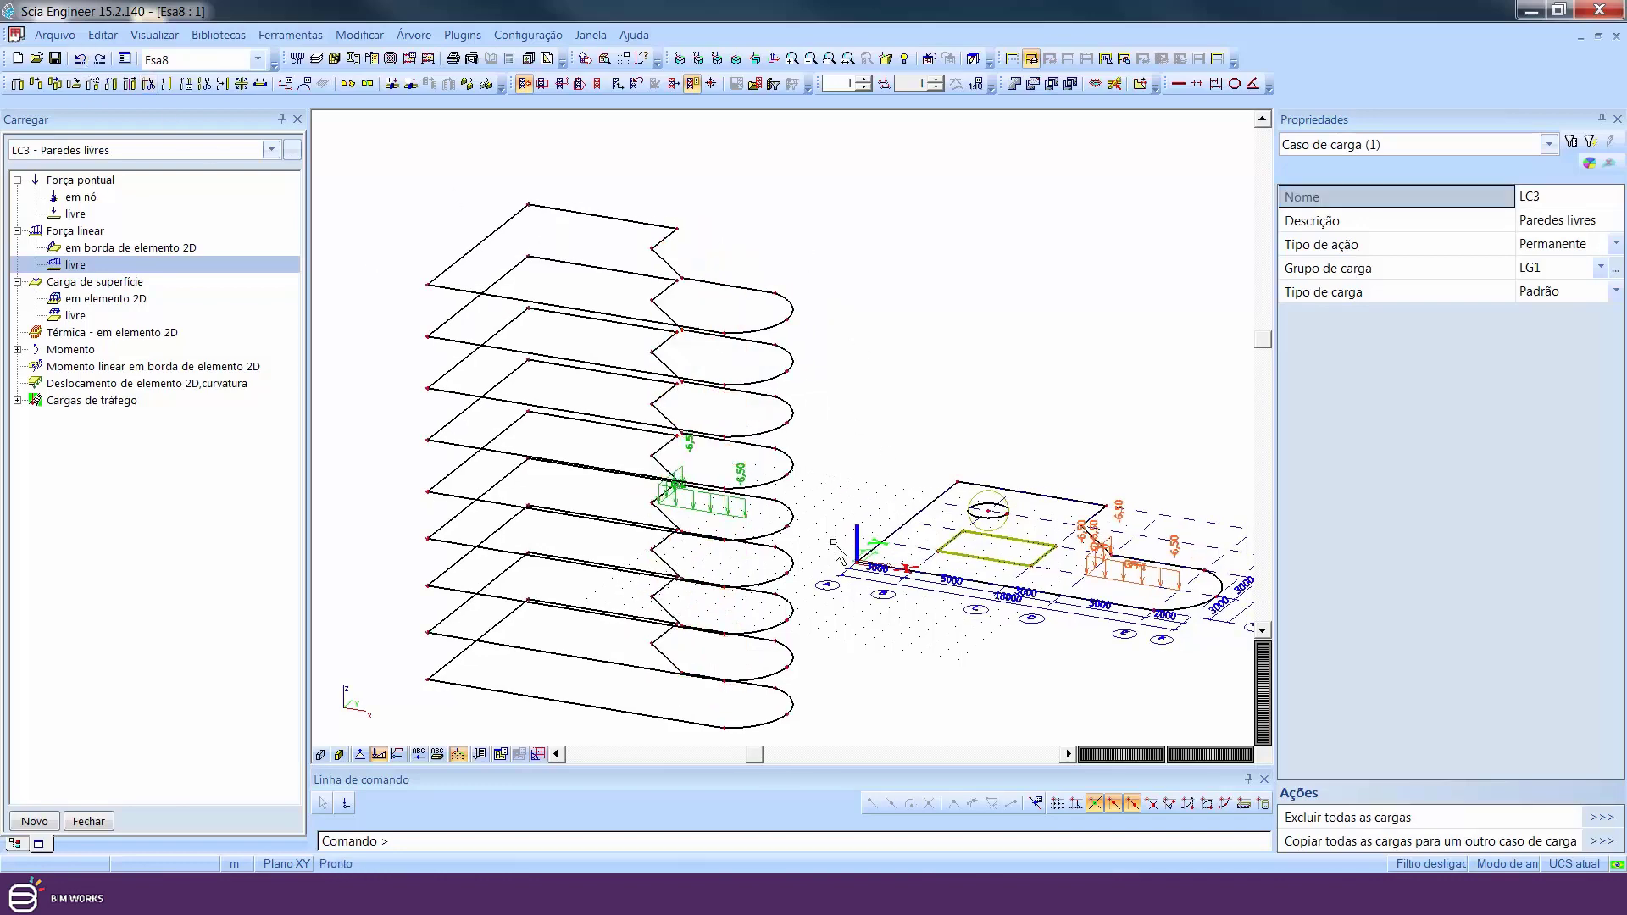
Try generating the loads with the free line force's validity set to Z=0, and undo the generation
scroll(763, 525, up, 4)
click(688, 472)
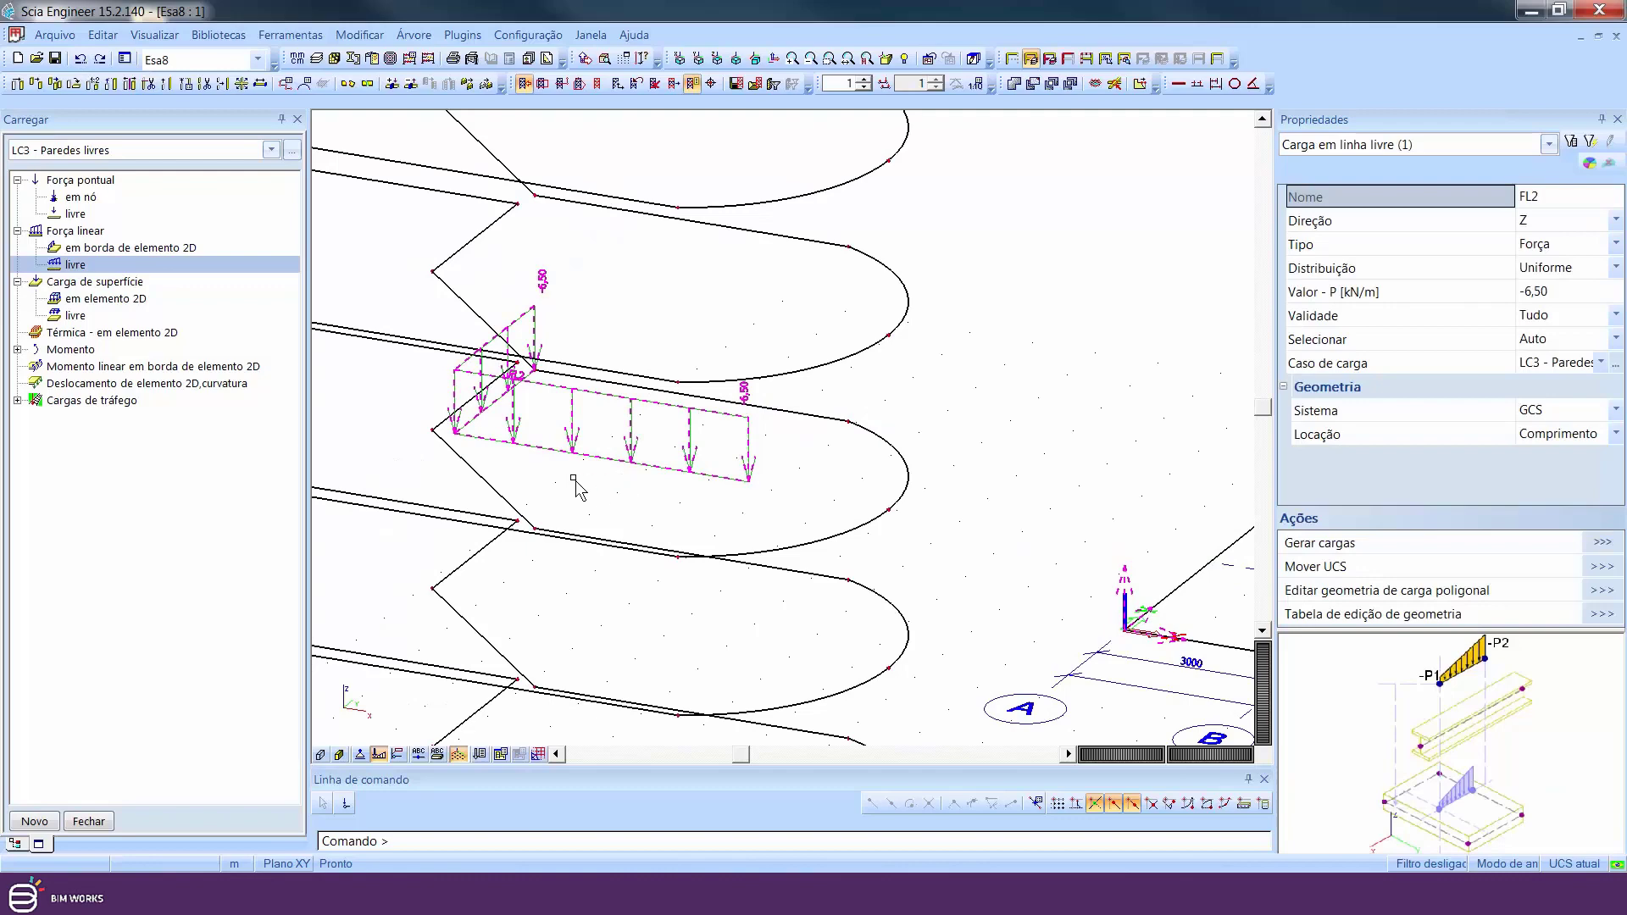
scroll(575, 489, down, 5)
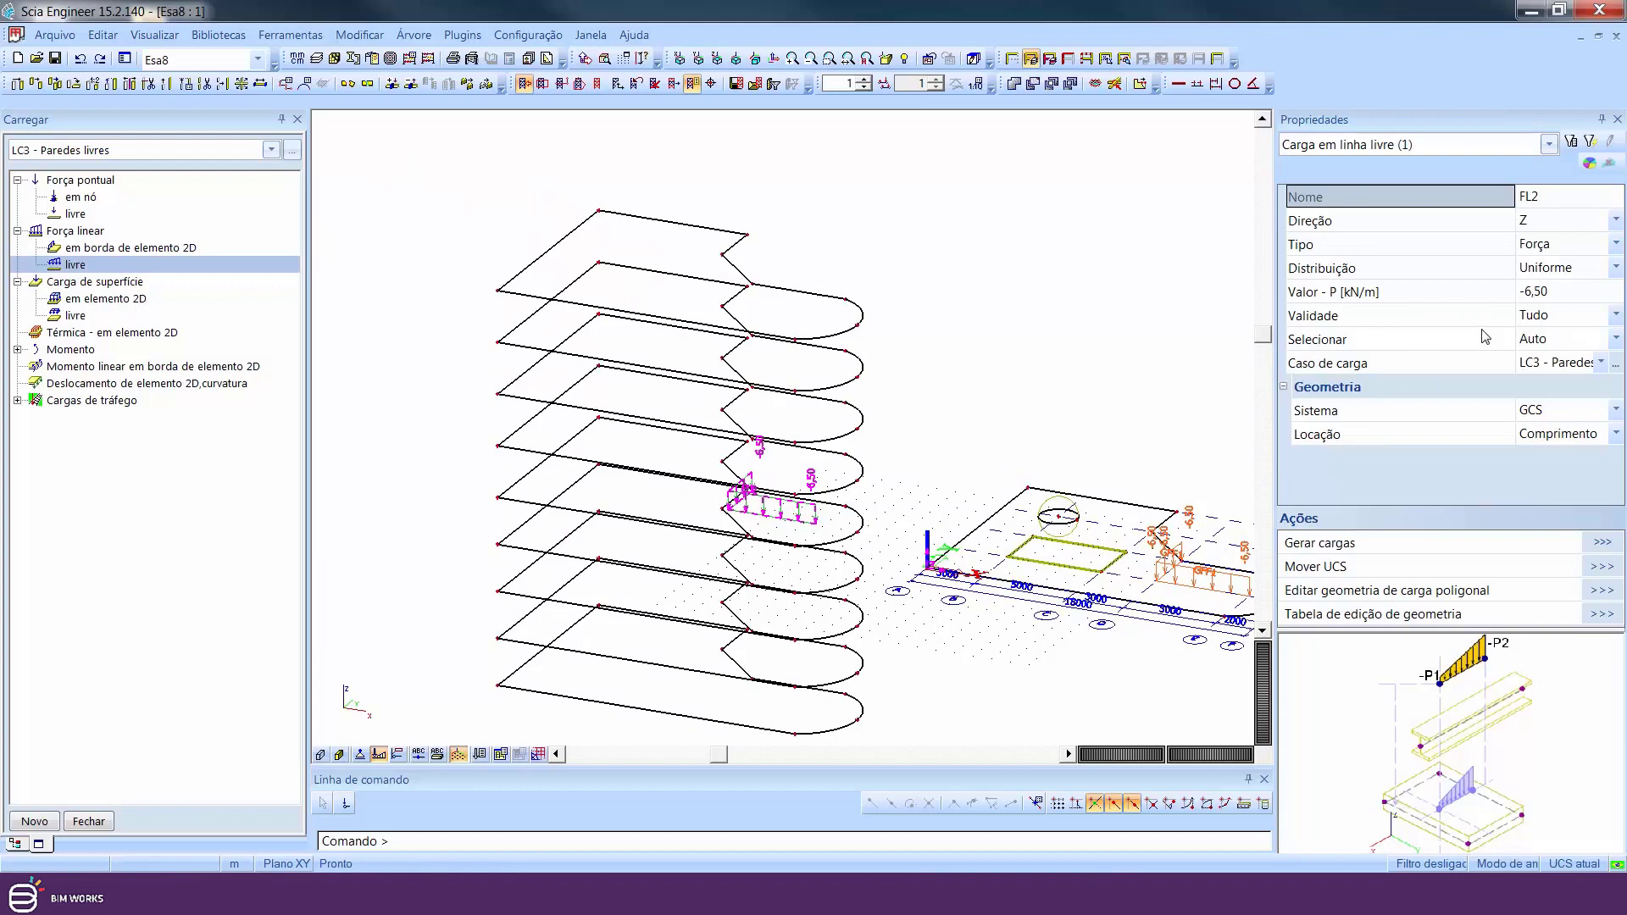
click(1542, 316)
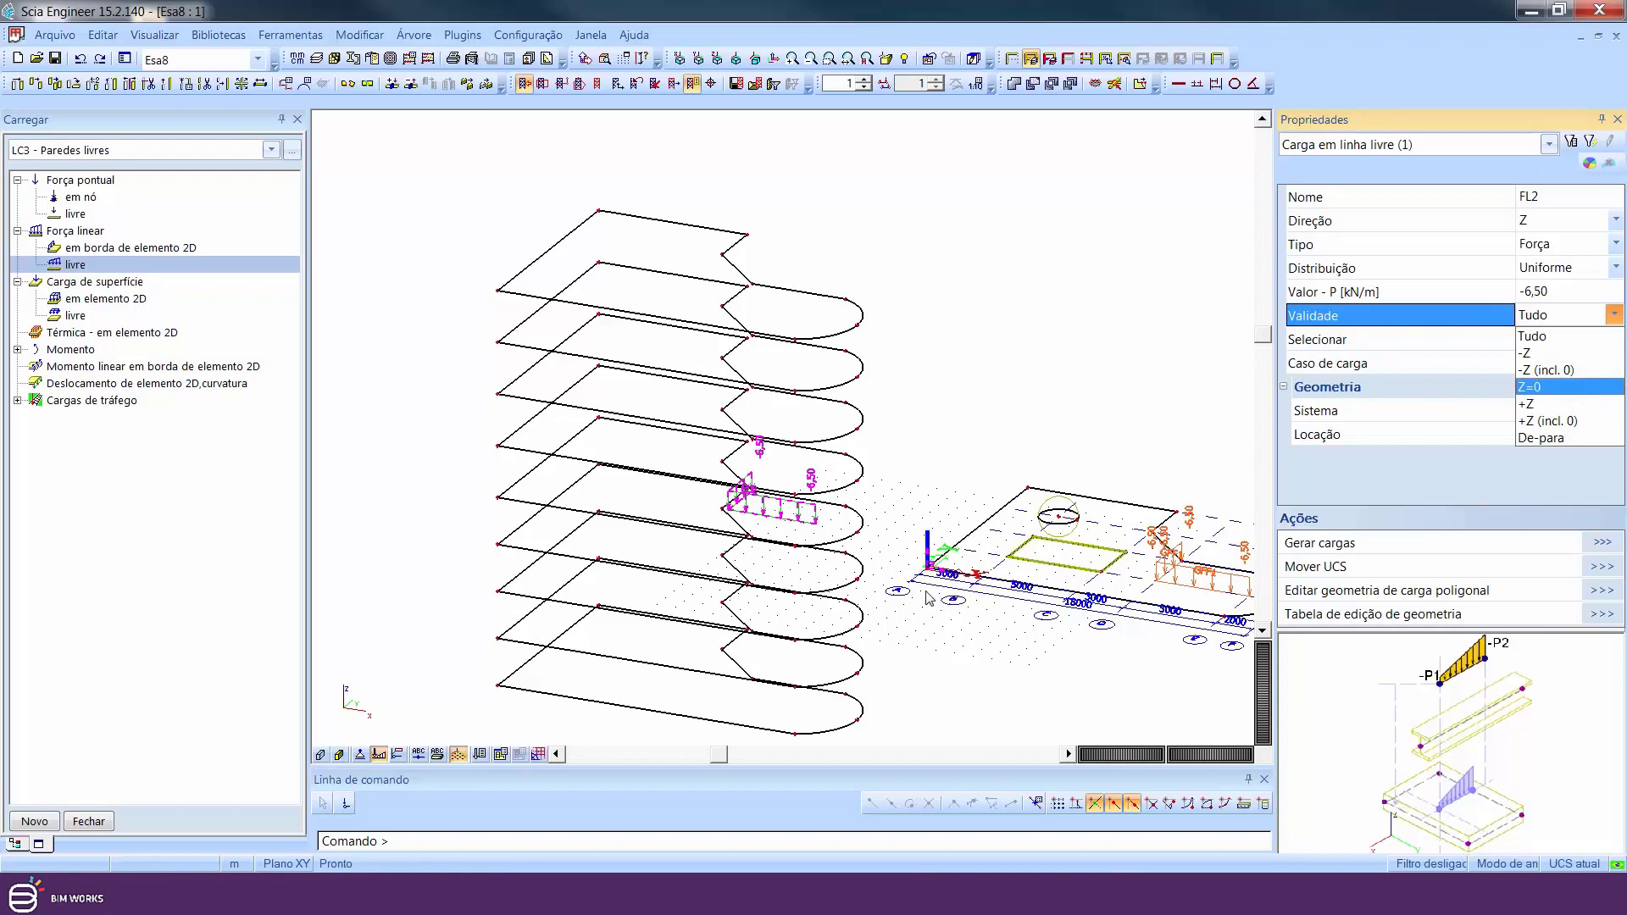
click(1613, 315)
click(1613, 315)
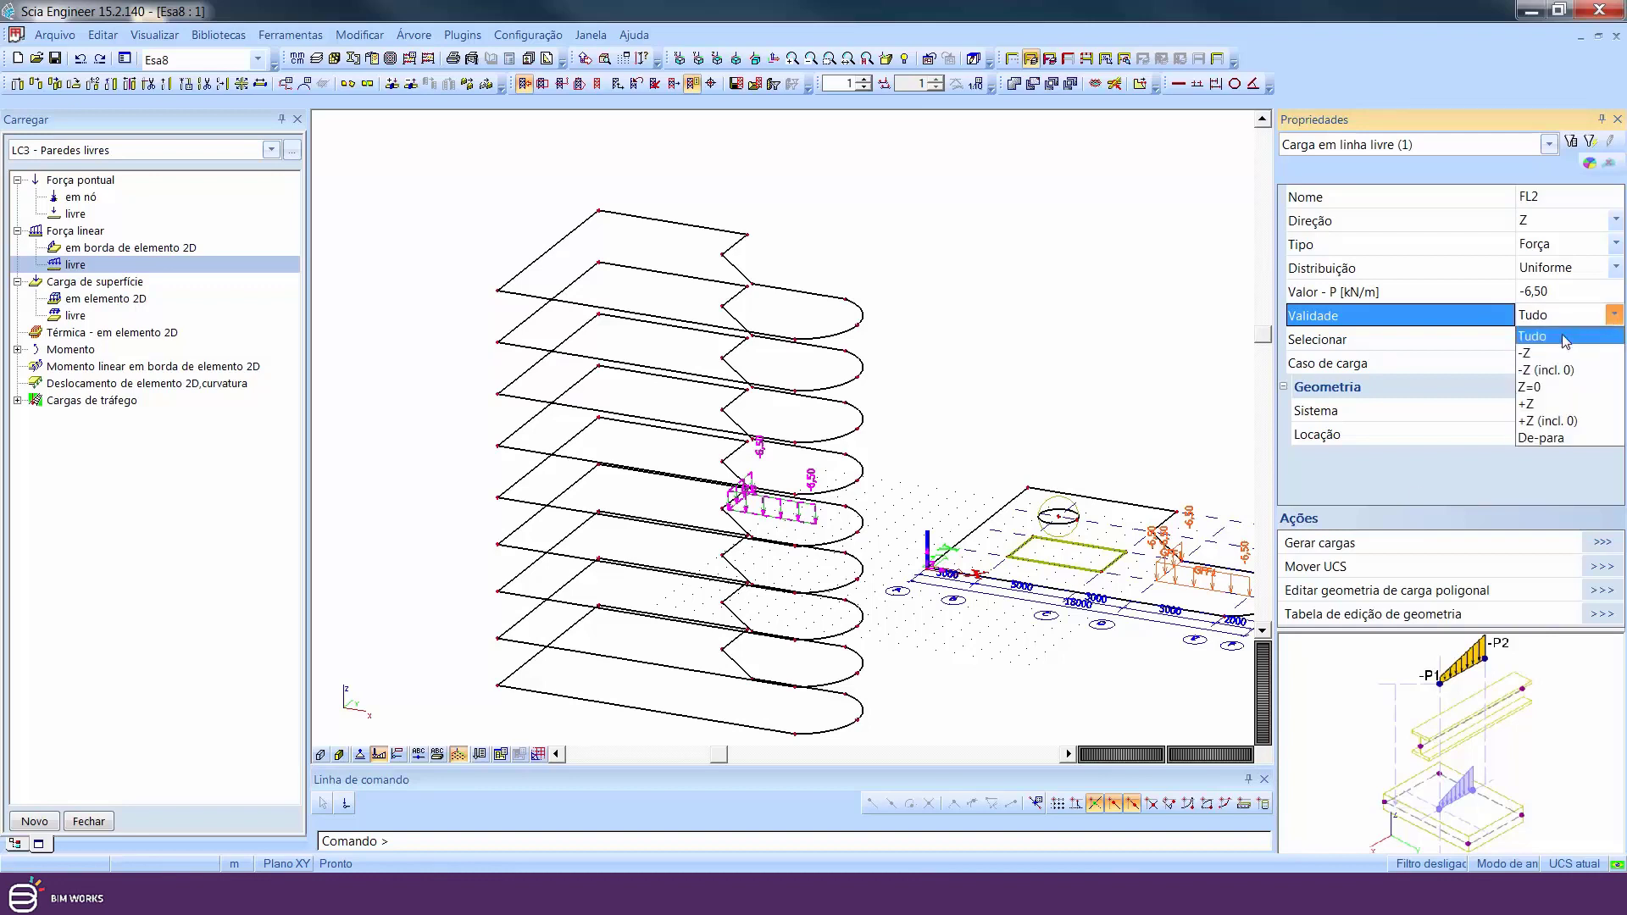
click(1534, 388)
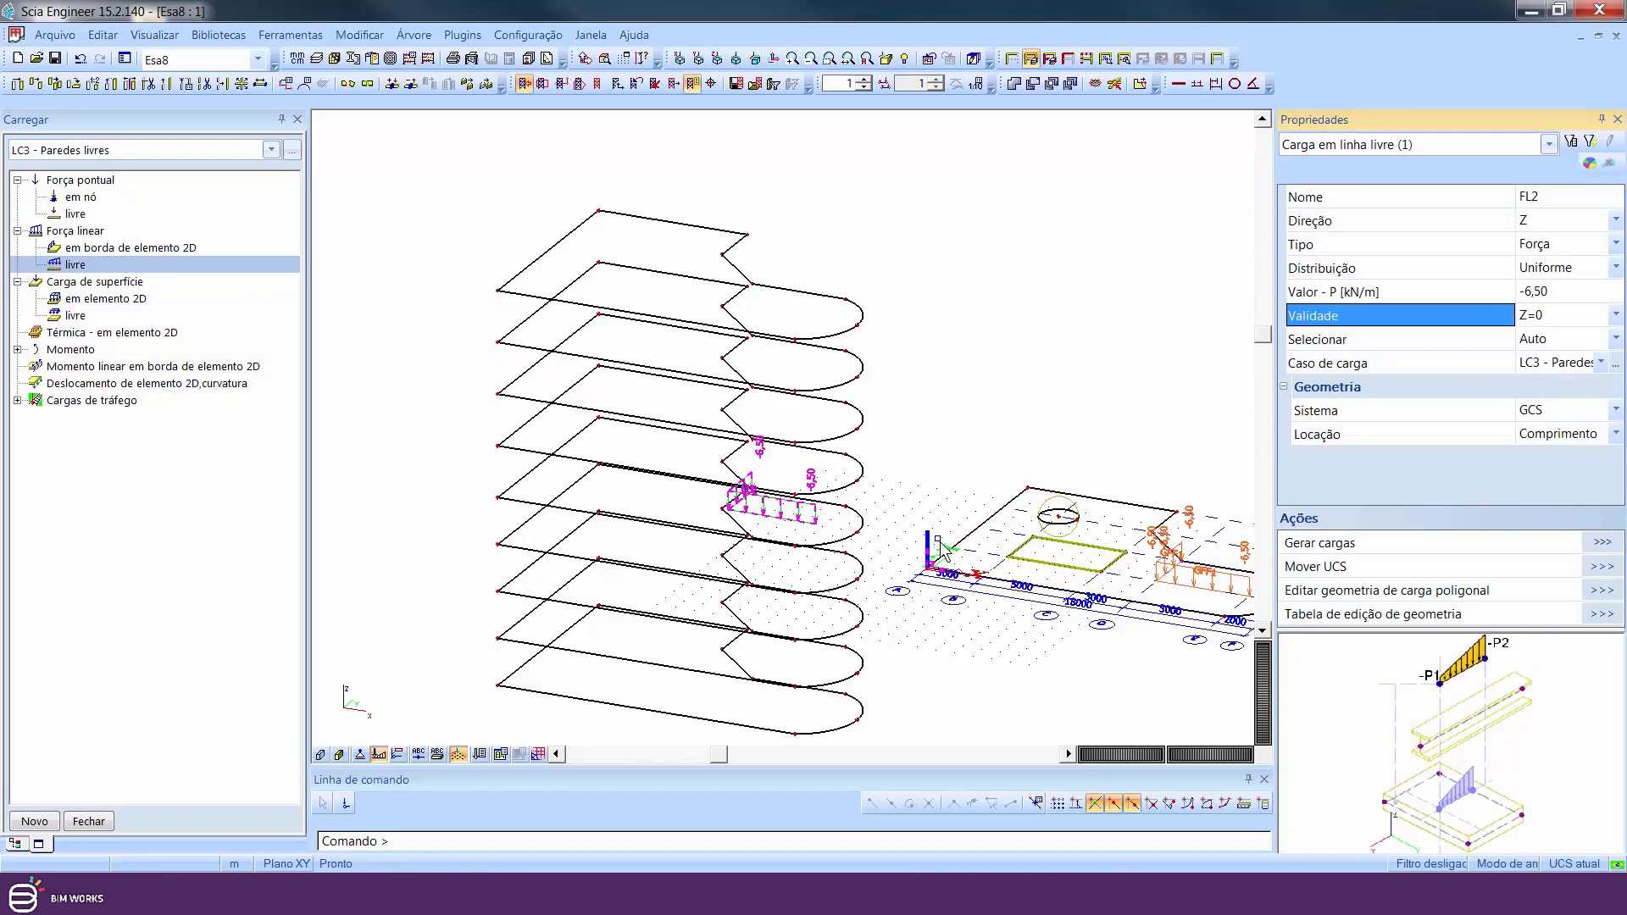
click(1601, 543)
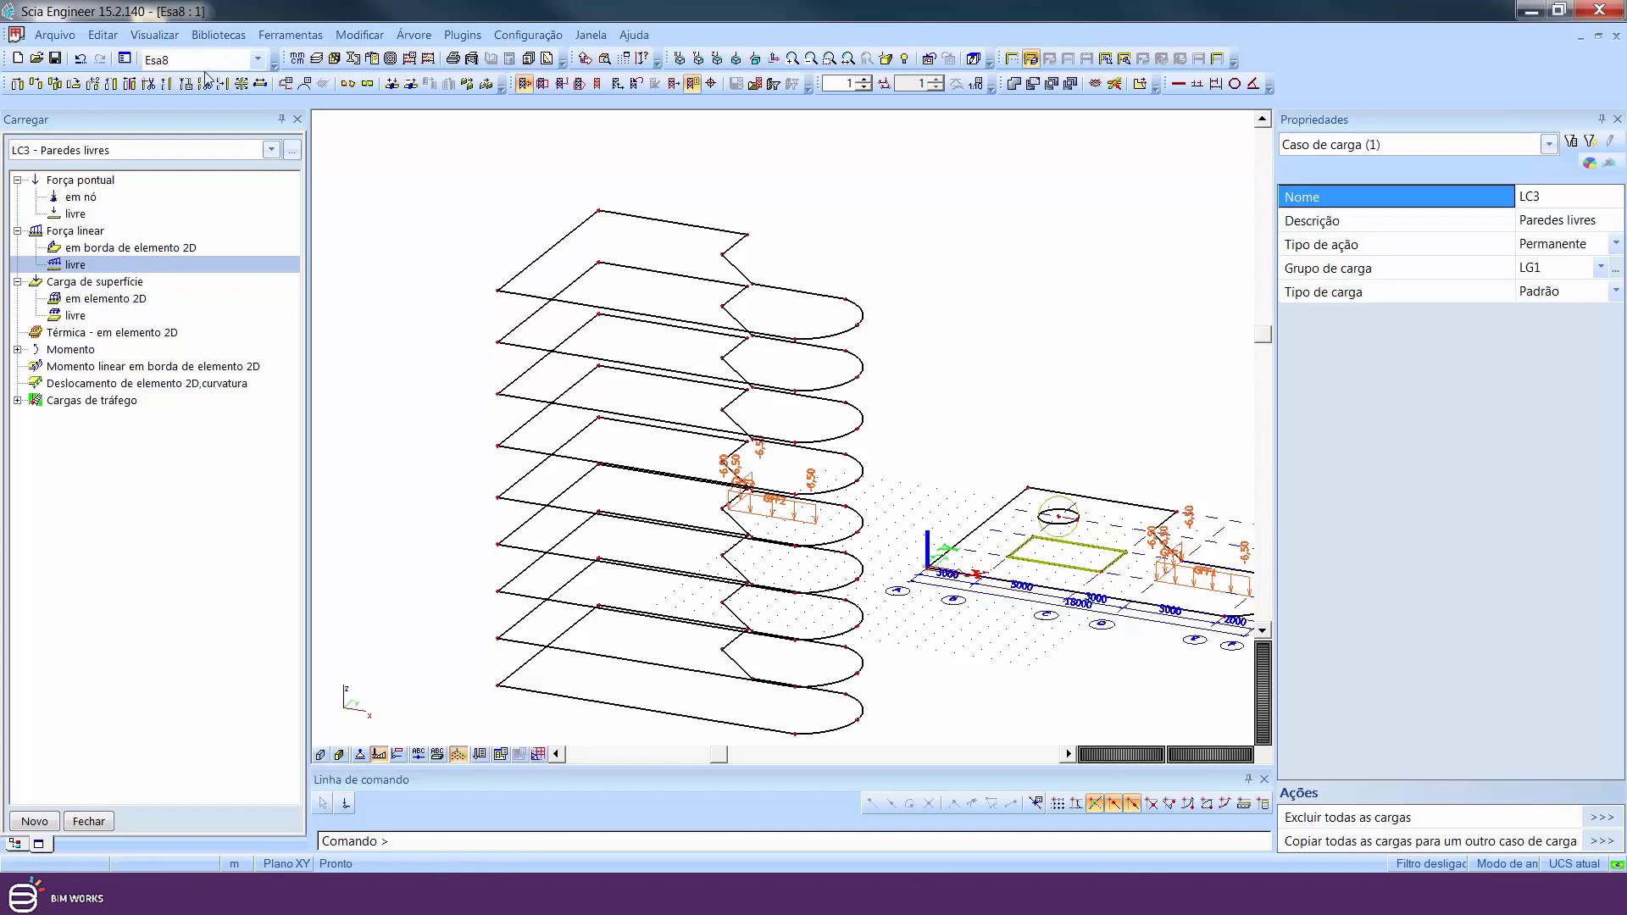
click(80, 59)
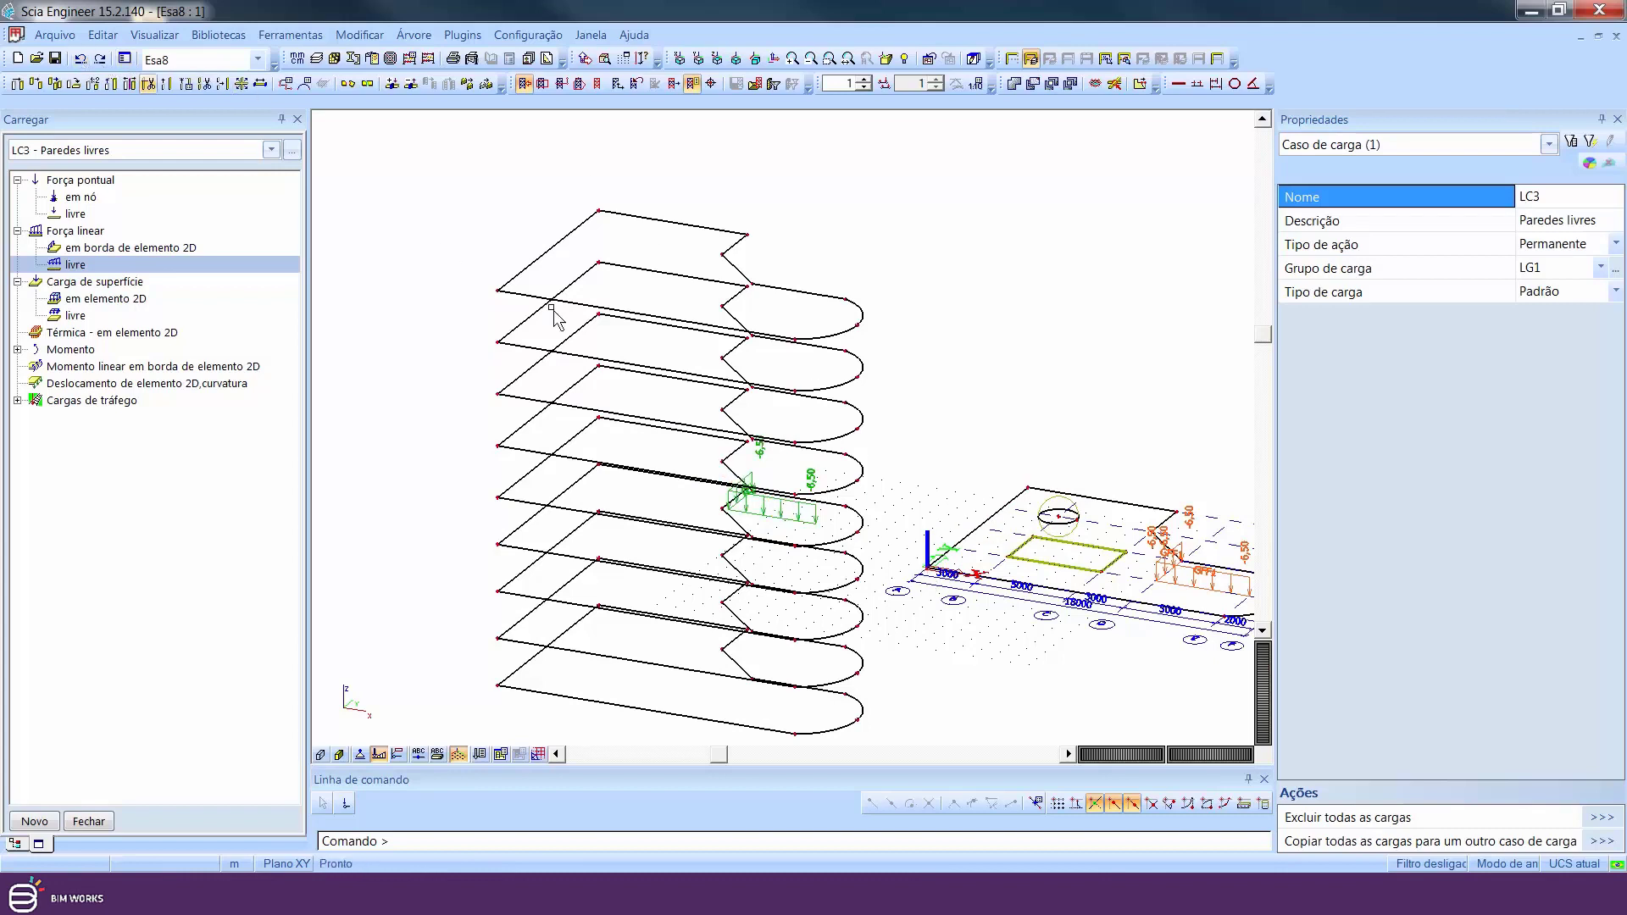
Try generating the loads with the free line force's validity set to +Z (incl. 0), and undo the generation
click(821, 526)
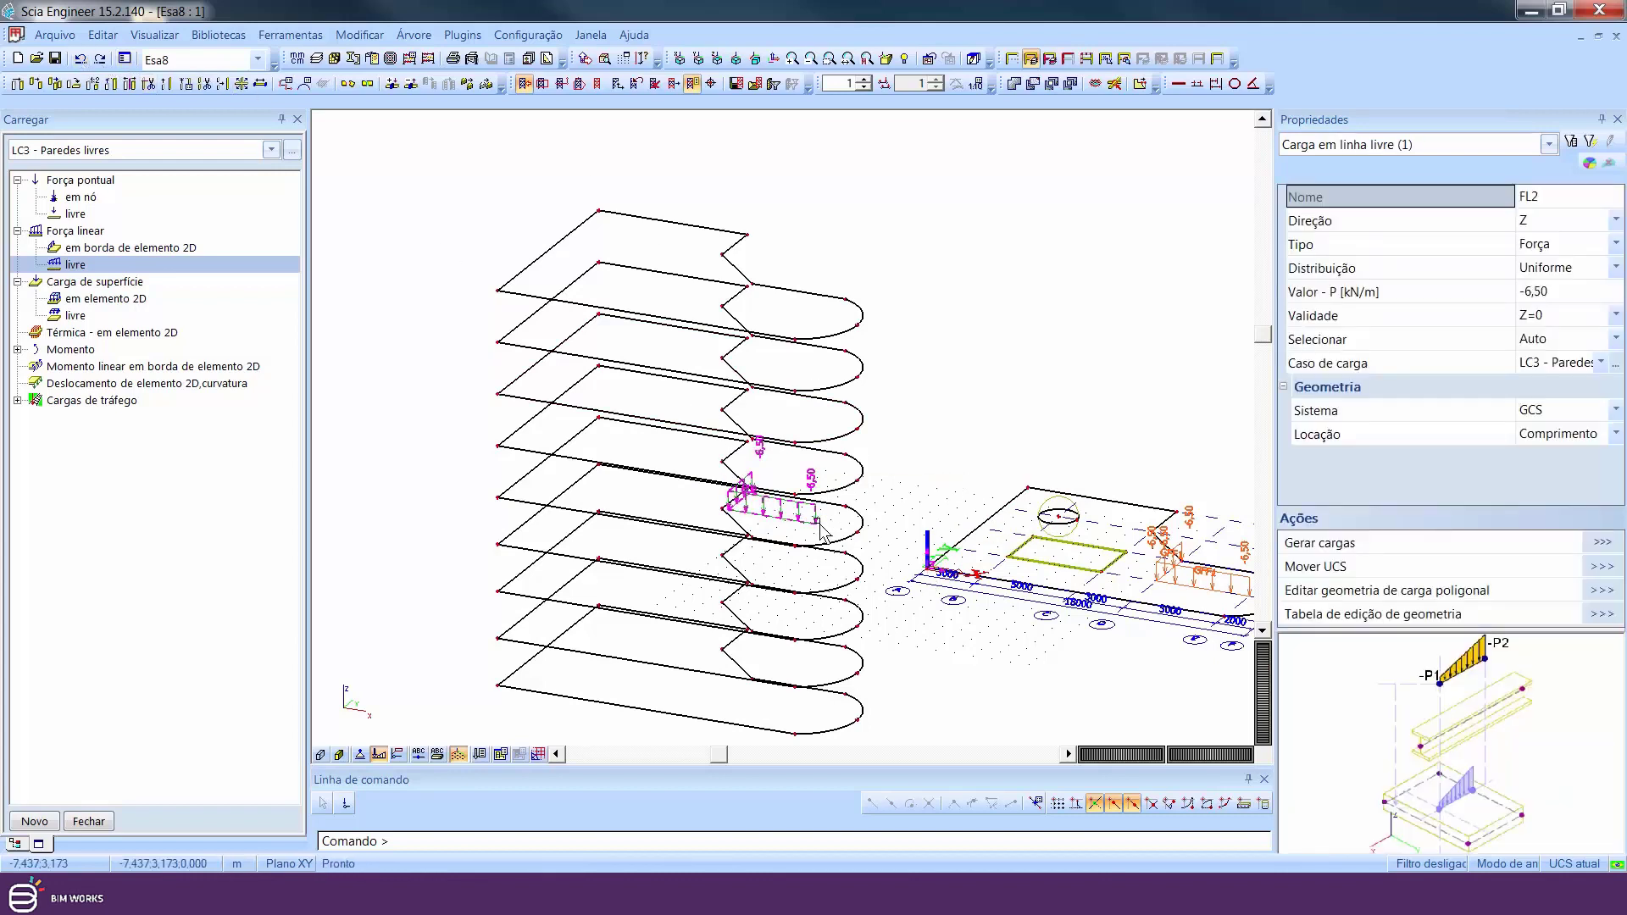
click(1616, 315)
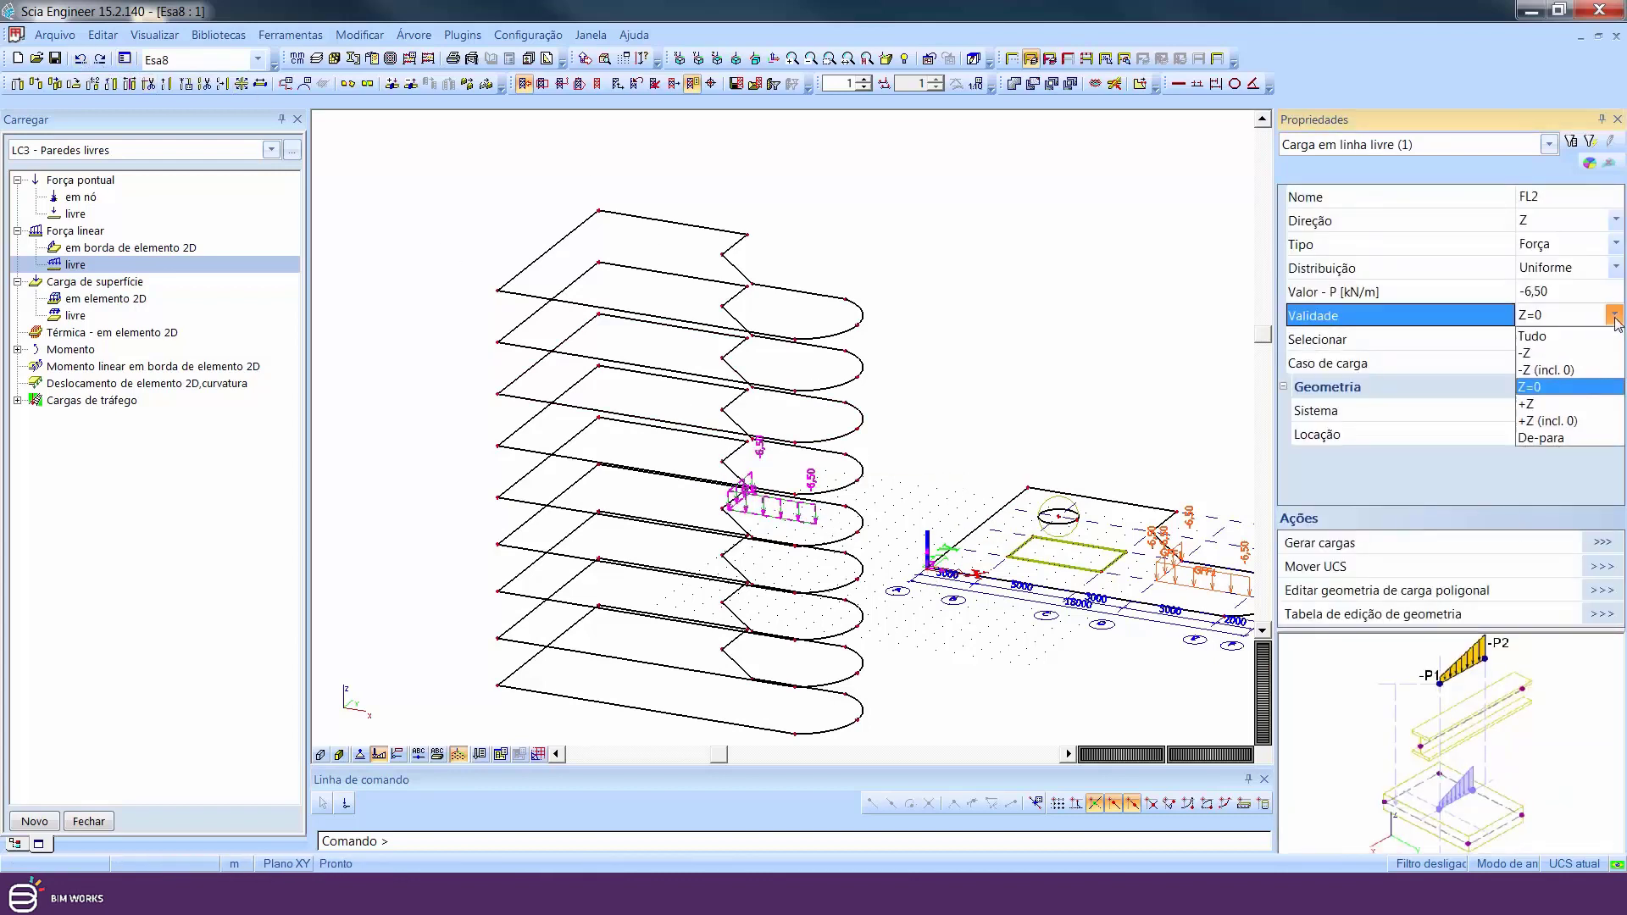
click(1547, 421)
click(1604, 543)
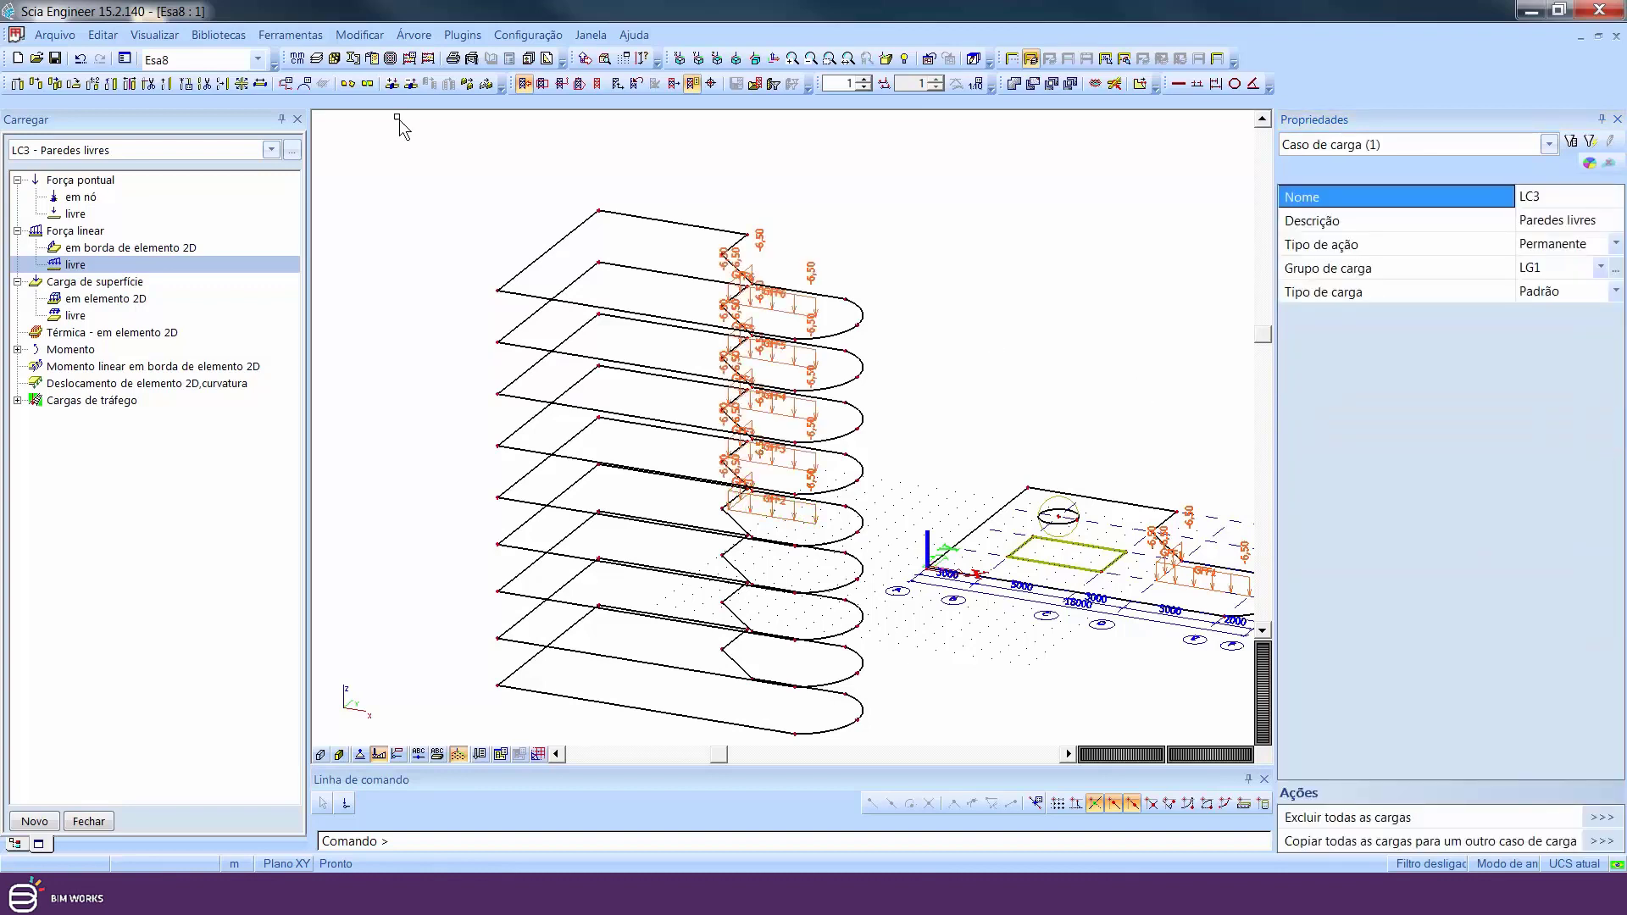
click(80, 59)
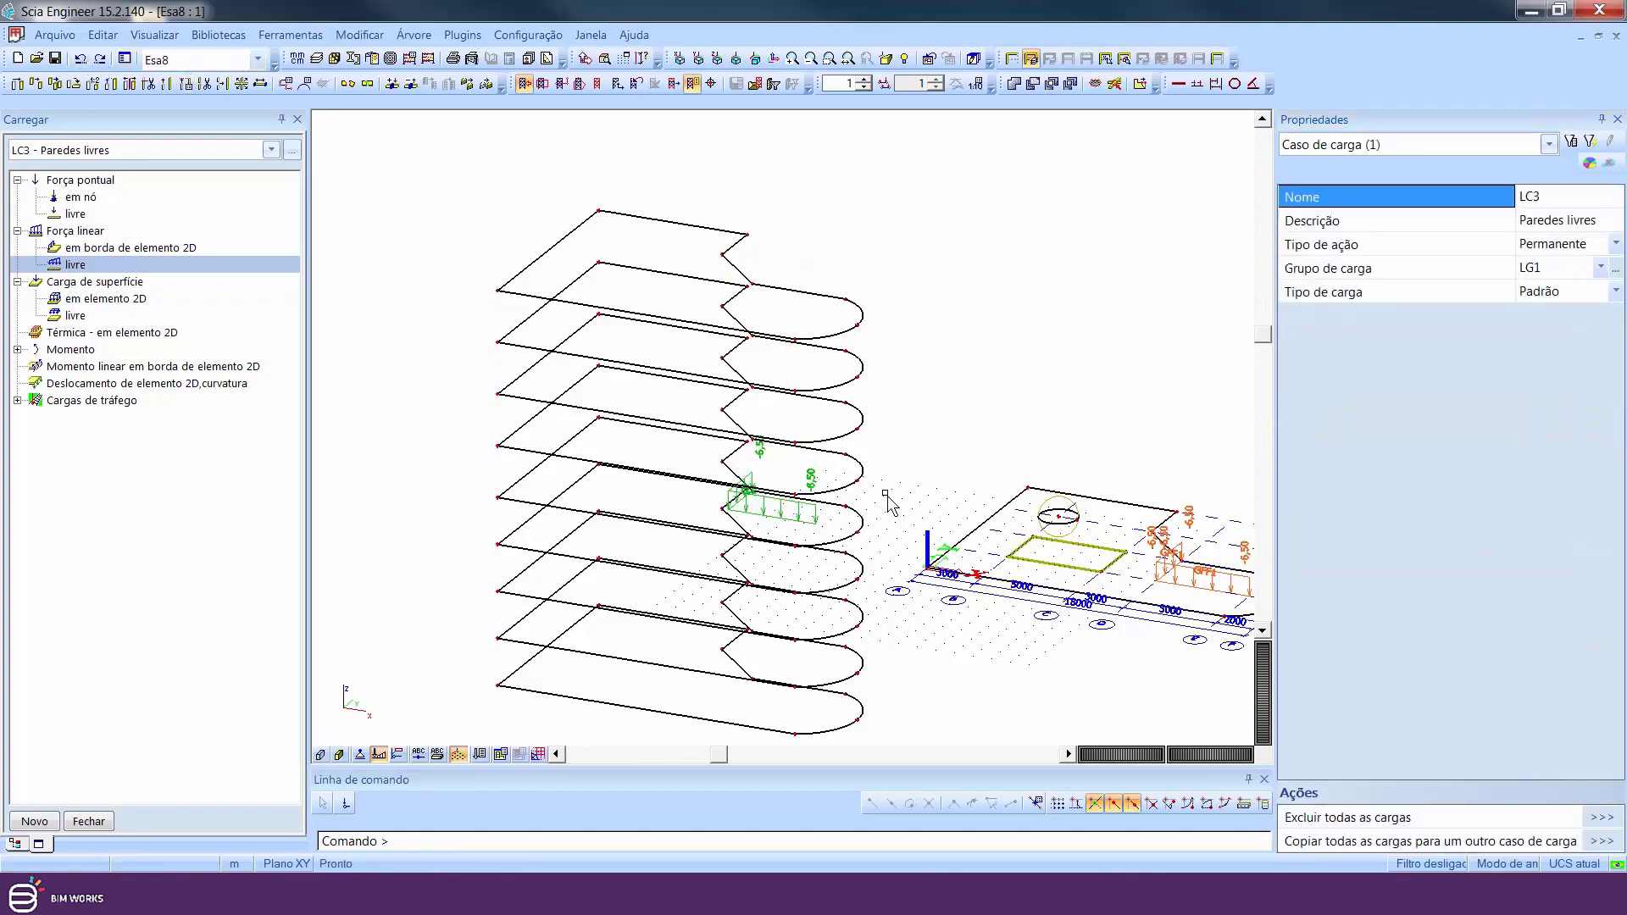
Set the validity of the stack's free line force to -Z and generate its loads
click(813, 518)
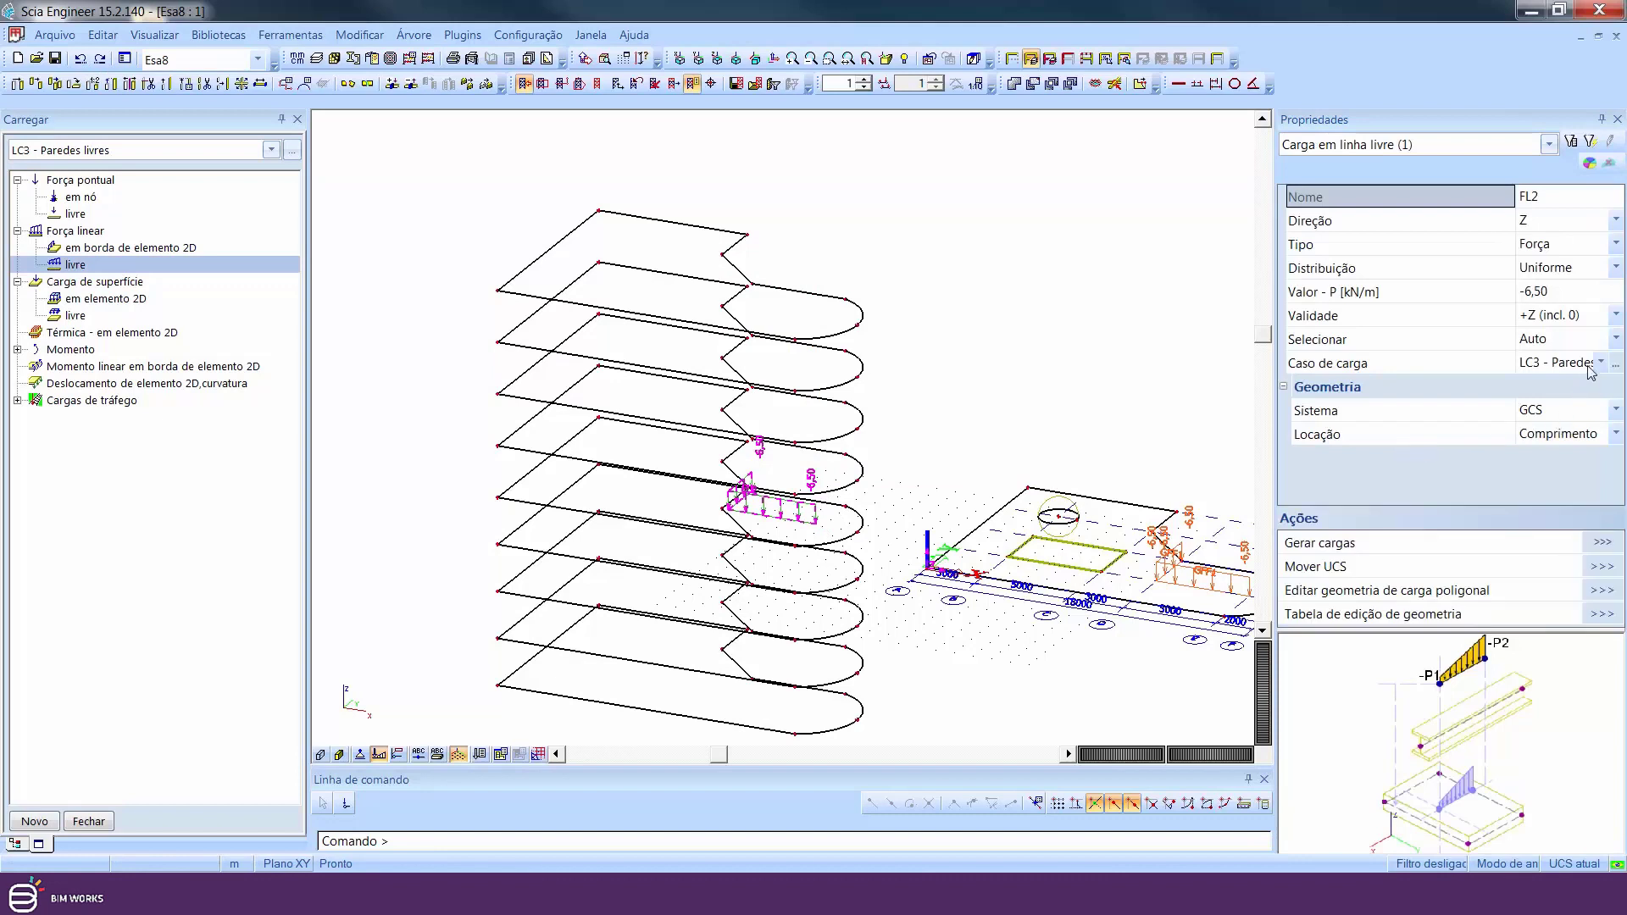
click(1615, 315)
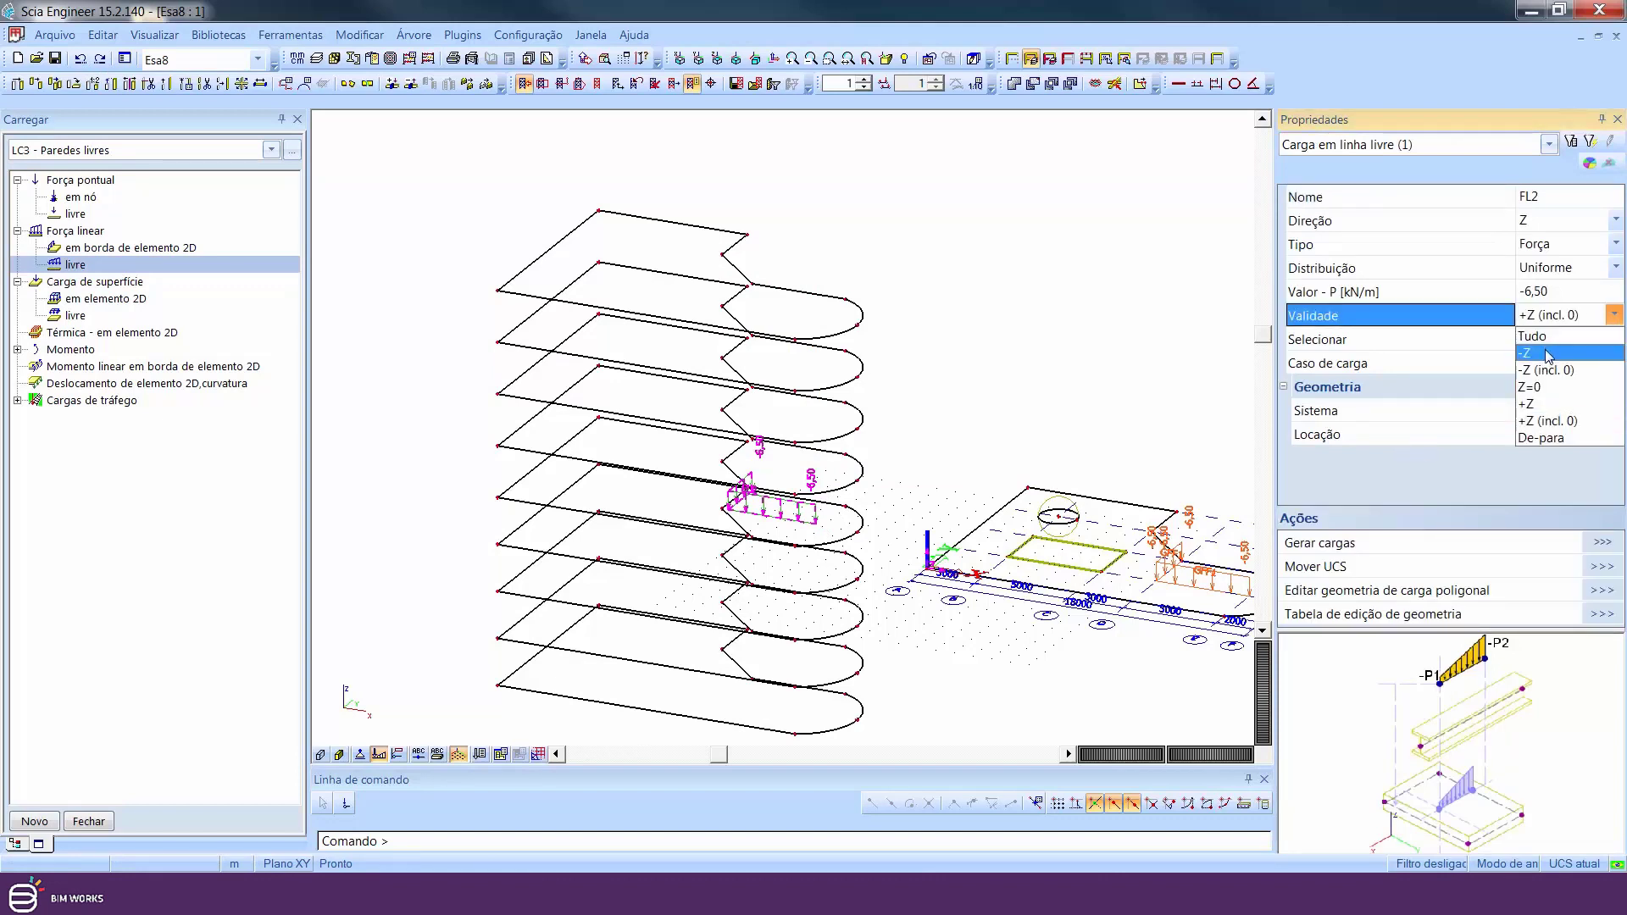
click(1555, 342)
click(1601, 542)
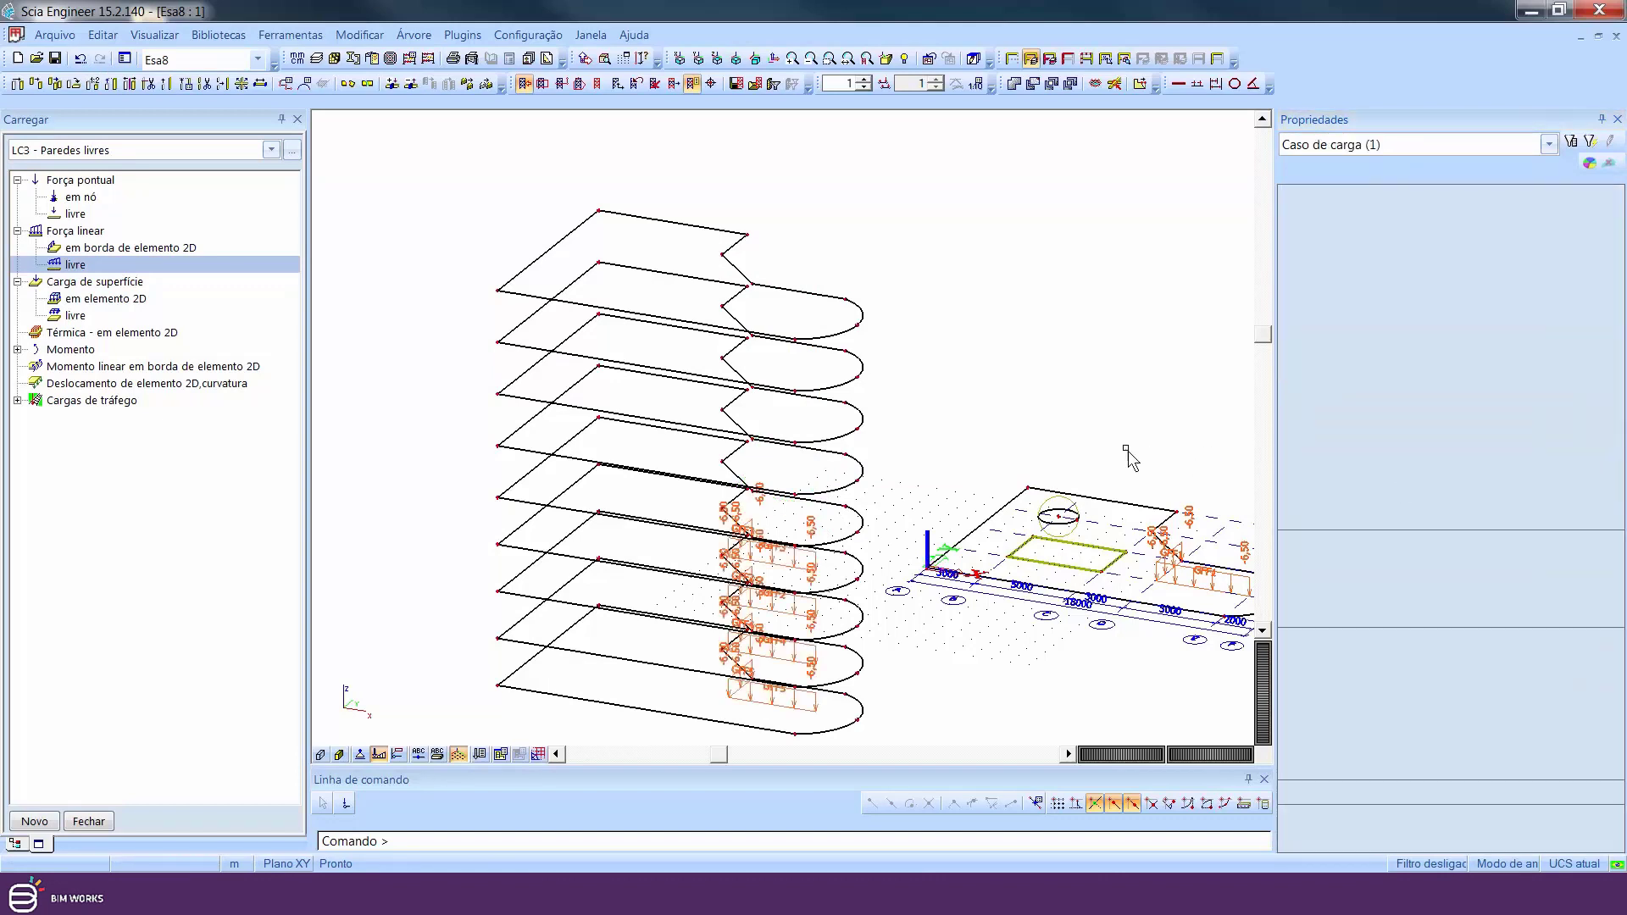
Undo the load generation from the stack's free line force
click(80, 59)
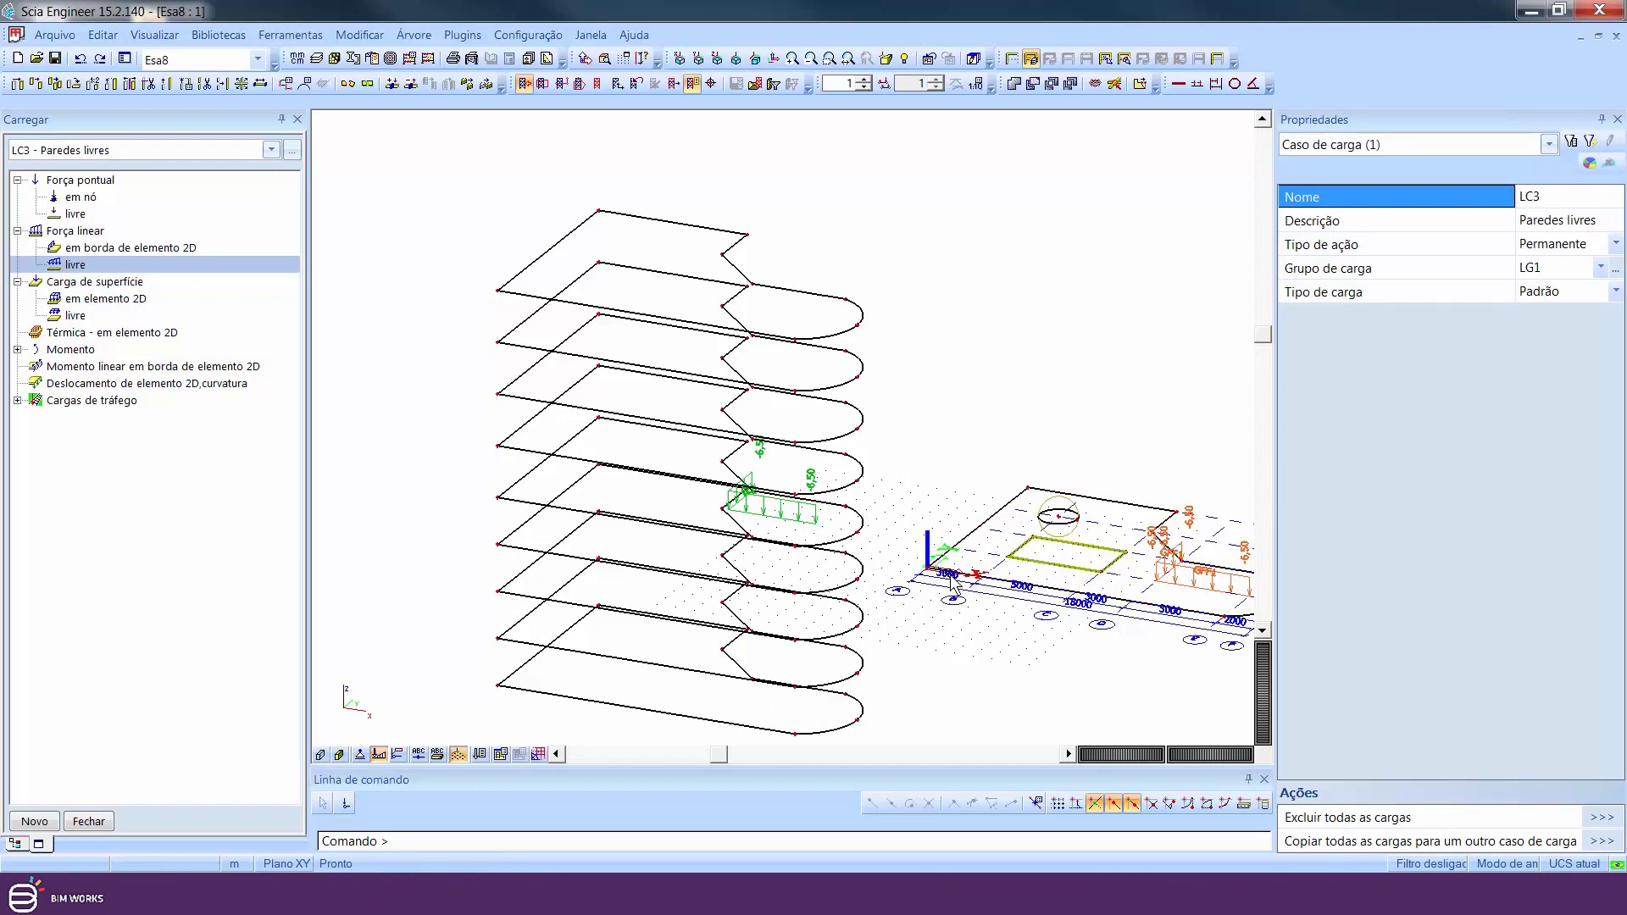
Try drawing a triangular free surface force of -1.00 kN/m² through three nodes at the rounded end of the stacked slabs
double_click(77, 318)
click(1125, 645)
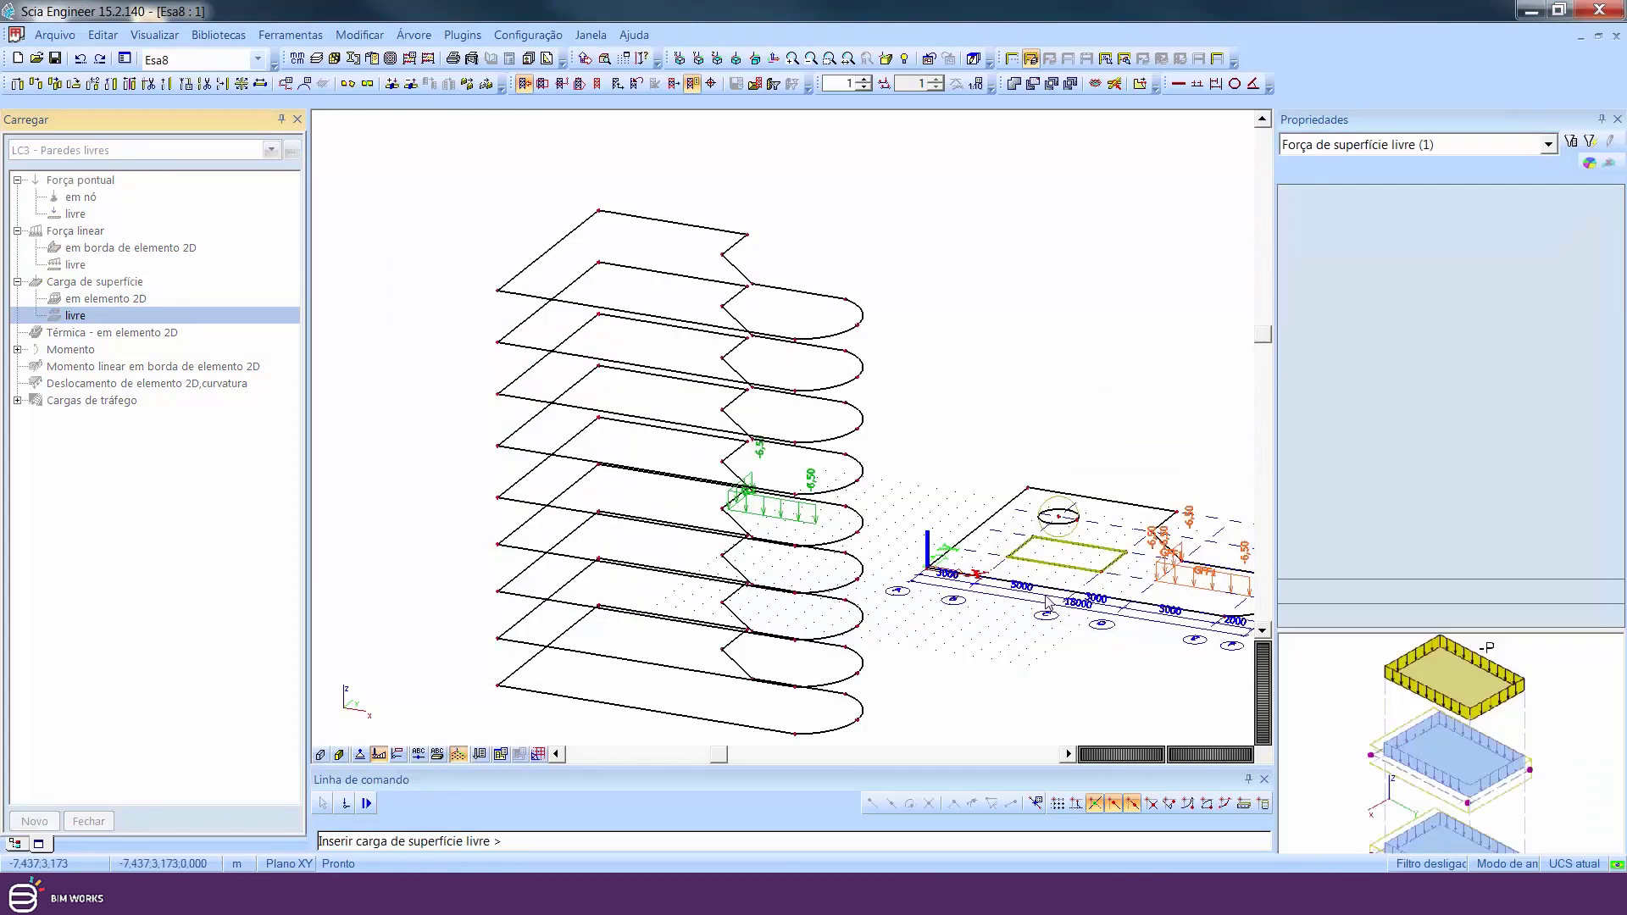
scroll(899, 427, up, 3)
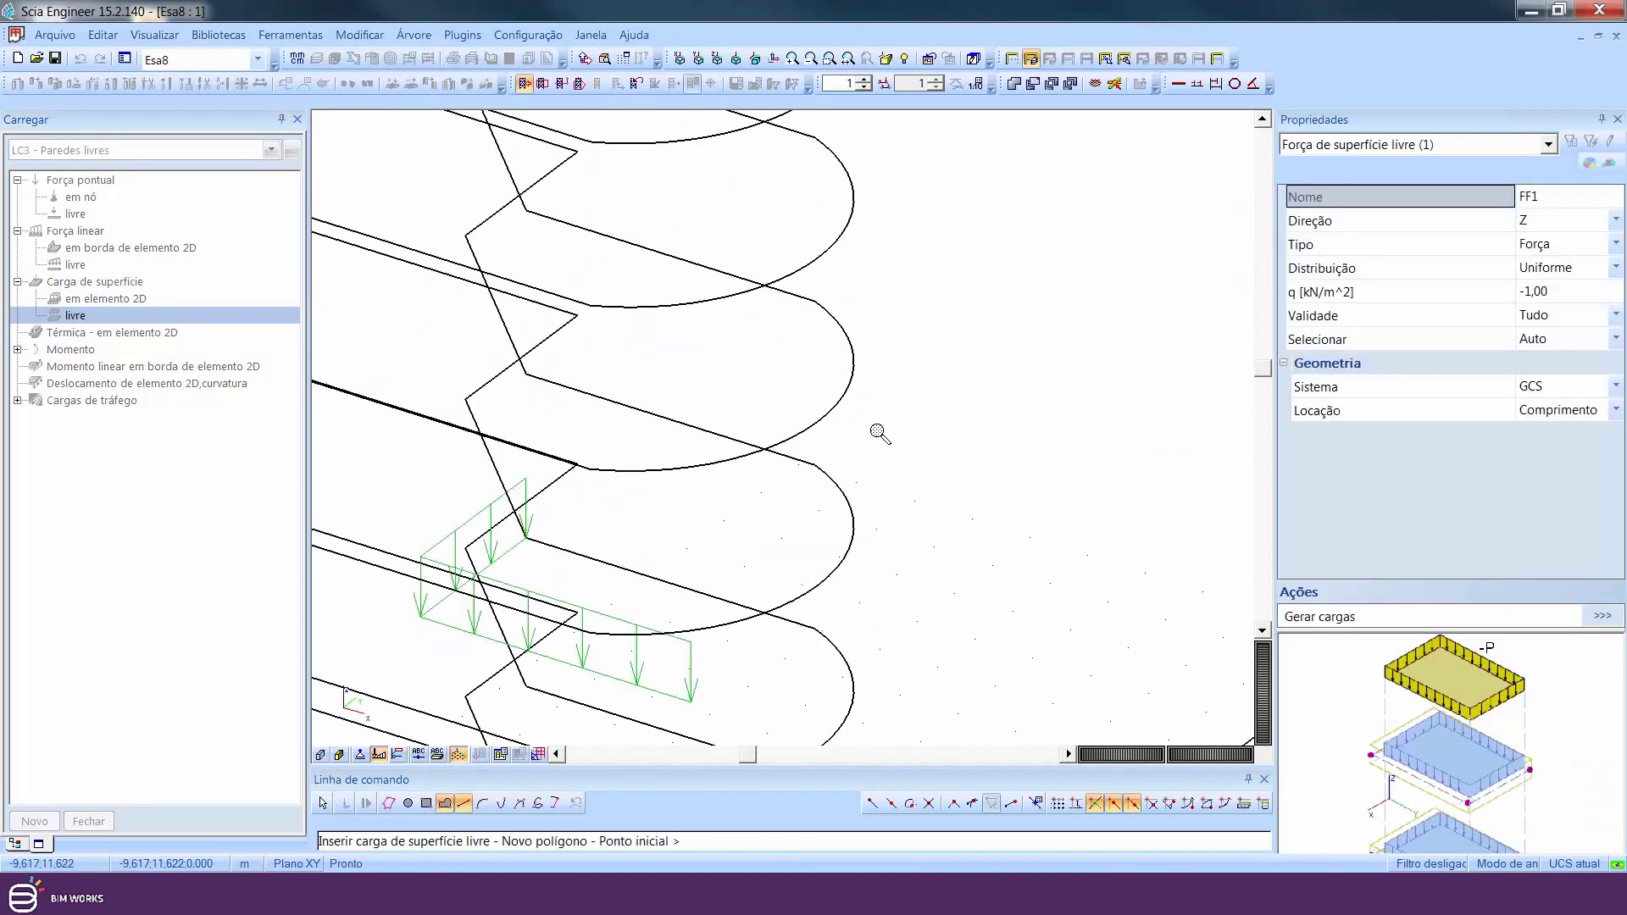
scroll(882, 434, up, 3)
mouse_move(1035, 411)
middle_down()
mouse_move(1052, 496)
mouse_move(1042, 426)
middle_up()
click(982, 495)
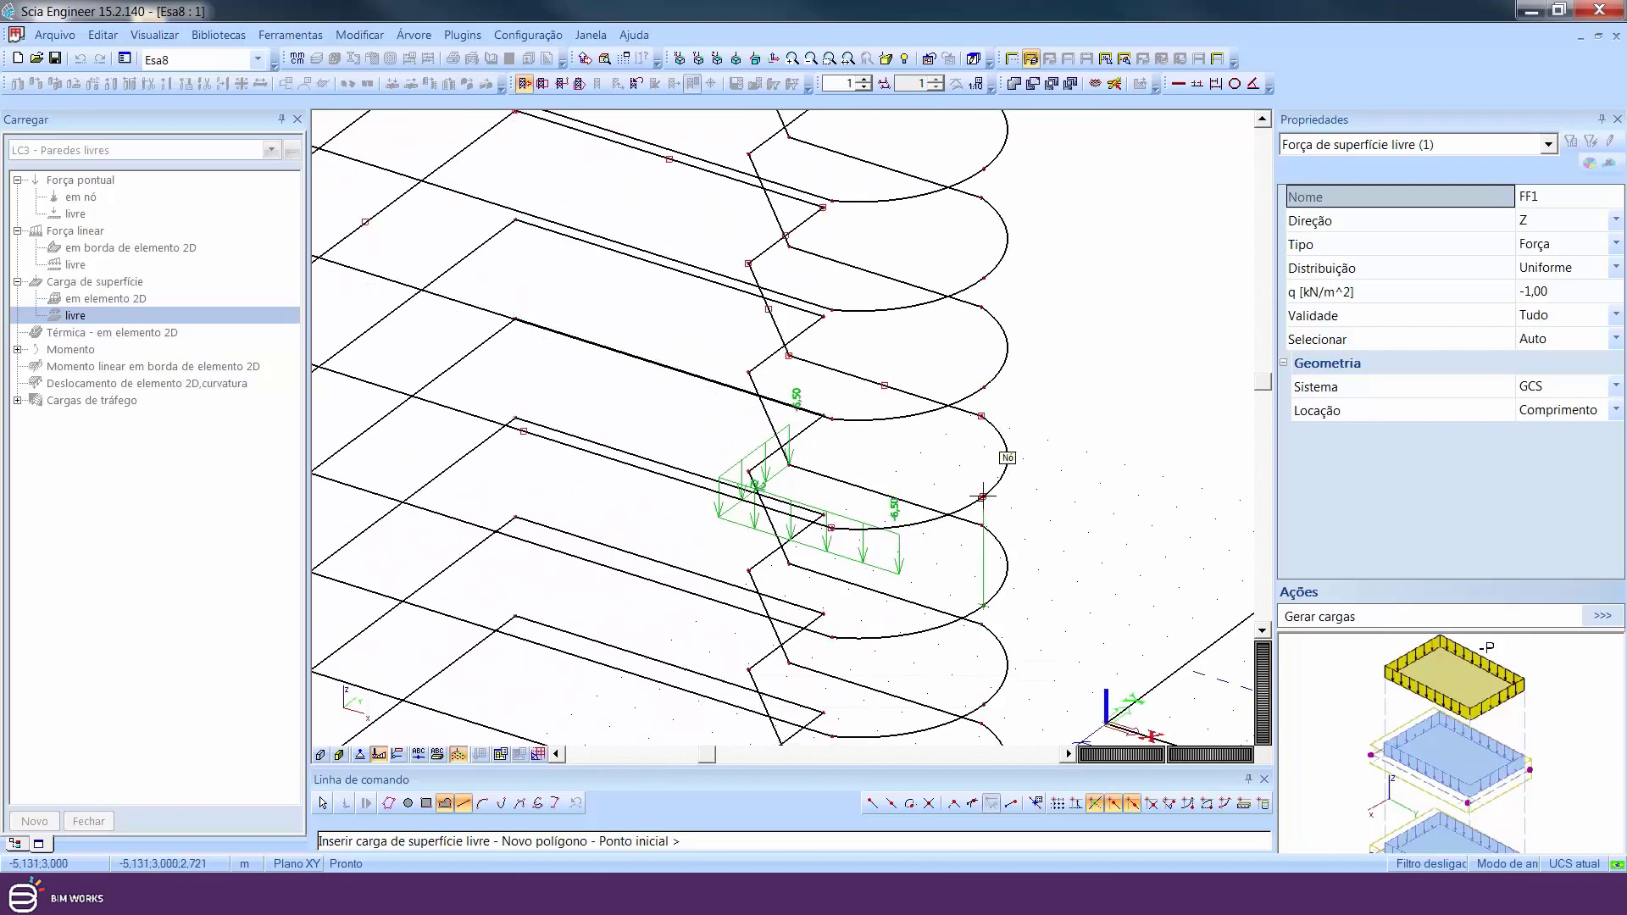
click(983, 415)
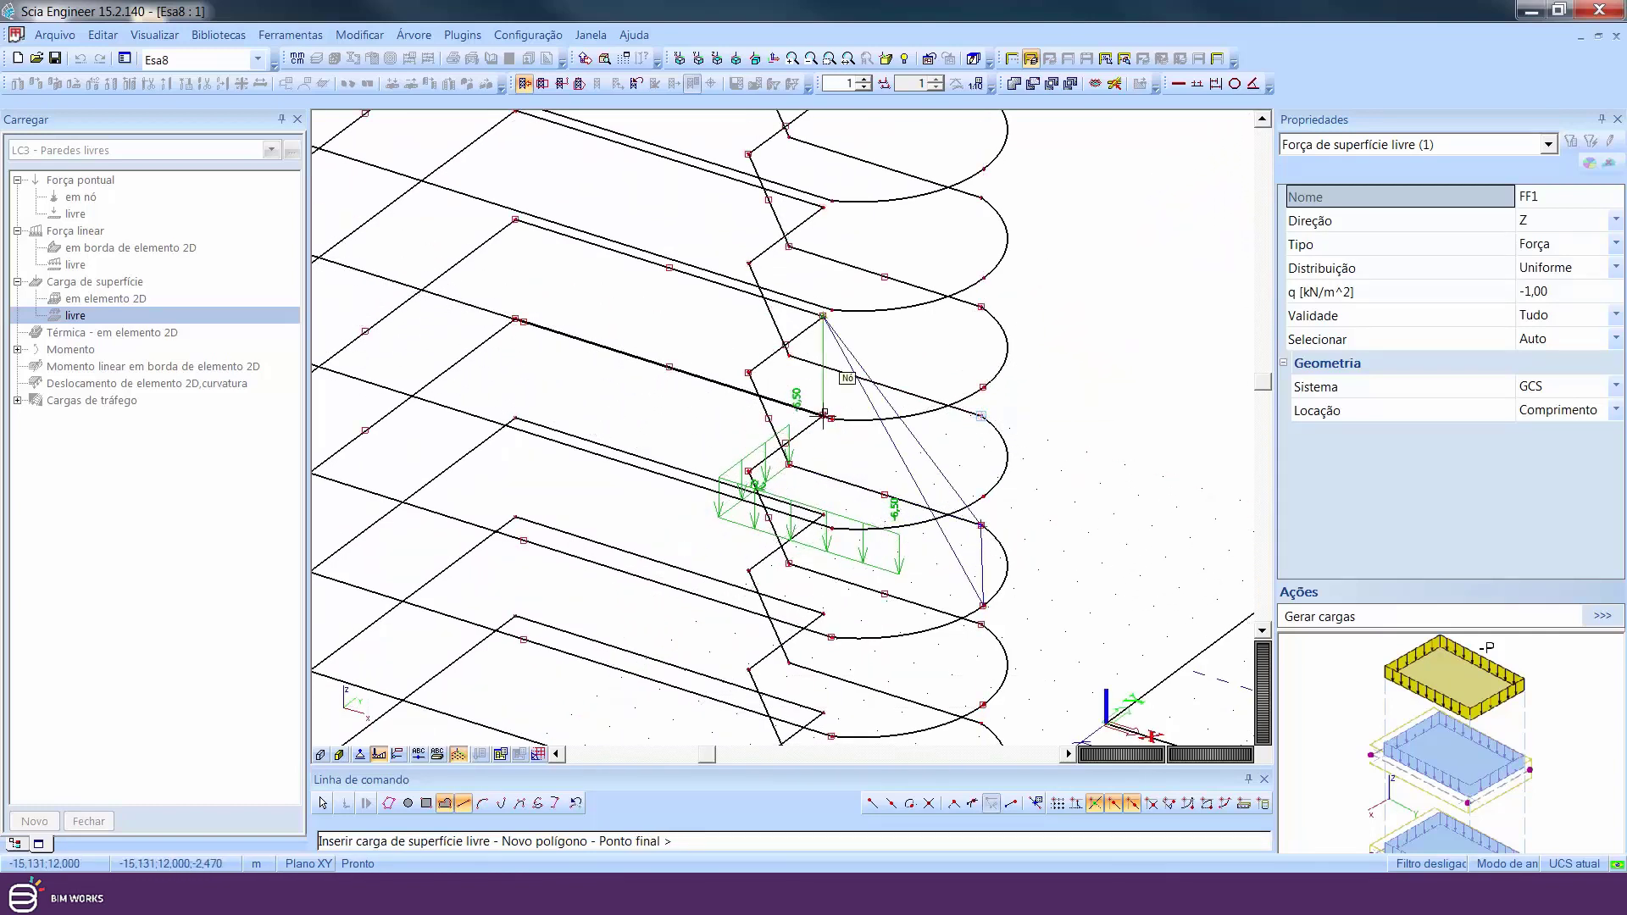
click(832, 527)
key(Escape)
key(Escape)
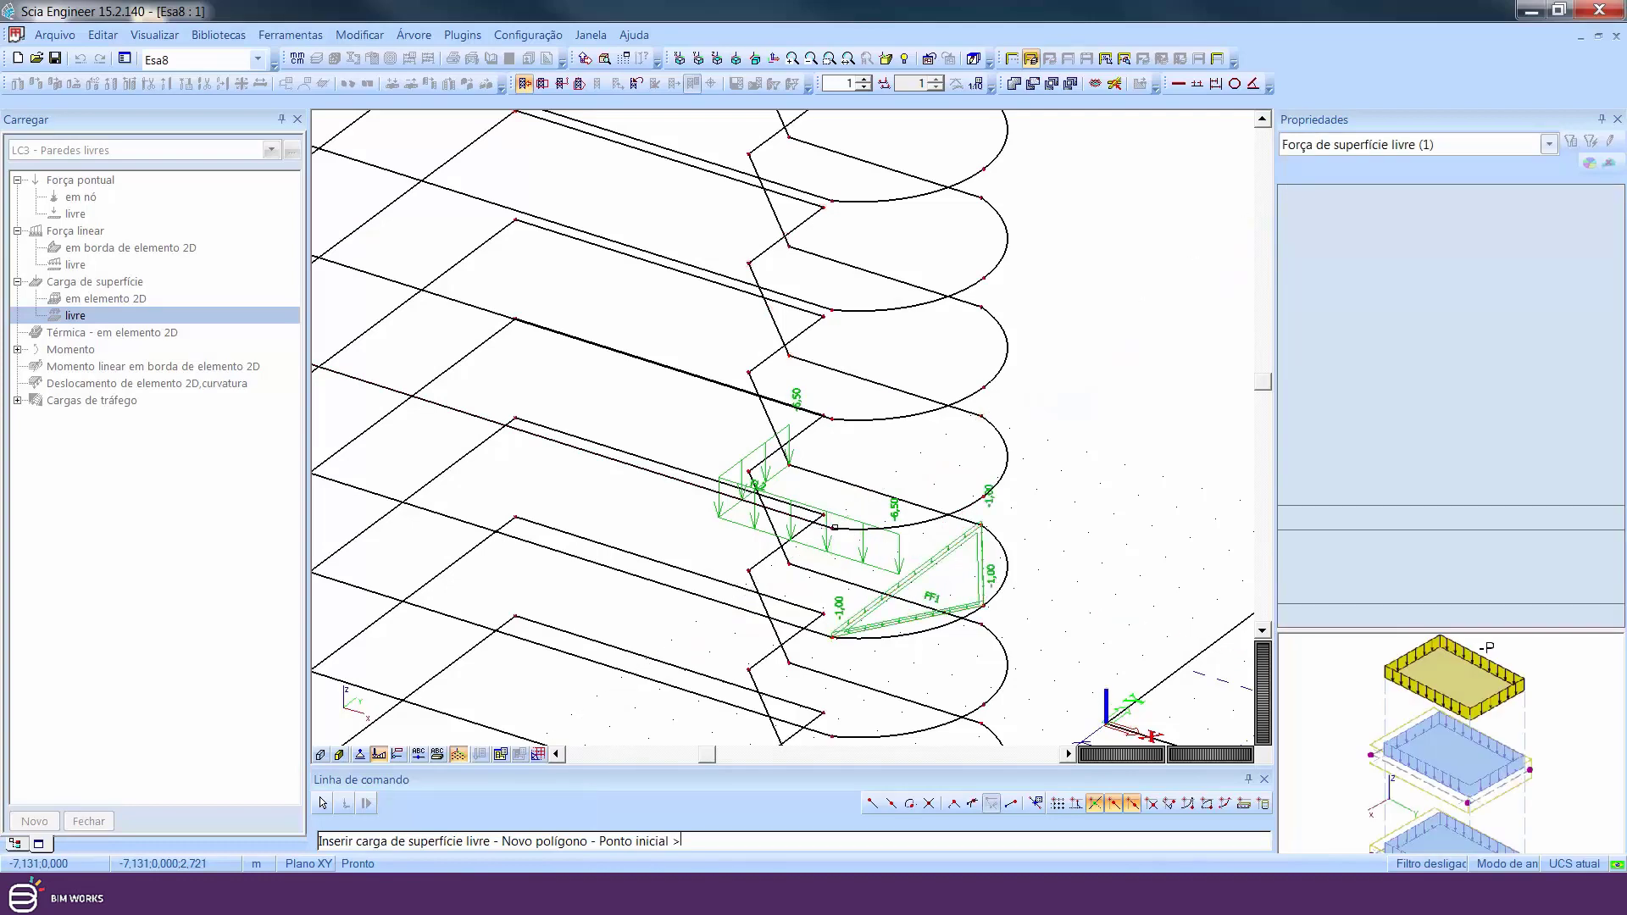
Delete the triangular free surface force at the slabs' rounded end
scroll(943, 543, down, 4)
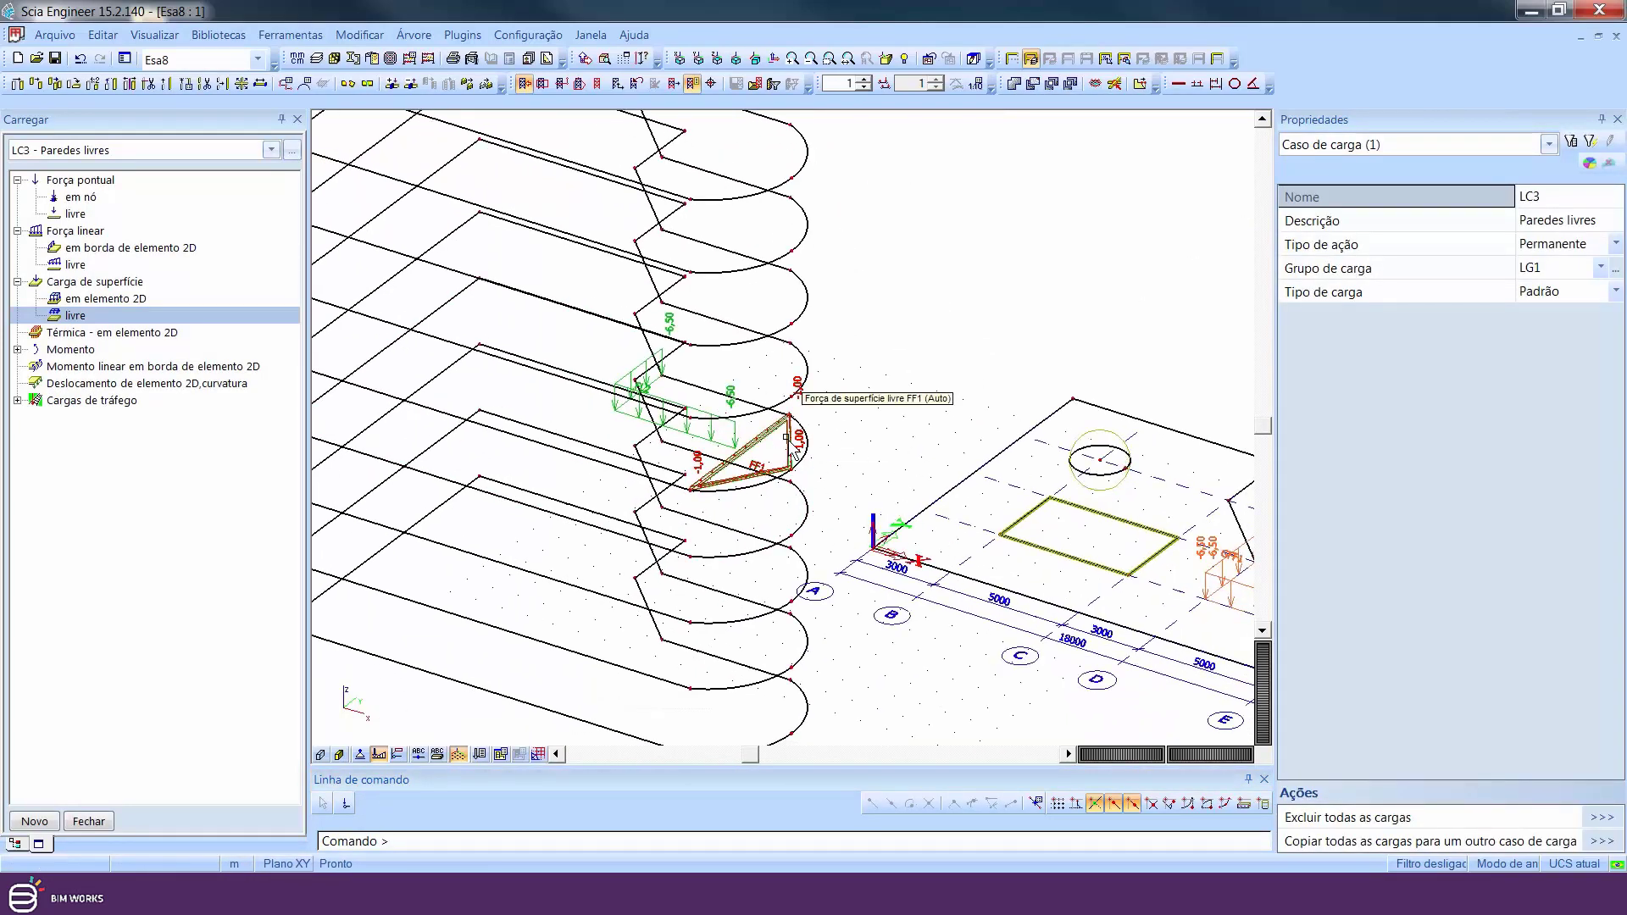
scroll(796, 461, up, 2)
click(800, 464)
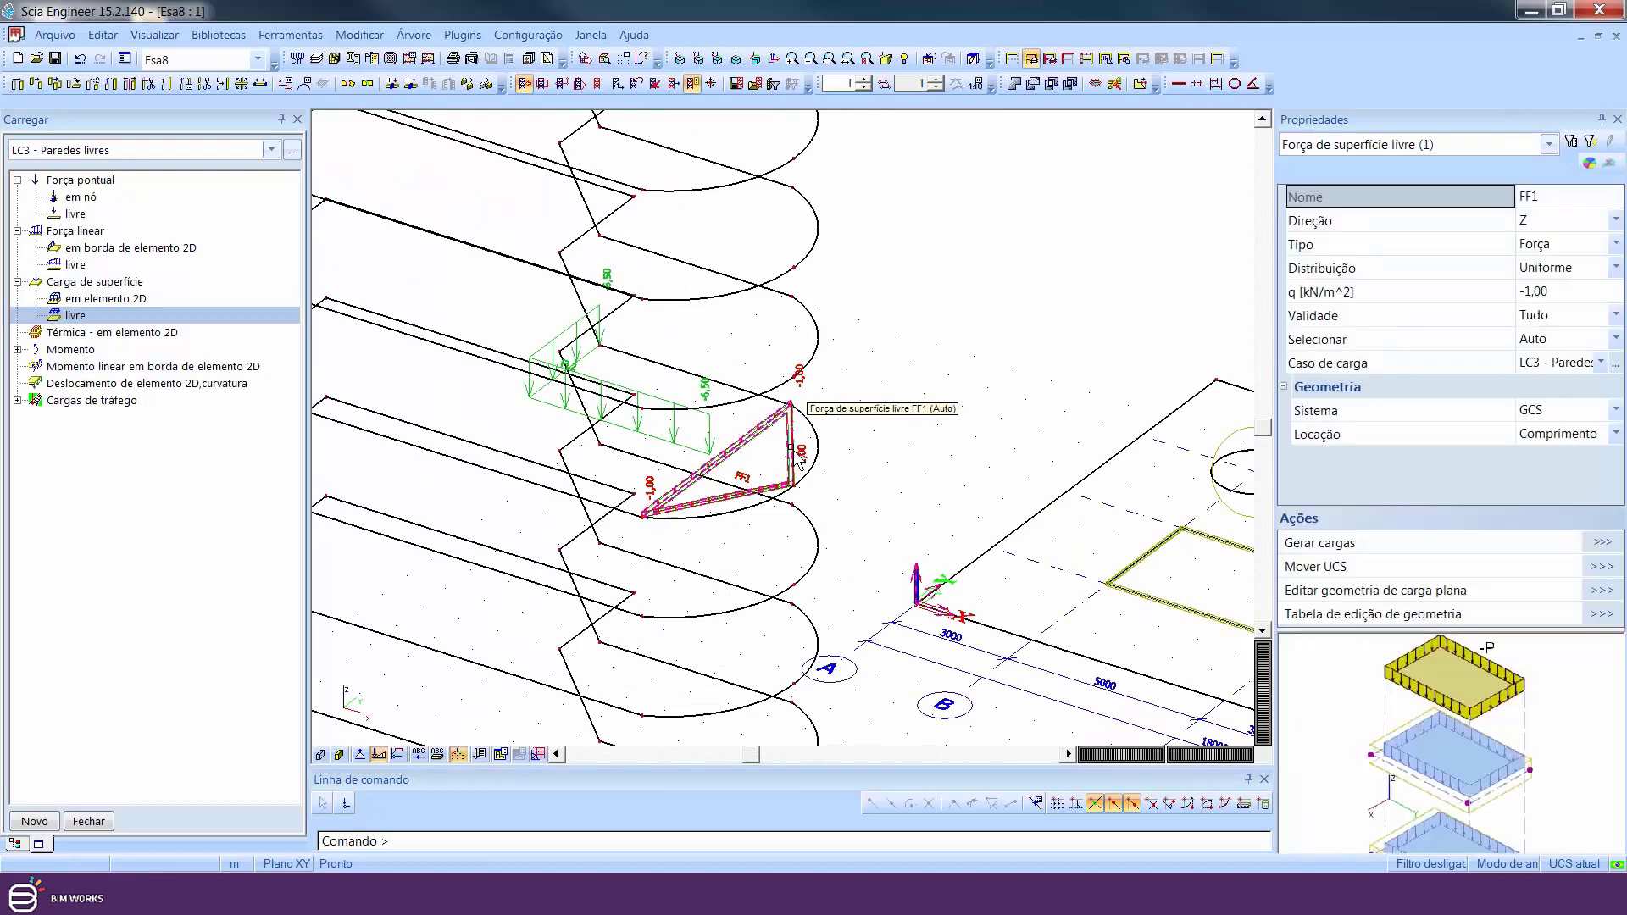
key(Delete)
click(840, 520)
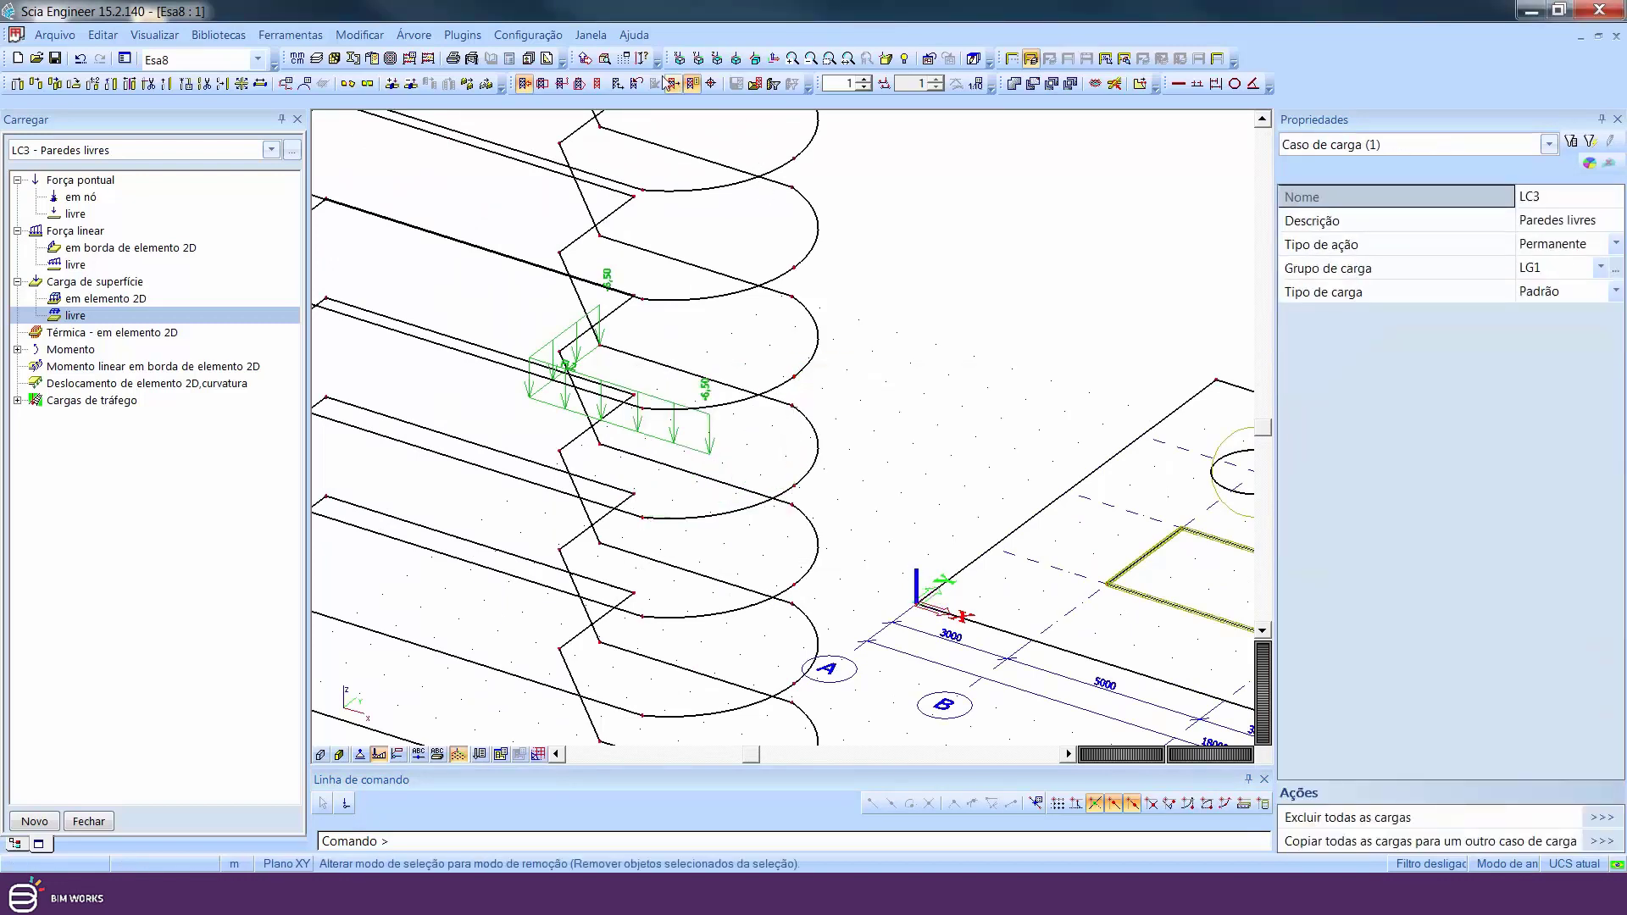
Move the UCS origin to the outer front corner of the stack's top slab
click(583, 61)
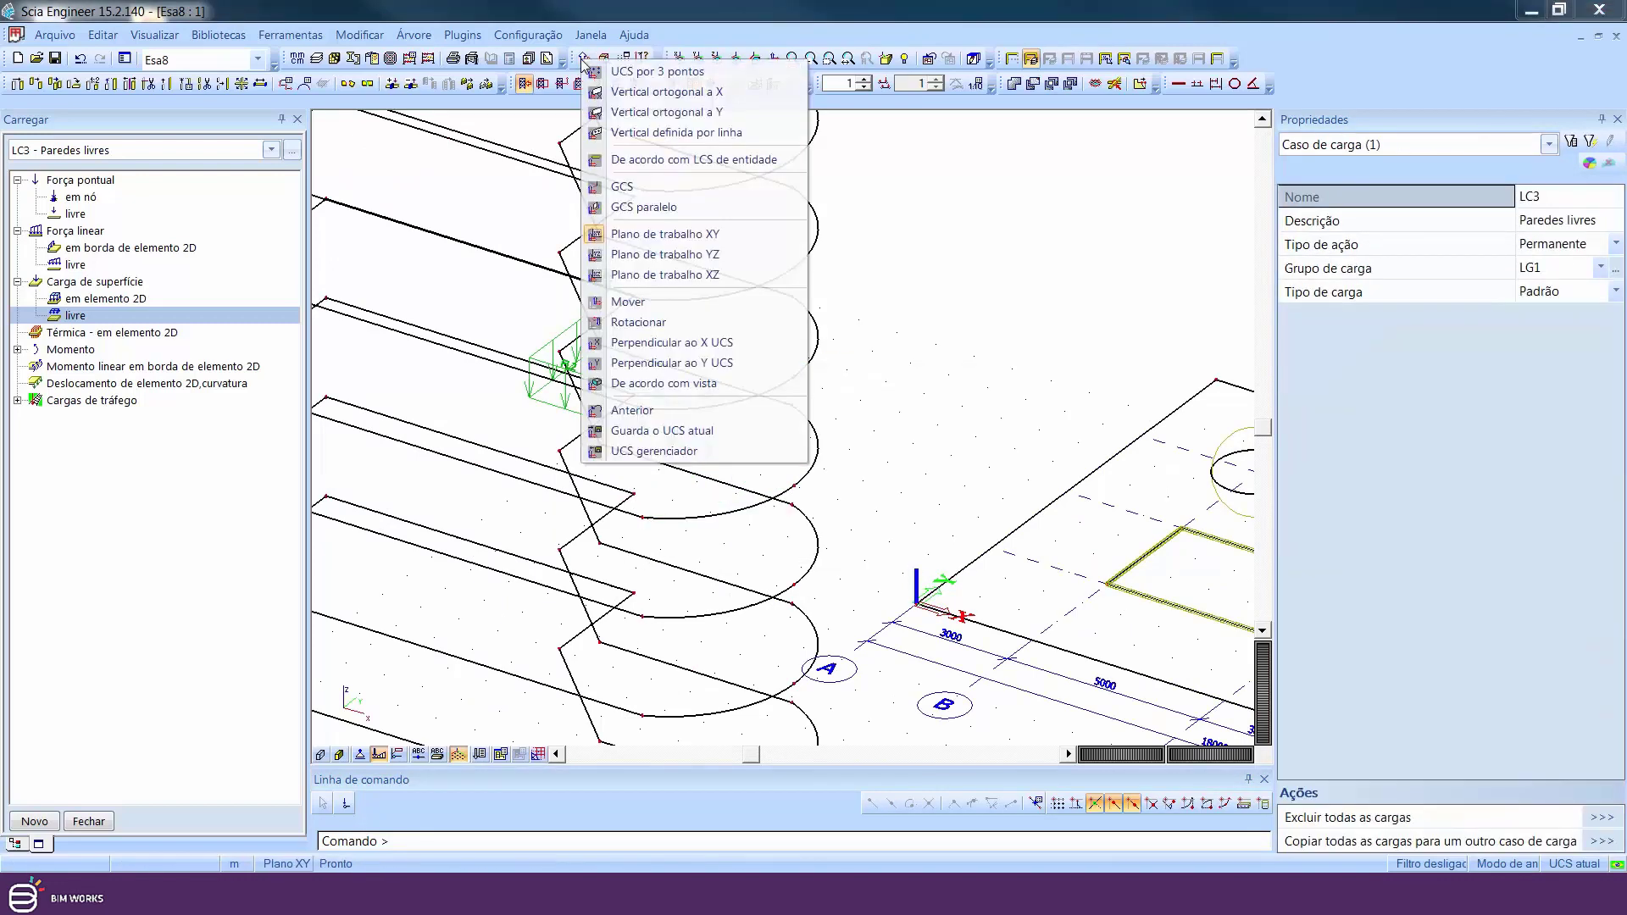
click(628, 302)
scroll(915, 410, down, 5)
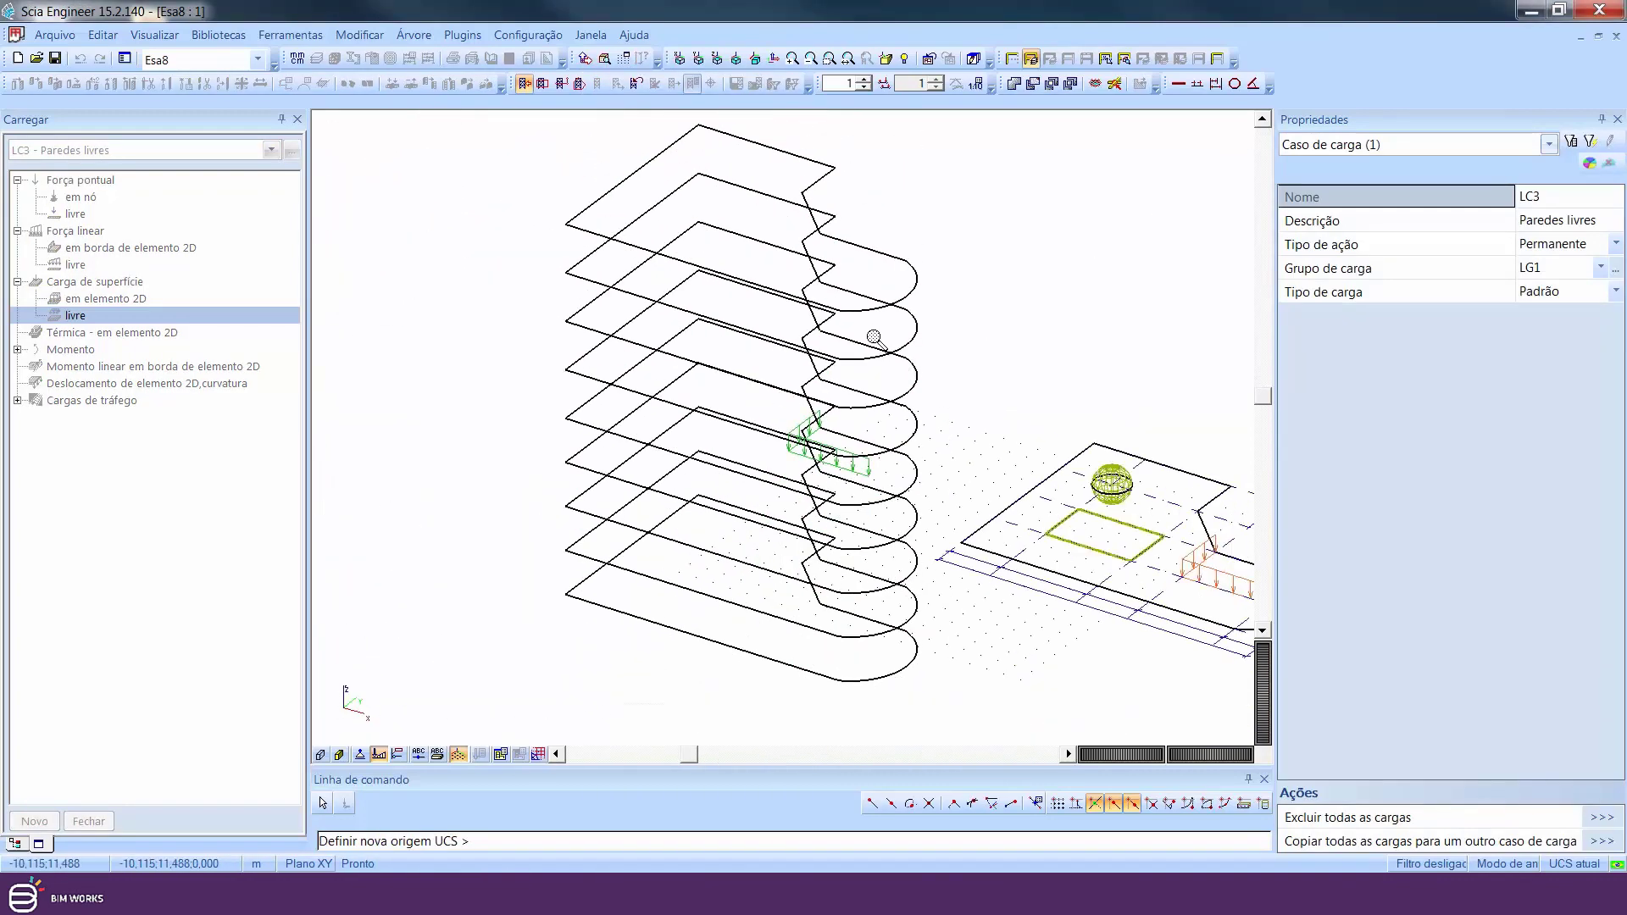
click(565, 224)
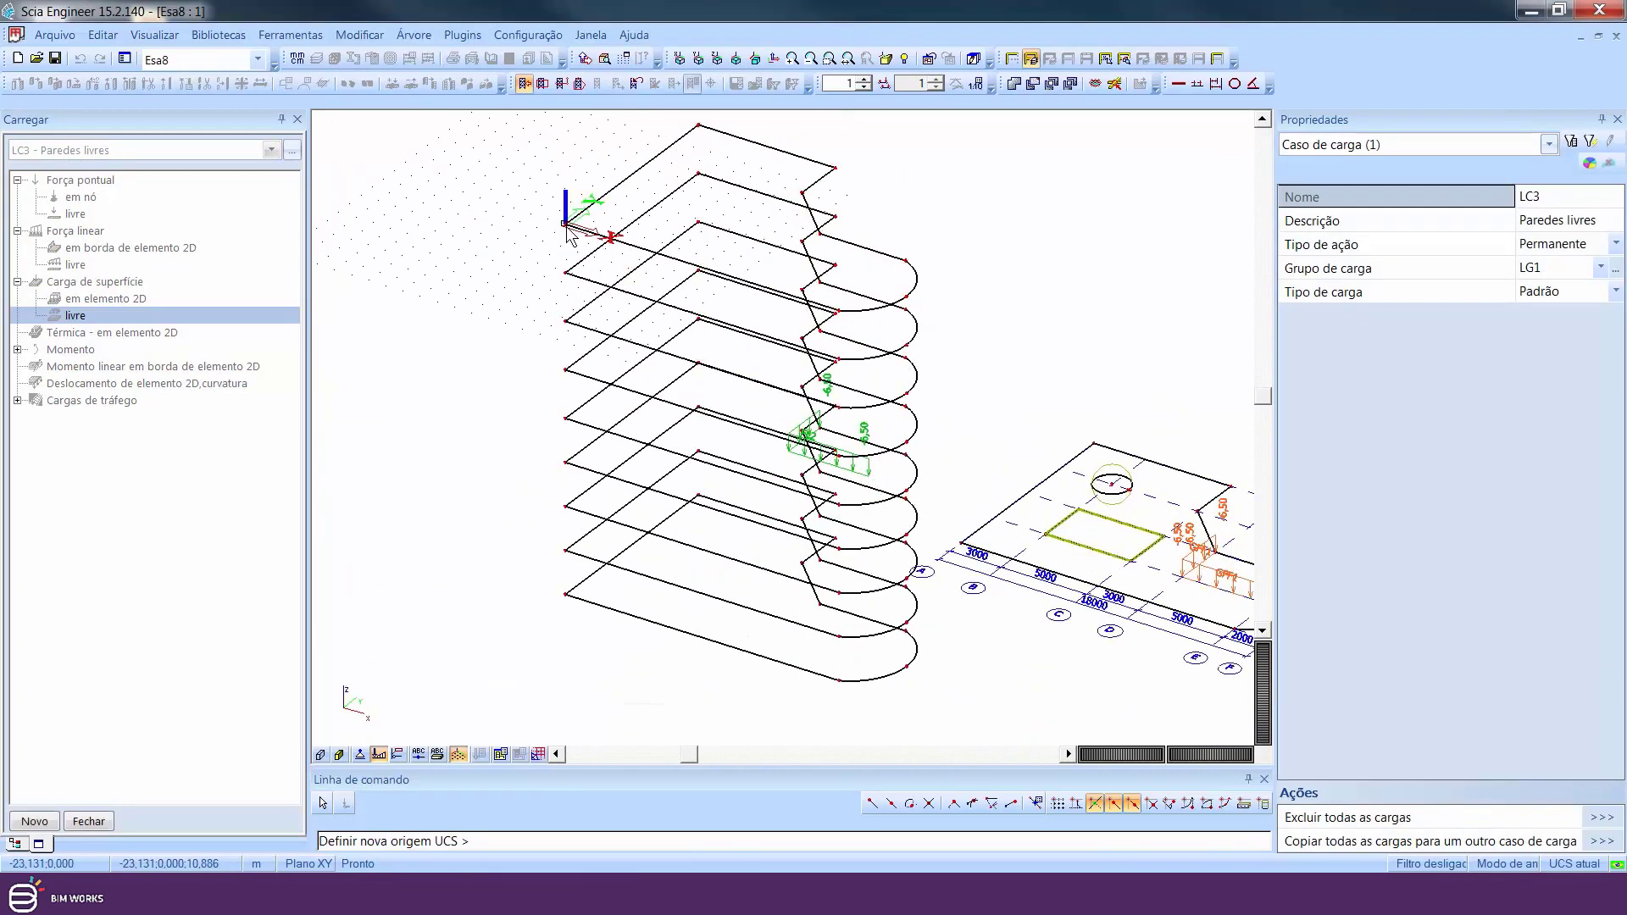
Enable grid snapping and draw a triangular free surface force of -1.00 kN/m² across the top slab's edge, from UCS point (-3, 7) to (3, 3)
double_click(75, 316)
click(1125, 645)
scroll(631, 366, up, 5)
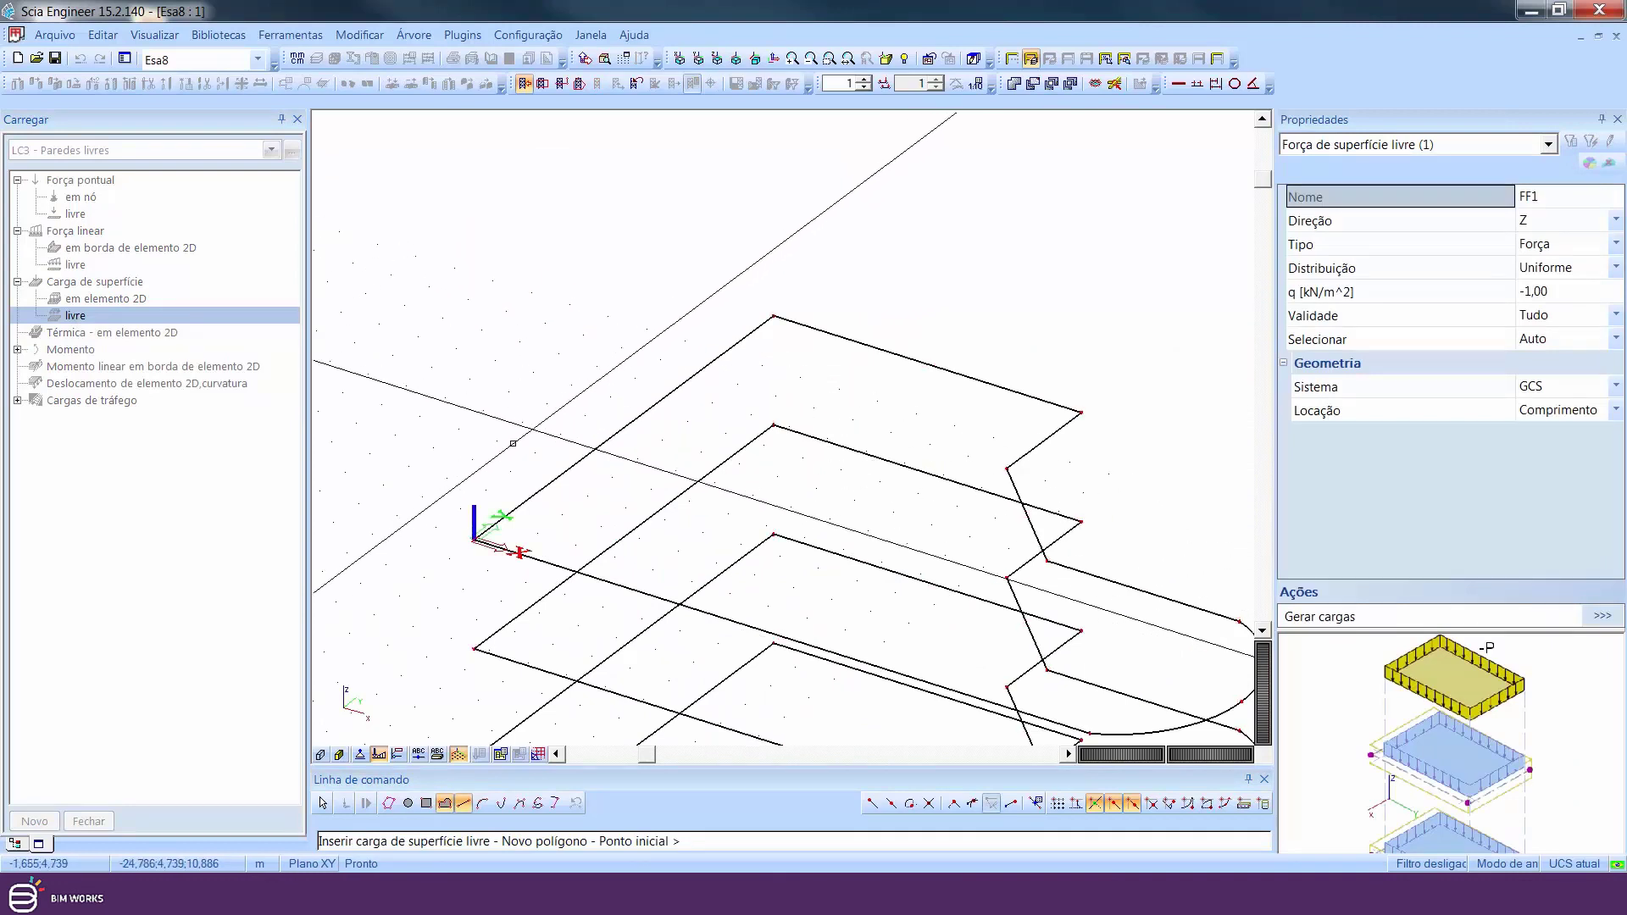
click(1057, 804)
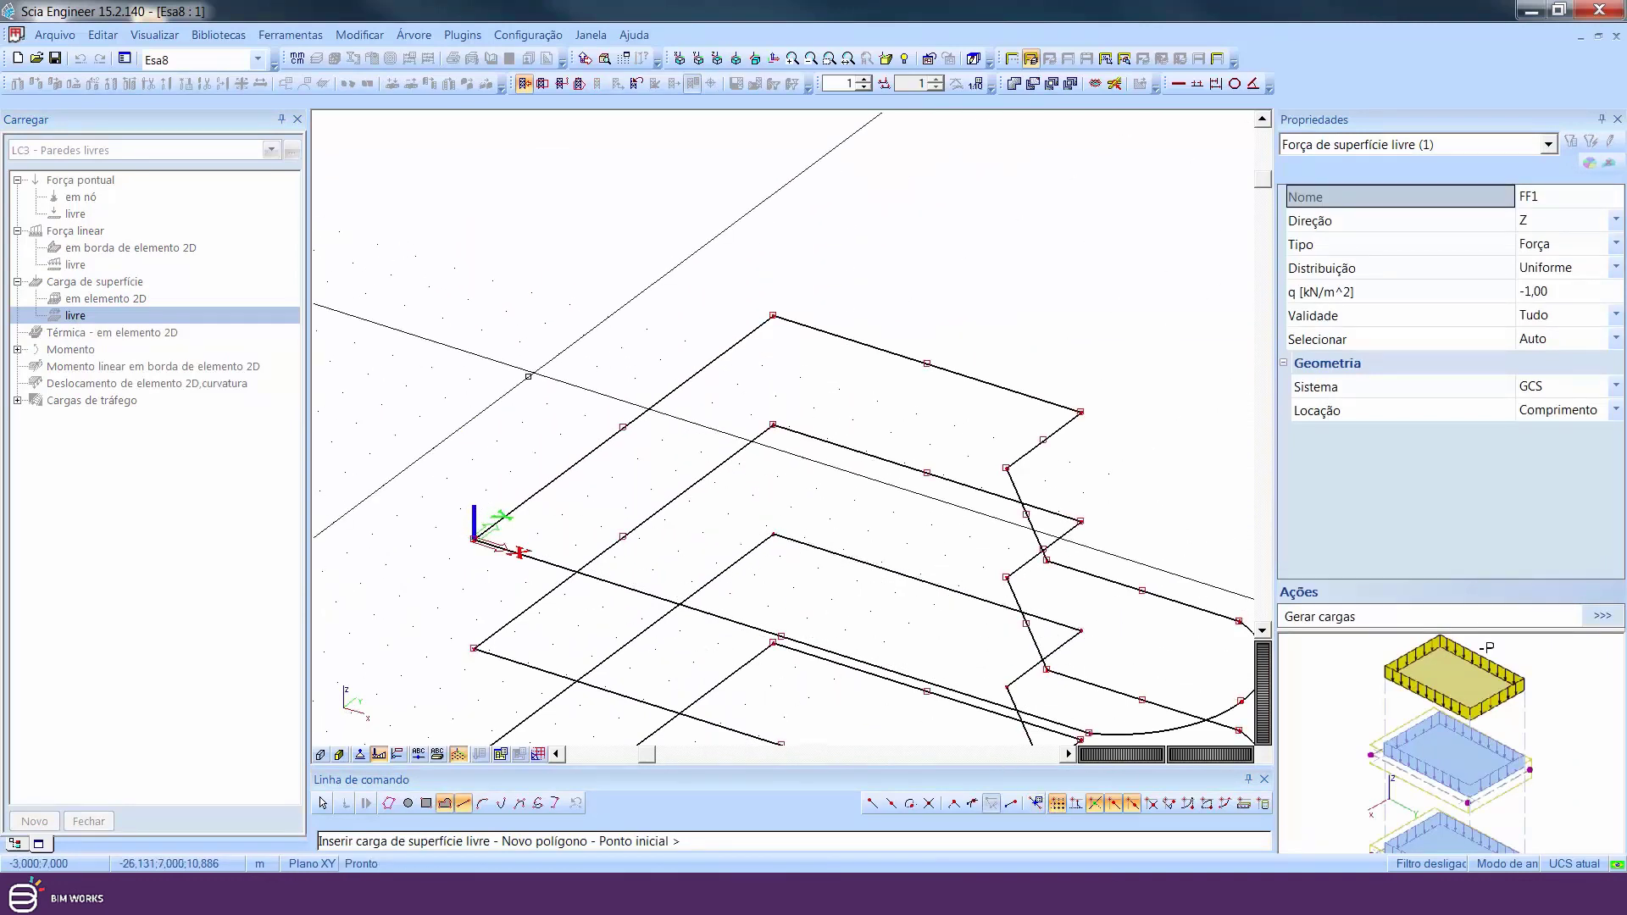
click(531, 374)
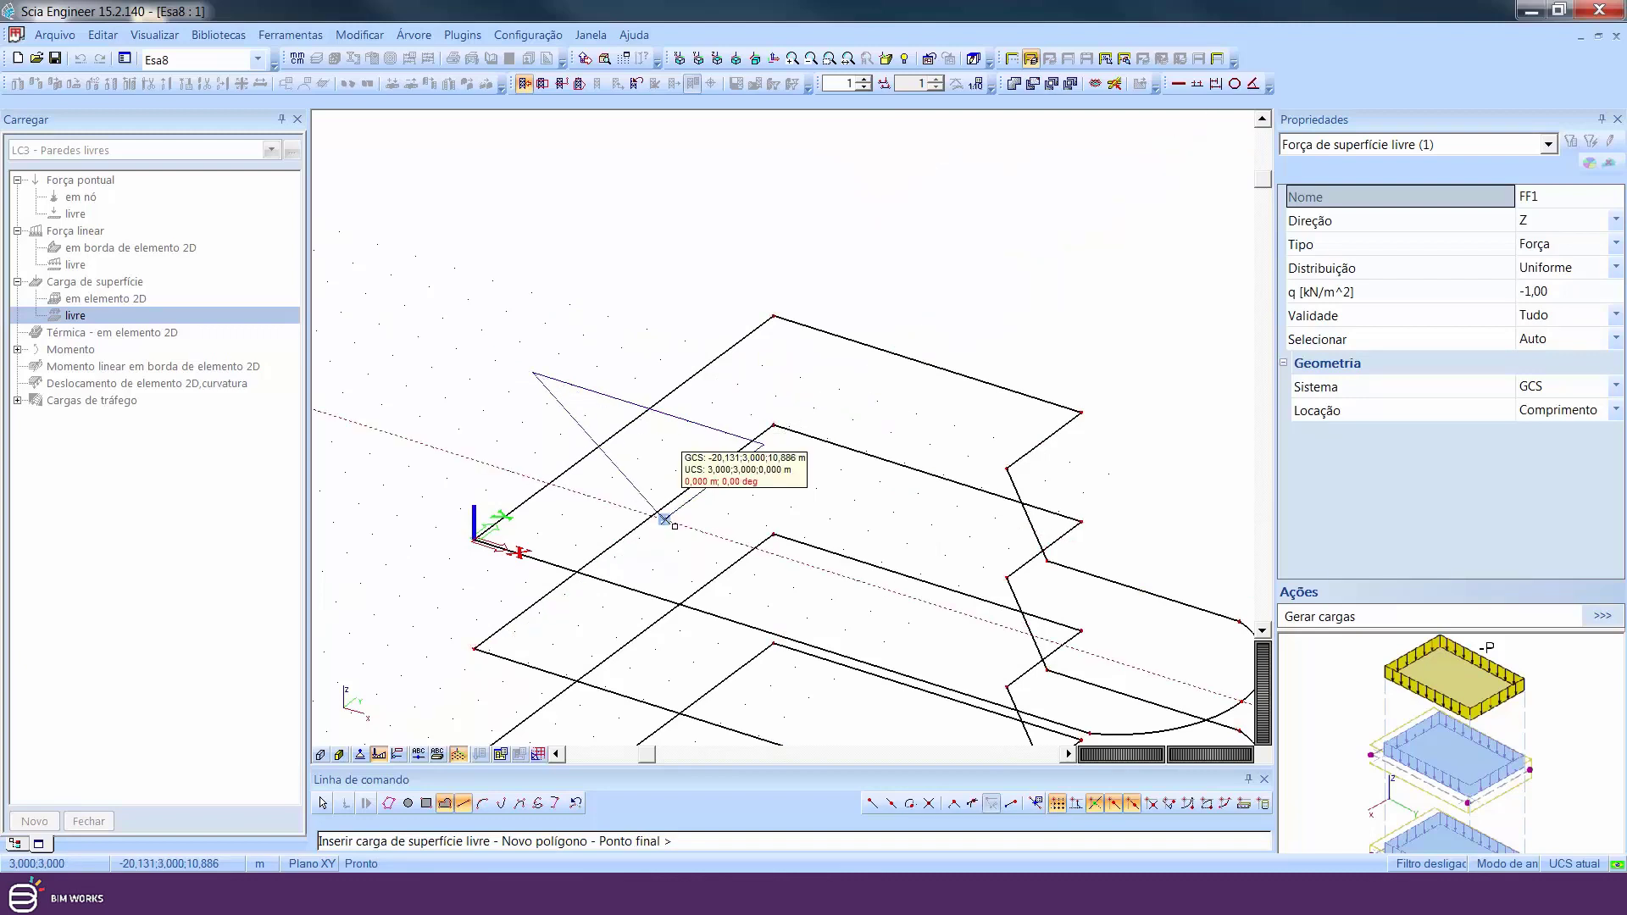
key(Escape)
key(Escape)
Reset the UCS to the global coordinate system (GCS)
scroll(572, 414, down, 2)
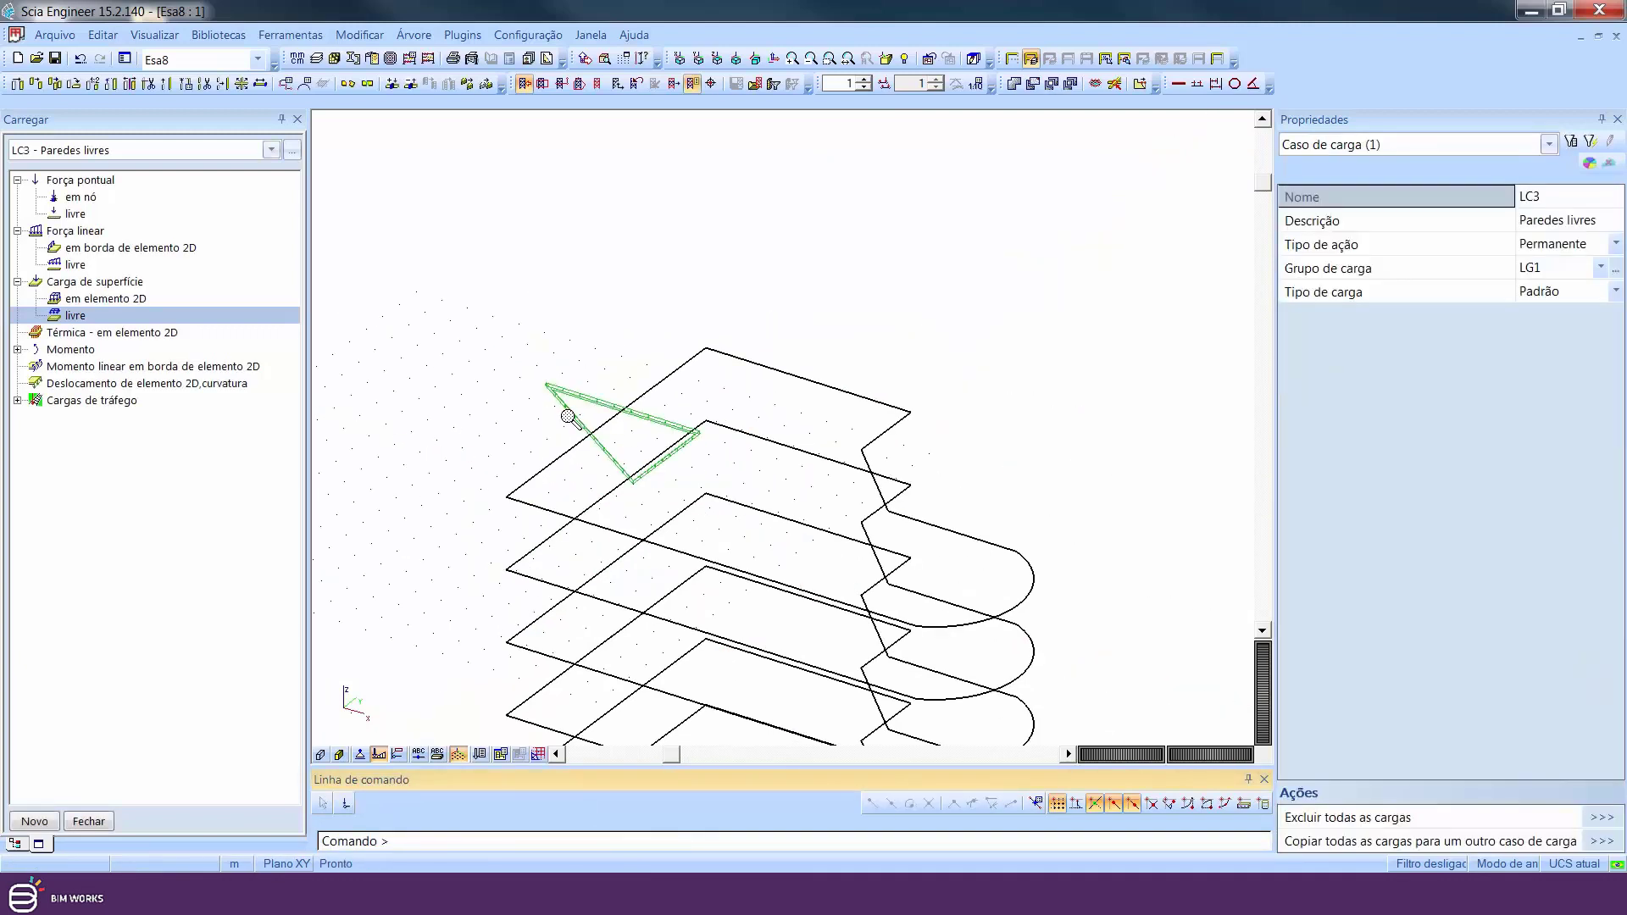
scroll(568, 417, down, 3)
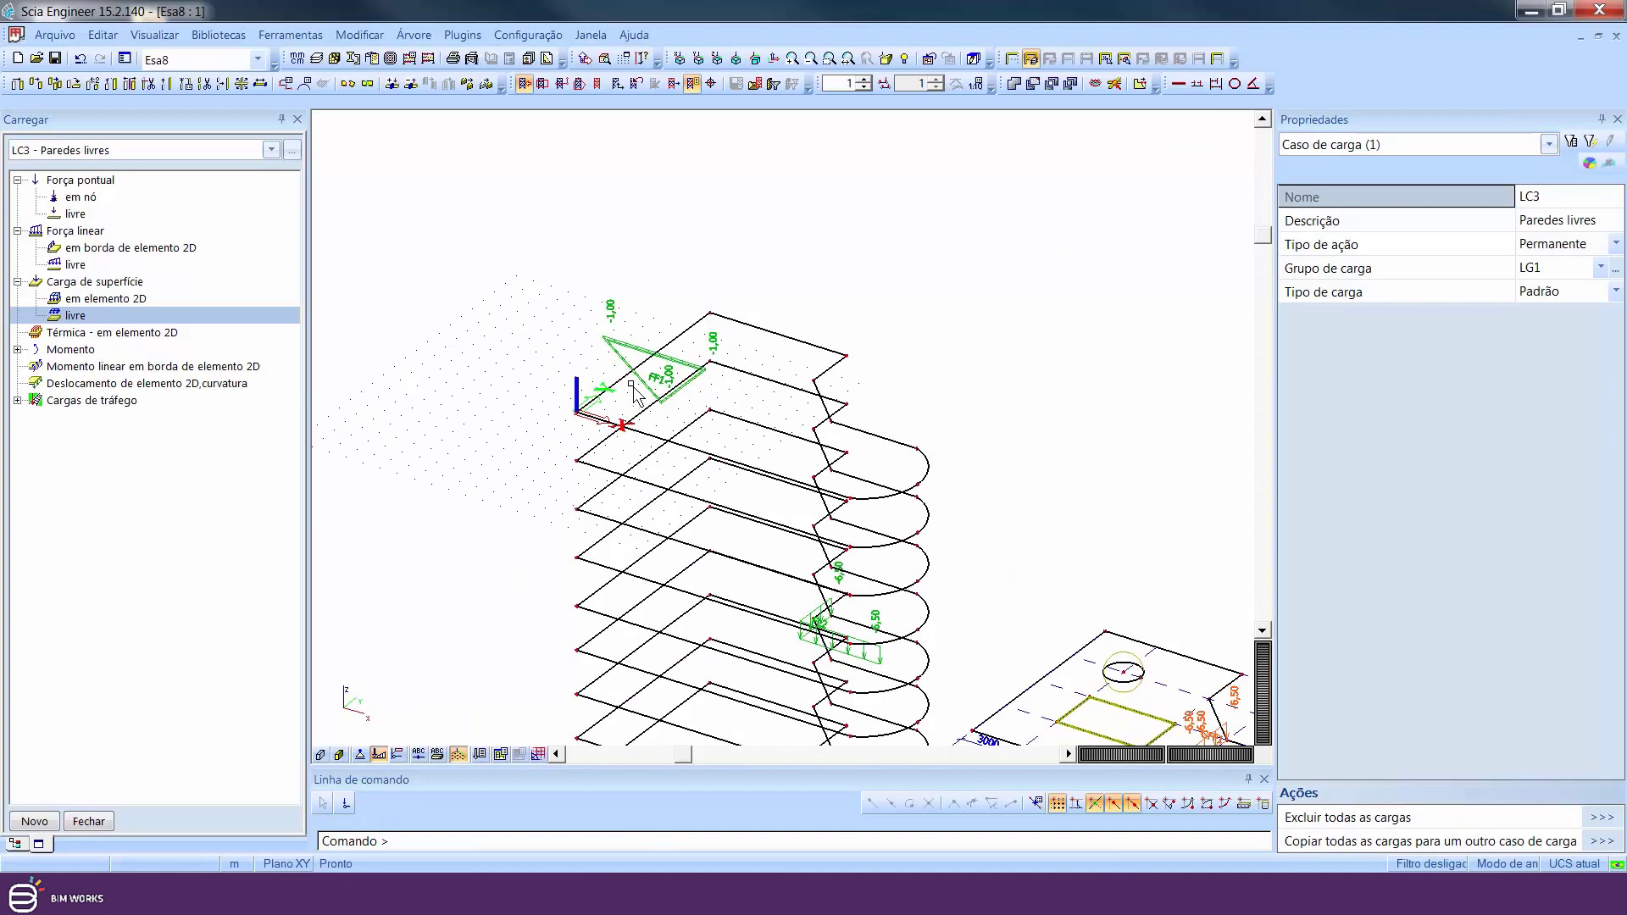
click(583, 58)
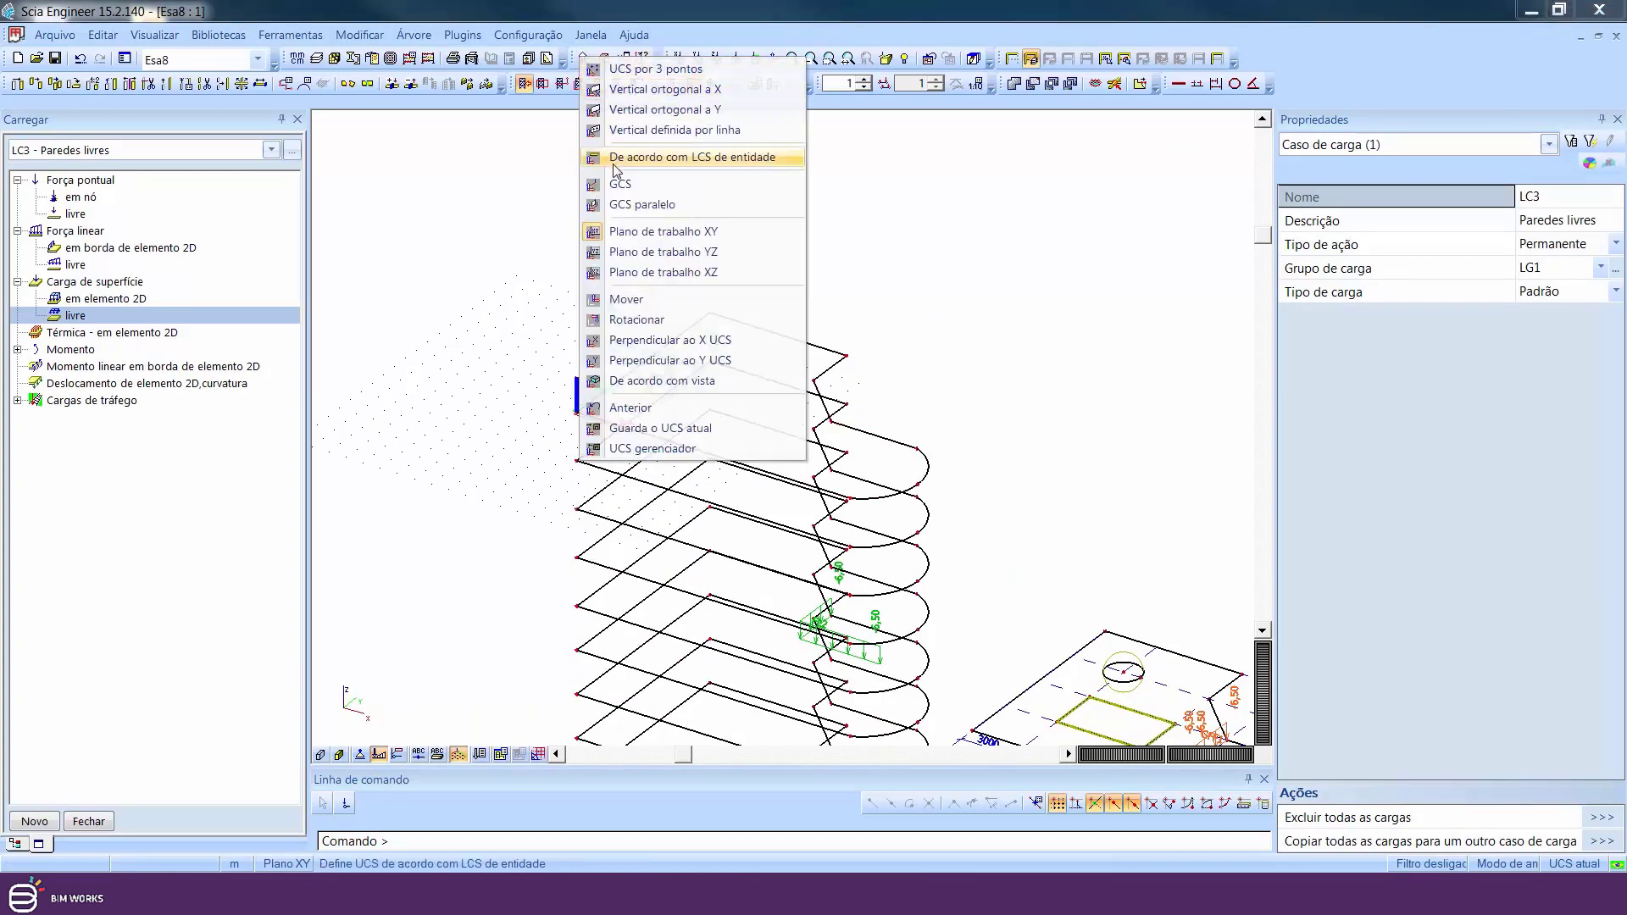
click(631, 184)
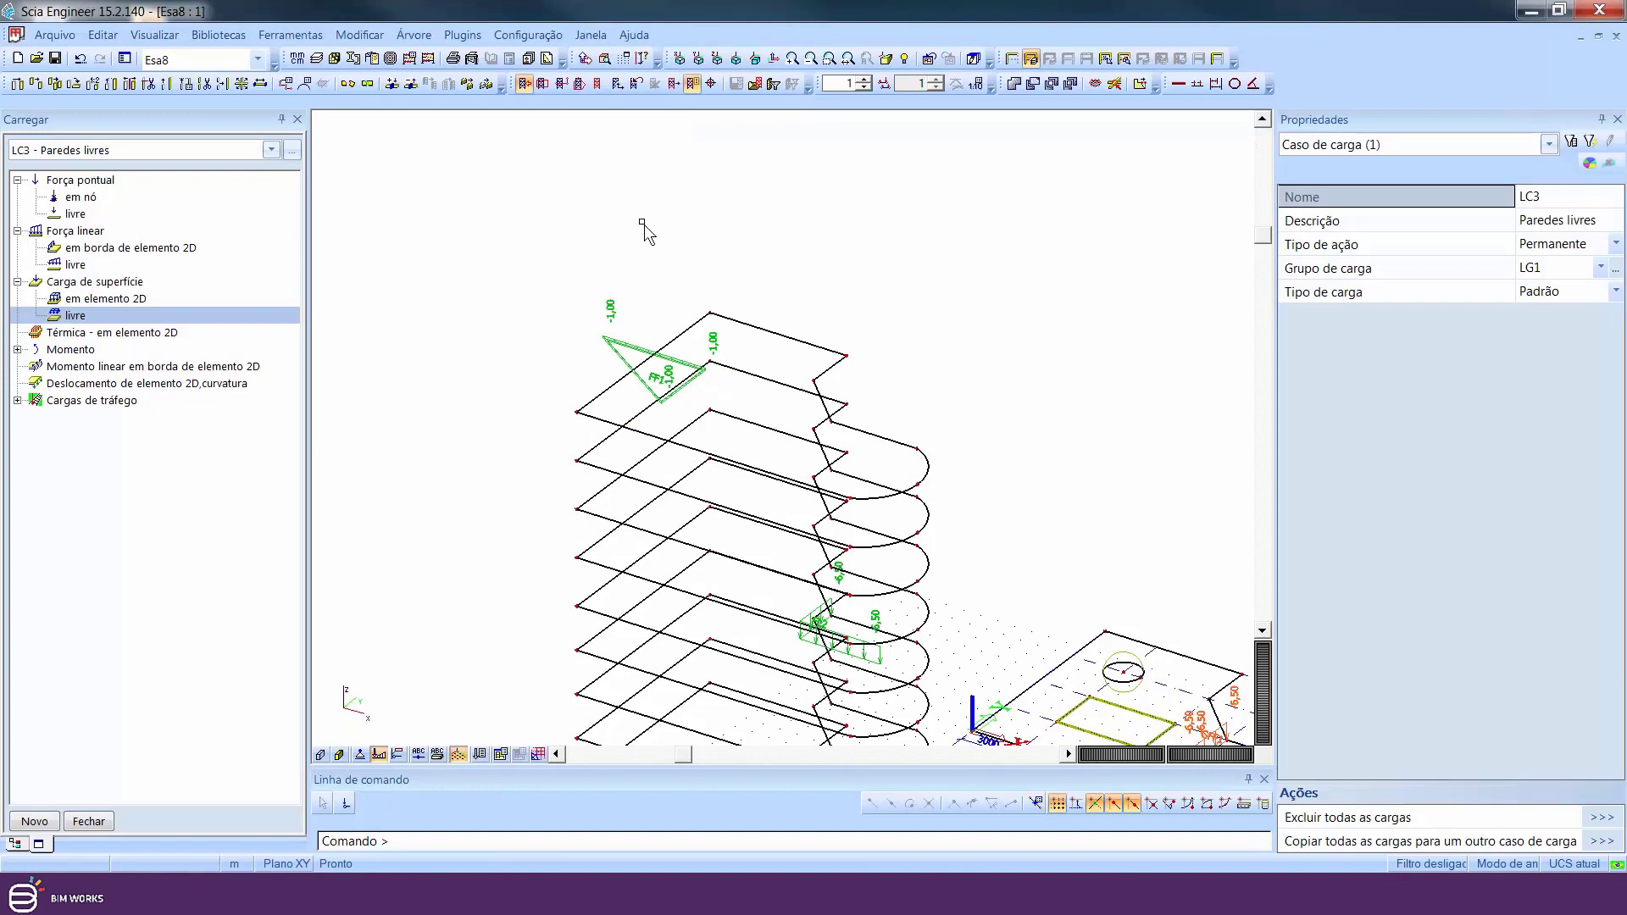
Generate the loads from the top slab's free surface force with validity Tudo and selection Auto, and undo the generation
click(629, 335)
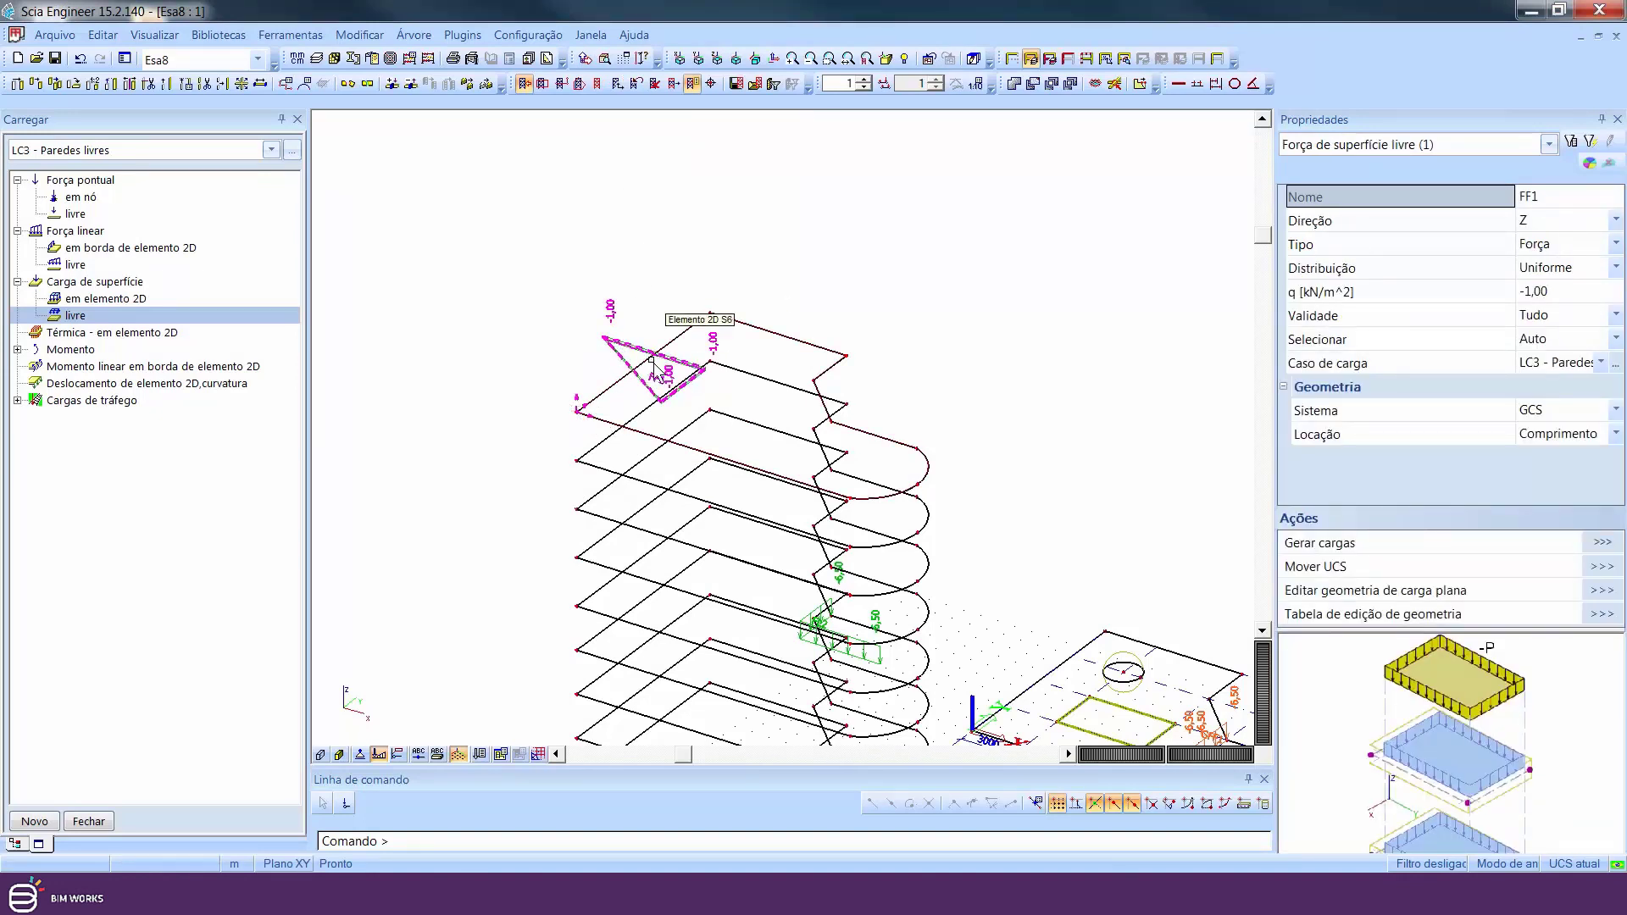
middle_drag(653, 367, 657, 389)
key(Escape)
click(622, 373)
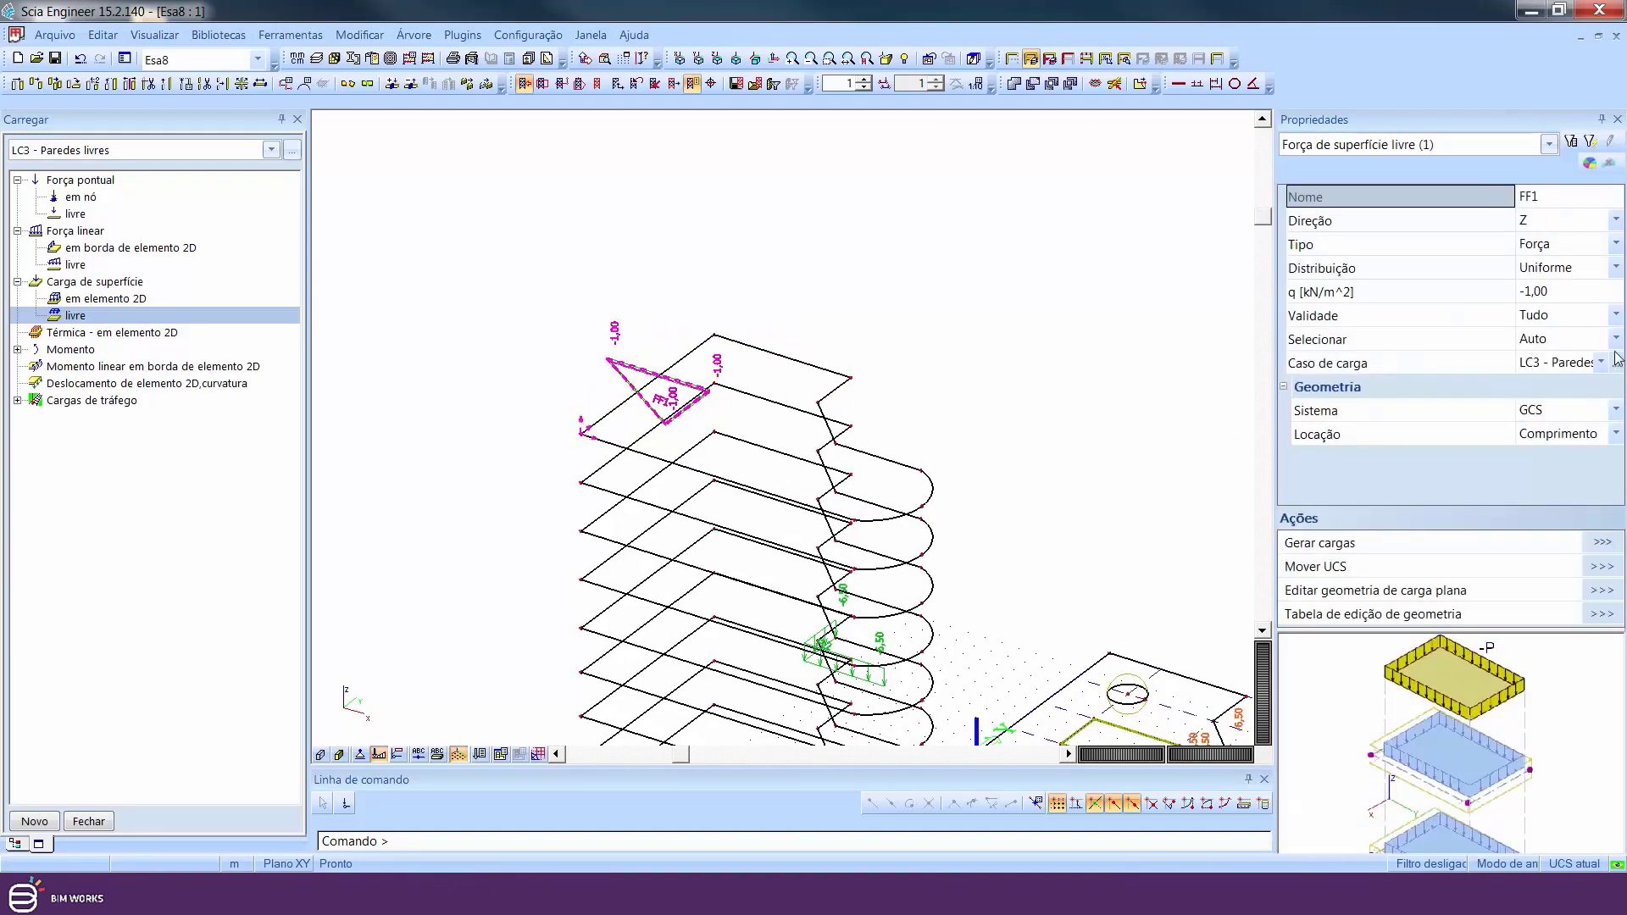
click(1602, 544)
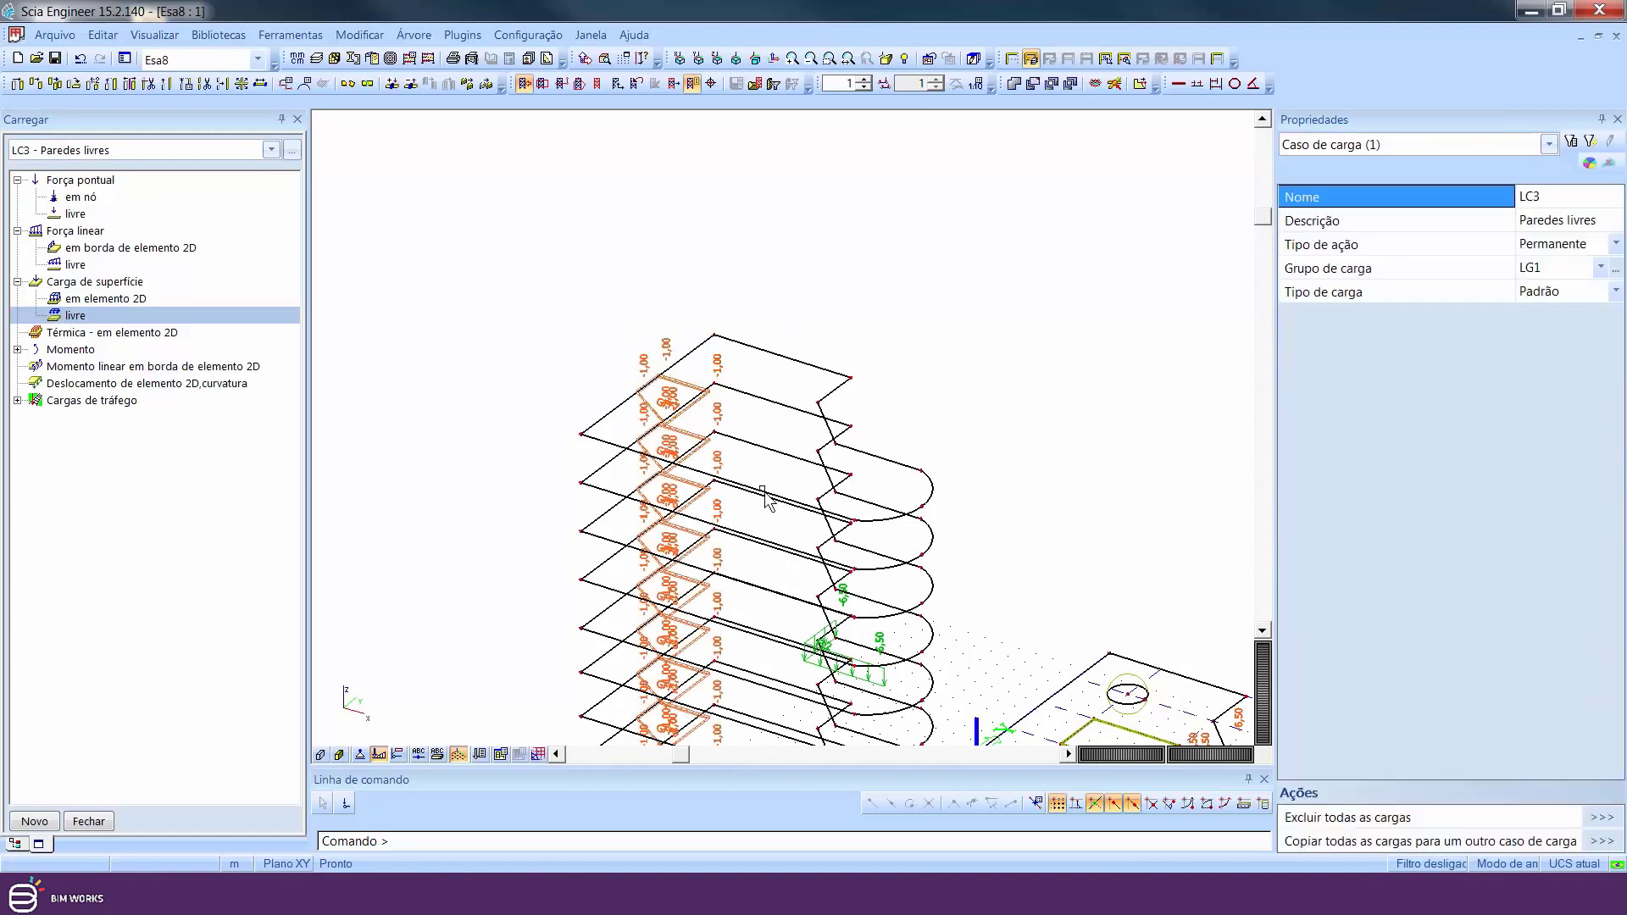
middle_drag(669, 401, 700, 233)
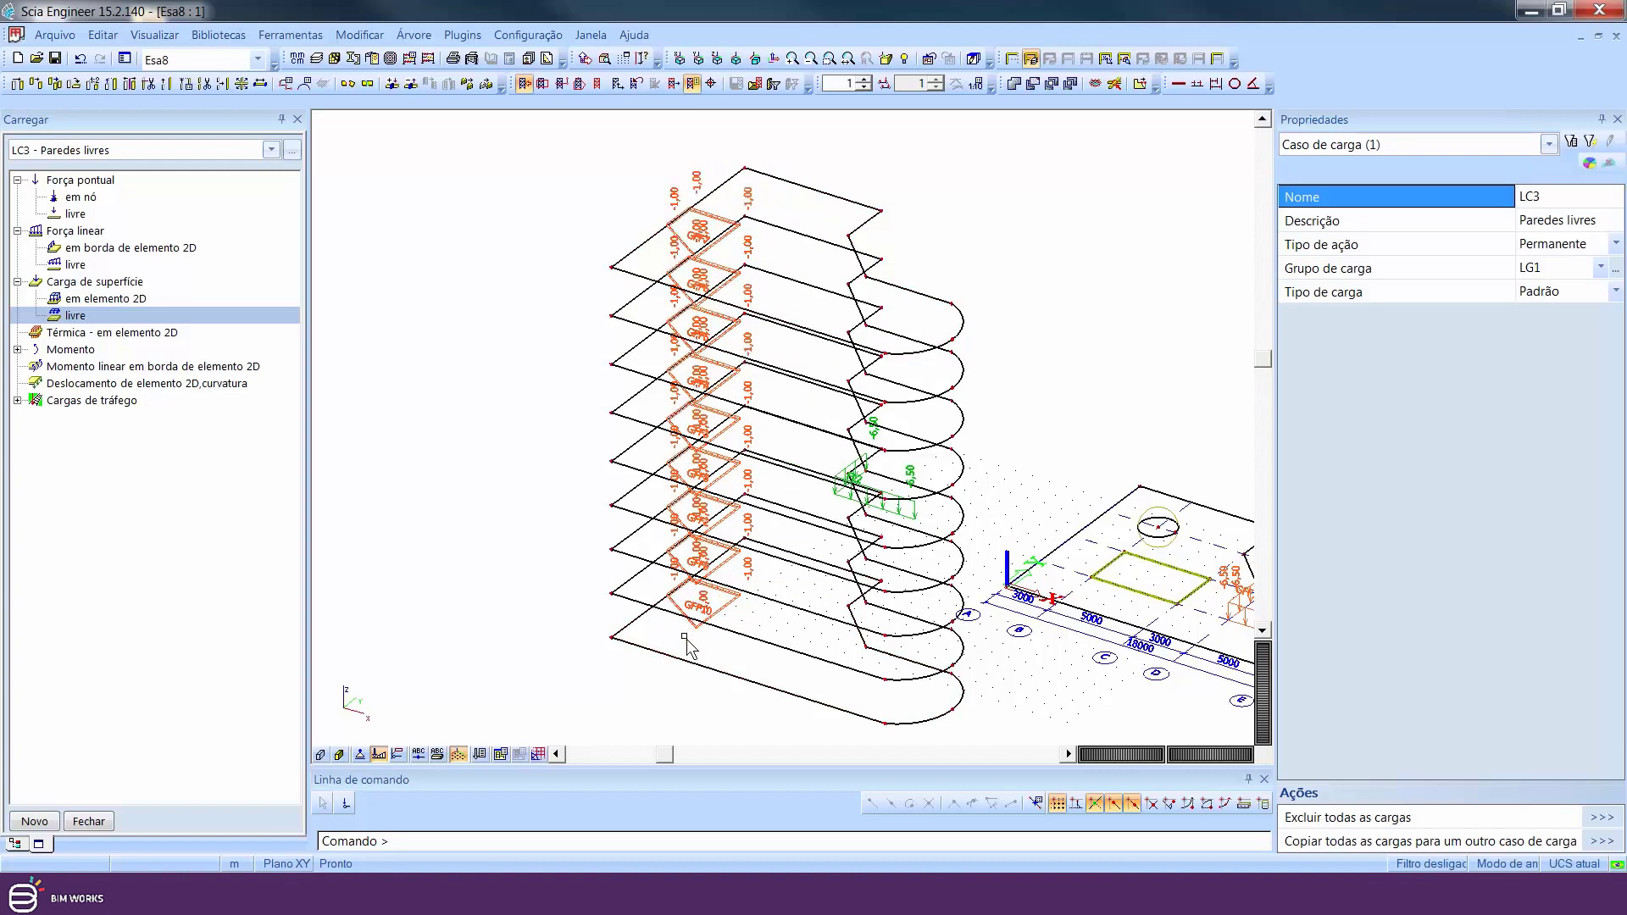
middle_drag(764, 180, 722, 226)
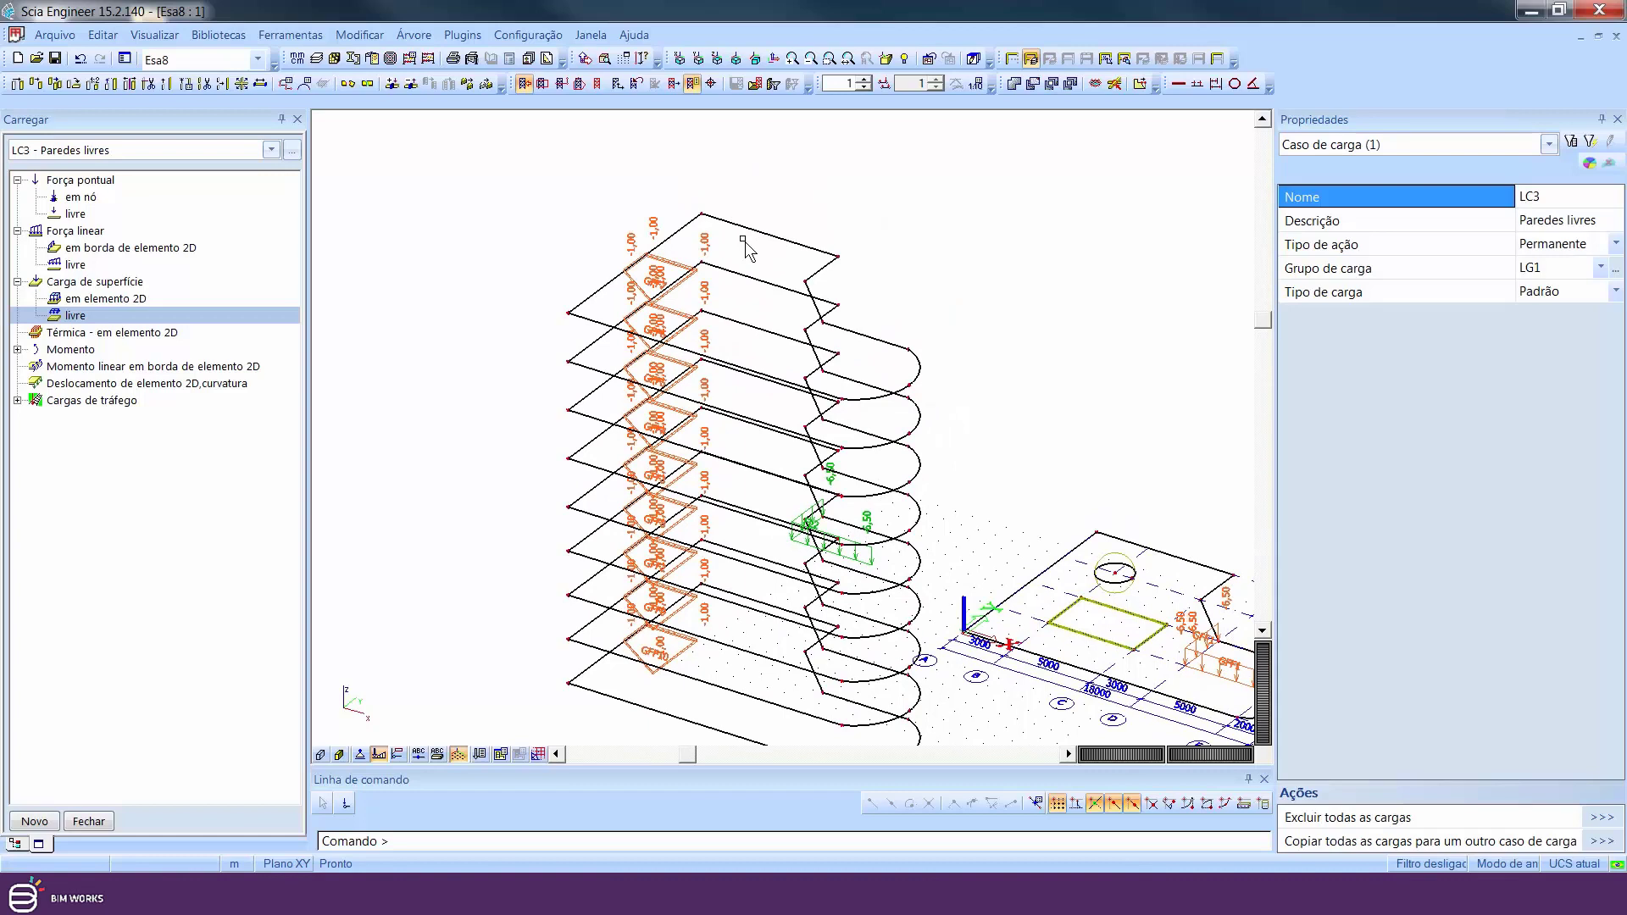
click(81, 58)
Delete the triangular free surface force at the edge of the top slab
click(616, 248)
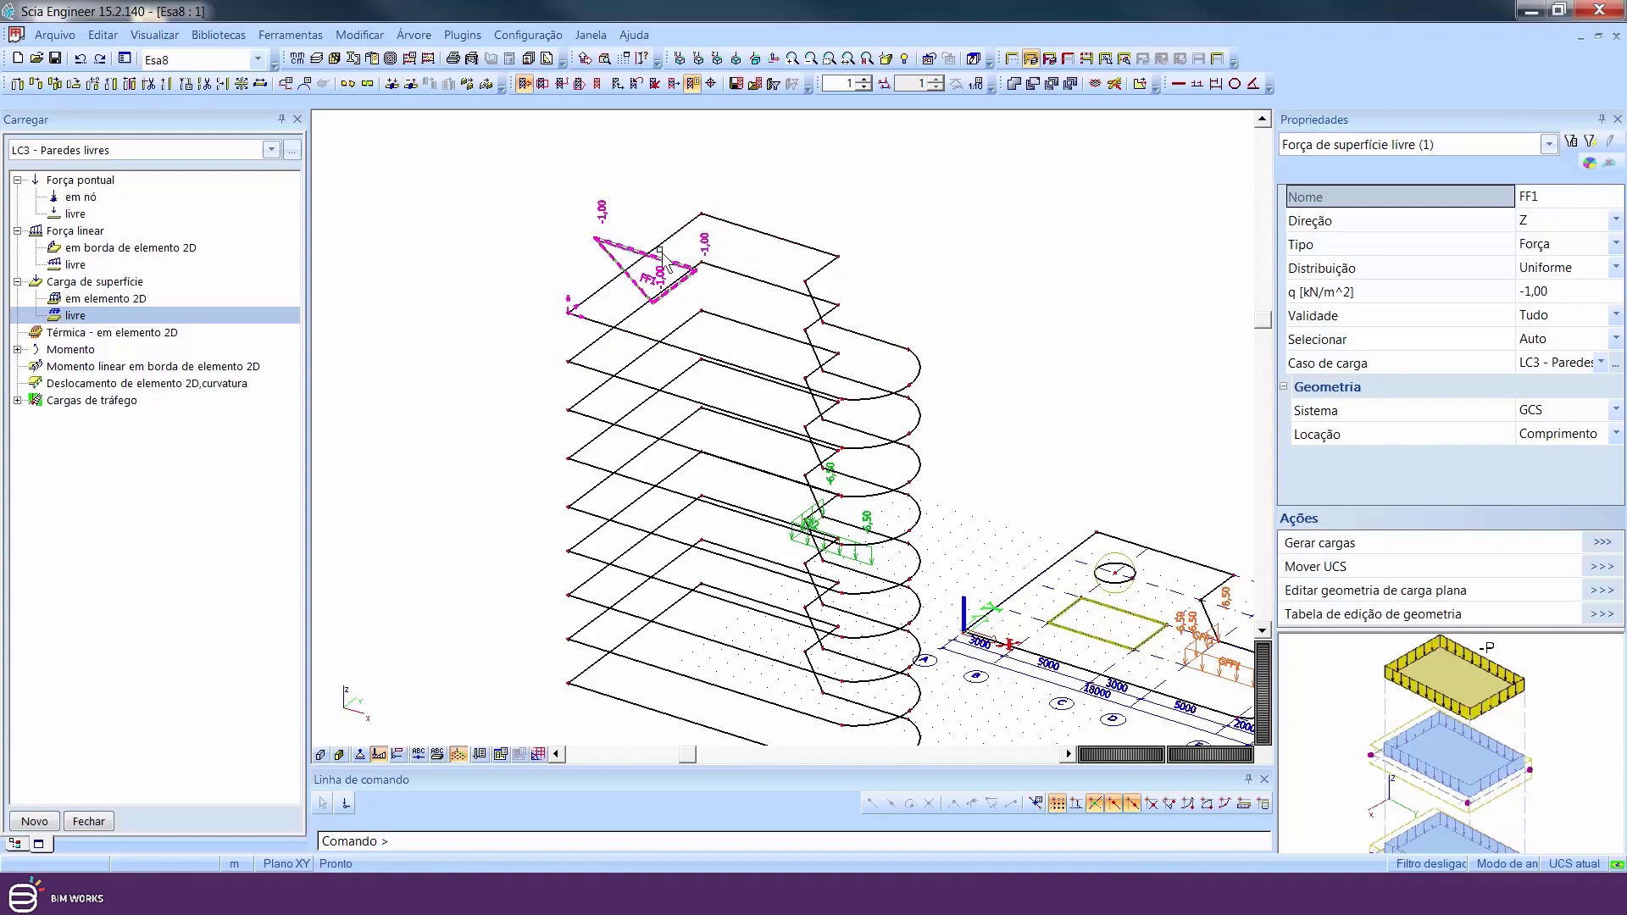
scroll(627, 208, up, 2)
key(Delete)
key(Return)
scroll(618, 298, down, 5)
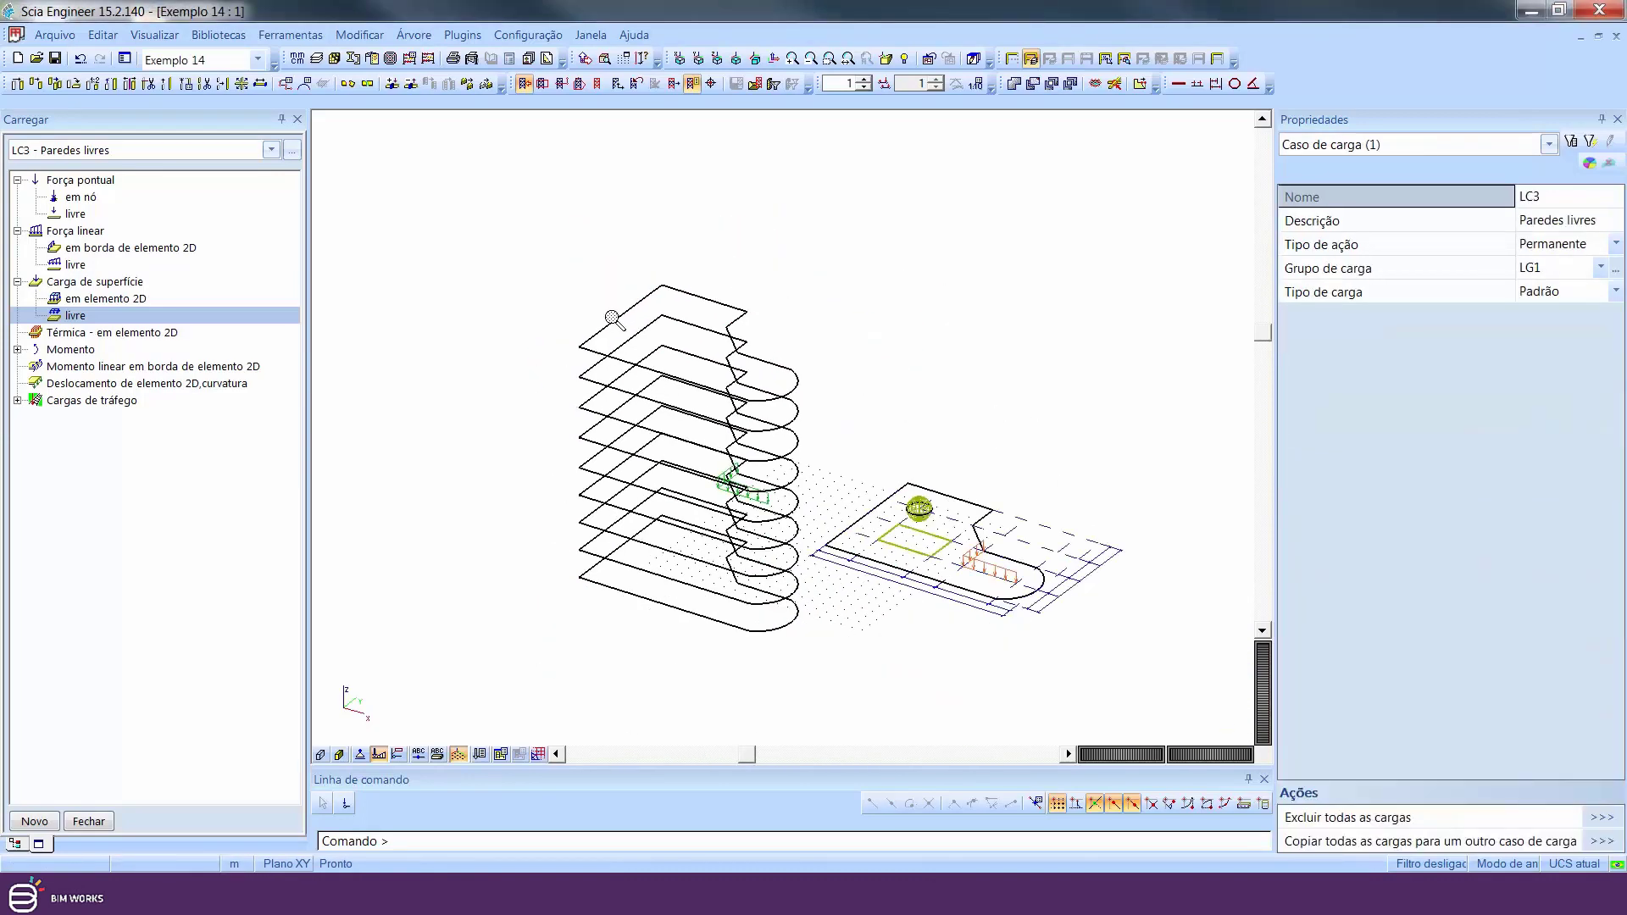
Switch the element selection of the stack's free line force to Auto and back to Selecionar
scroll(766, 526, up, 4)
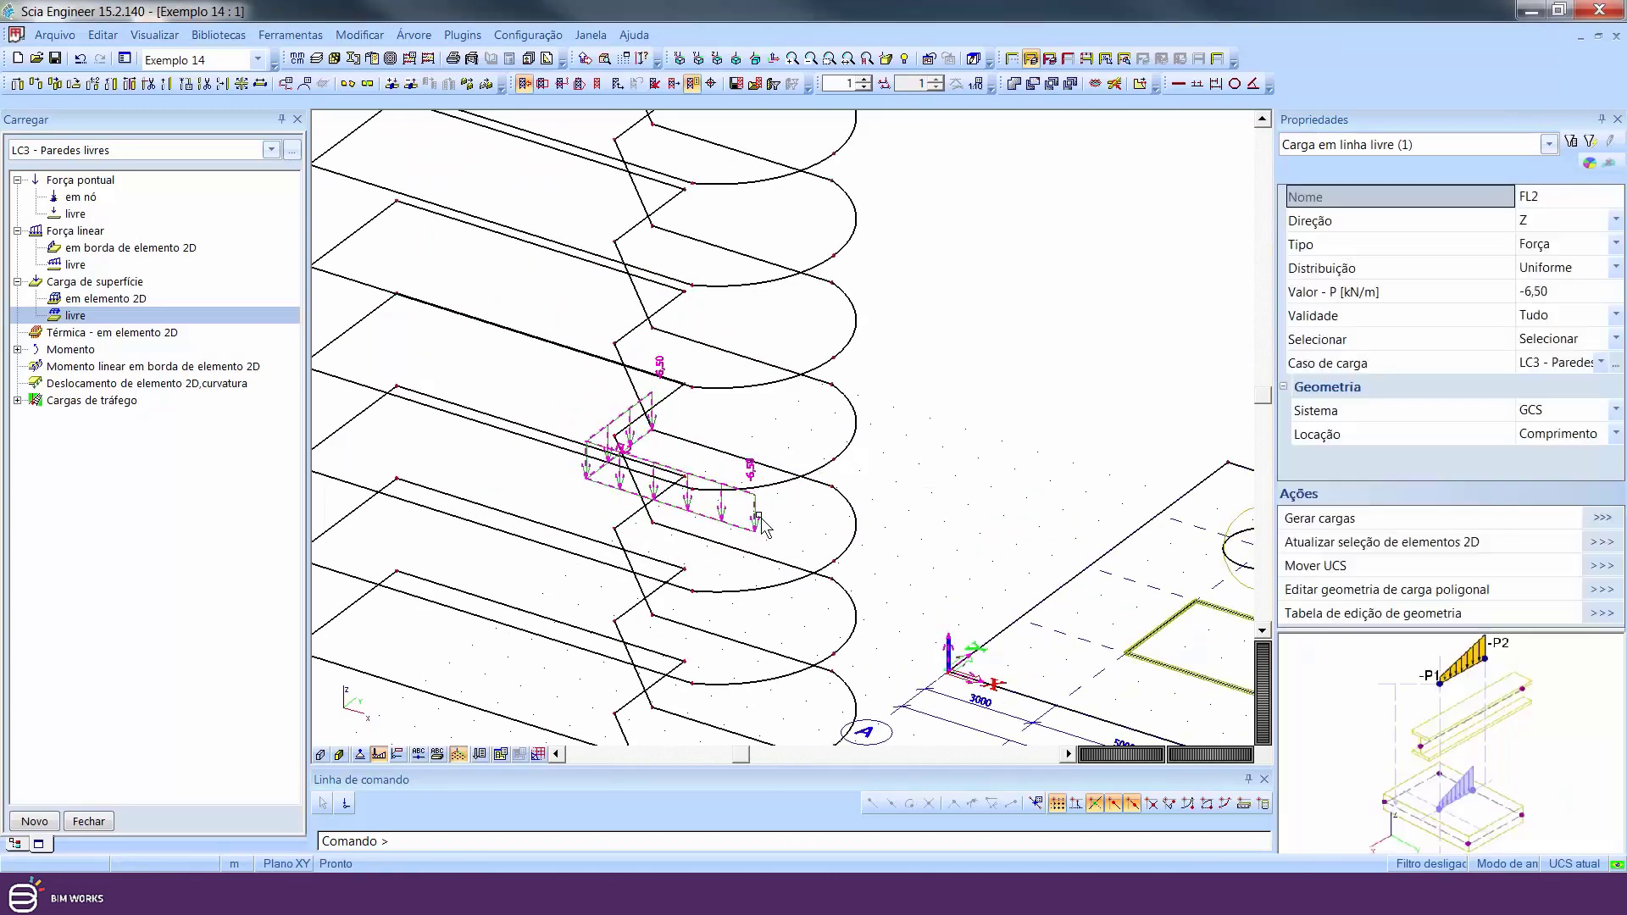
click(764, 521)
middle_drag(853, 515, 1026, 516)
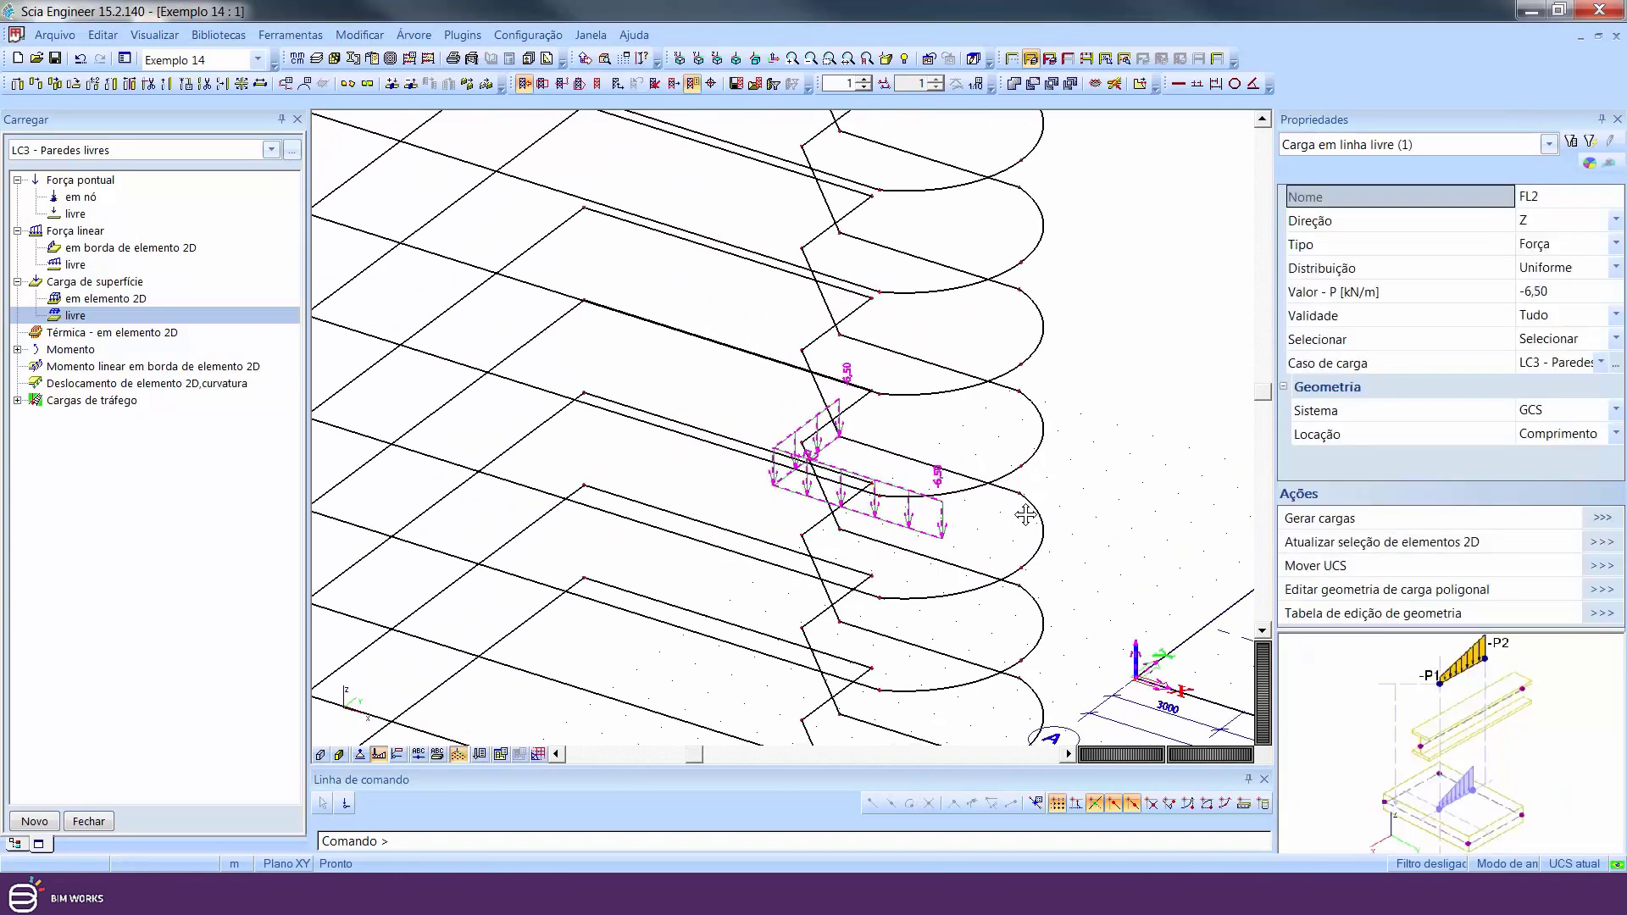
click(1610, 340)
click(1584, 344)
click(1543, 359)
click(1567, 343)
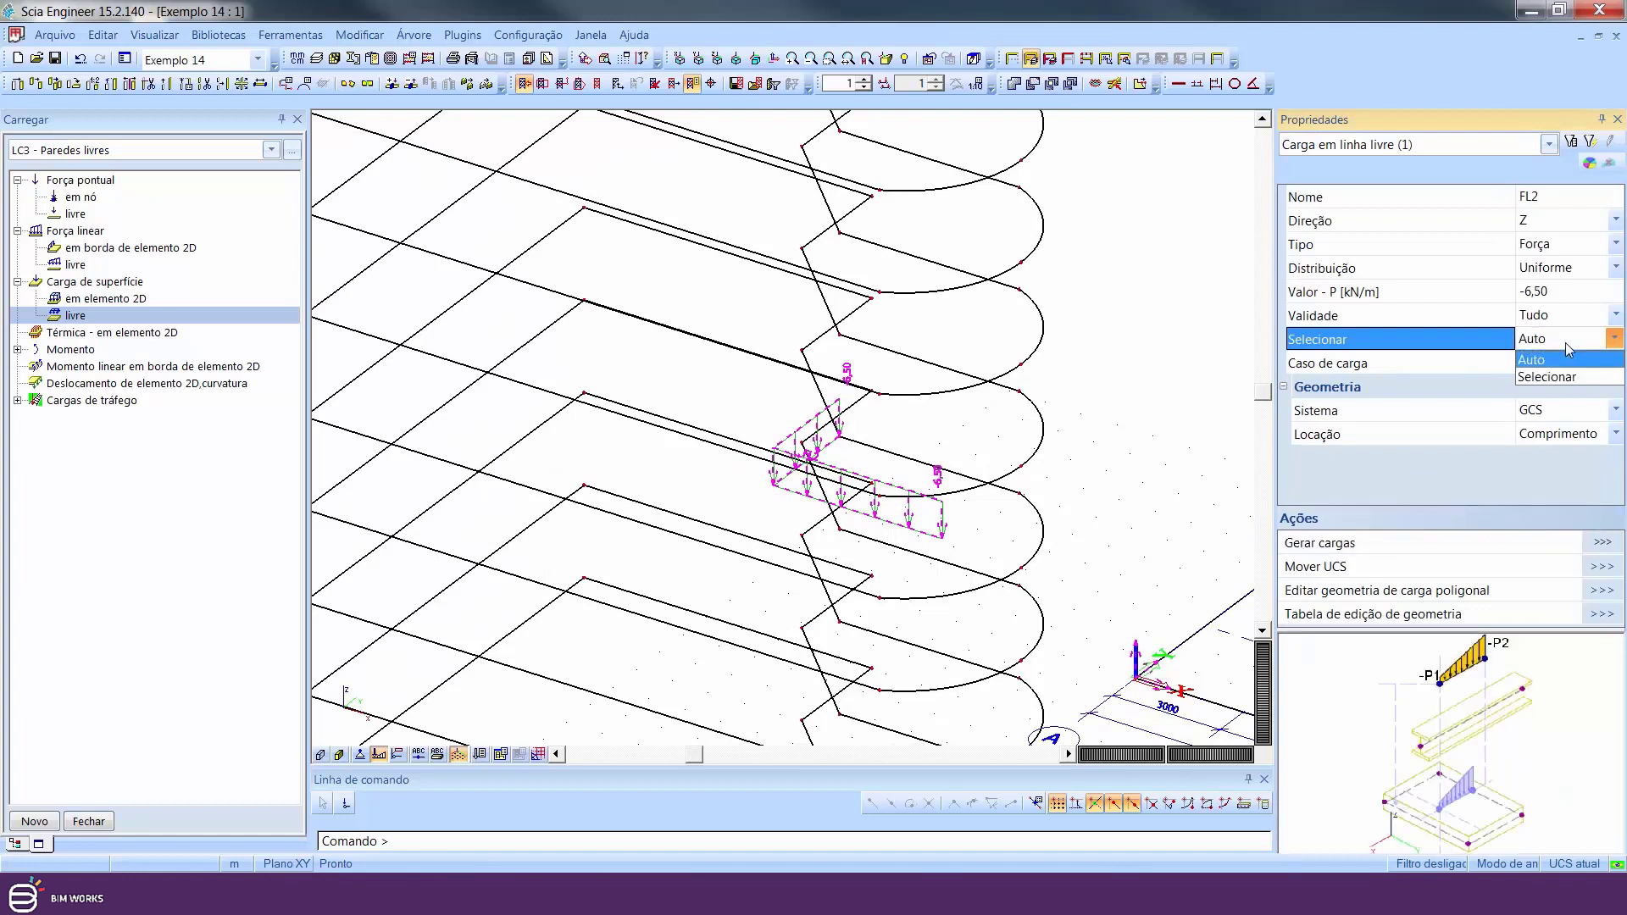
click(1555, 376)
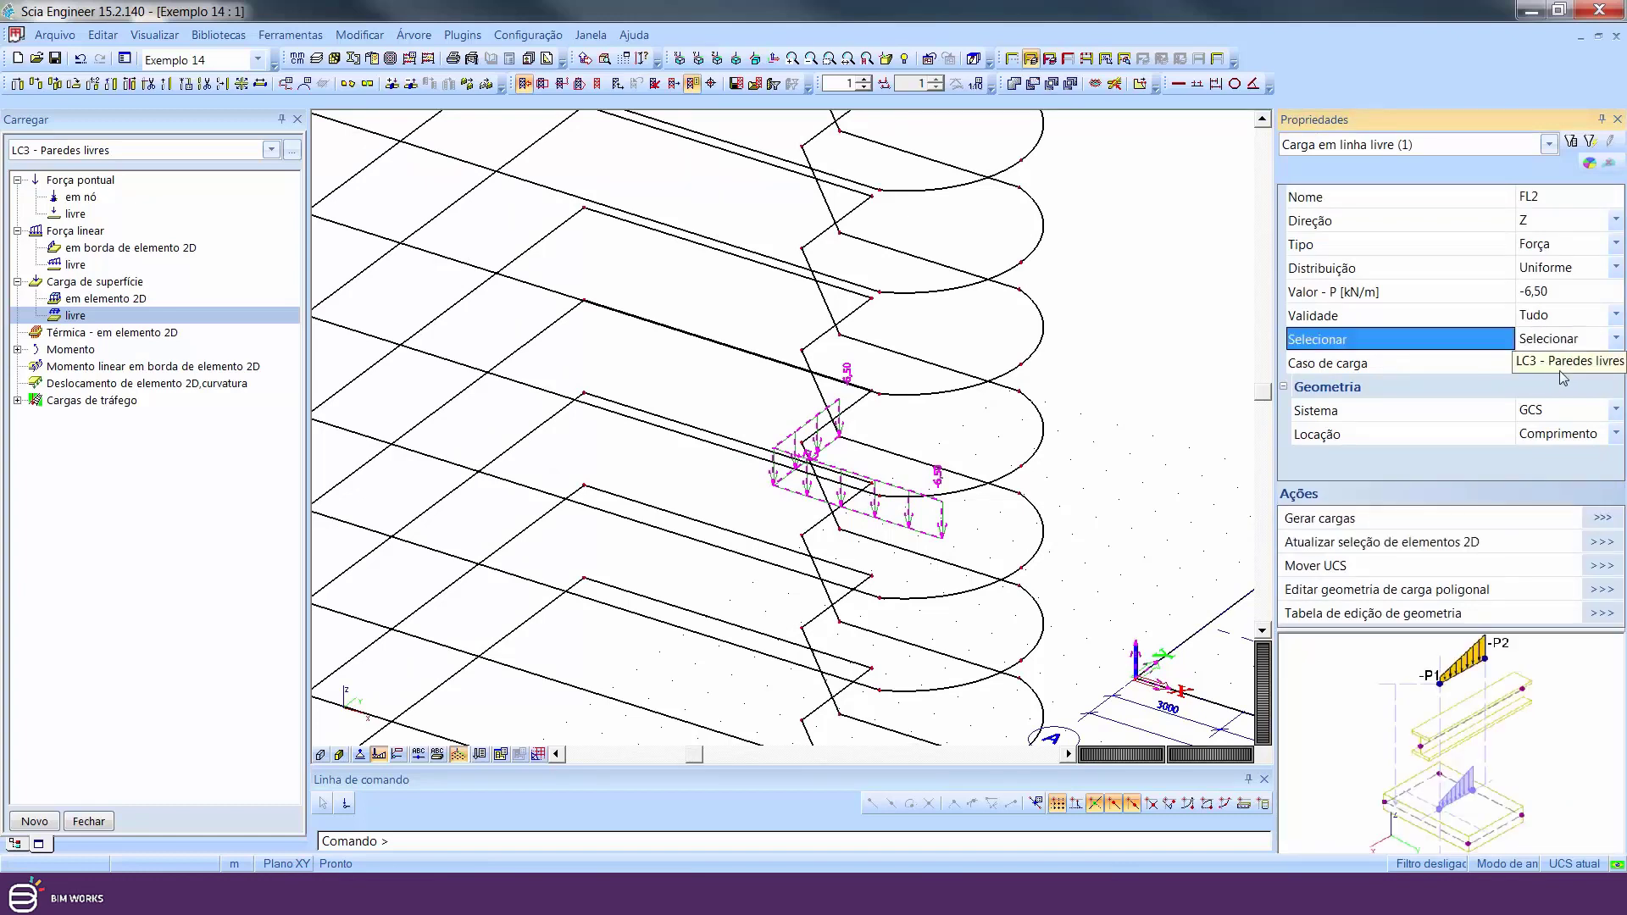
Update the free line force's 2D element selection with the stack's top and bottom slabs, and generate its loads
click(1602, 542)
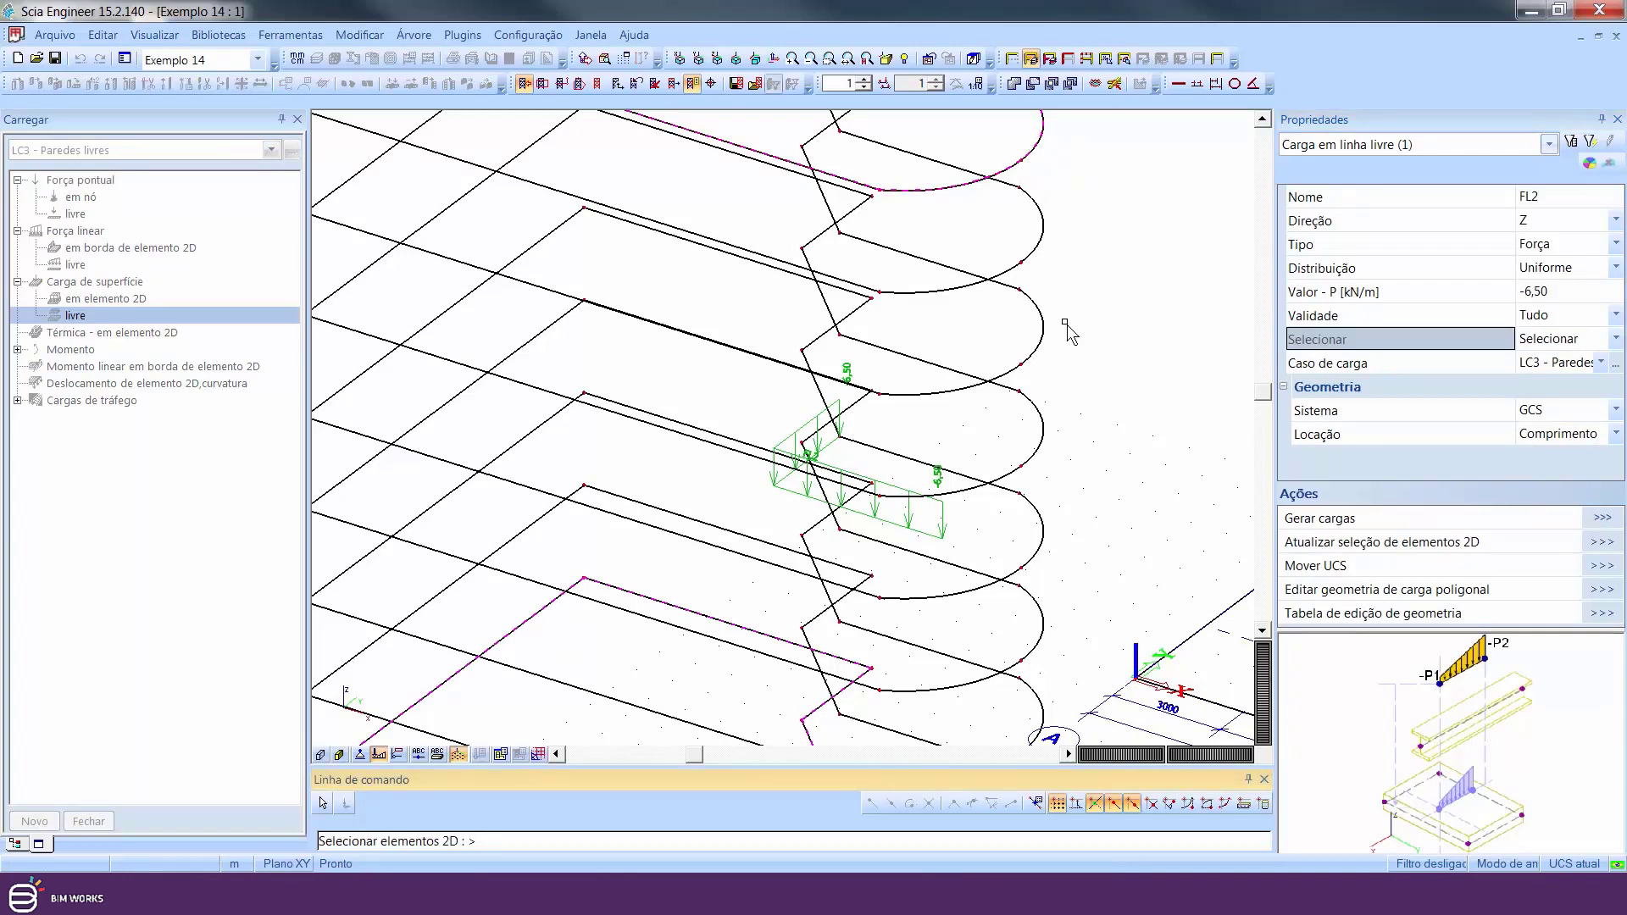
scroll(1069, 547, down, 5)
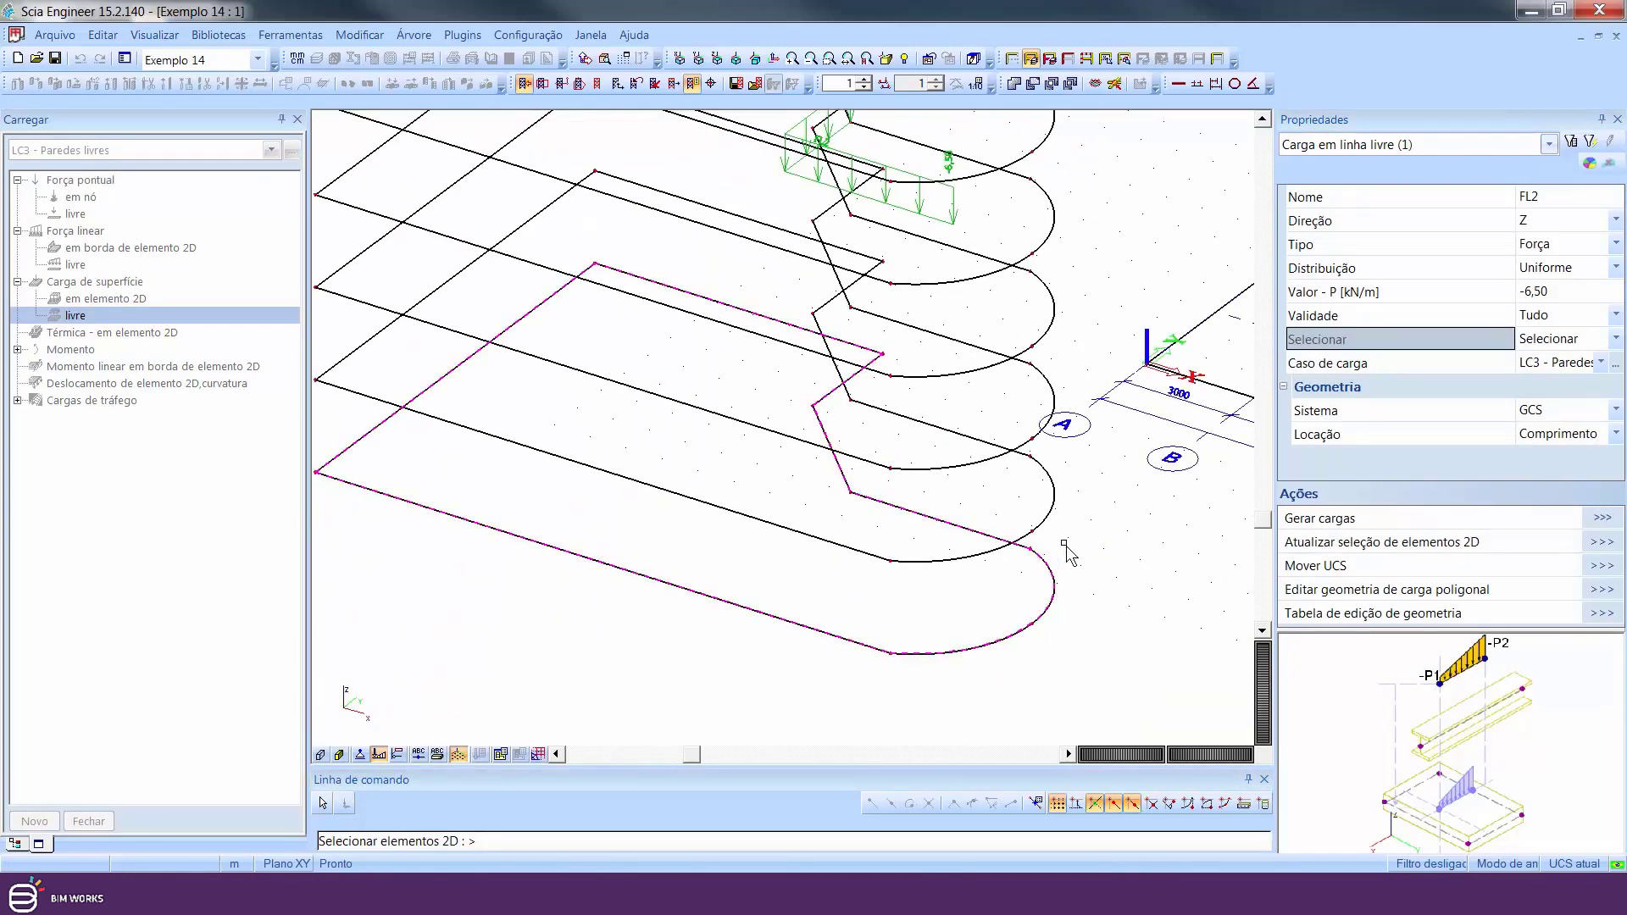
scroll(1068, 495, down, 5)
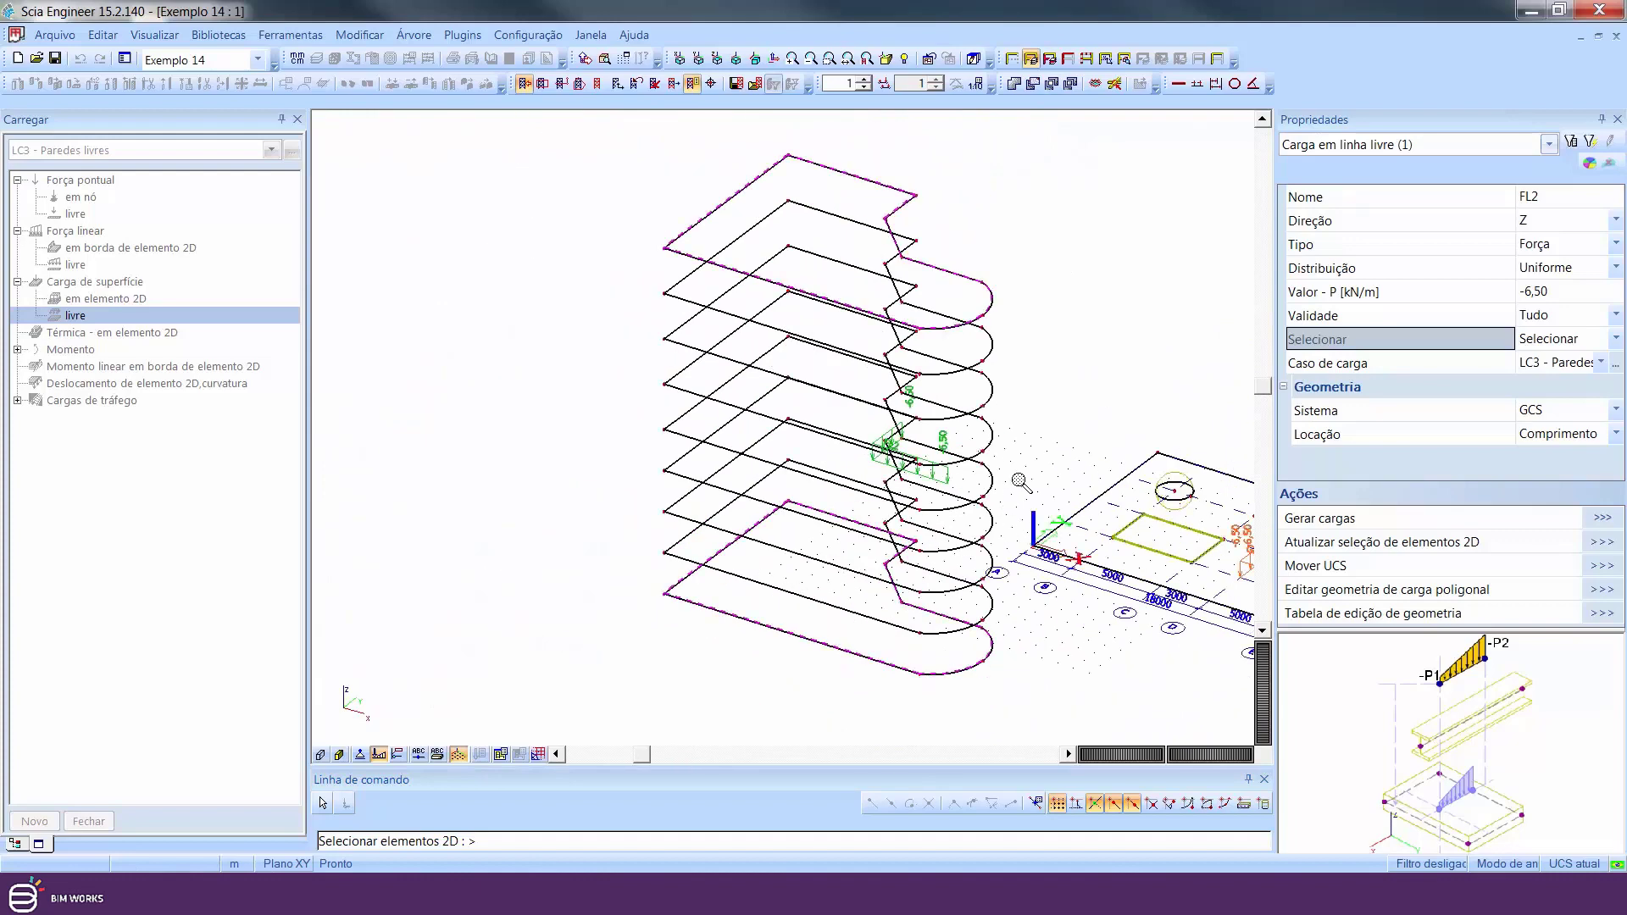
scroll(1021, 483, down, 1)
key(Escape)
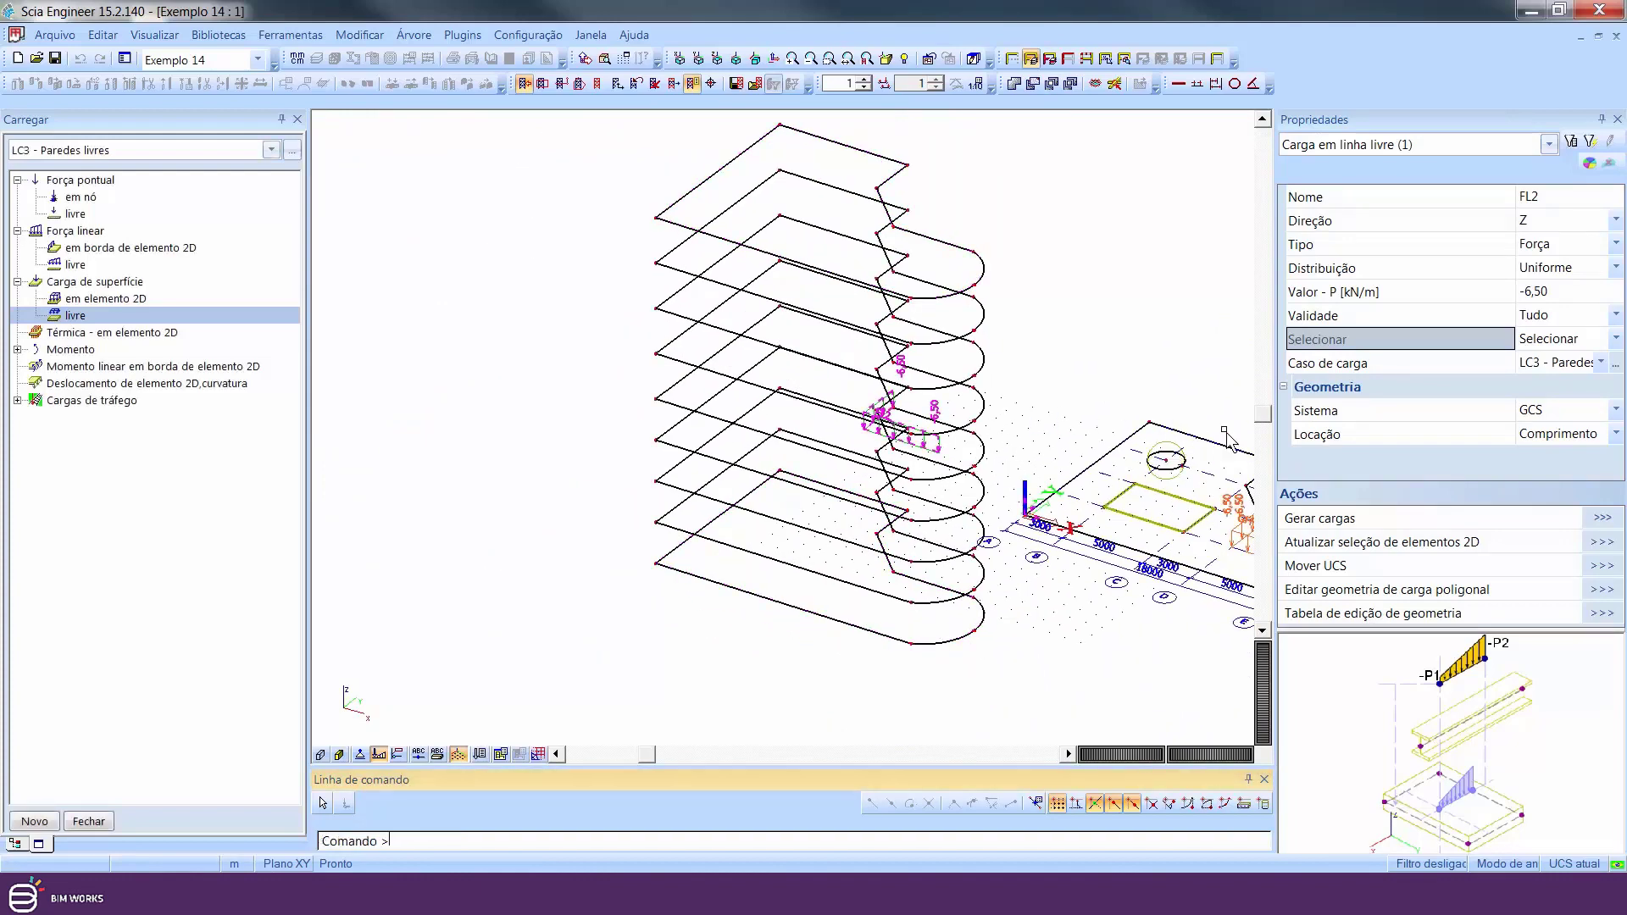
click(1601, 519)
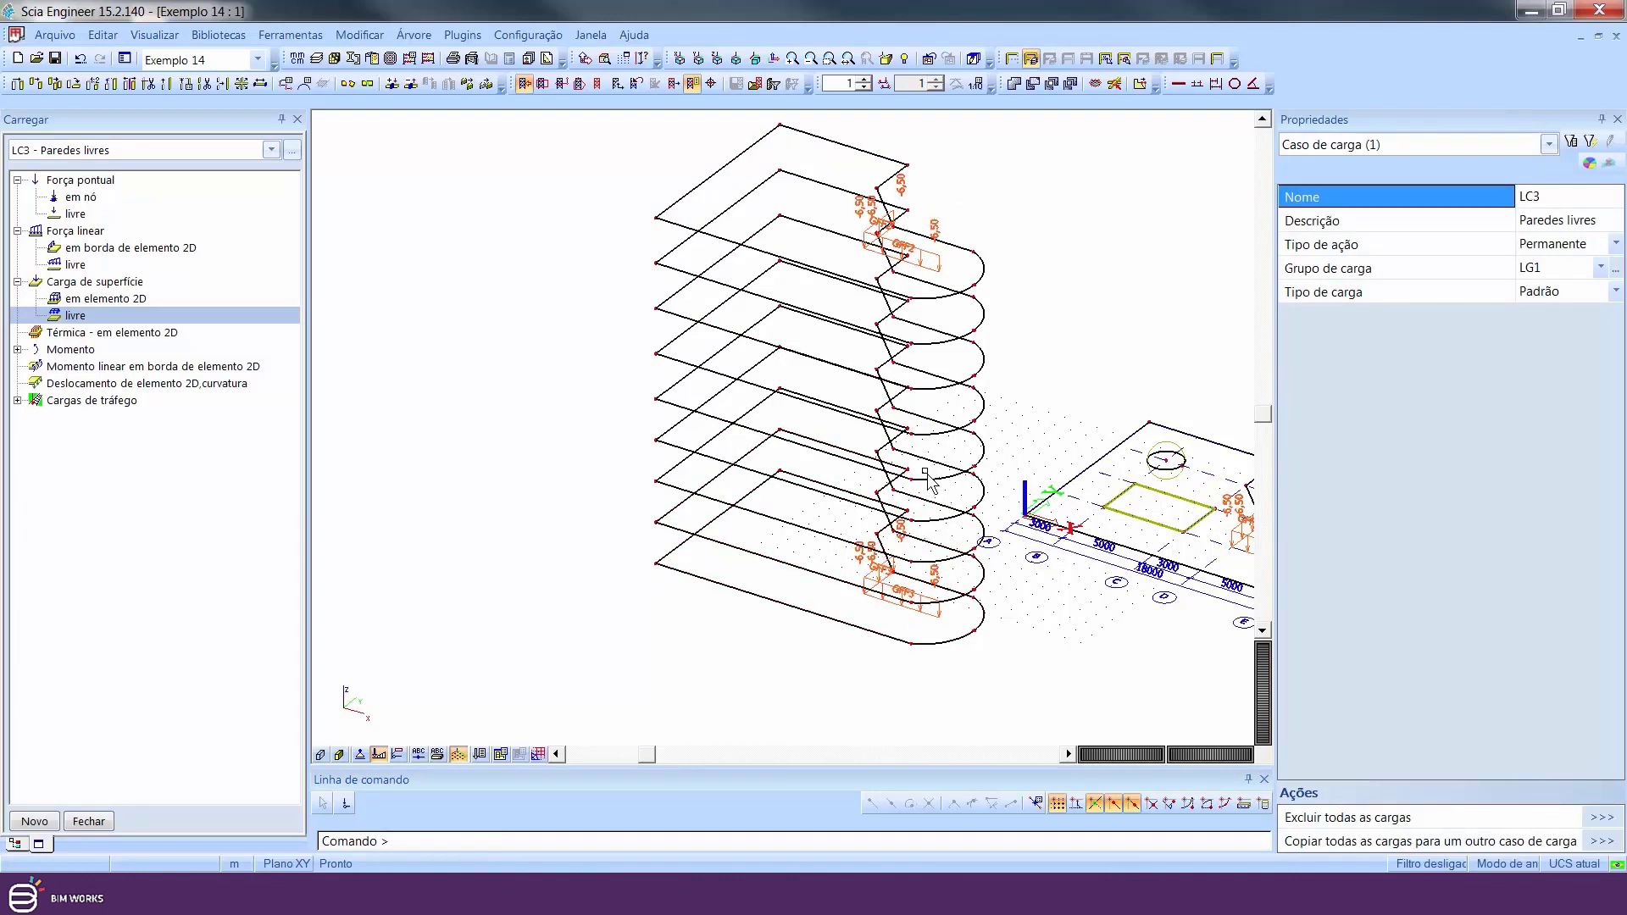
Delete the stack of slabs with its generated loads and the remaining free line force beside the single slab, and leave load input
middle_drag(1017, 443, 916, 451)
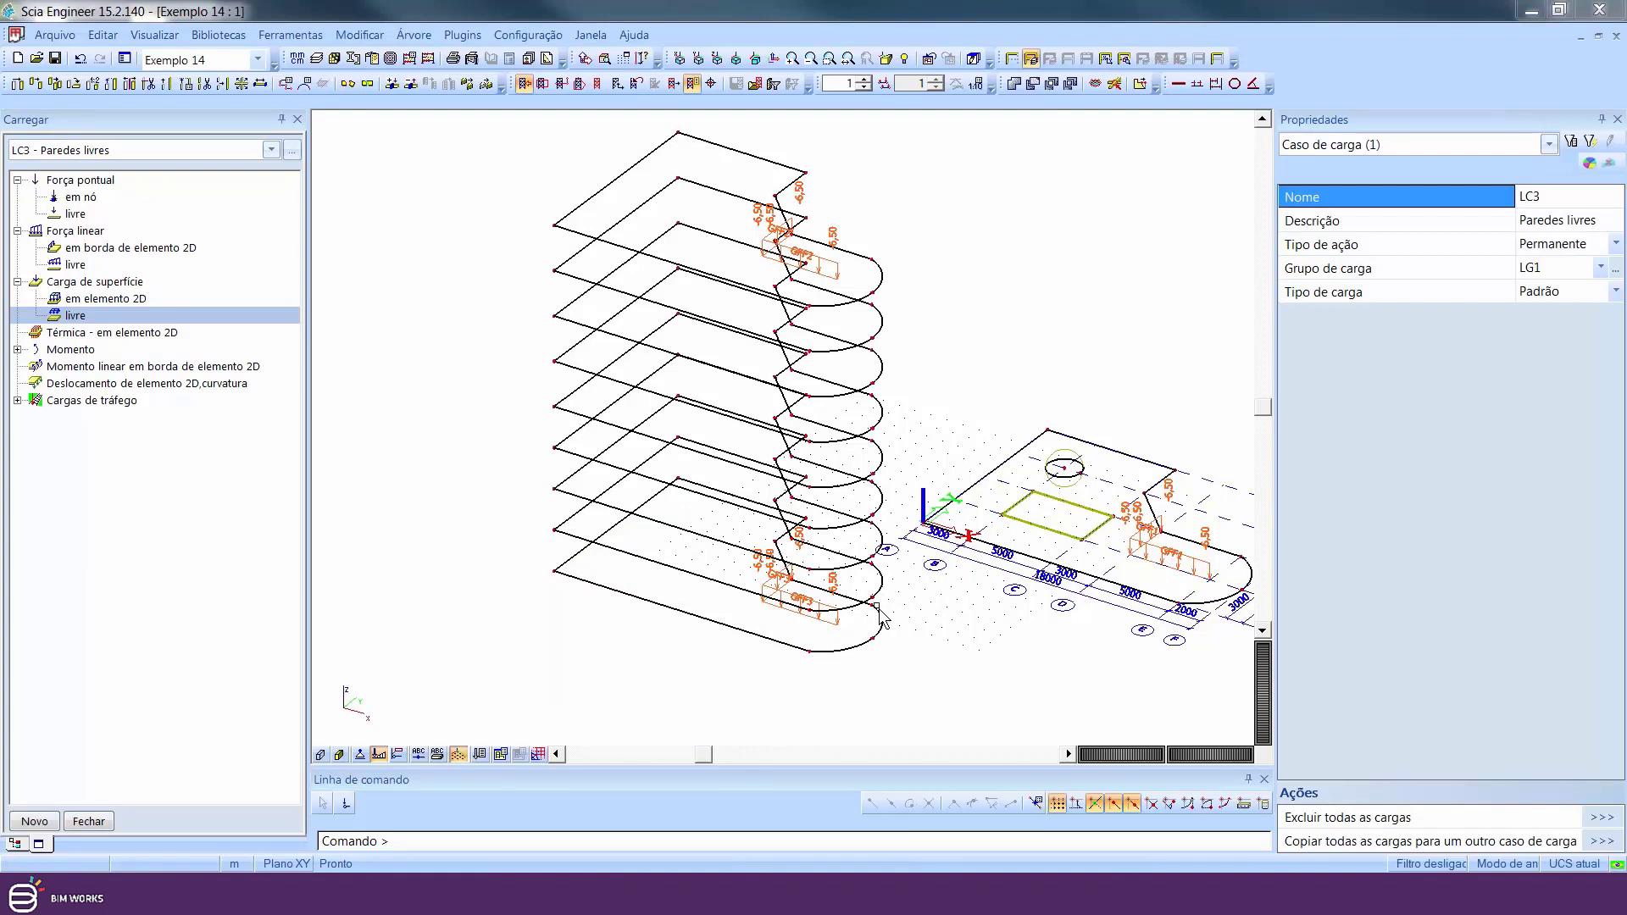
drag(846, 685, 591, 163)
key(Delete)
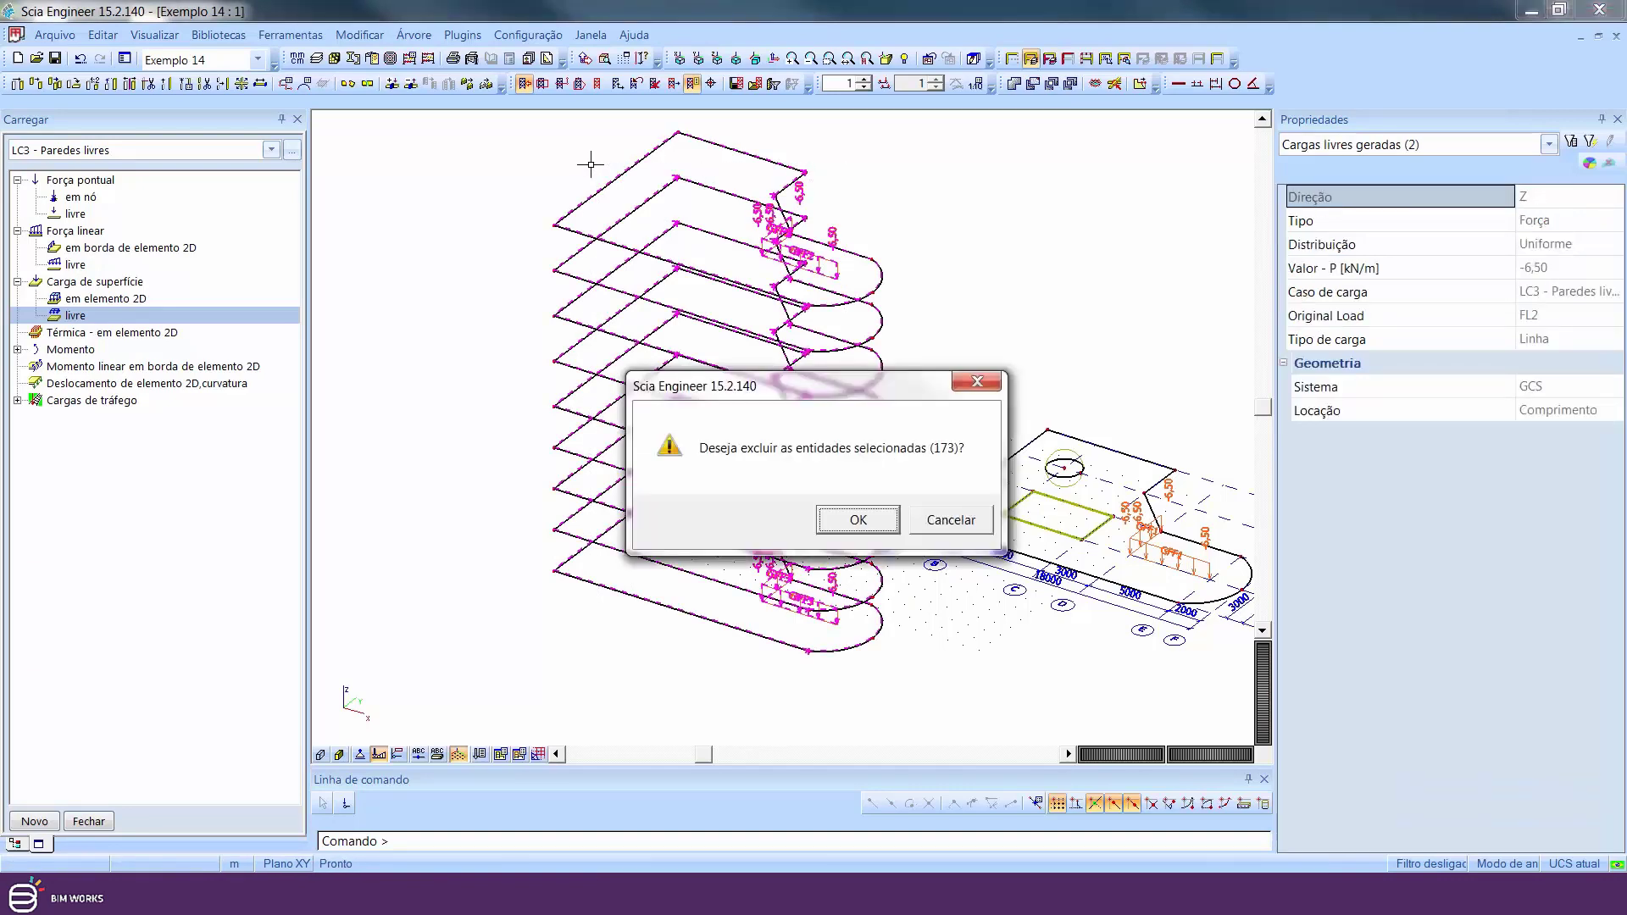
key(Return)
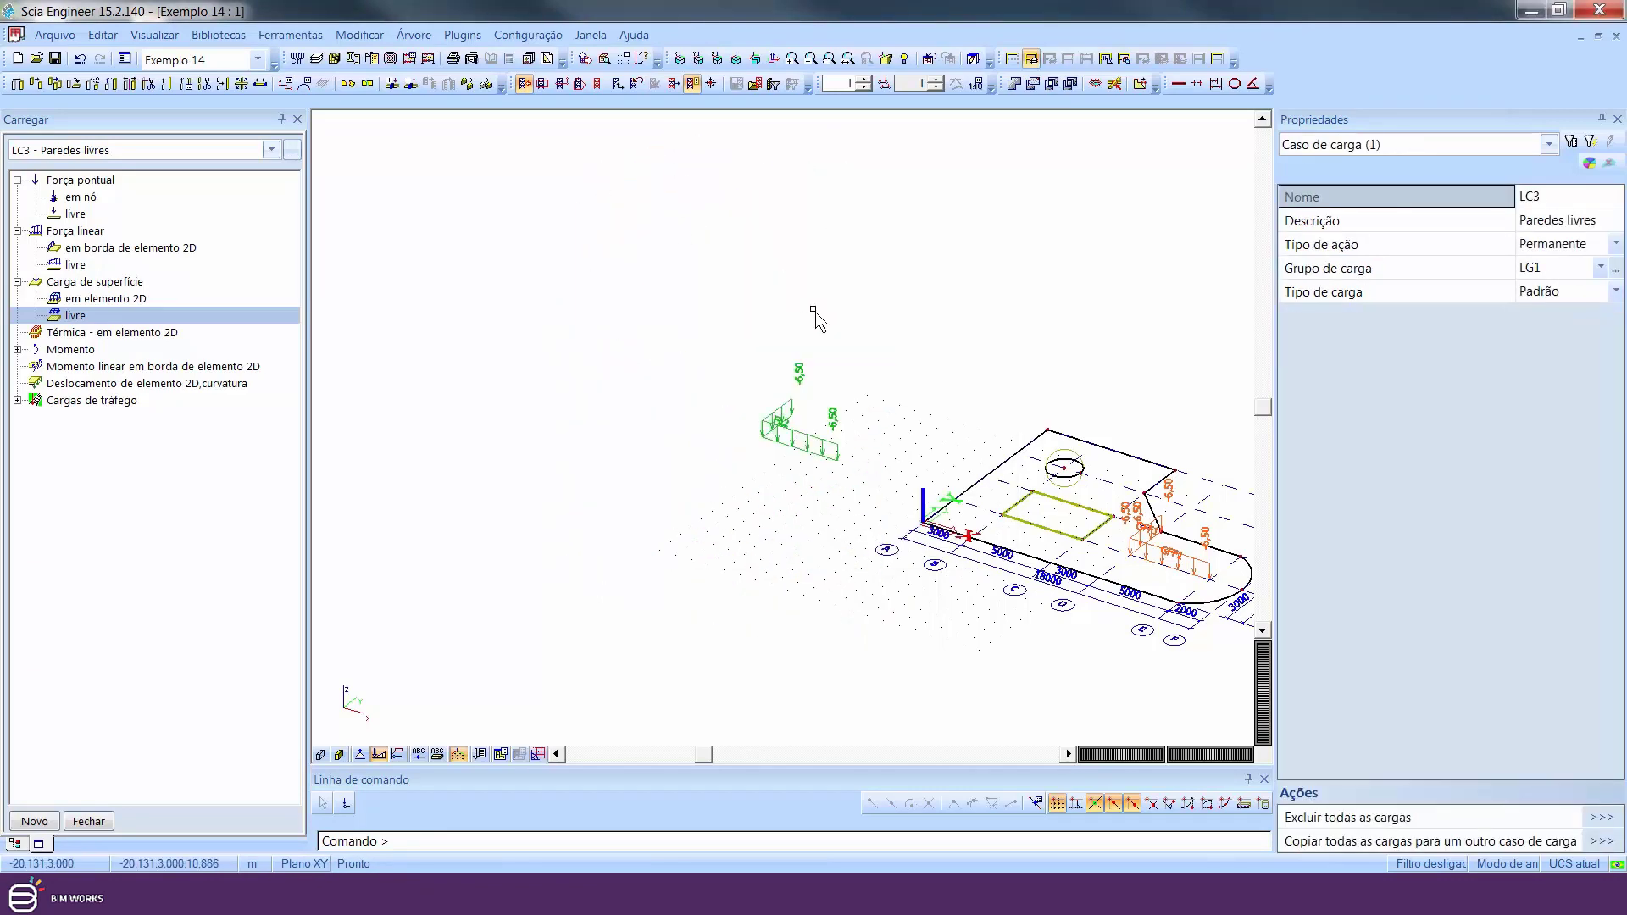
click(827, 453)
key(Delete)
key(Return)
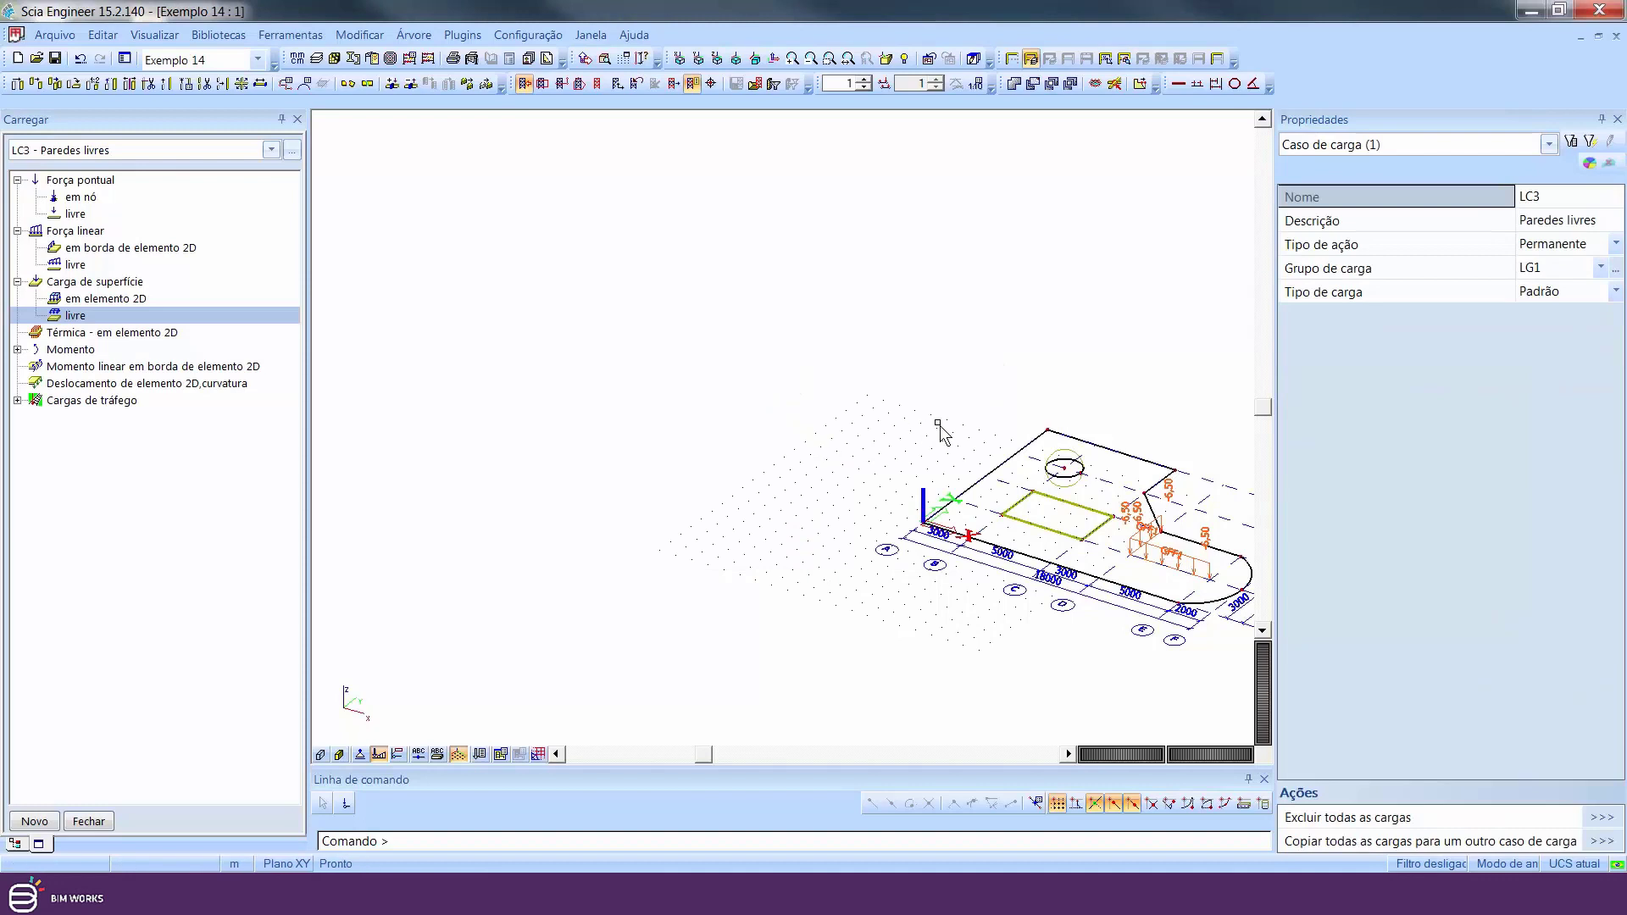
middle_drag(1133, 483, 1003, 460)
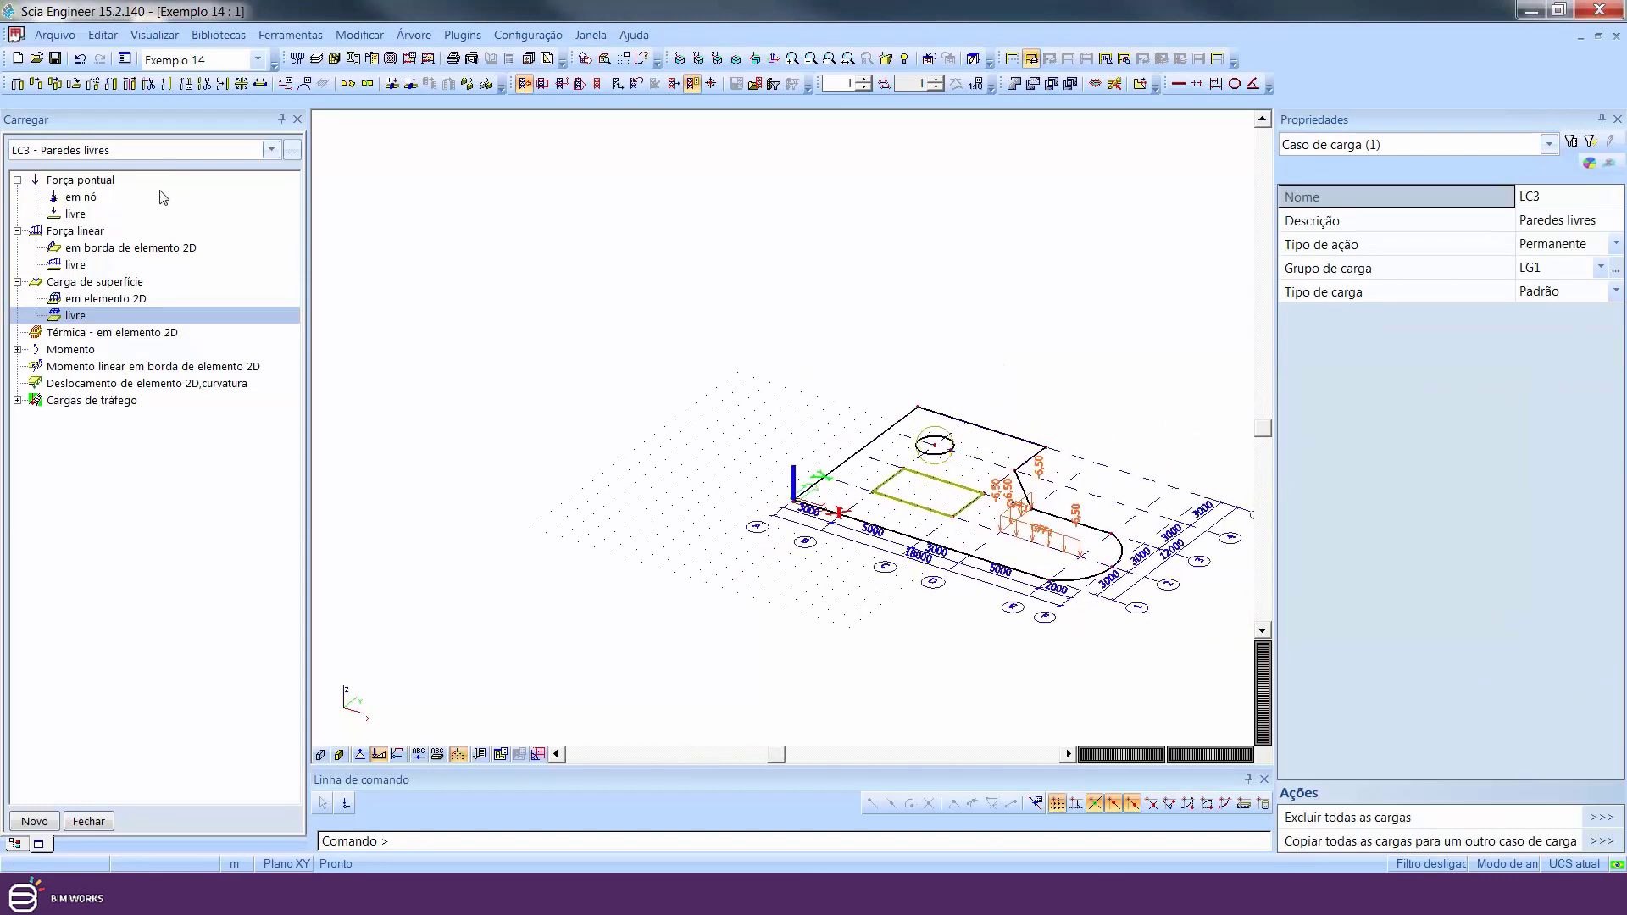
click(95, 823)
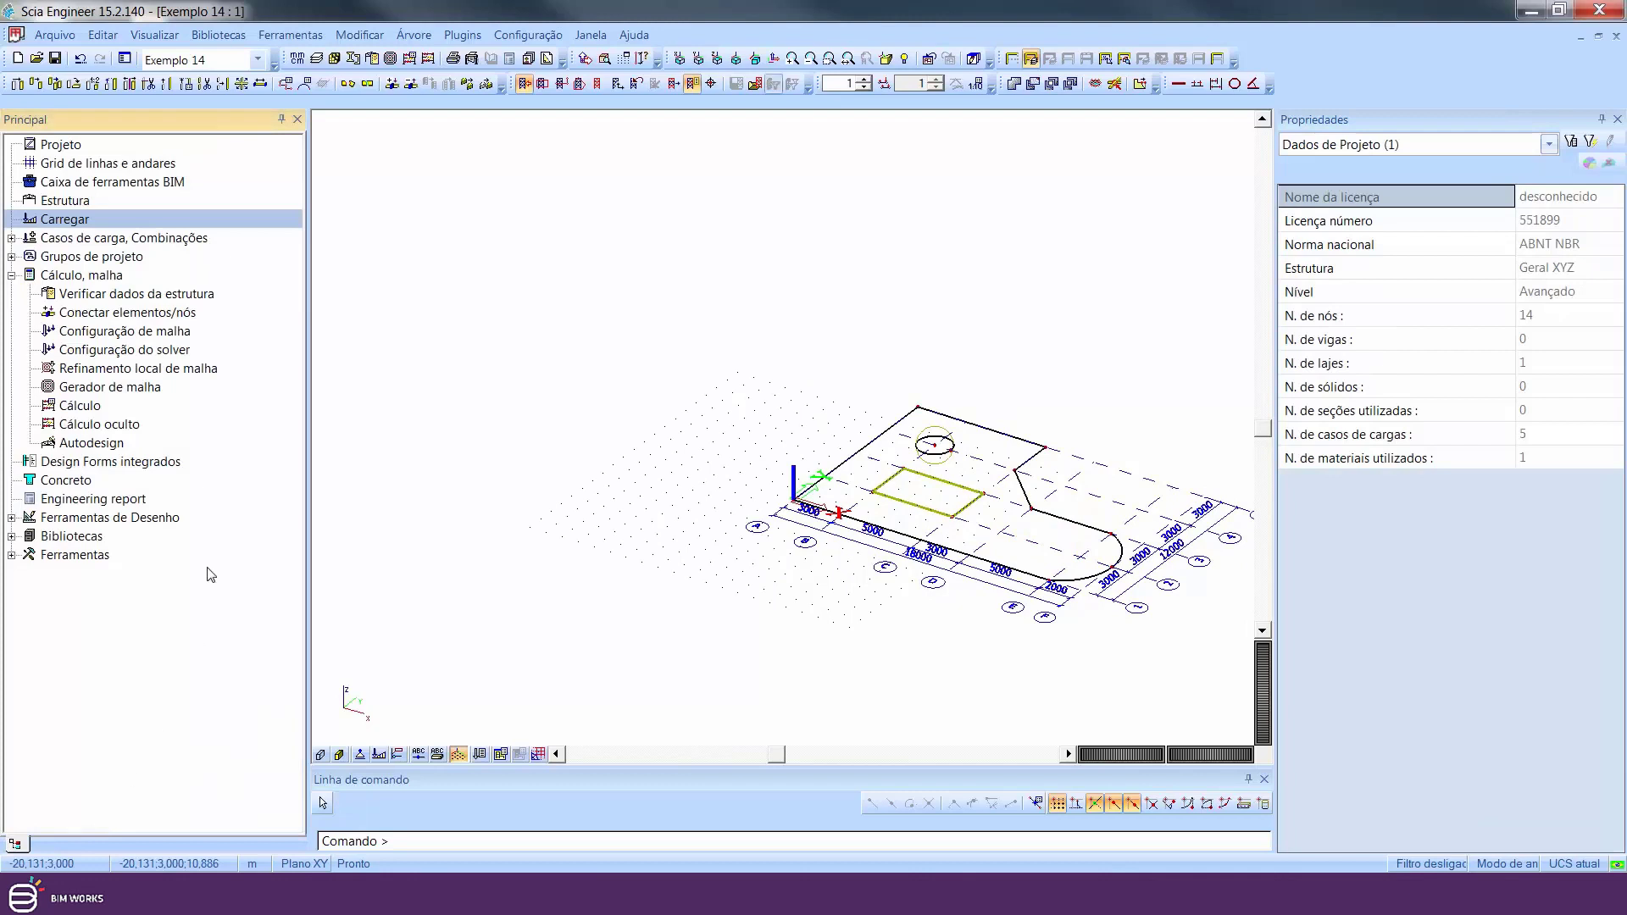
Create a combination named "ELU - normal" of type Concreto - ELU - Normais containing all load cases
click(11, 238)
double_click(98, 294)
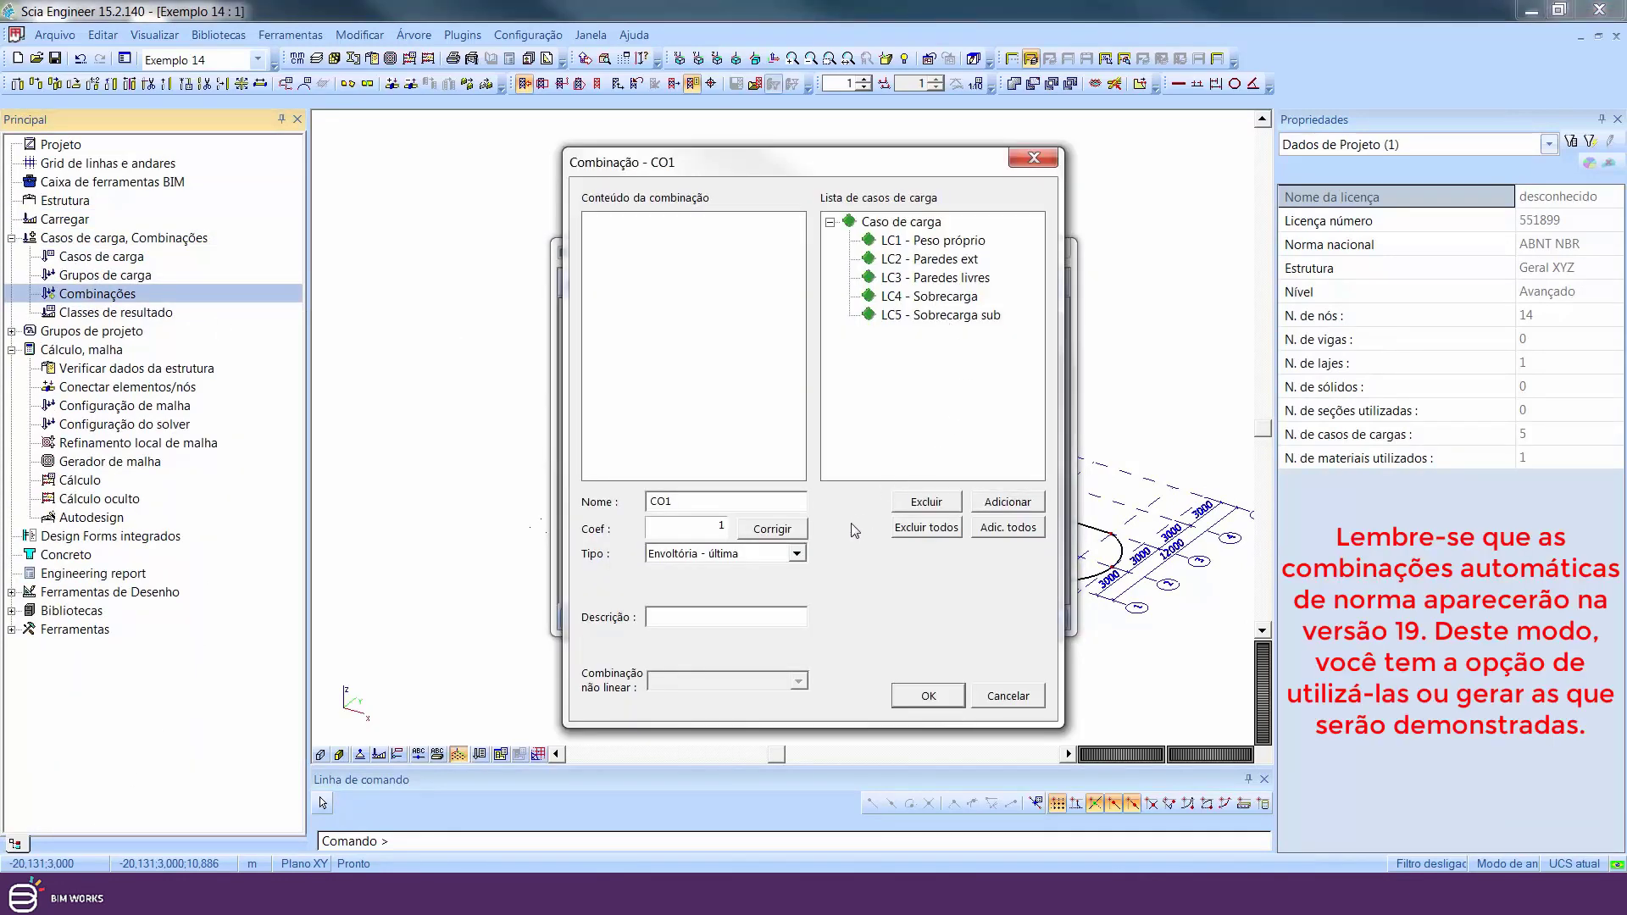
click(798, 556)
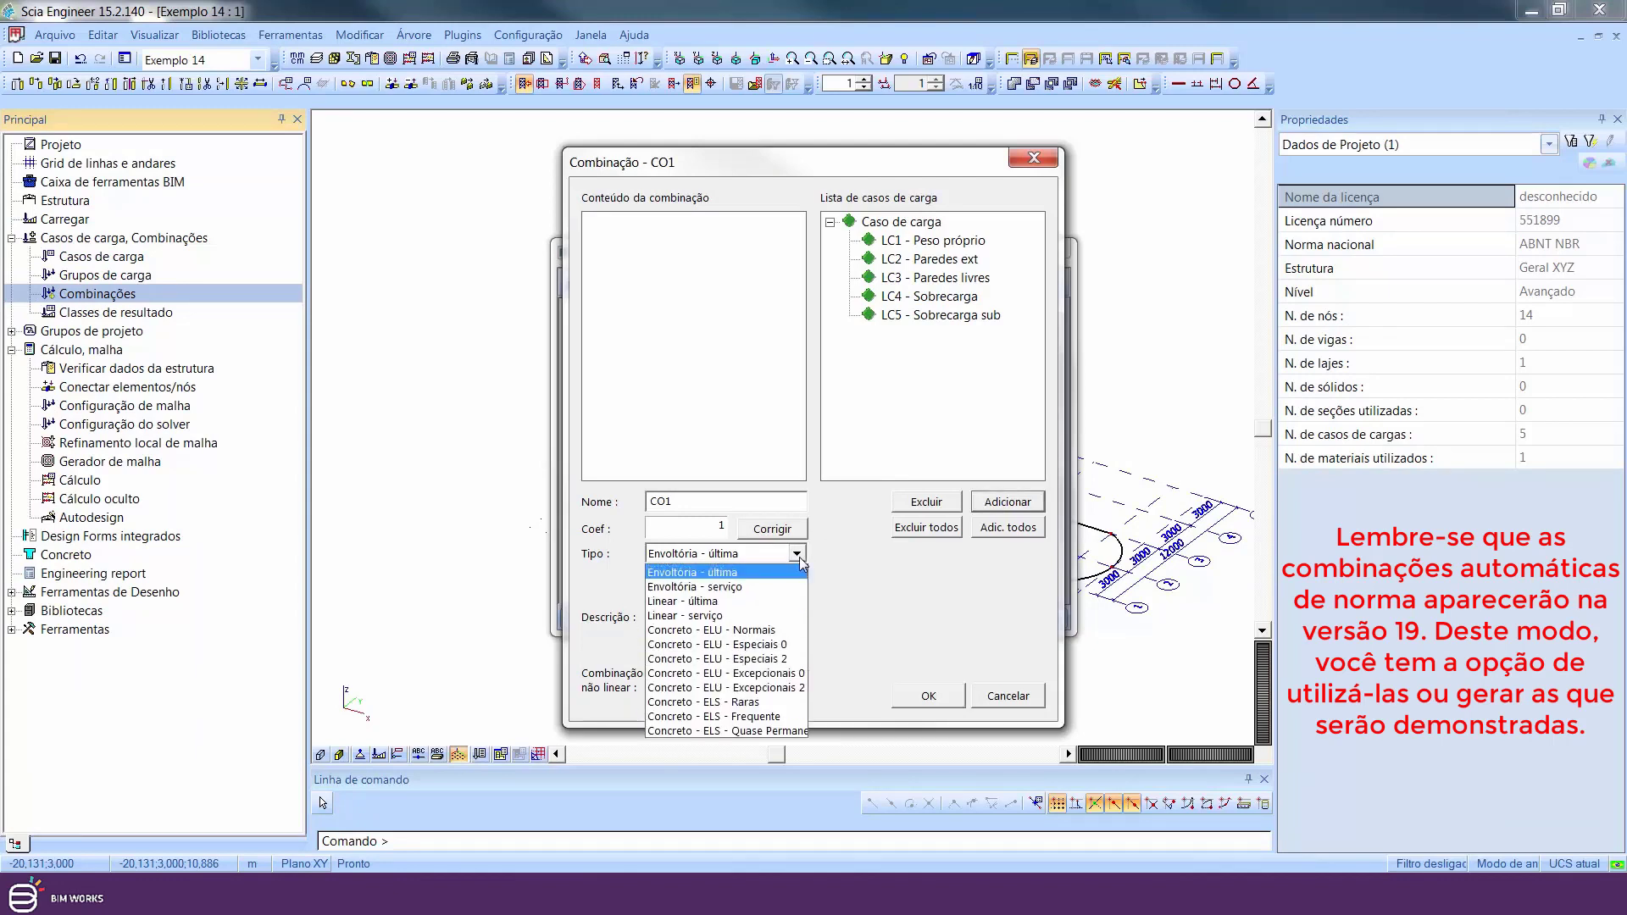
click(710, 637)
click(676, 499)
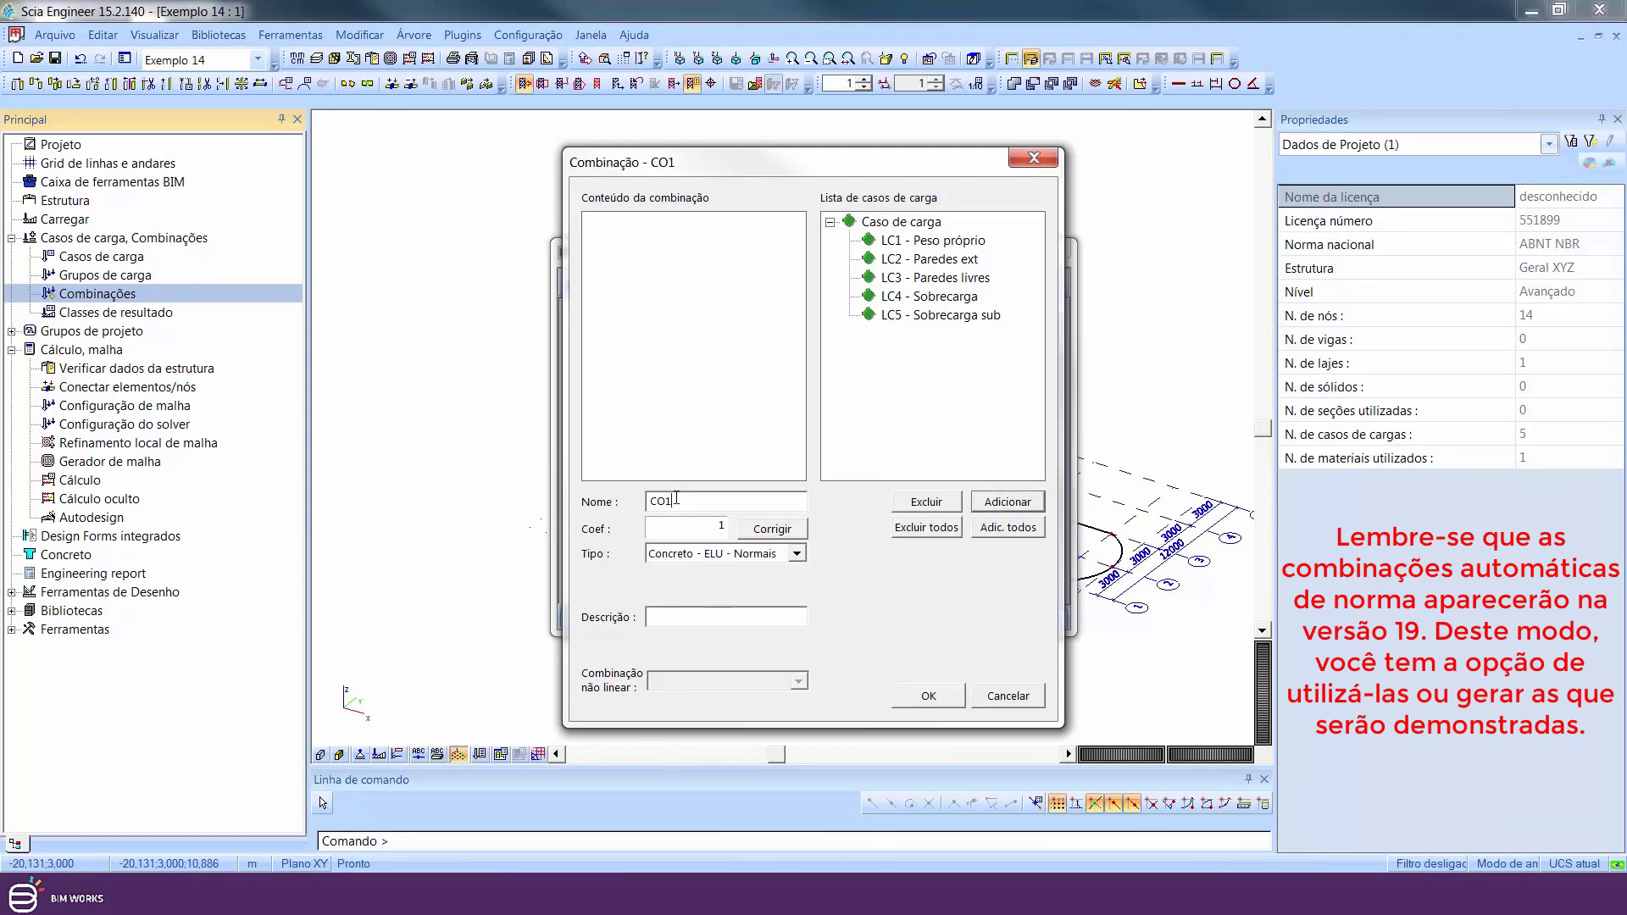
text(ELU - normal)
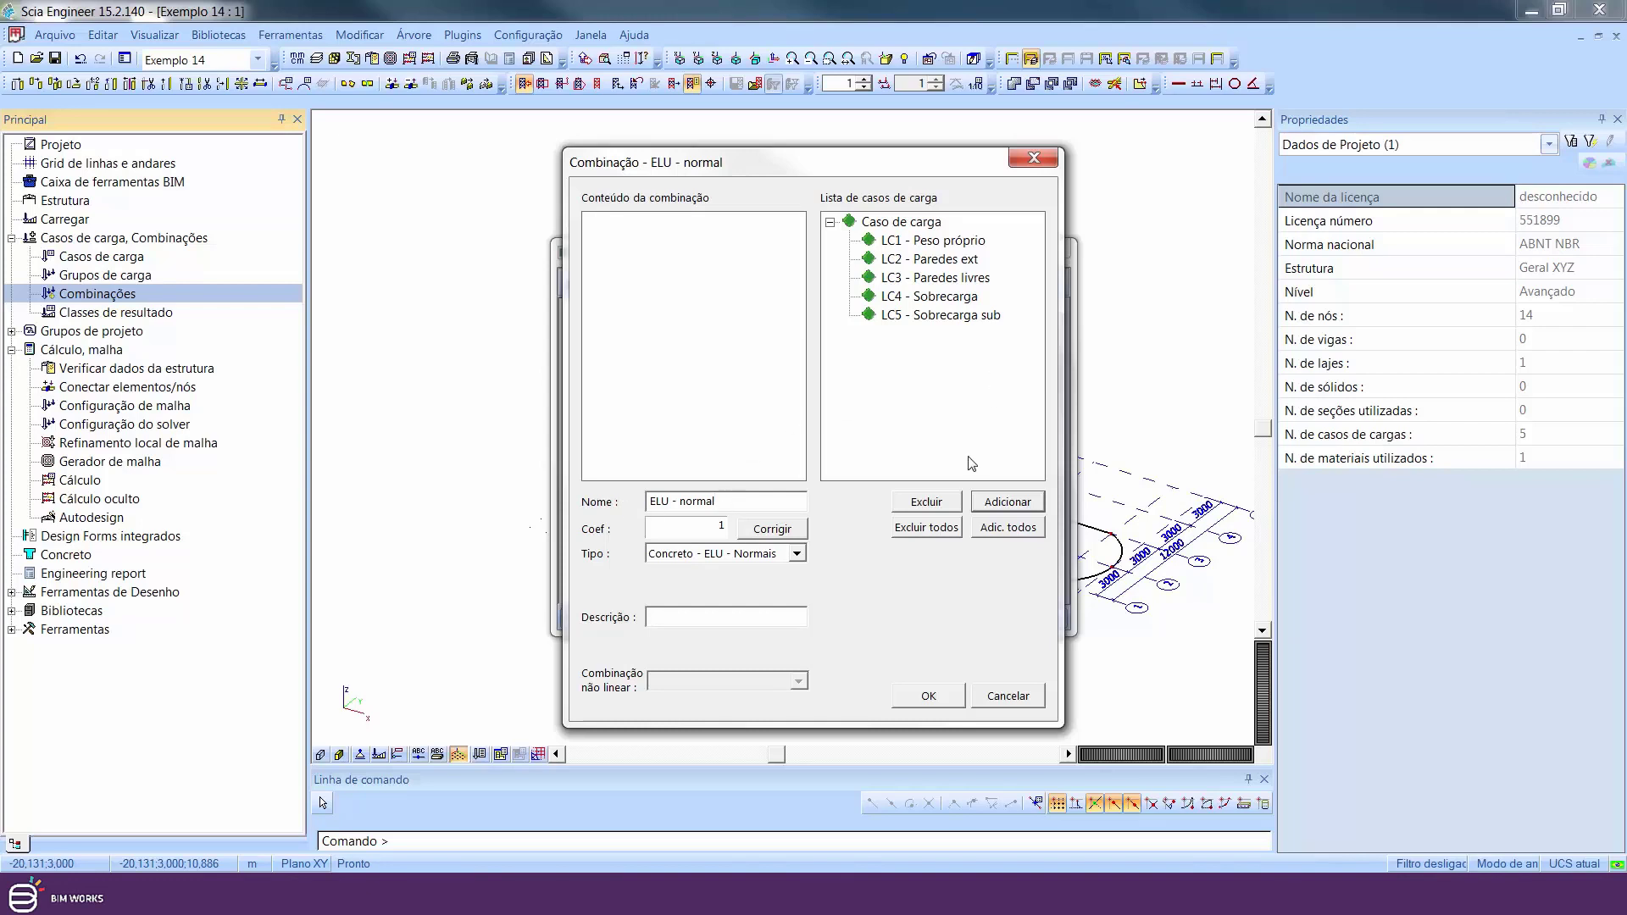
click(1009, 528)
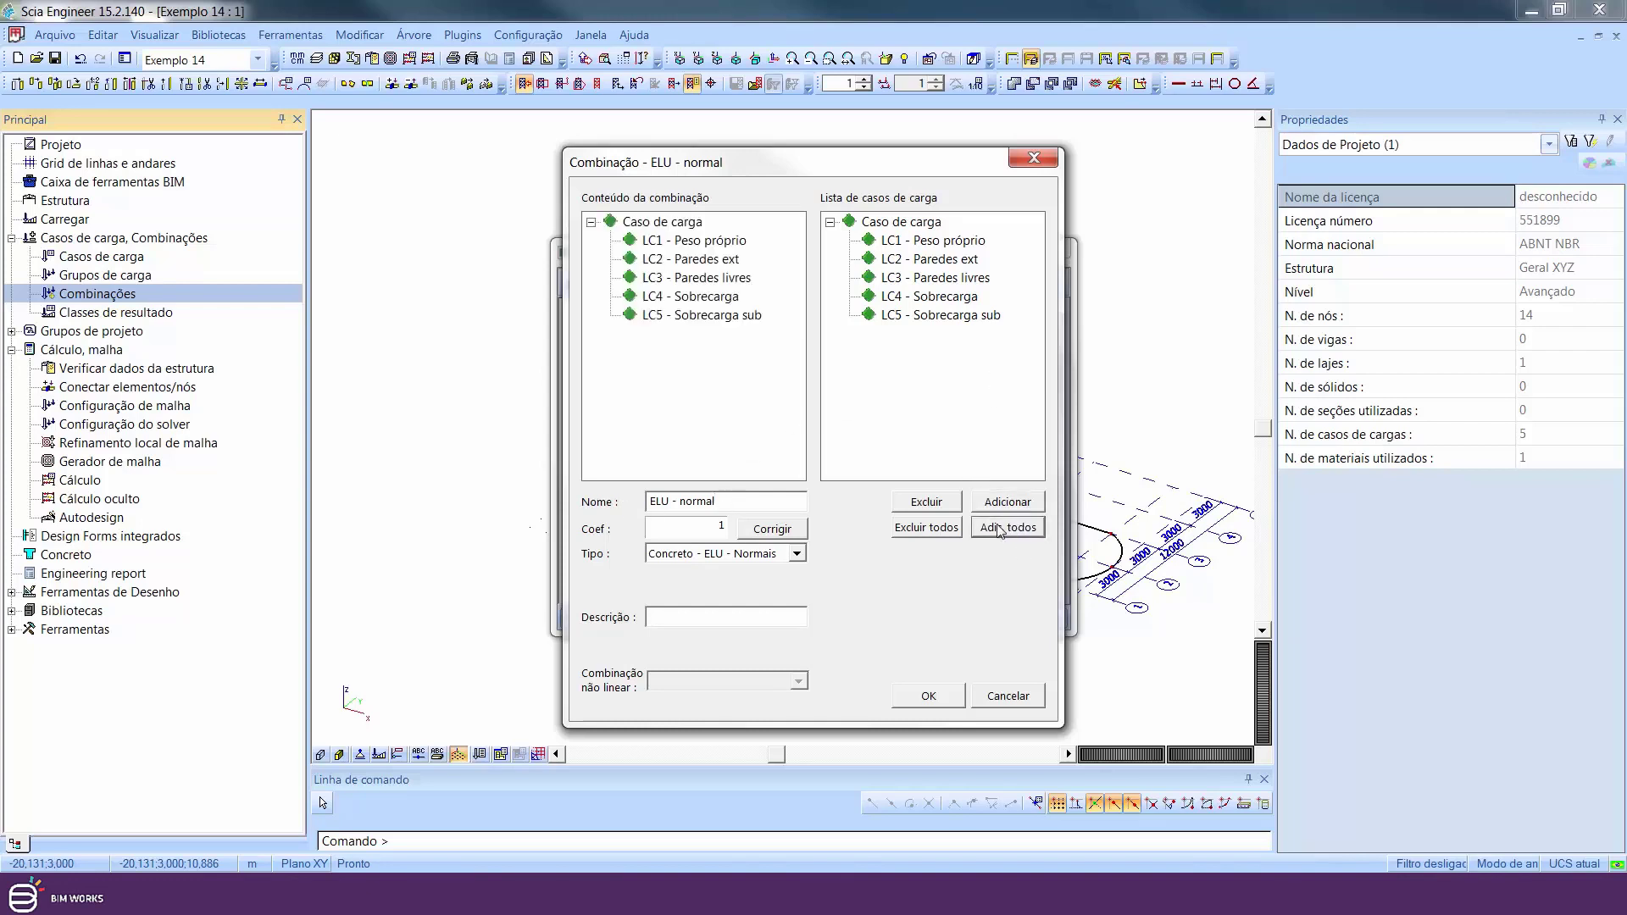
click(912, 700)
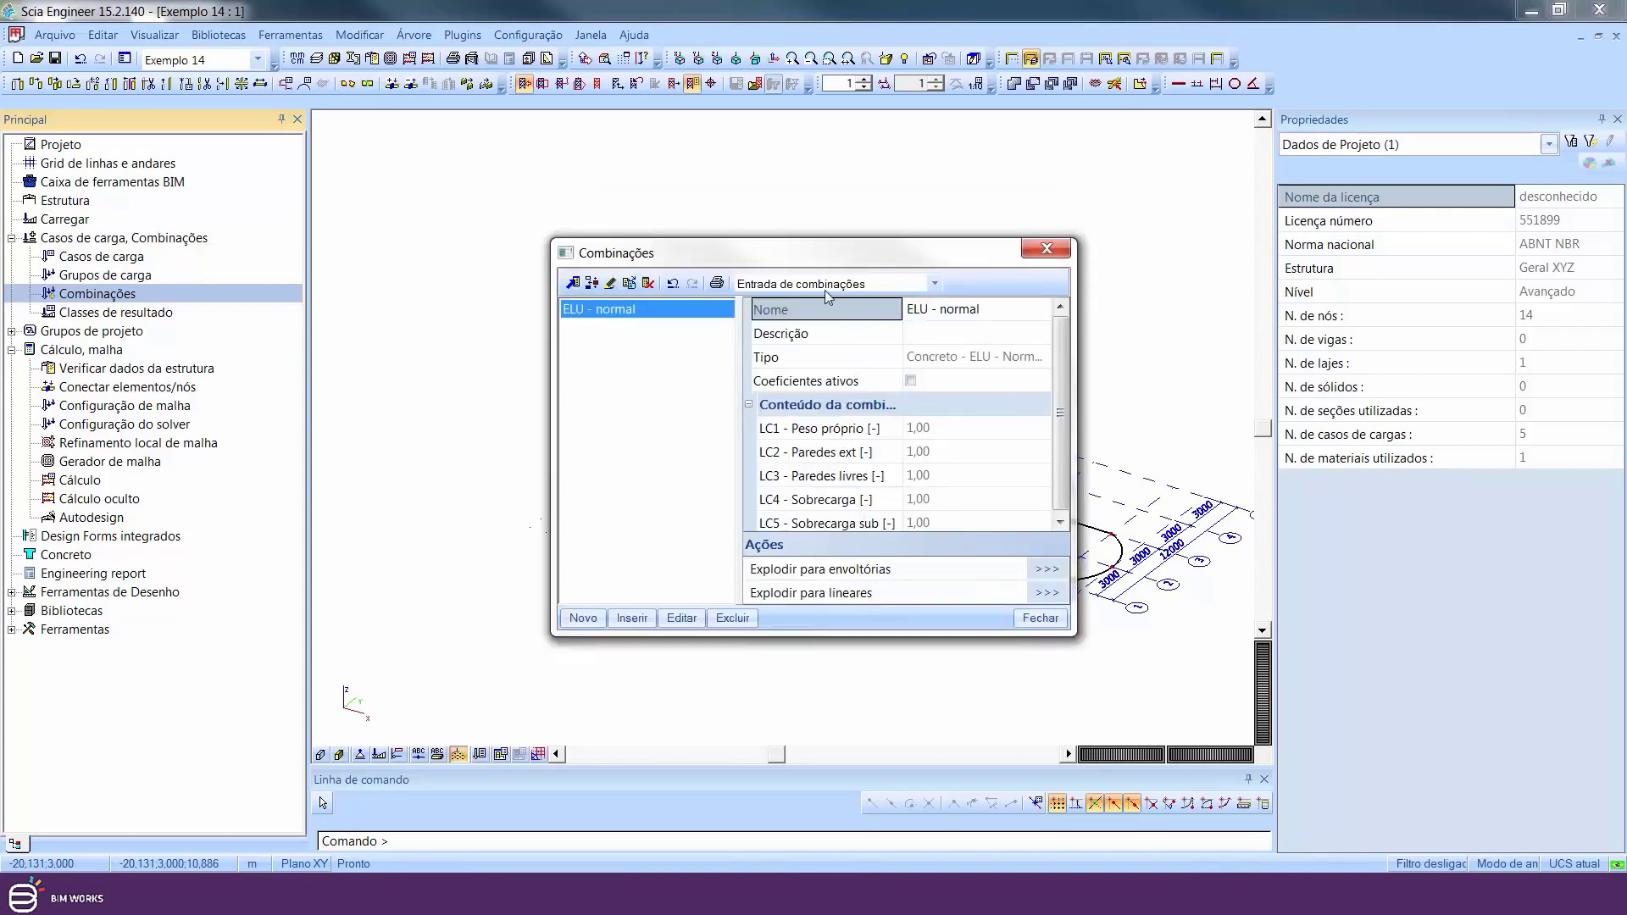
Create a second combination named "ELS - FREQ" of type Concreto - ELS - Frequente, with all load cases included
drag(810, 252, 777, 221)
click(550, 587)
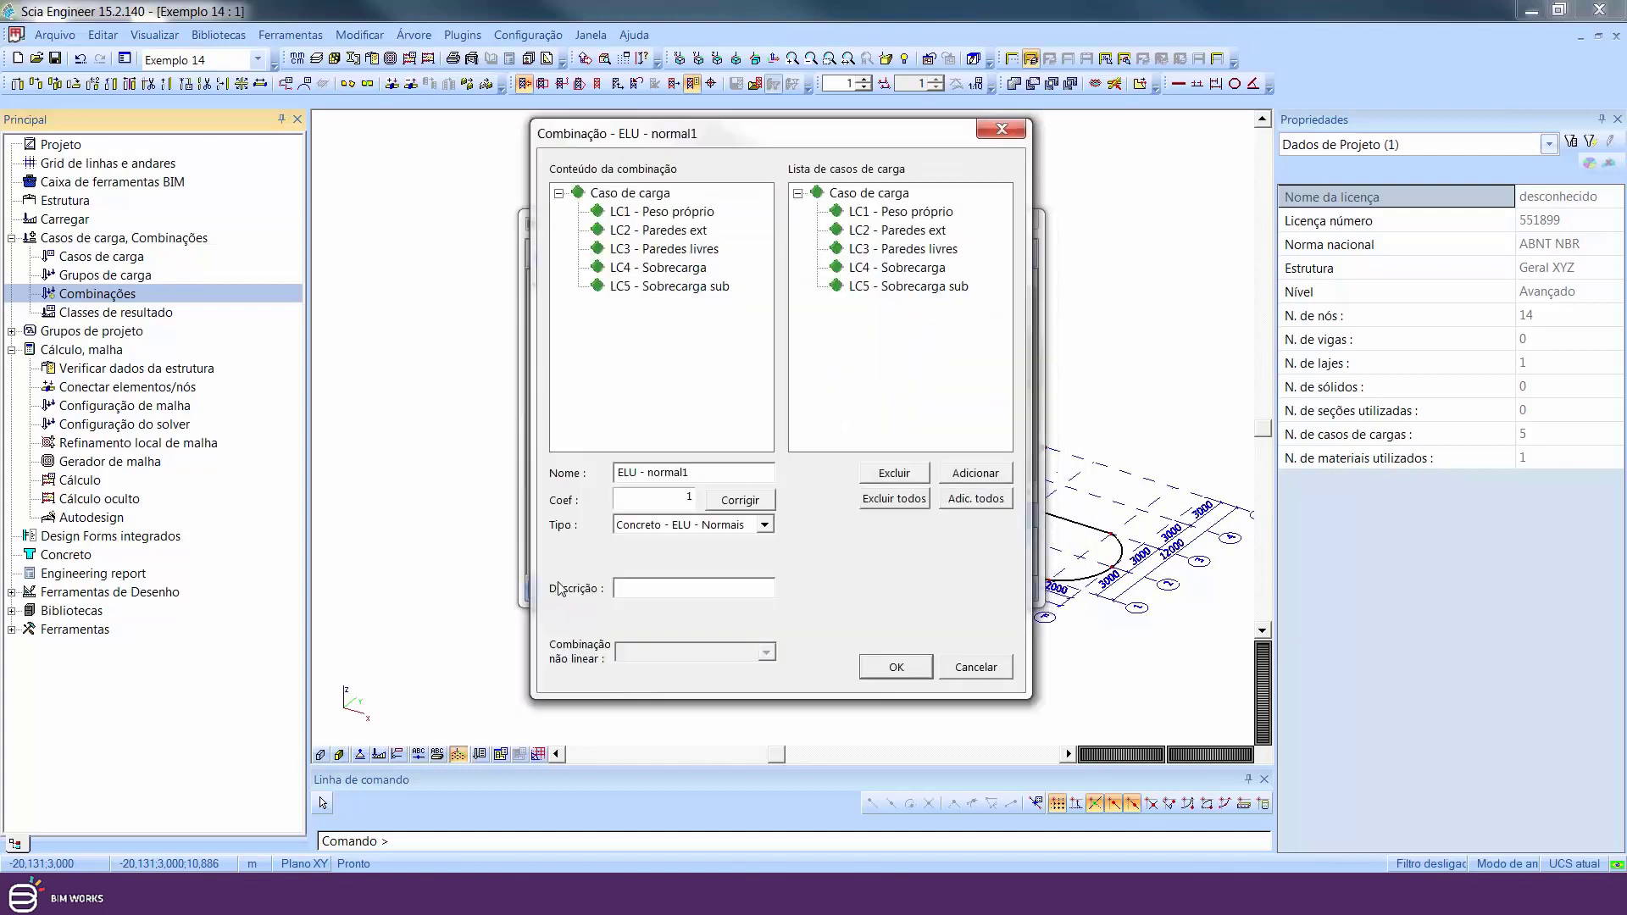
click(765, 526)
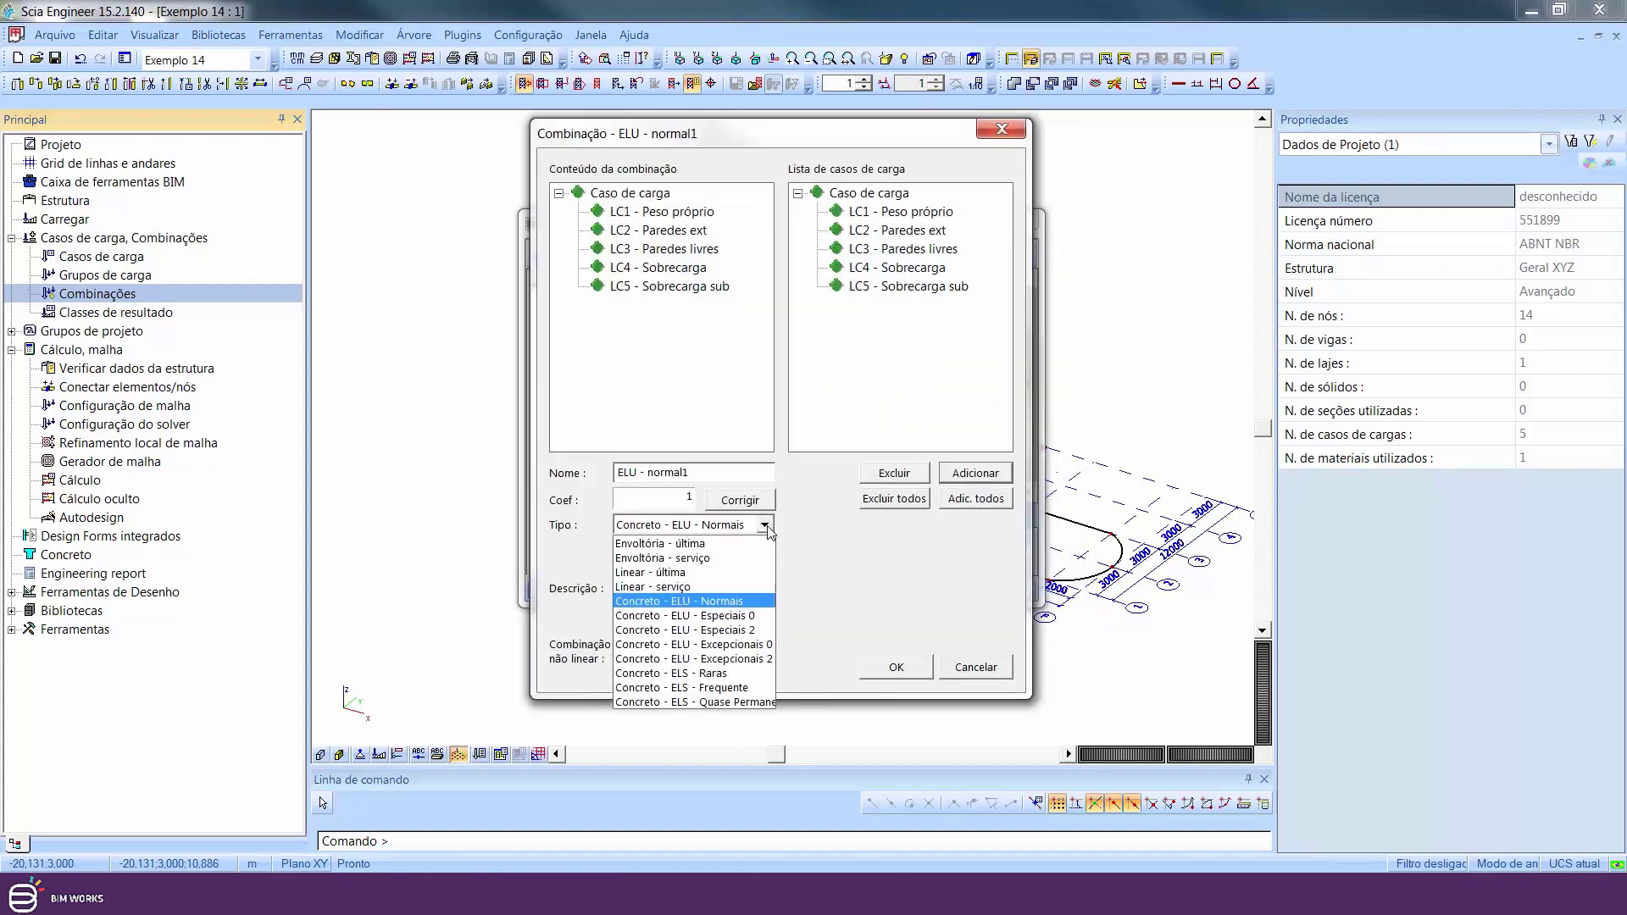
click(713, 688)
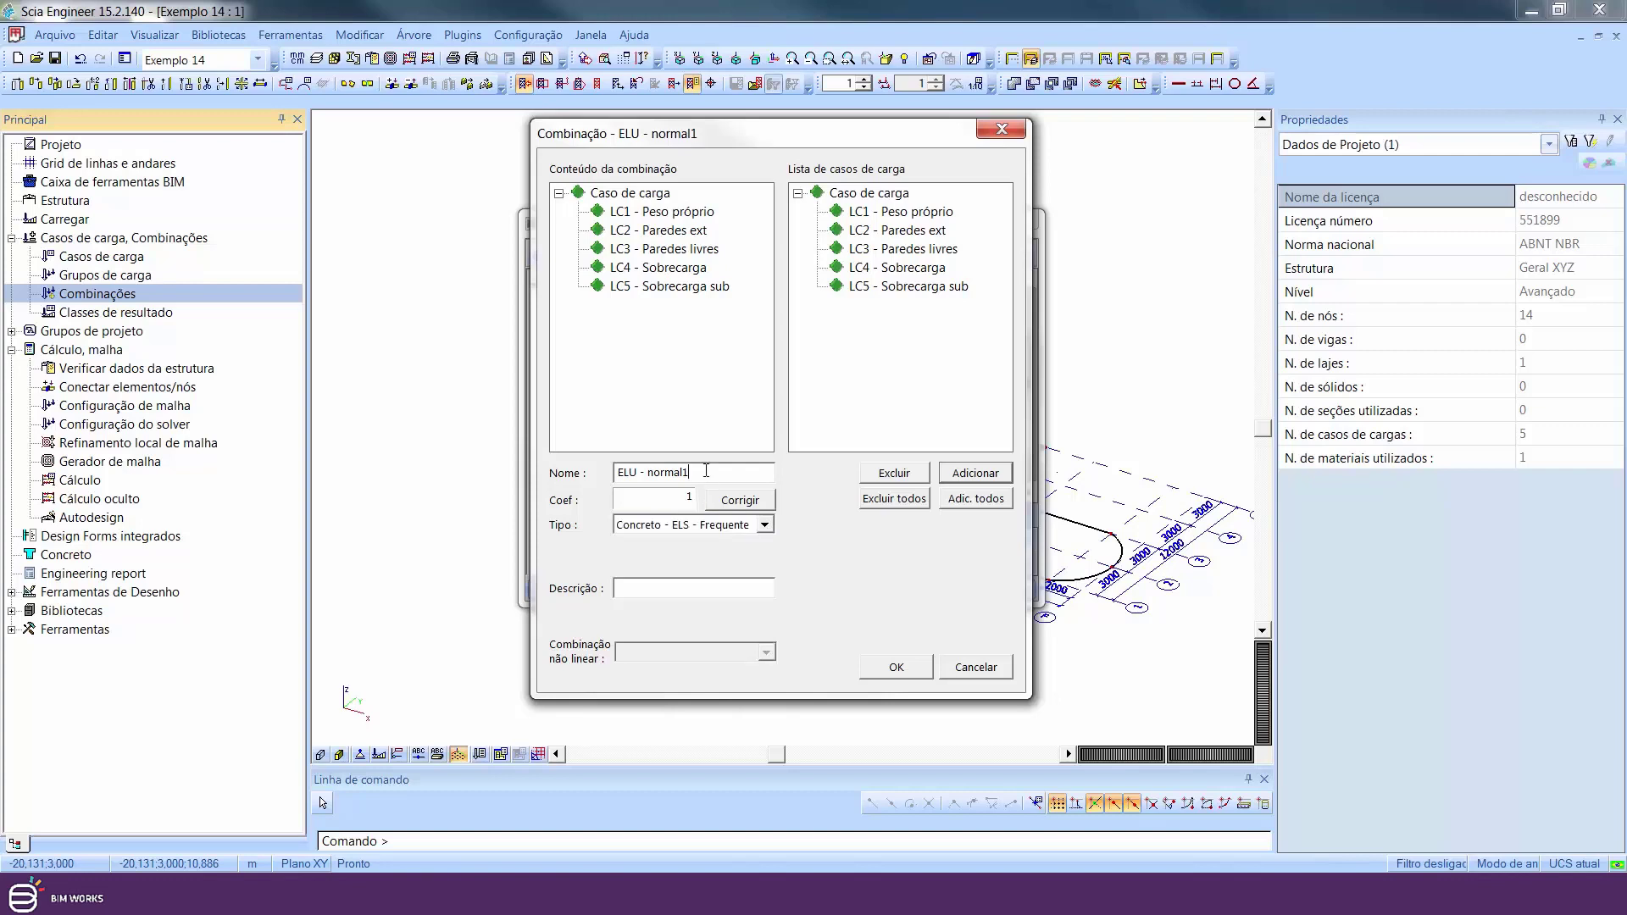
drag(706, 473, 589, 473)
text(ELS - FREQ)
click(897, 669)
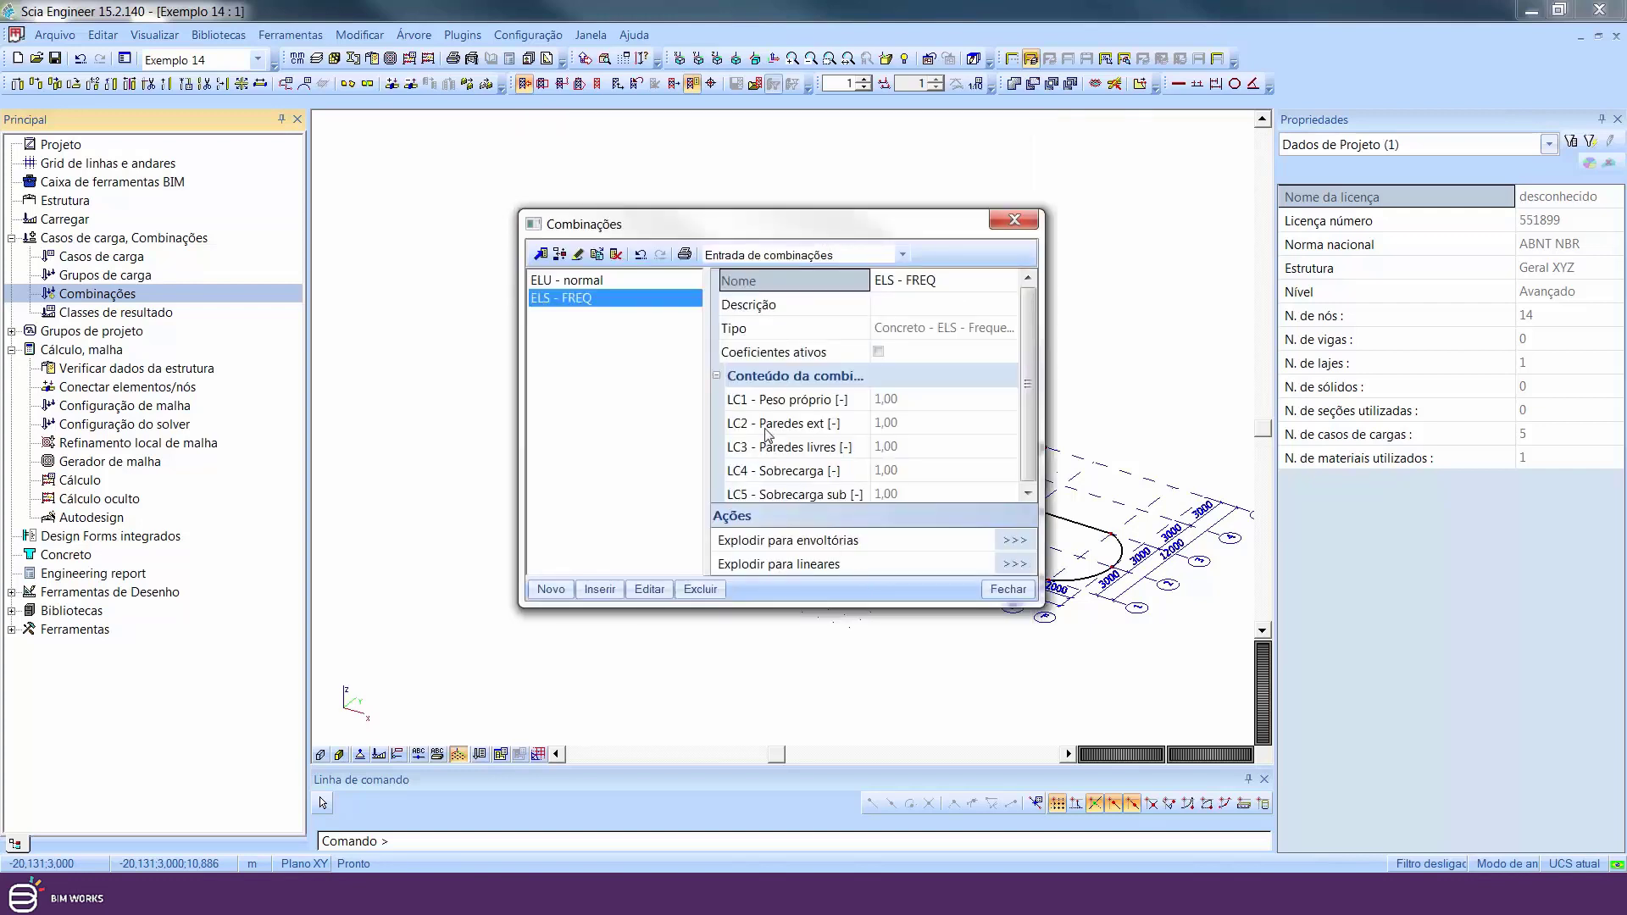
Compare the properties of the ELU - normal and ELS - FREQ combinations, and close the combination manager
click(591, 278)
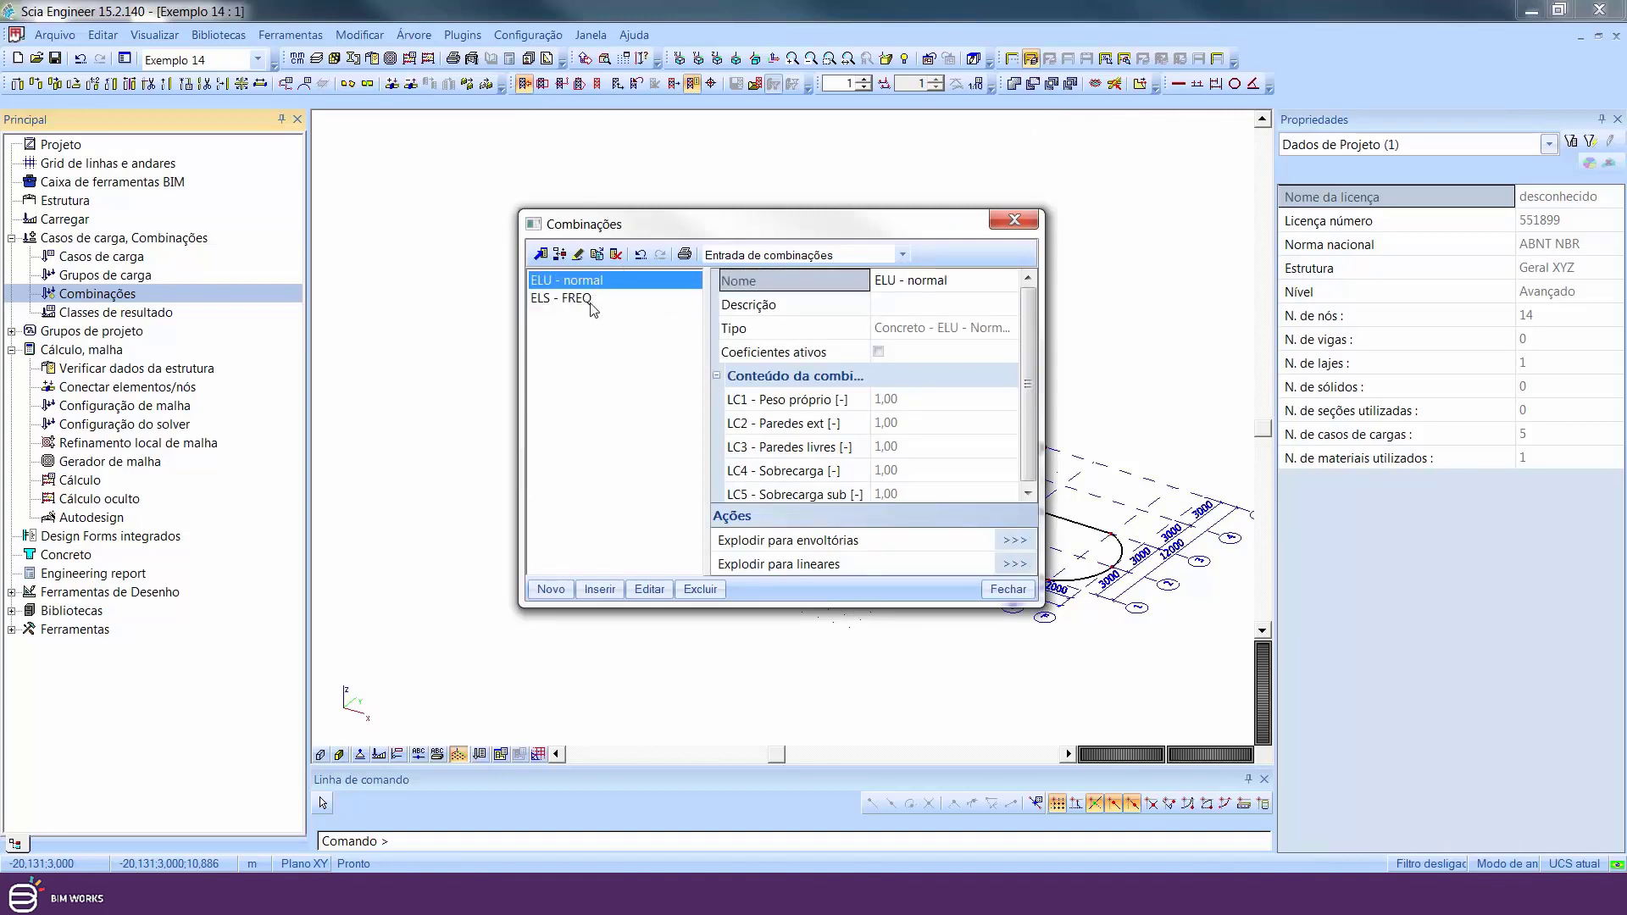
click(592, 302)
click(586, 282)
click(590, 297)
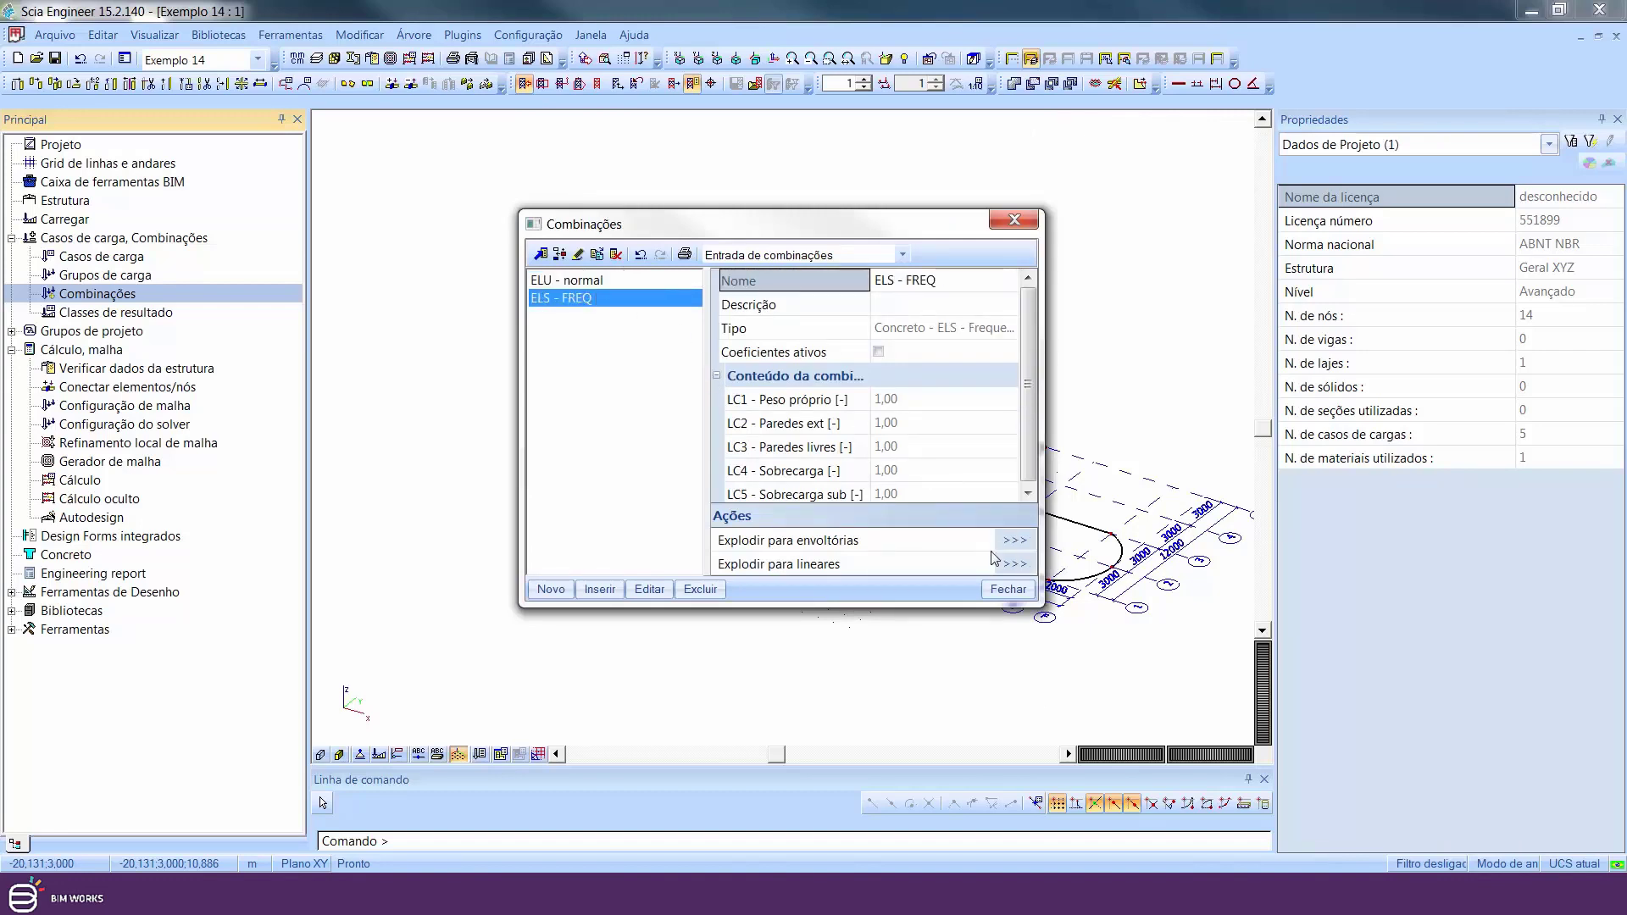
click(1006, 591)
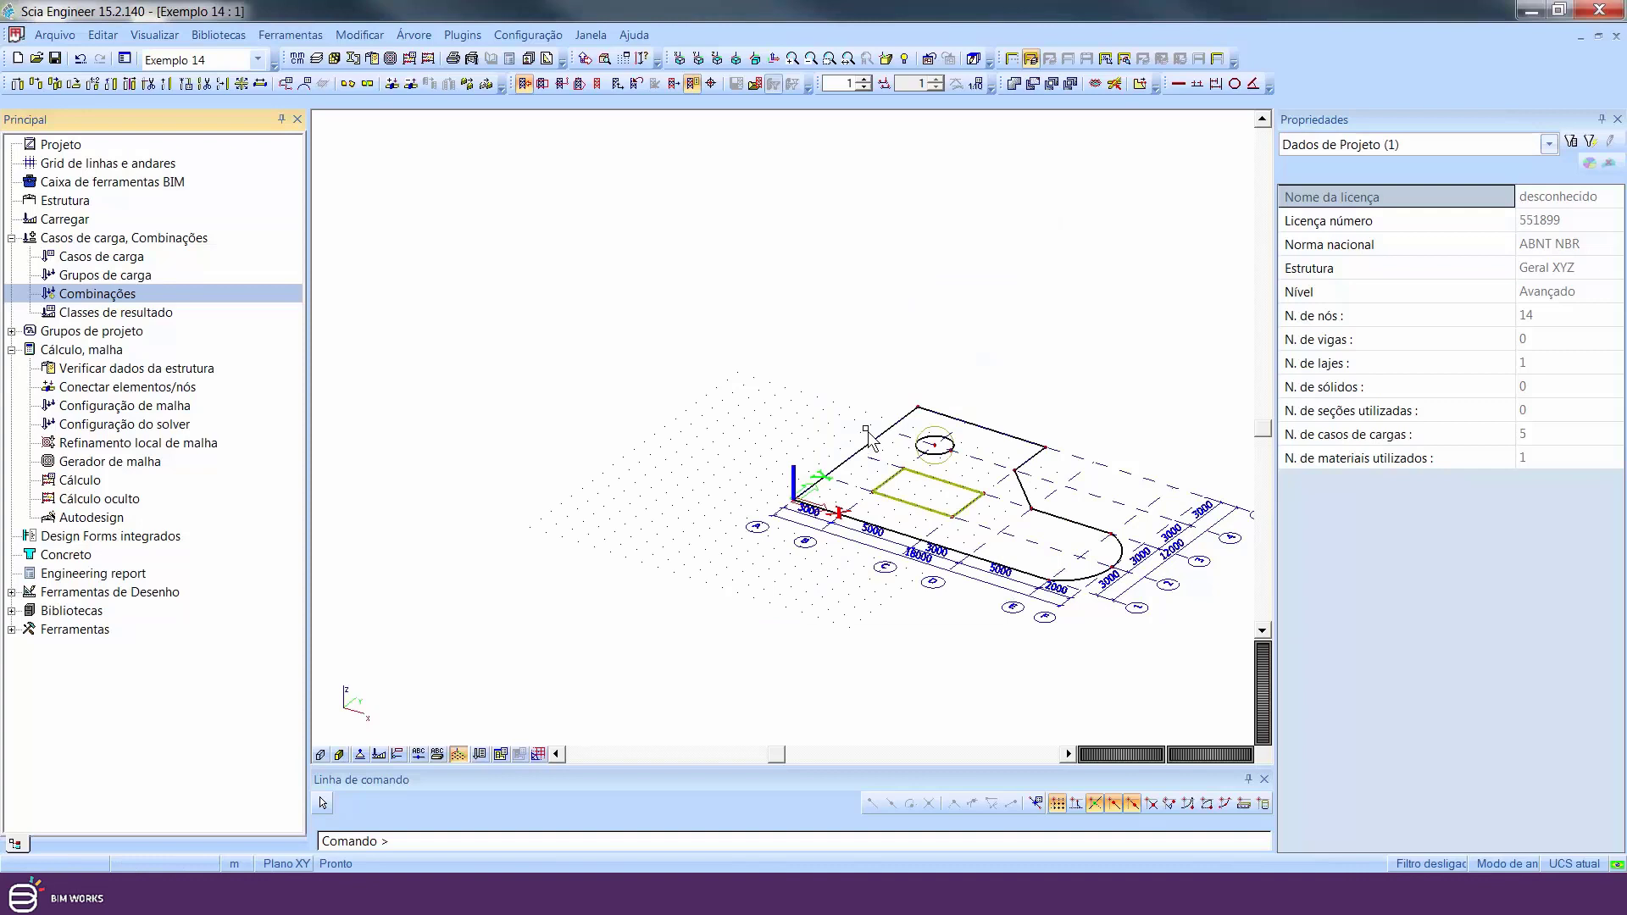
Start the calculation of the slab model
click(412, 62)
click(736, 649)
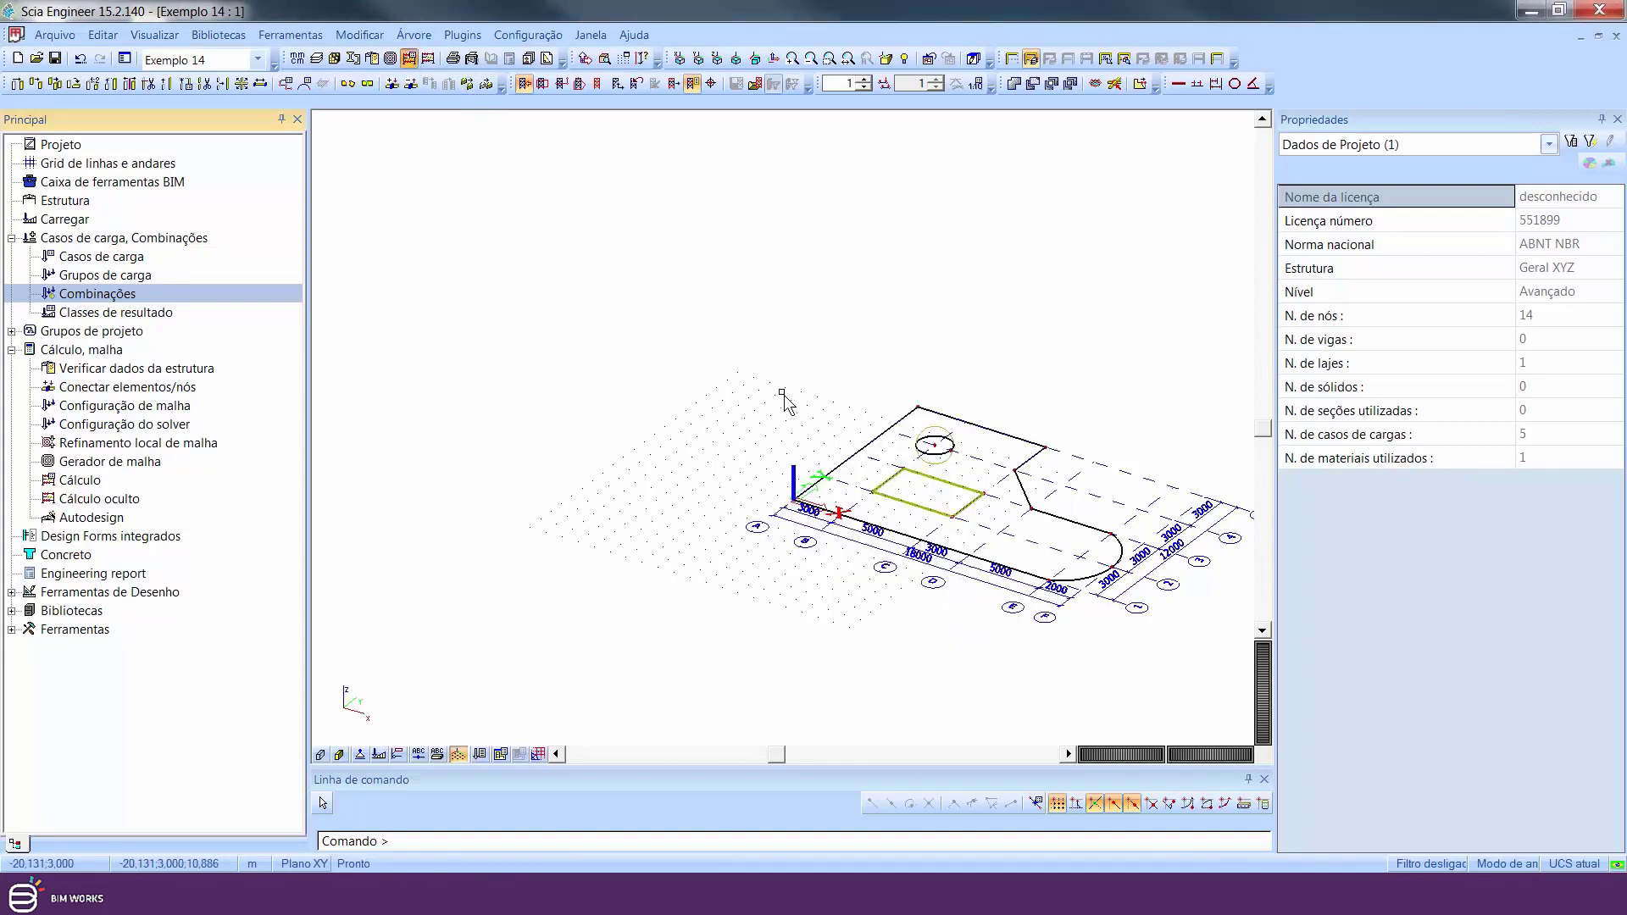